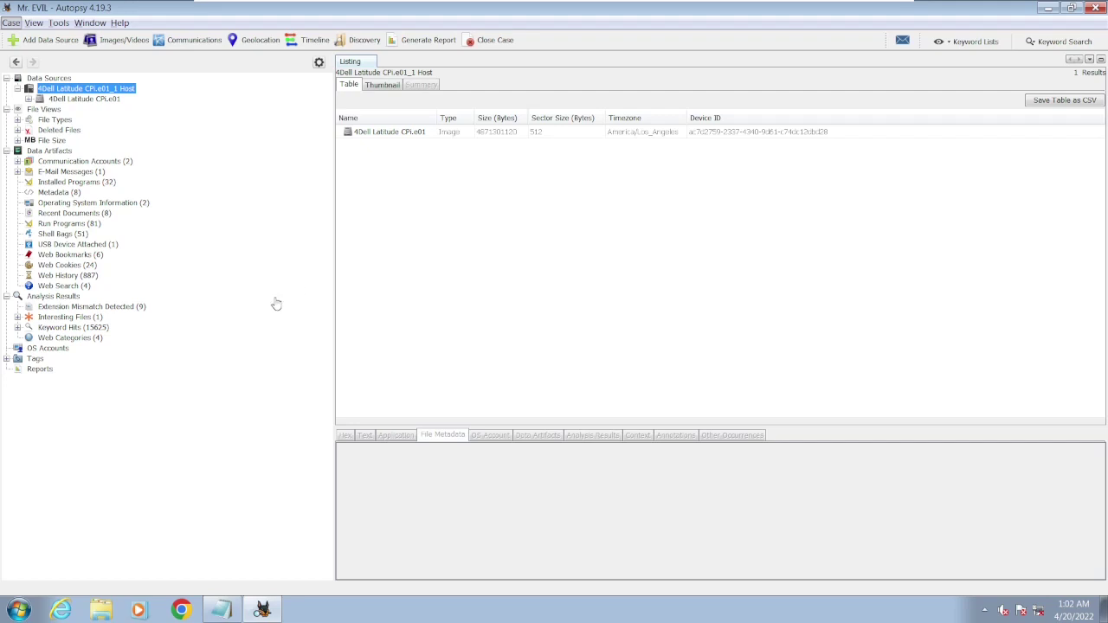
- Bring the CONTEXT.txt question list in Notepad to the front
{"action": "left_click", "coordinate": [224, 610]}
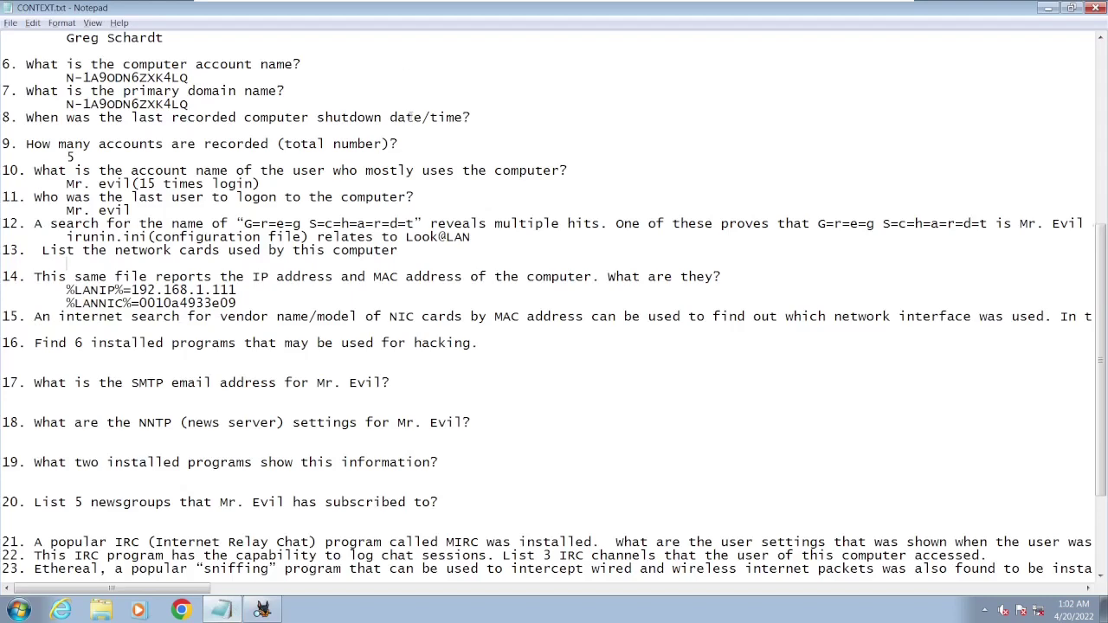
- Review the timezone, last shutdown, network cards and hacking programs questions in CONTEXT.txt
{"action": "scroll", "coordinate": [409, 116], "scroll_direction": "up", "scroll_amount": 5}
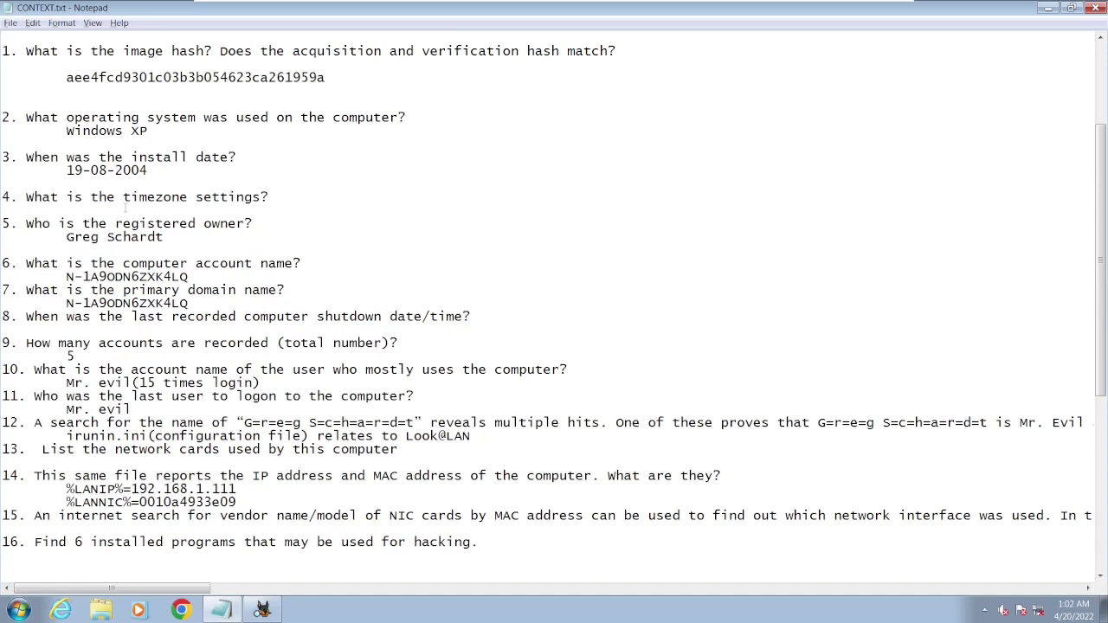
{"action": "left_click_drag", "start_coordinate": [38, 204], "coordinate": [252, 198]}
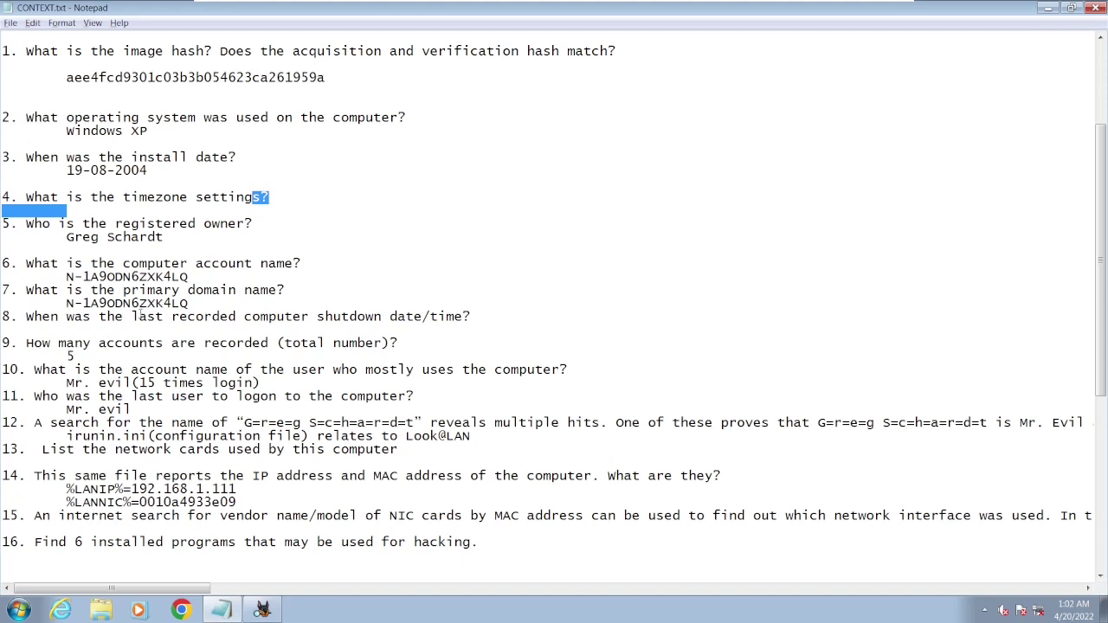
{"action": "left_click_drag", "start_coordinate": [141, 317], "coordinate": [467, 318]}
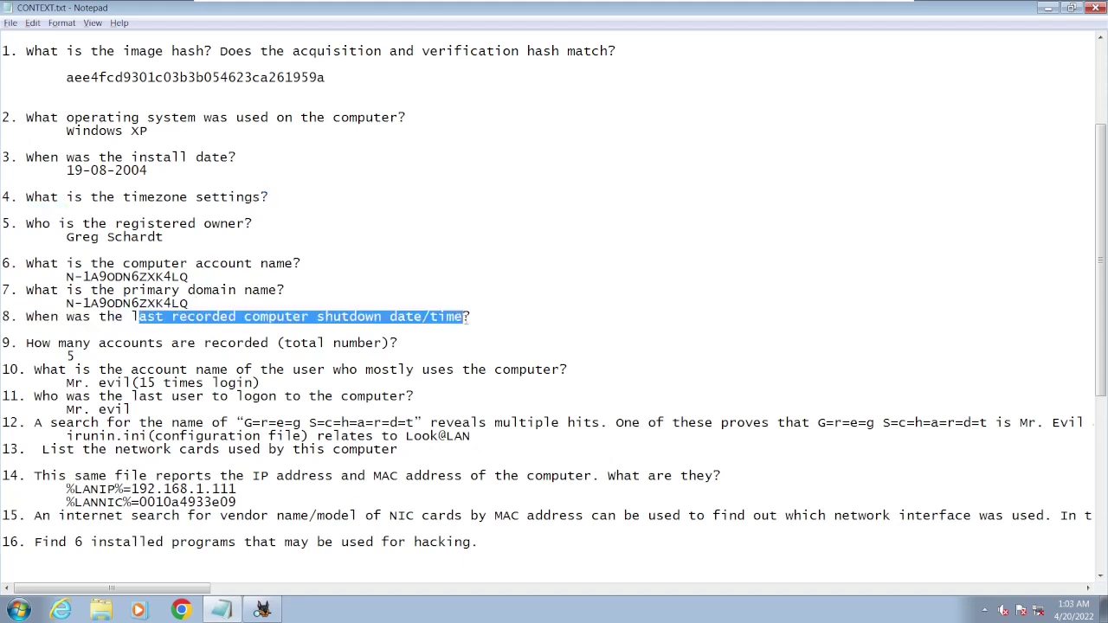
{"action": "left_click_drag", "start_coordinate": [124, 450], "coordinate": [309, 450]}
{"action": "left_click_drag", "start_coordinate": [124, 542], "coordinate": [274, 541]}
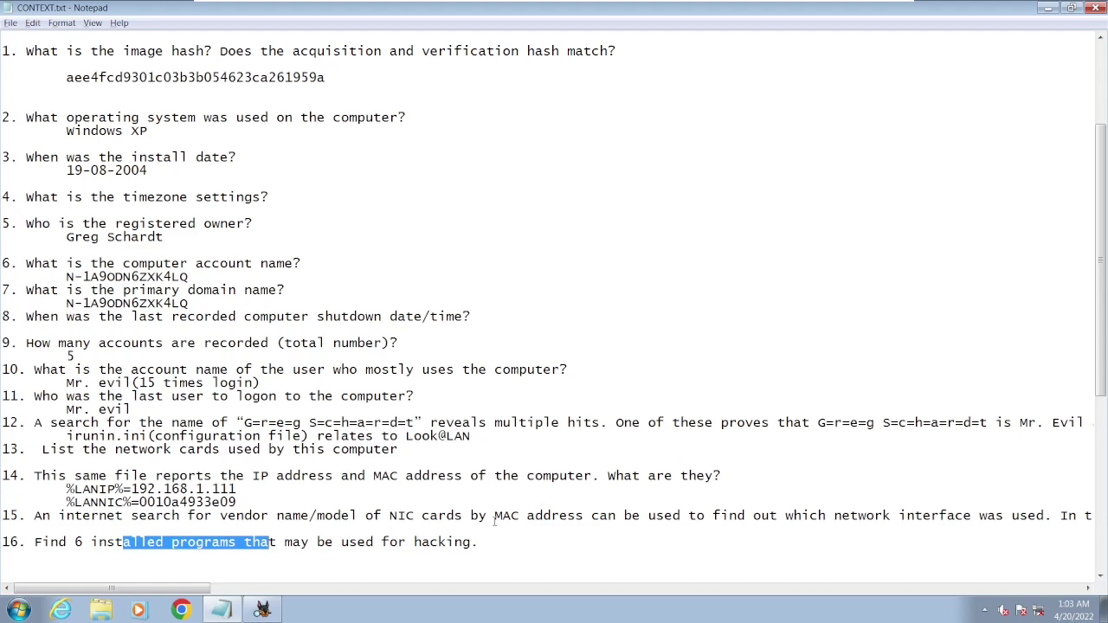
{"action": "scroll", "coordinate": [494, 520], "scroll_direction": "down", "scroll_amount": 9}
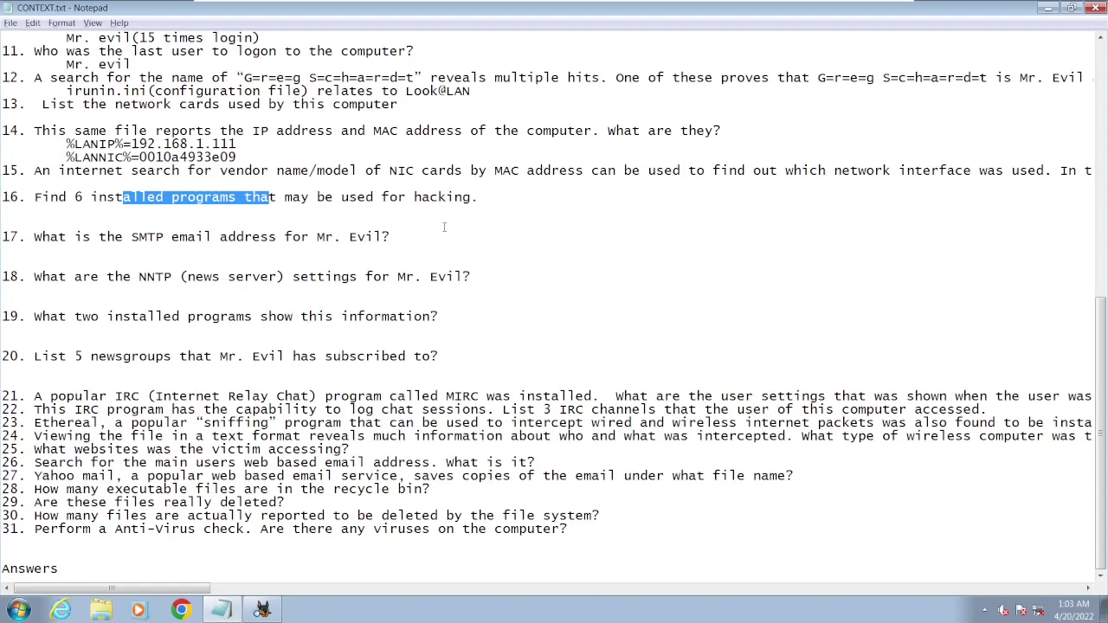
{"action": "scroll", "coordinate": [444, 225], "scroll_direction": "up", "scroll_amount": 10}
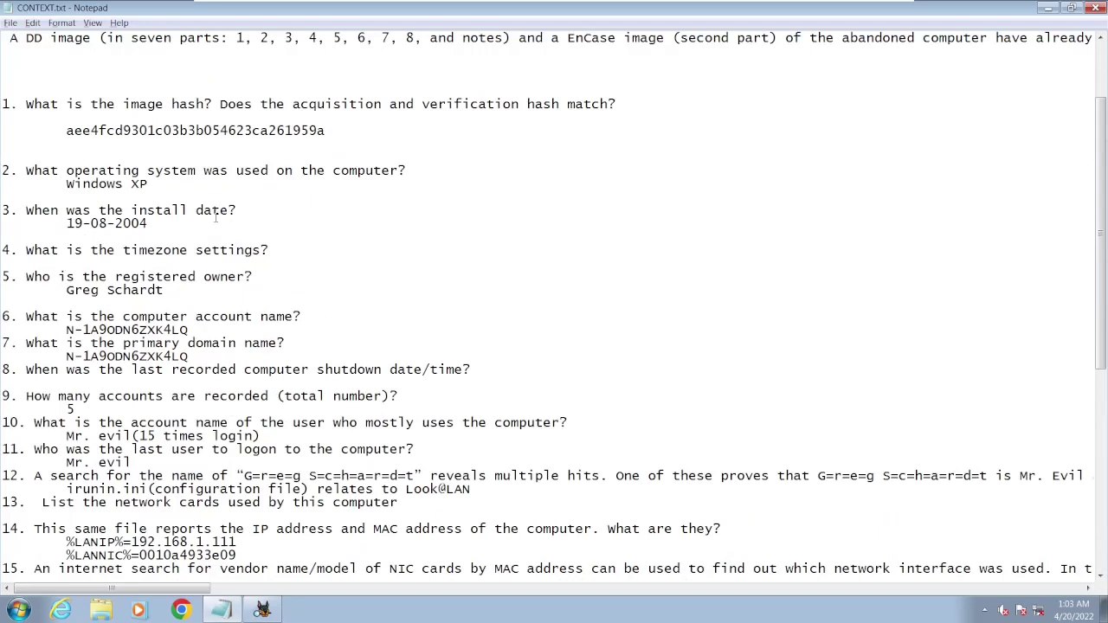
{"action": "left_click_drag", "start_coordinate": [3, 249], "coordinate": [278, 249]}
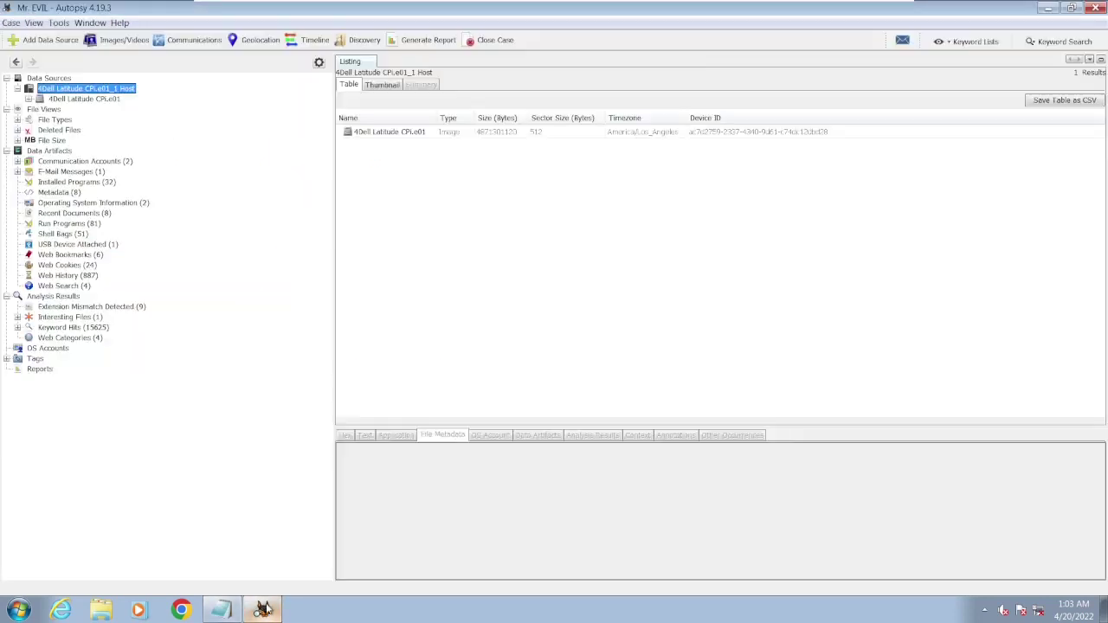
- Show the Dell Latitude image's file metadata and select its America/Los_Angeles time zone
{"action": "left_click", "coordinate": [262, 610]}
{"action": "left_click", "coordinate": [633, 139]}
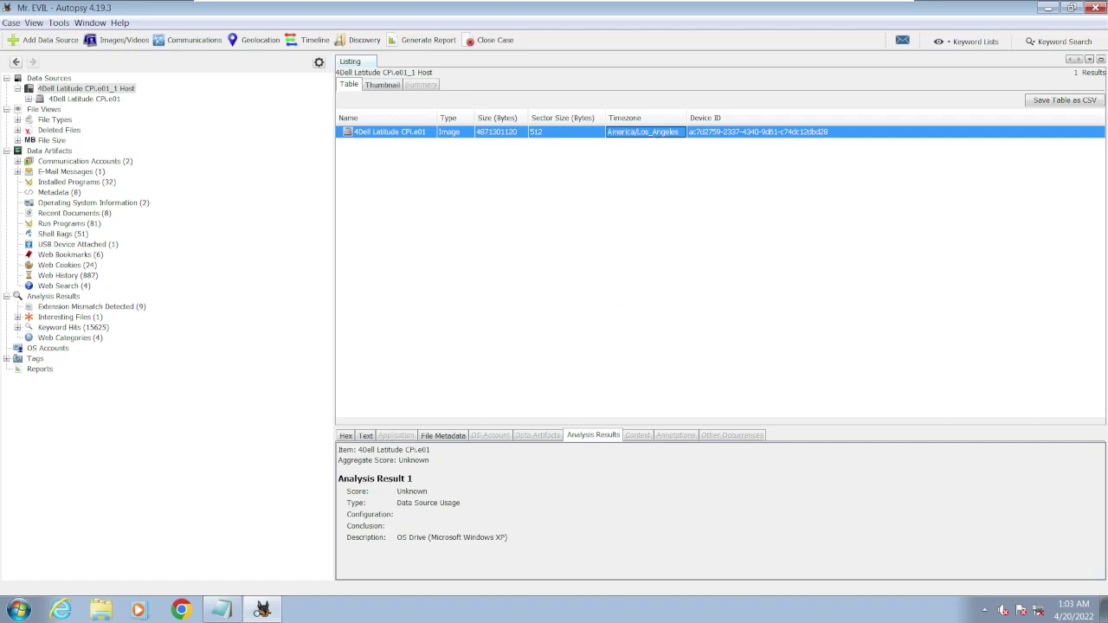
{"action": "left_click", "coordinate": [447, 437]}
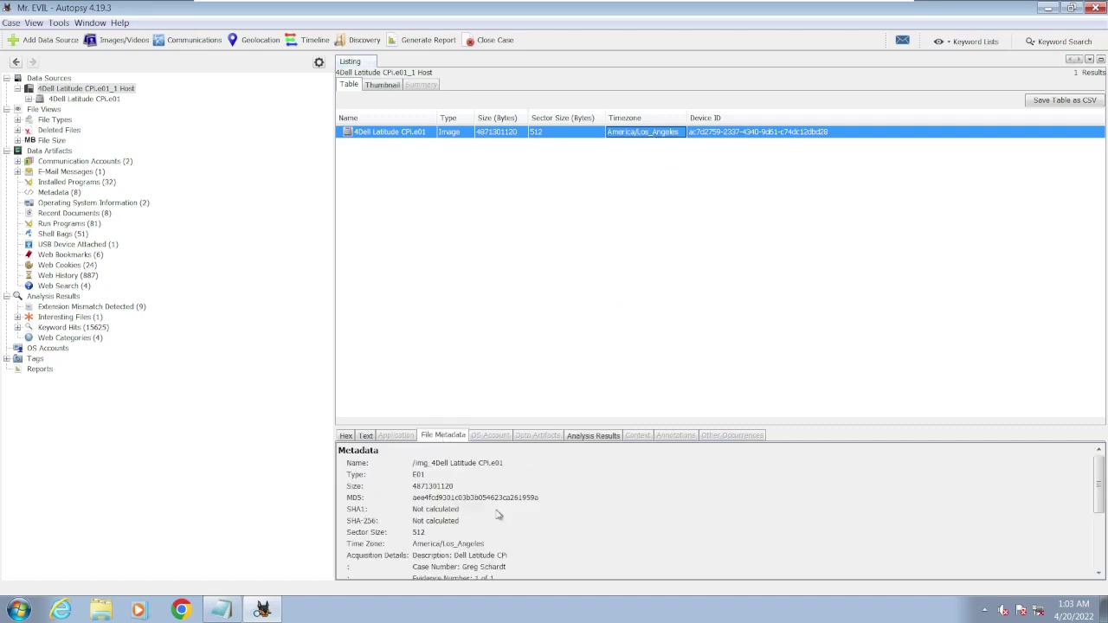
{"action": "left_click_drag", "start_coordinate": [484, 546], "coordinate": [418, 551]}
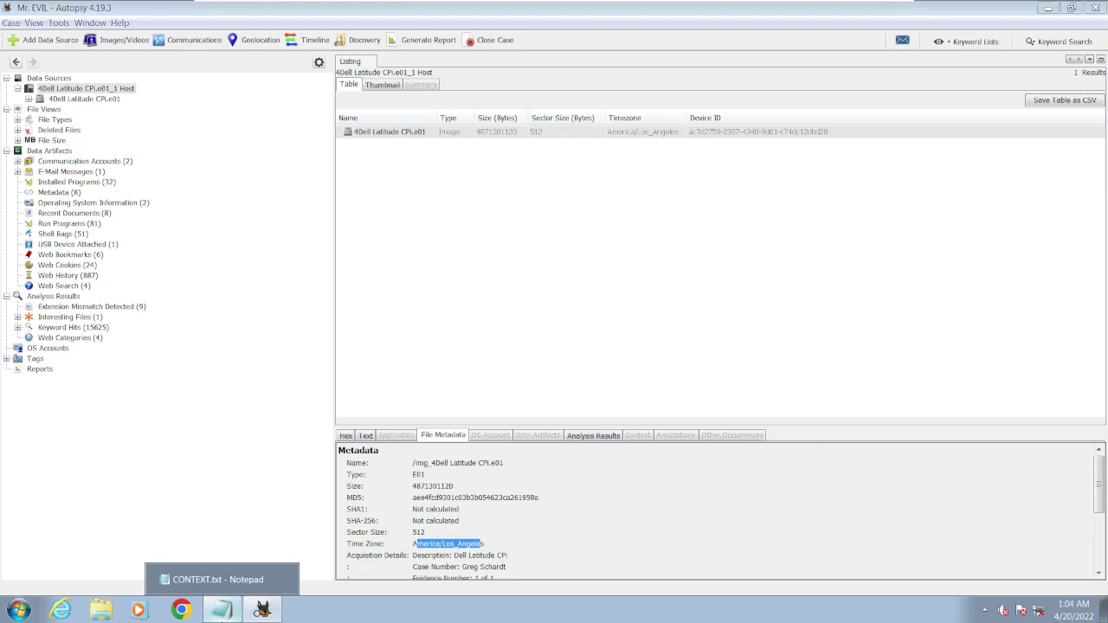
- Reread the last shutdown date/time and network cards questions in CONTEXT.txt, then return to Autopsy
{"action": "left_click", "coordinate": [222, 610]}
{"action": "scroll", "coordinate": [281, 259], "scroll_direction": "down", "scroll_amount": 2}
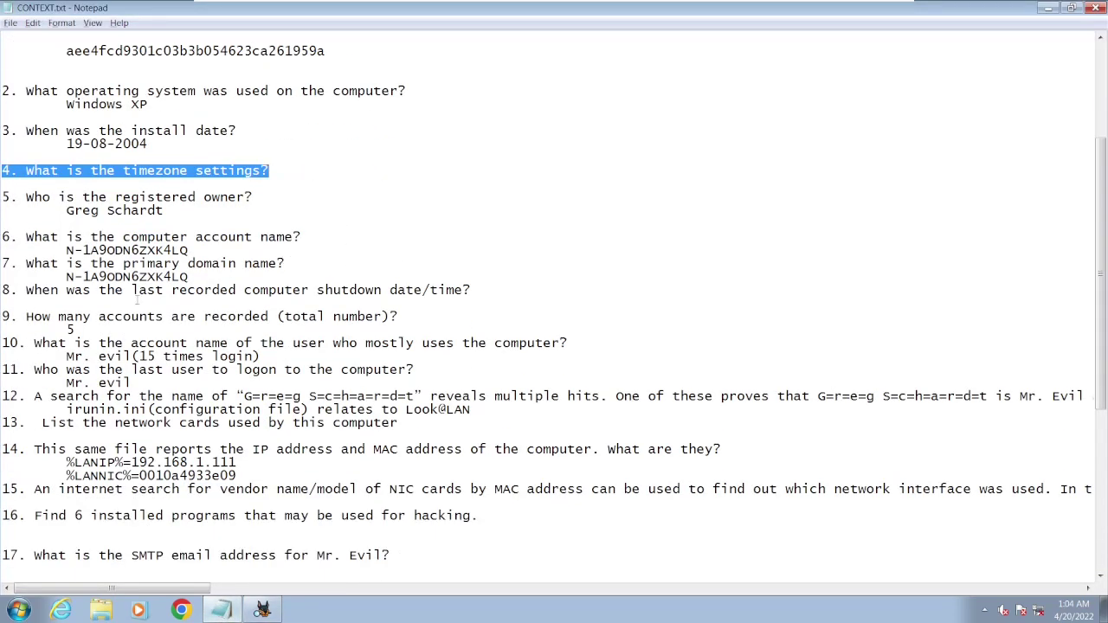
{"action": "left_click_drag", "start_coordinate": [133, 292], "coordinate": [197, 277]}
{"action": "left_click_drag", "start_coordinate": [468, 281], "coordinate": [476, 289]}
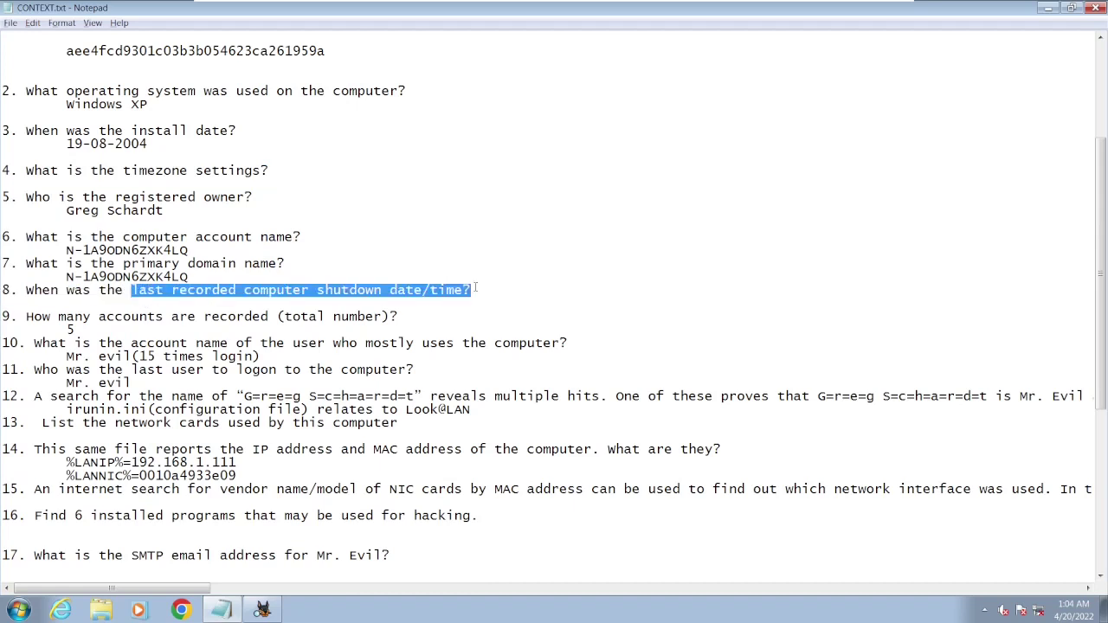
{"action": "left_click_drag", "start_coordinate": [198, 427], "coordinate": [308, 434]}
{"action": "left_click", "coordinate": [829, 169]}
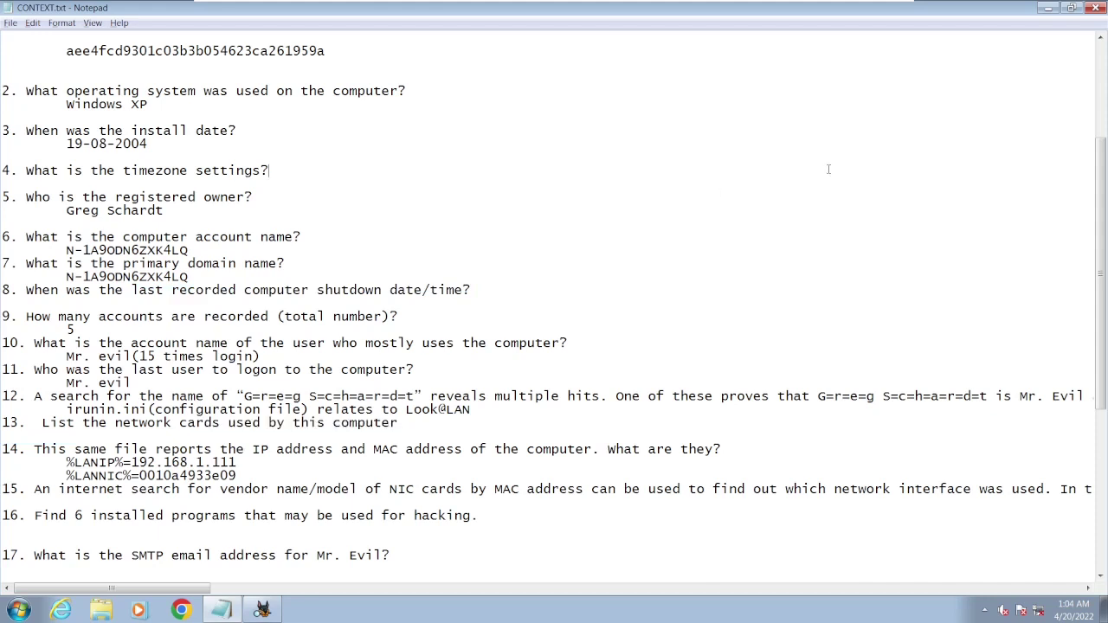
{"action": "left_click", "coordinate": [1049, 8]}
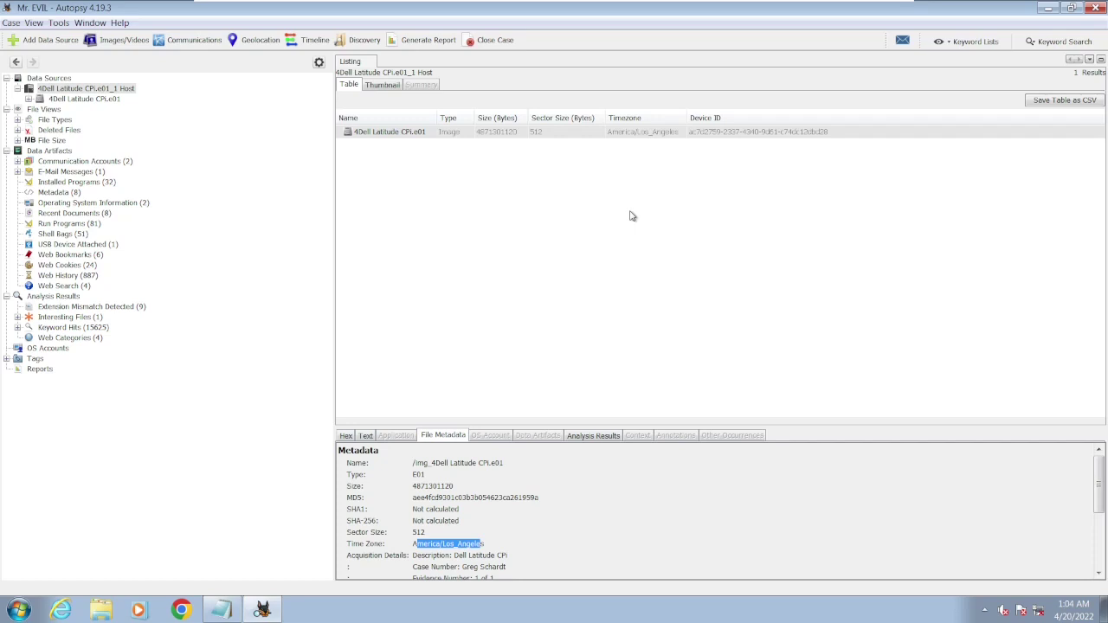
{"action": "left_click", "coordinate": [220, 610]}
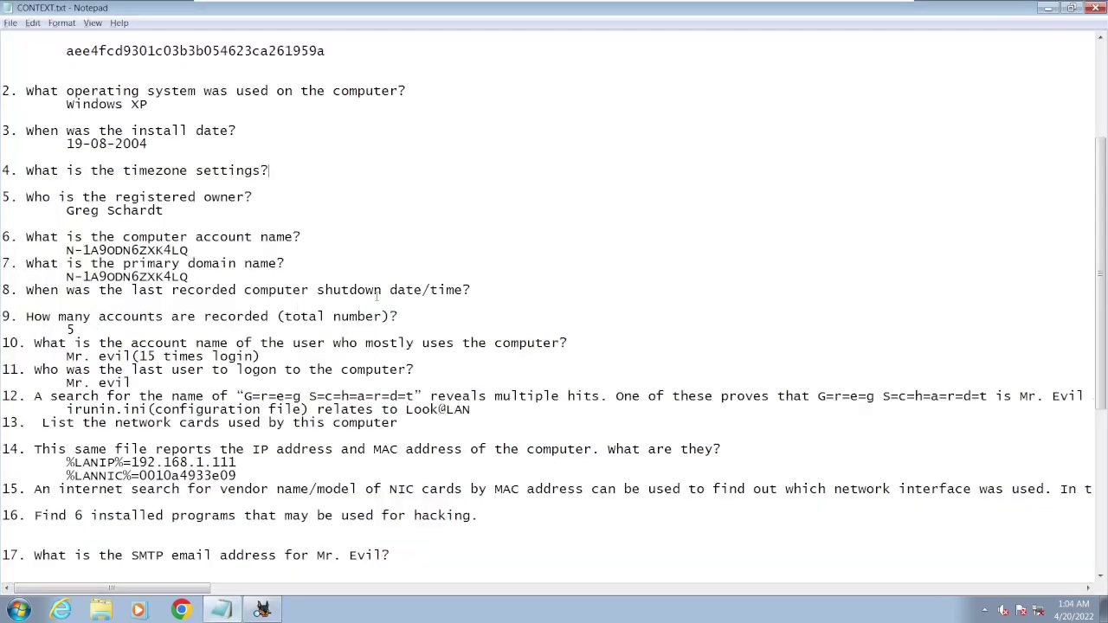
{"action": "left_click_drag", "start_coordinate": [295, 295], "coordinate": [464, 293]}
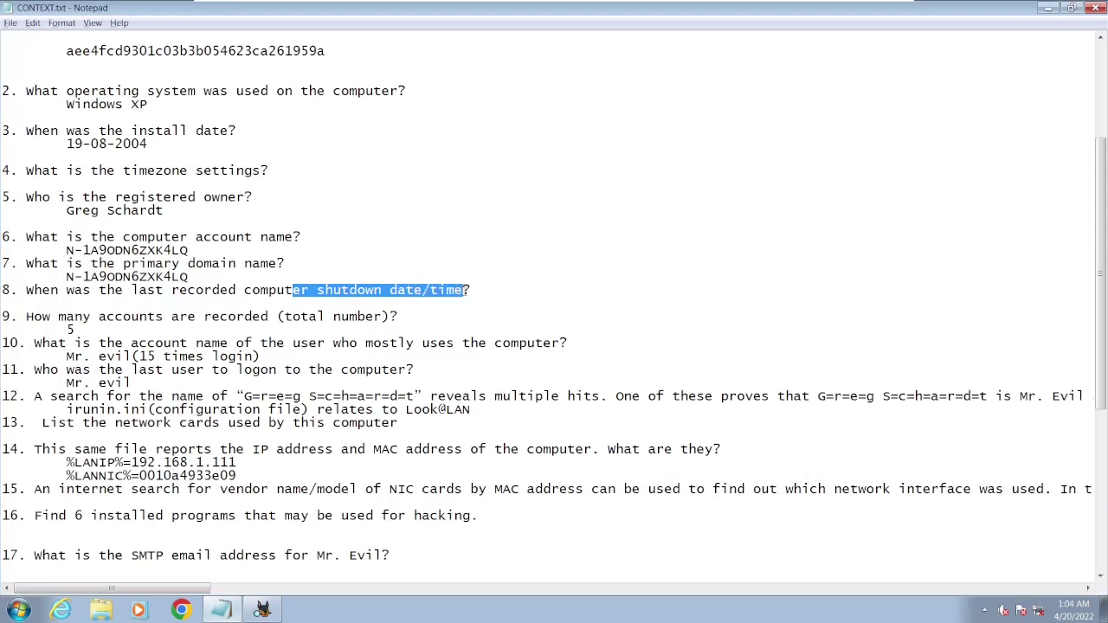
{"action": "left_click", "coordinate": [262, 609]}
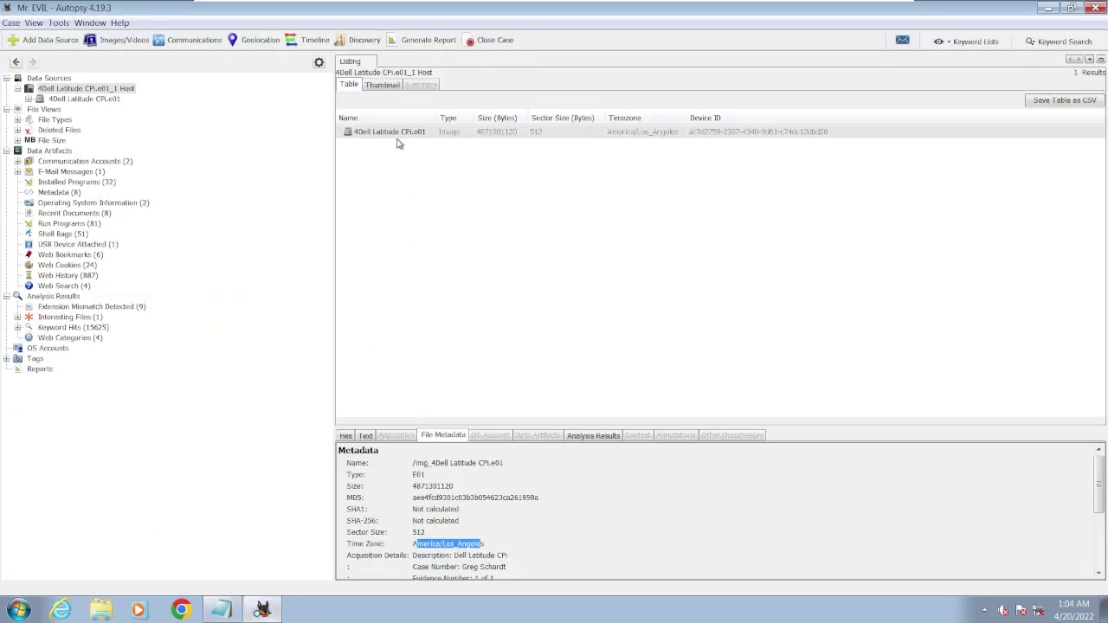
- Browse the image through vol2, WINDOWS and system32 into the config folder's registry hives
{"action": "double_click", "coordinate": [398, 135]}
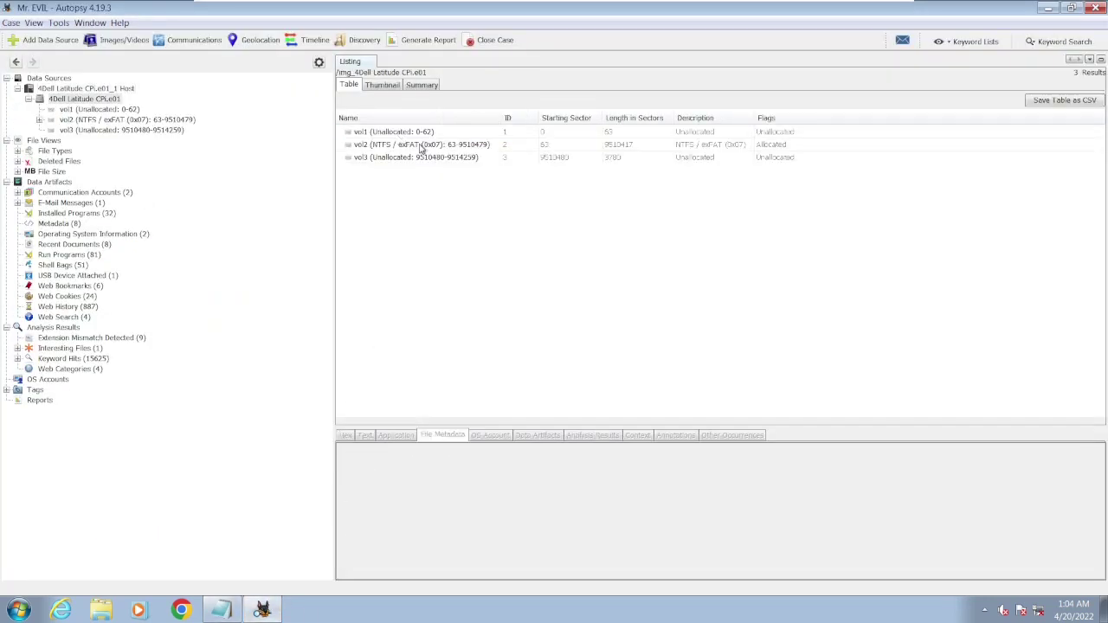
{"action": "double_click", "coordinate": [420, 144]}
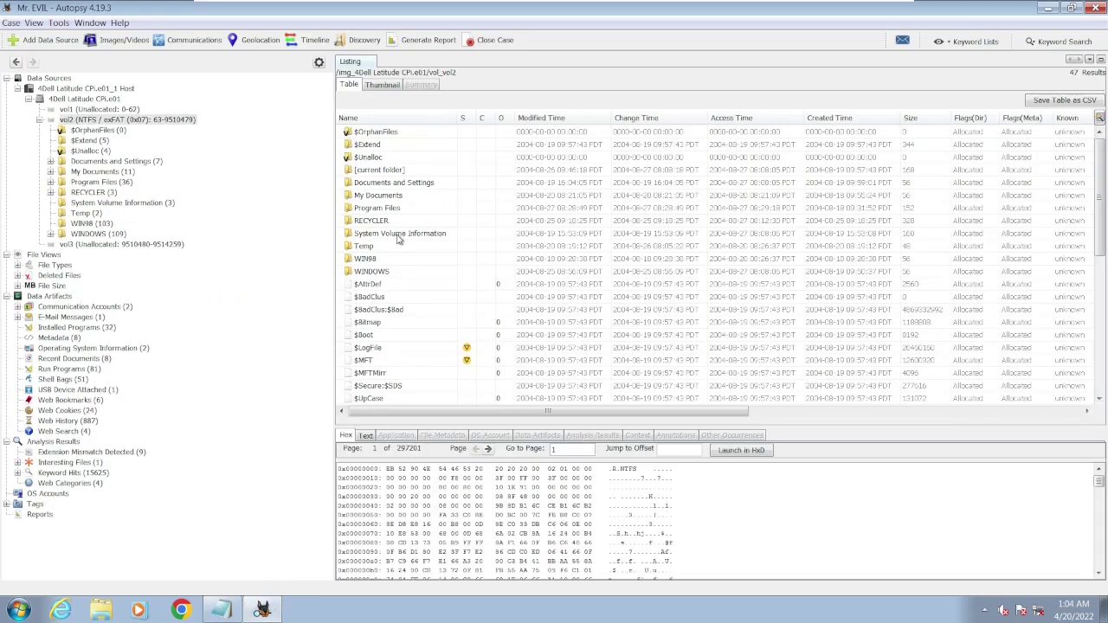
{"action": "double_click", "coordinate": [387, 271]}
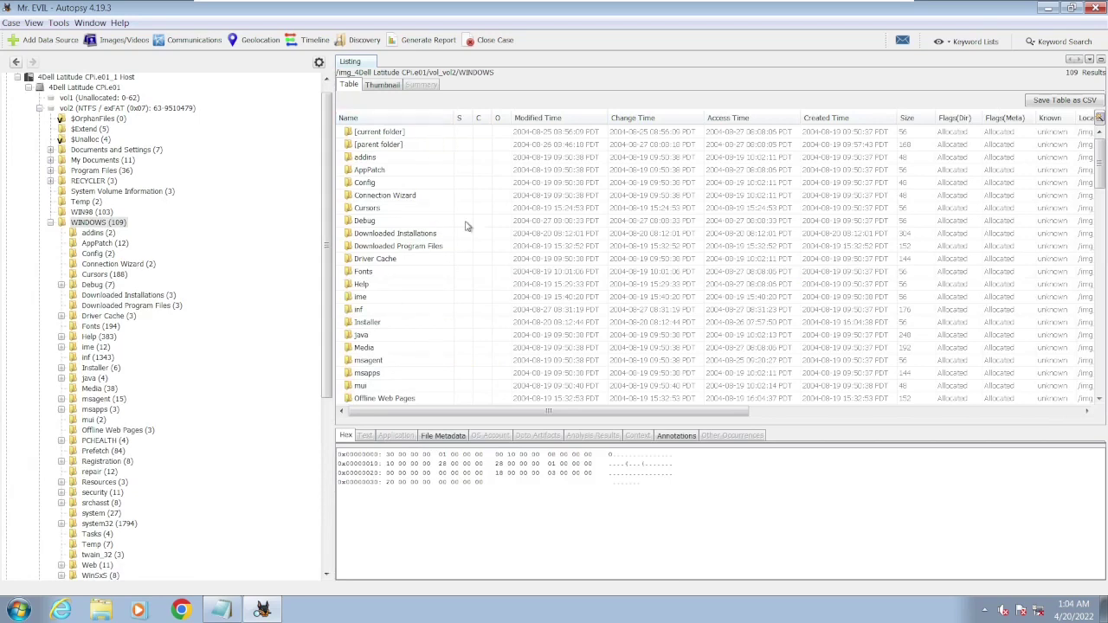
{"action": "scroll", "coordinate": [400, 224], "scroll_direction": "down", "scroll_amount": 2}
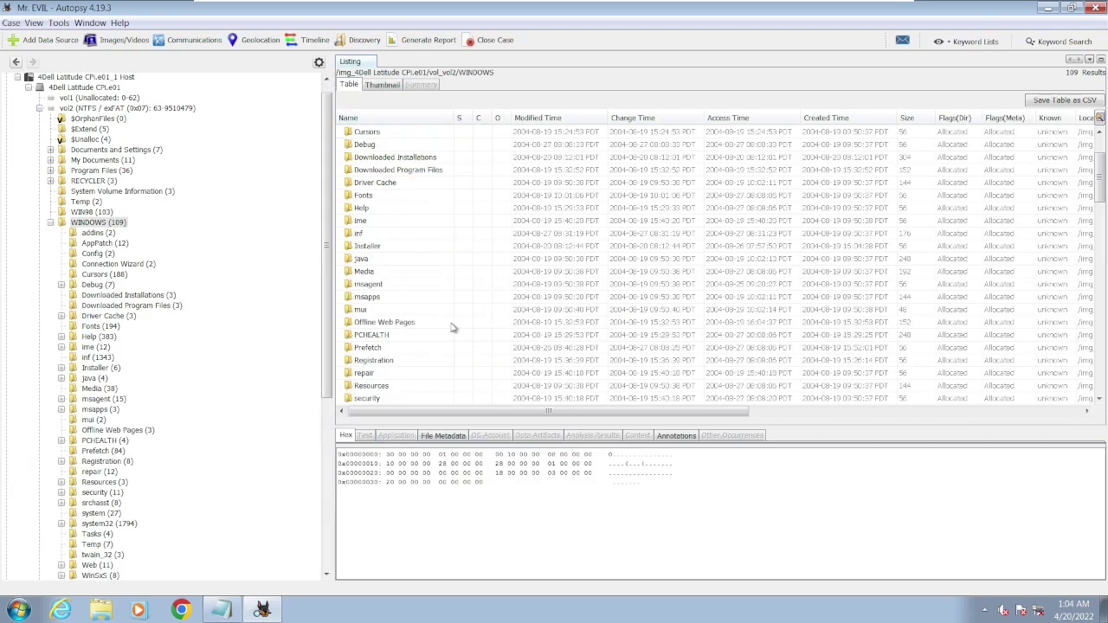
{"action": "scroll", "coordinate": [424, 325], "scroll_direction": "down", "scroll_amount": 2}
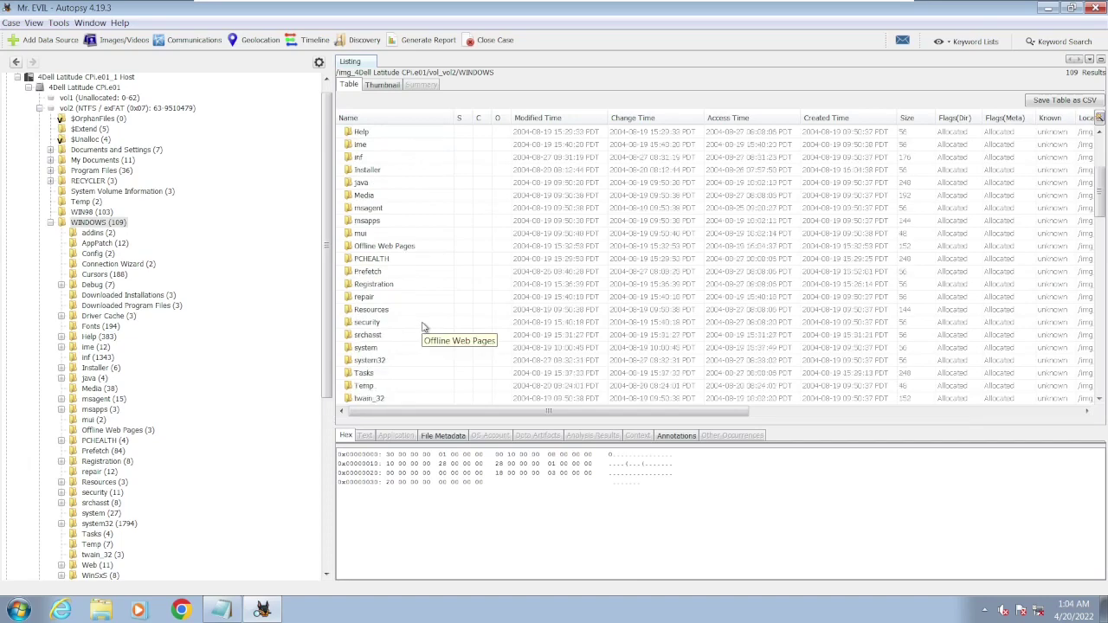
{"action": "left_click", "coordinate": [367, 360]}
{"action": "double_click", "coordinate": [367, 360]}
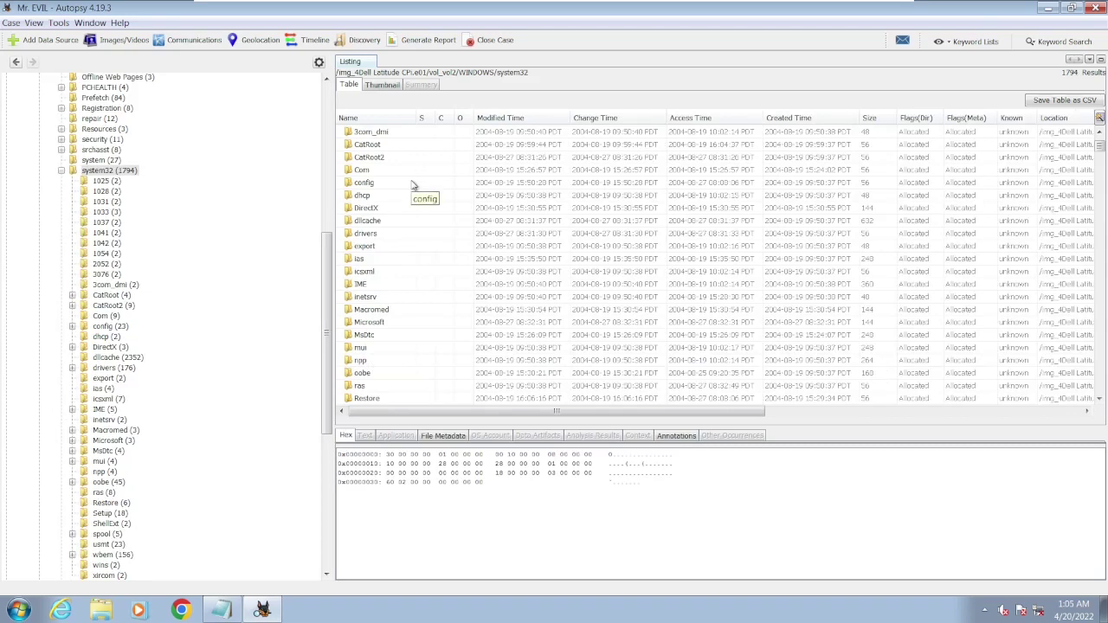
{"action": "double_click", "coordinate": [391, 182]}
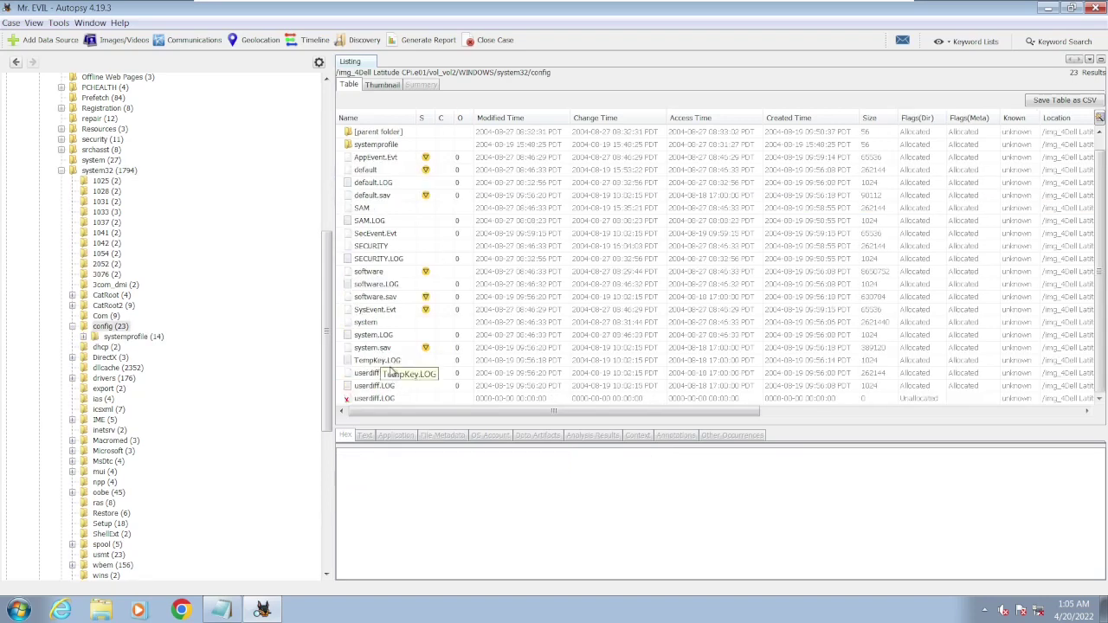
- Select the system hive in config and enlarge the viewer to show its registry keys
{"action": "left_click", "coordinate": [381, 398]}
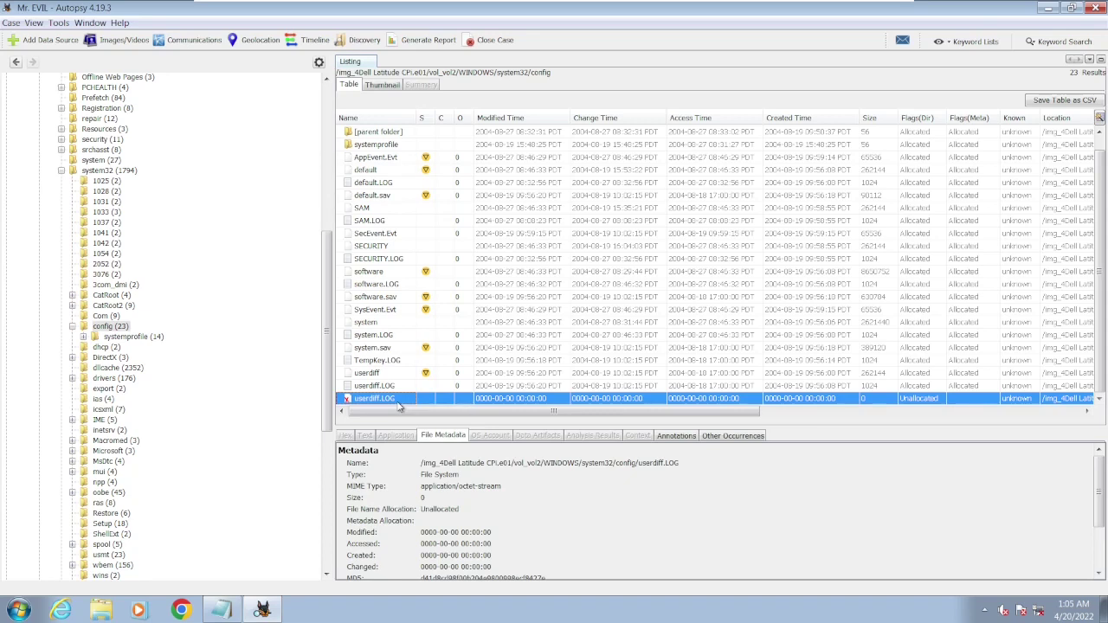
{"action": "key", "text": "Up"}
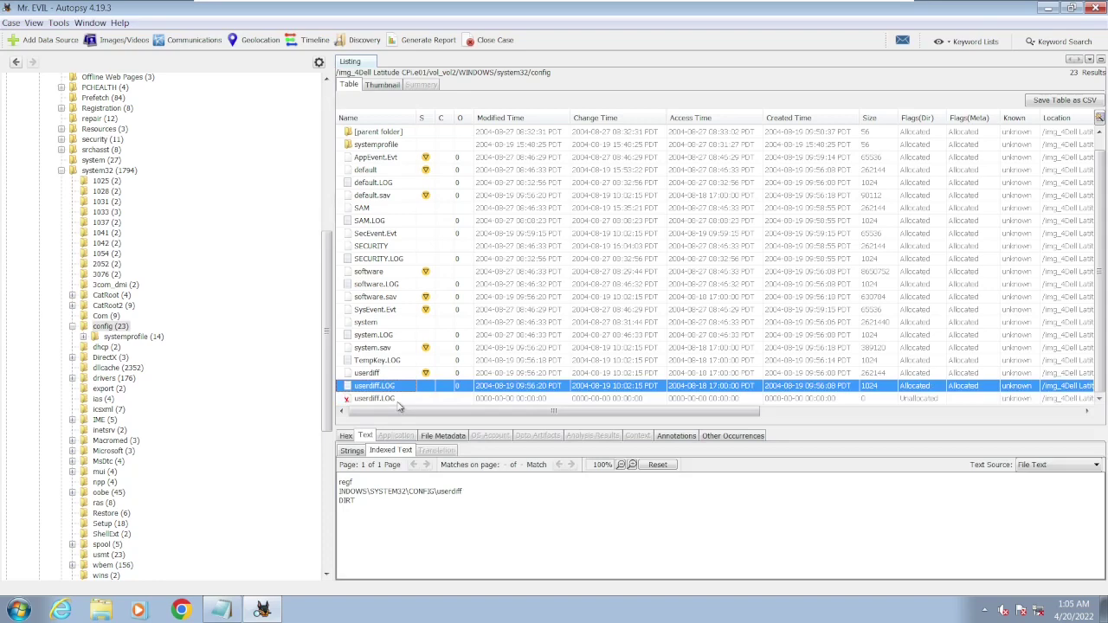
{"action": "key", "text": "Up"}
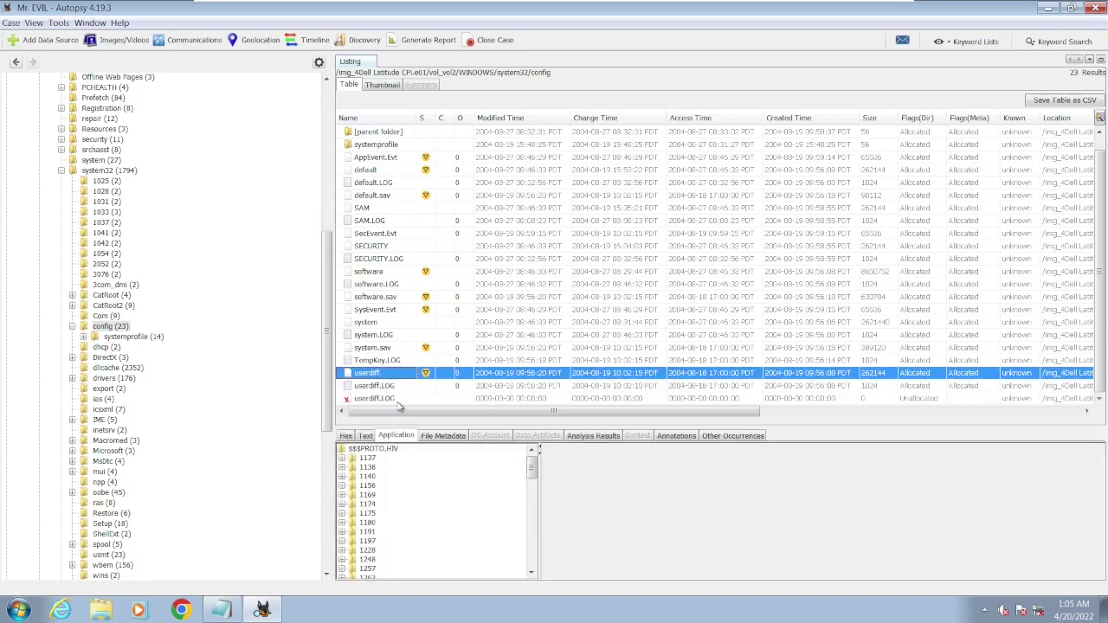
{"action": "key", "text": "Up"}
{"action": "key", "text": "Up"}
{"action": "key", "text": "Up"}
{"action": "key", "text": "Up"}
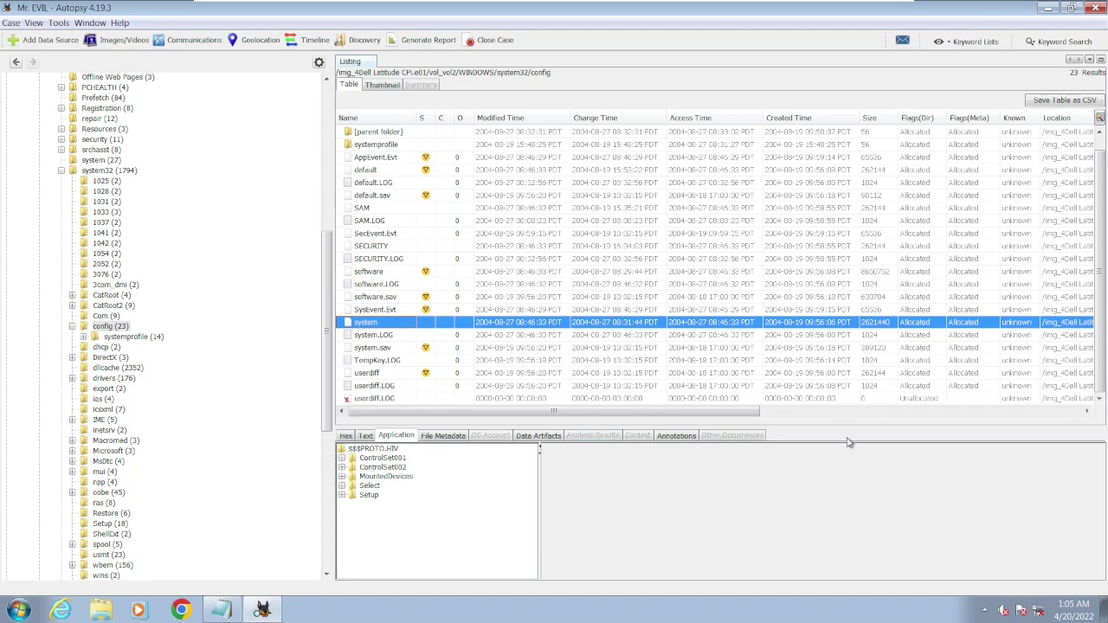
{"action": "left_click_drag", "start_coordinate": [849, 427], "coordinate": [860, 162]}
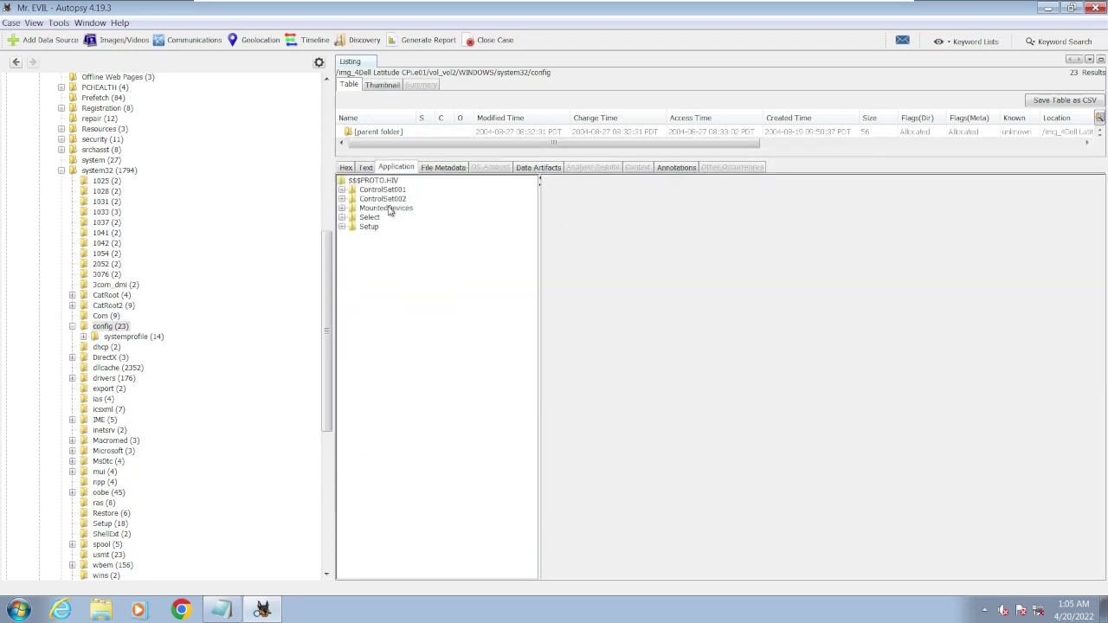
- Expand ControlSet001 > Control and select TimeZoneInformation to see its Bias 360 values
{"action": "left_click", "coordinate": [342, 190]}
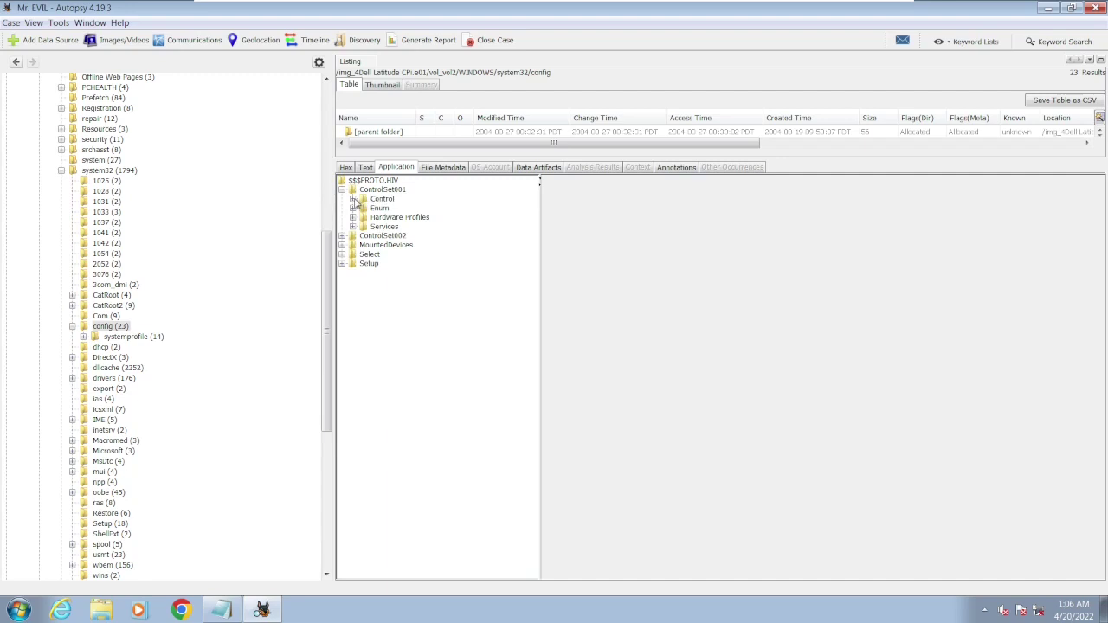
{"action": "left_click", "coordinate": [353, 200]}
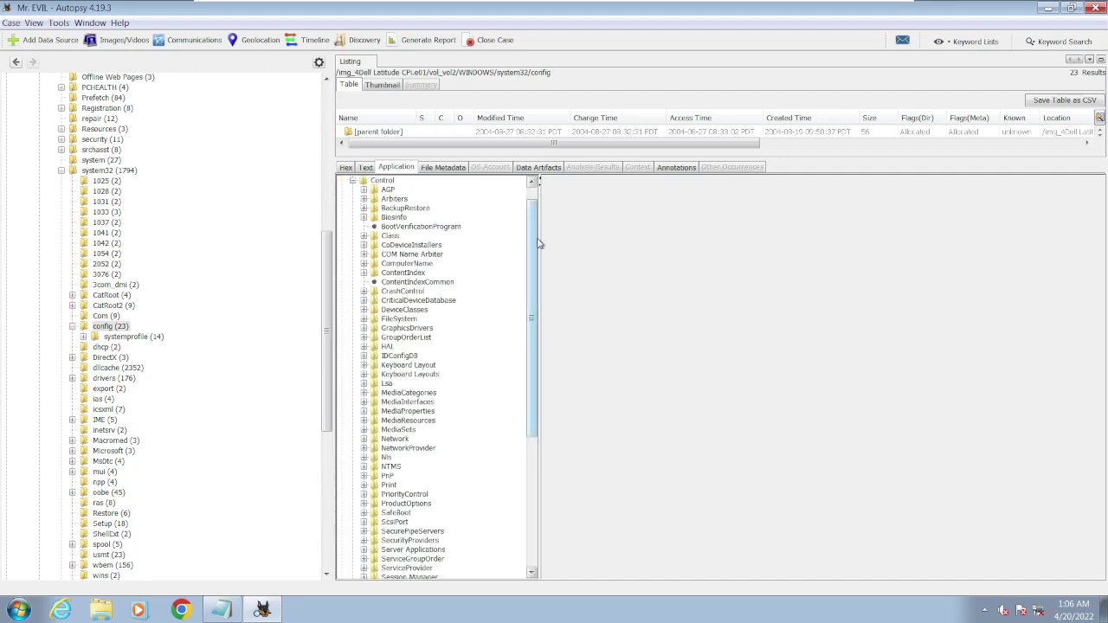
{"action": "left_click_drag", "start_coordinate": [535, 245], "coordinate": [919, 269]}
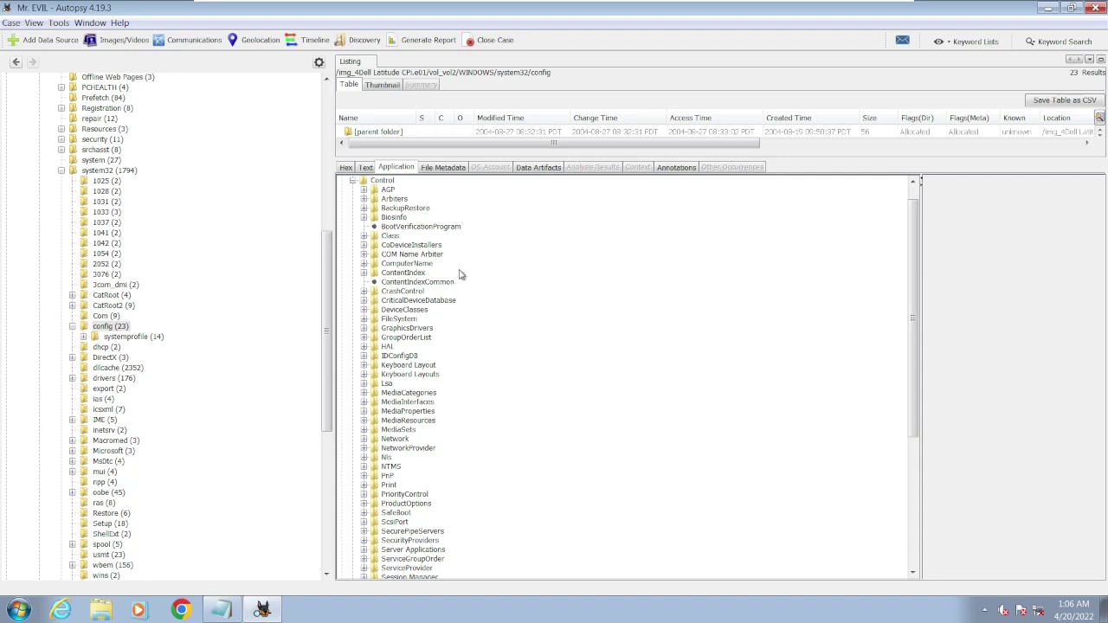
{"action": "scroll", "coordinate": [460, 274], "scroll_direction": "down", "scroll_amount": 8}
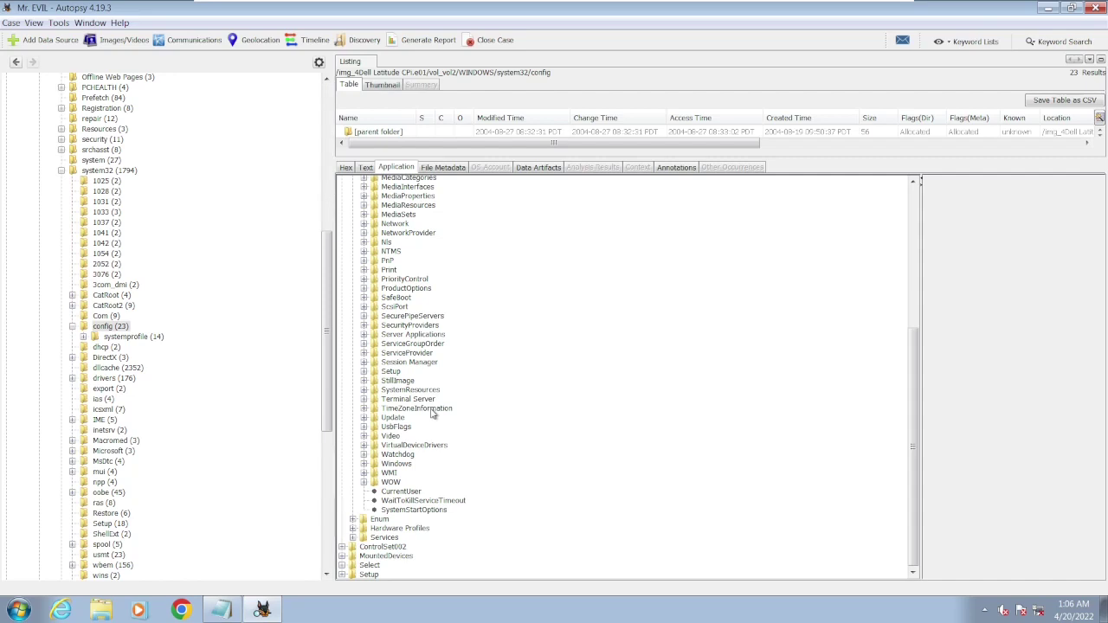
{"action": "left_click", "coordinate": [418, 408]}
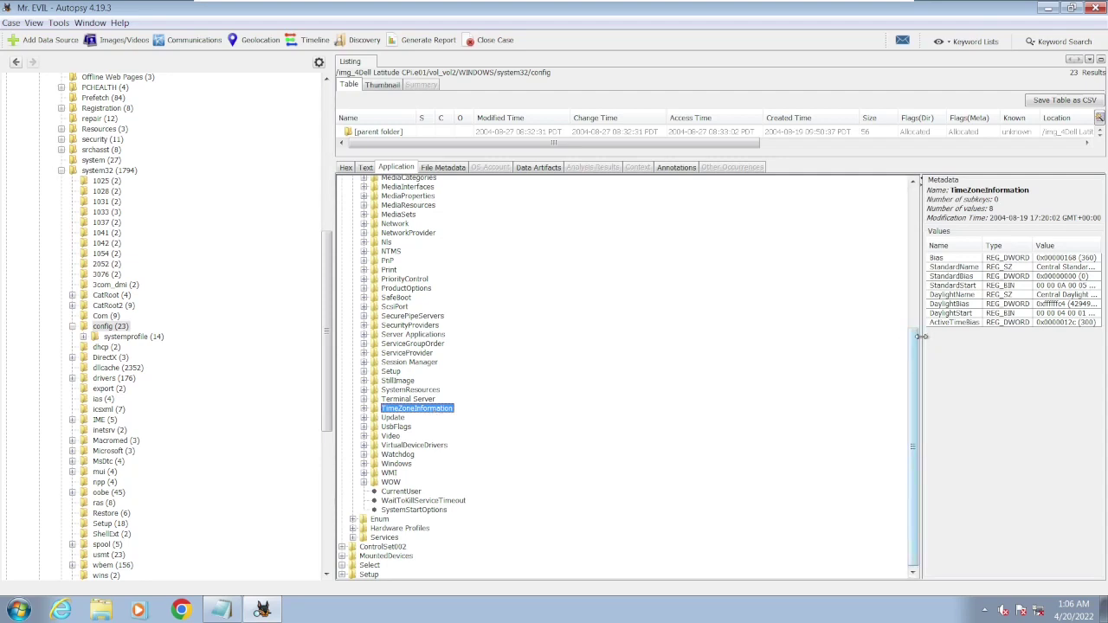
- Widen the values table to read Central Standard Time, then go to question 4 in CONTEXT.txt
{"action": "left_click_drag", "start_coordinate": [922, 336], "coordinate": [635, 355]}
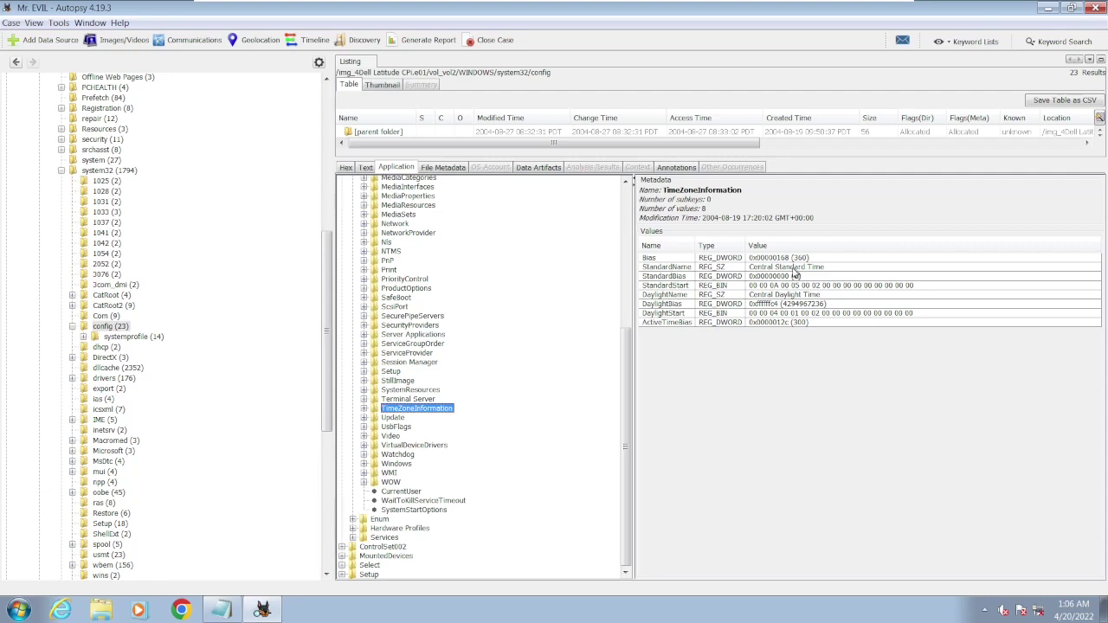
{"action": "left_click", "coordinate": [222, 610]}
{"action": "left_click", "coordinate": [272, 171]}
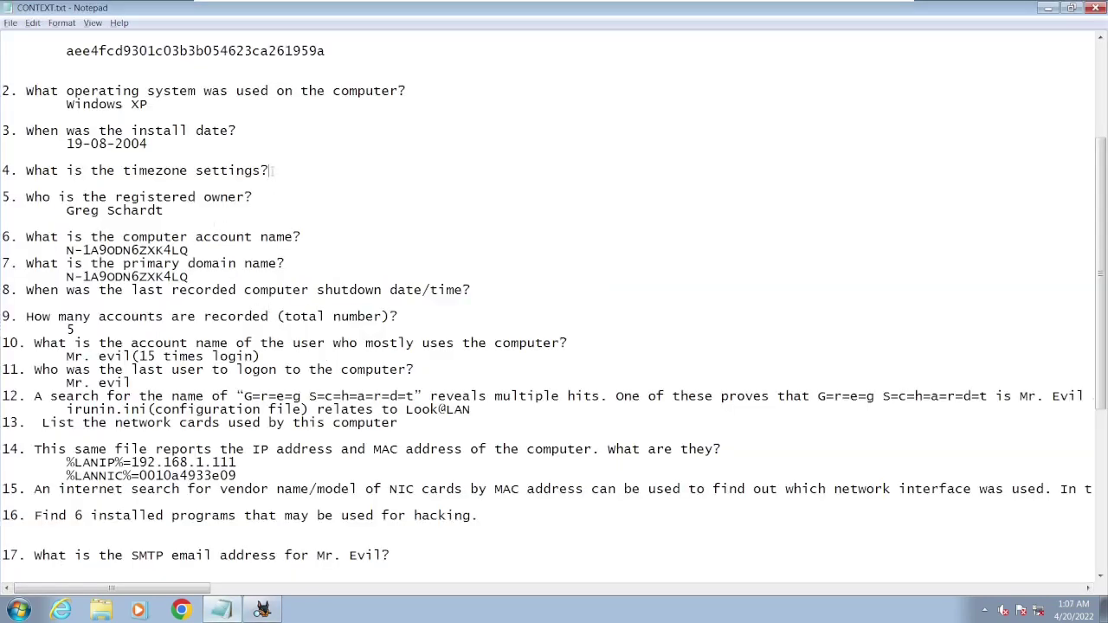
- Answer question 4 with CST on a new line and return to Autopsy's registry view
{"action": "key", "text": "Return"}
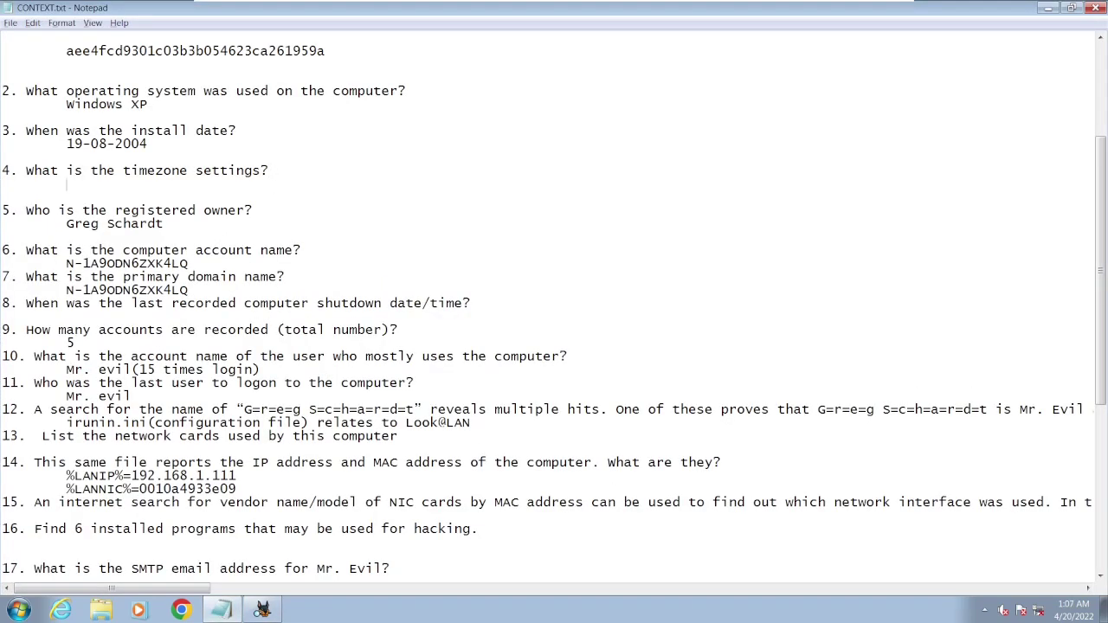
{"action": "type", "text": "CST"}
{"action": "key", "text": "alt+Tab"}
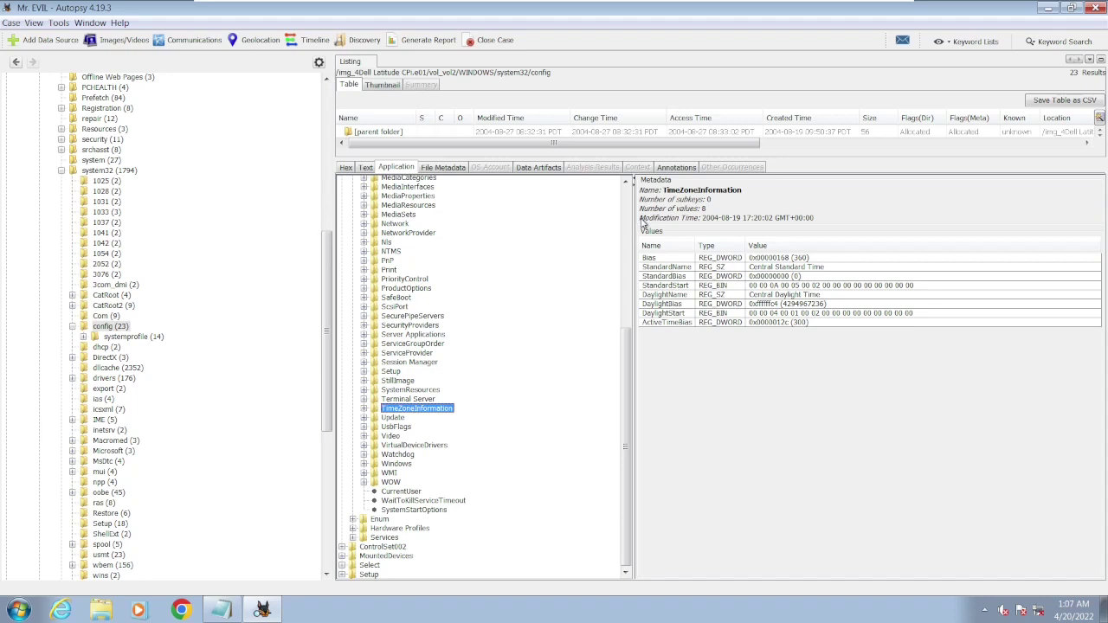
{"action": "key", "text": "alt+Tab"}
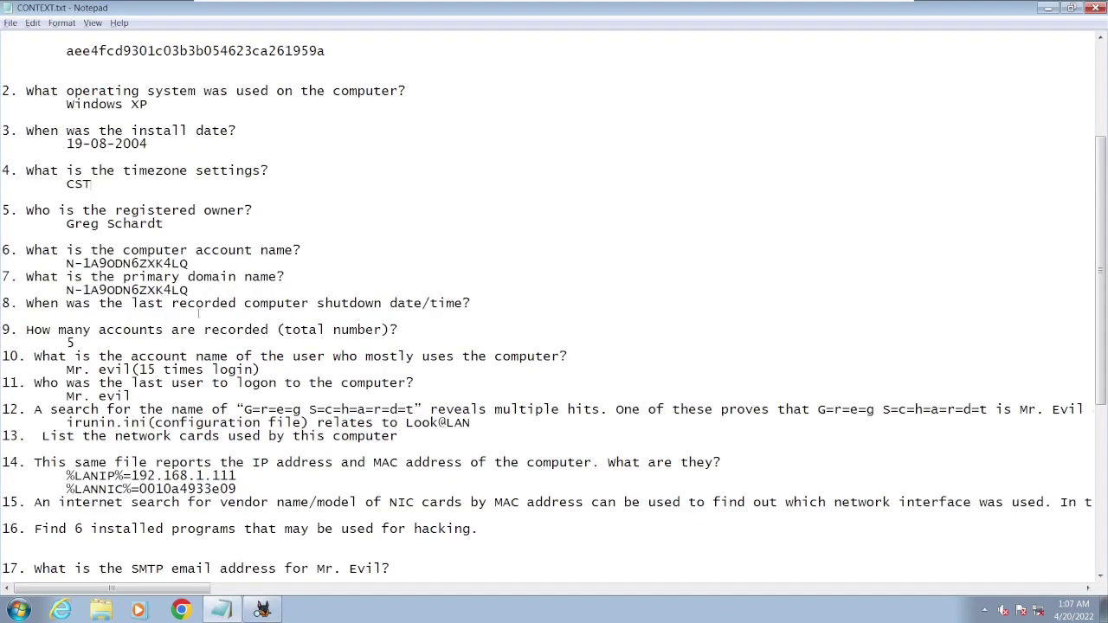
{"action": "key", "text": "alt+Tab"}
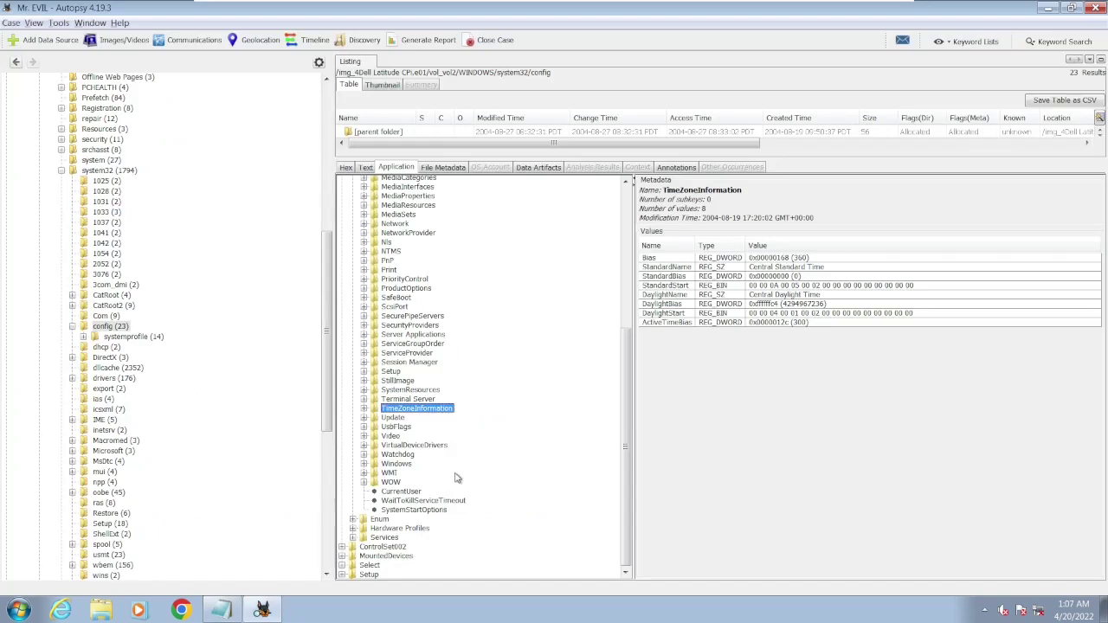
{"action": "left_click", "coordinate": [364, 464]}
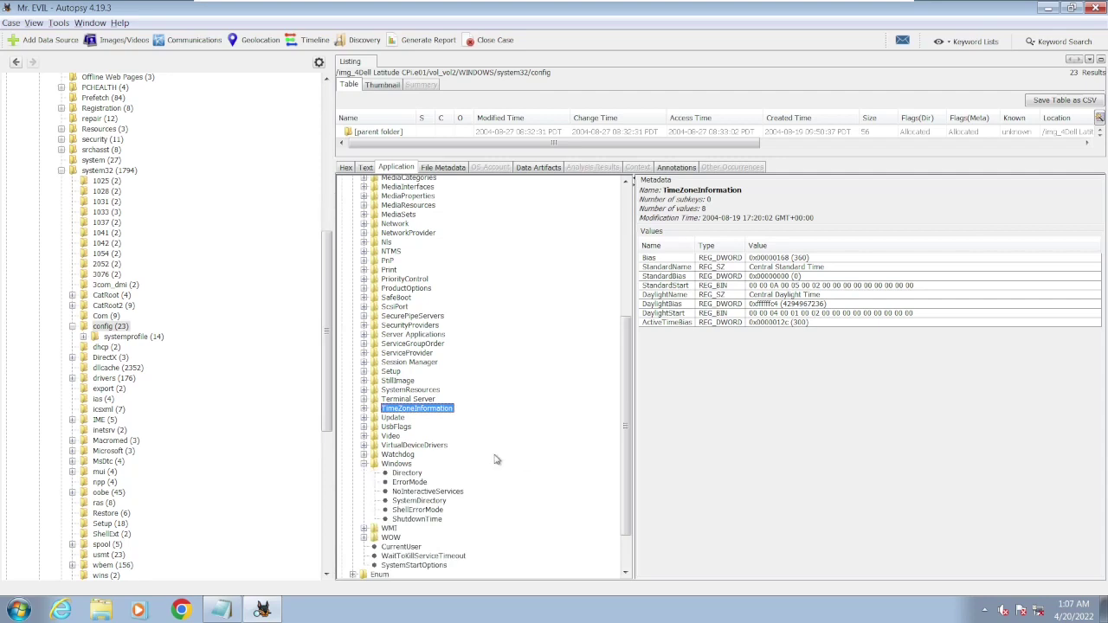
{"action": "left_click", "coordinate": [420, 519]}
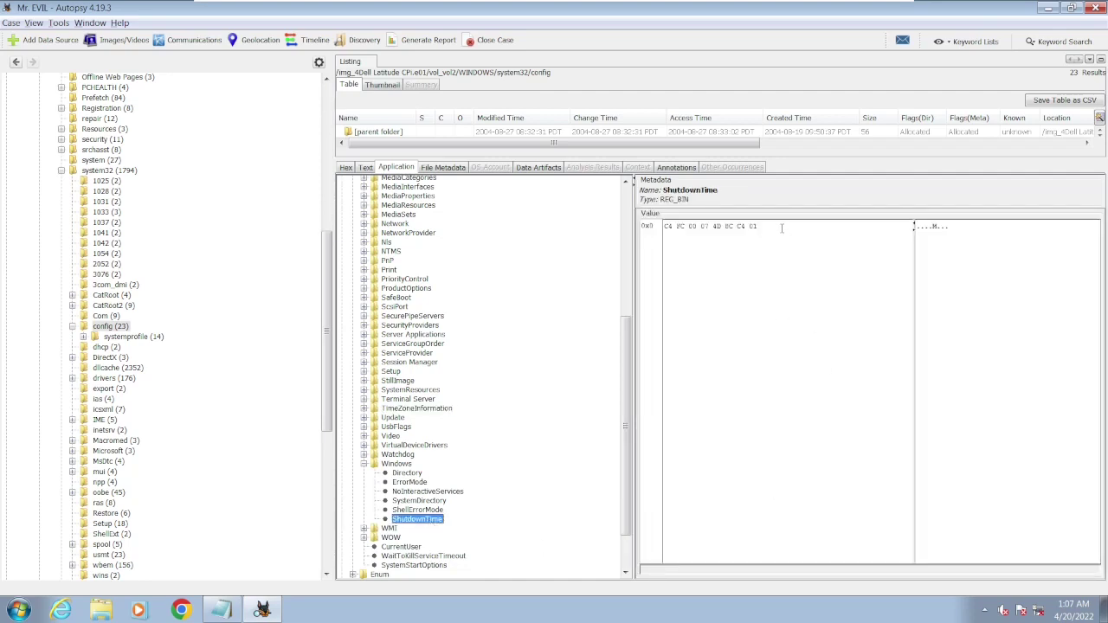
{"action": "left_click_drag", "start_coordinate": [779, 226], "coordinate": [664, 226]}
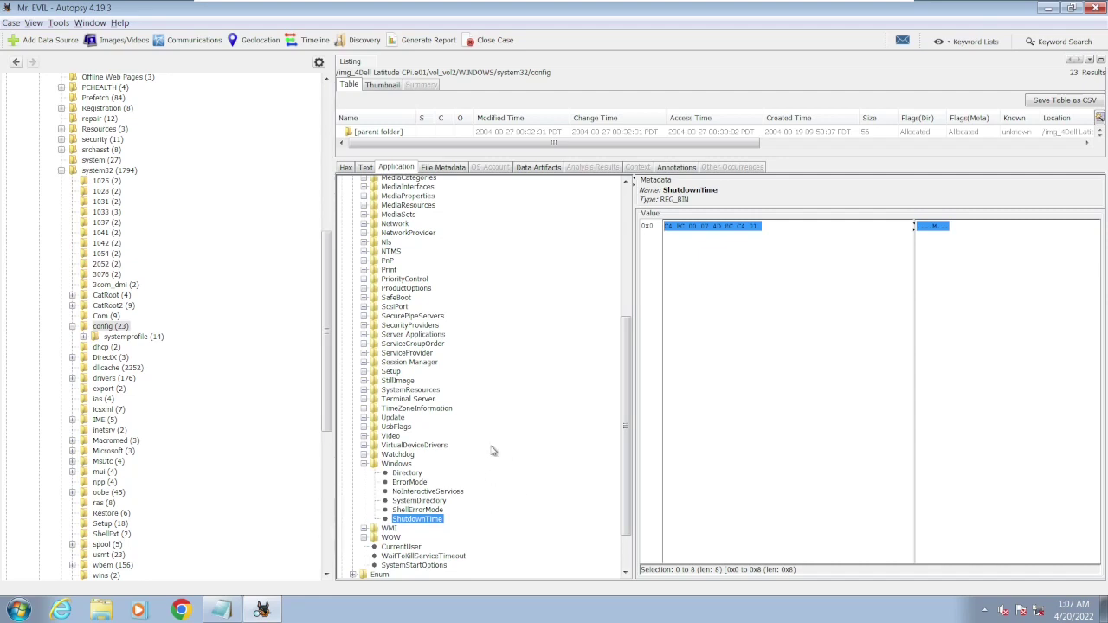
{"action": "left_click", "coordinate": [386, 465]}
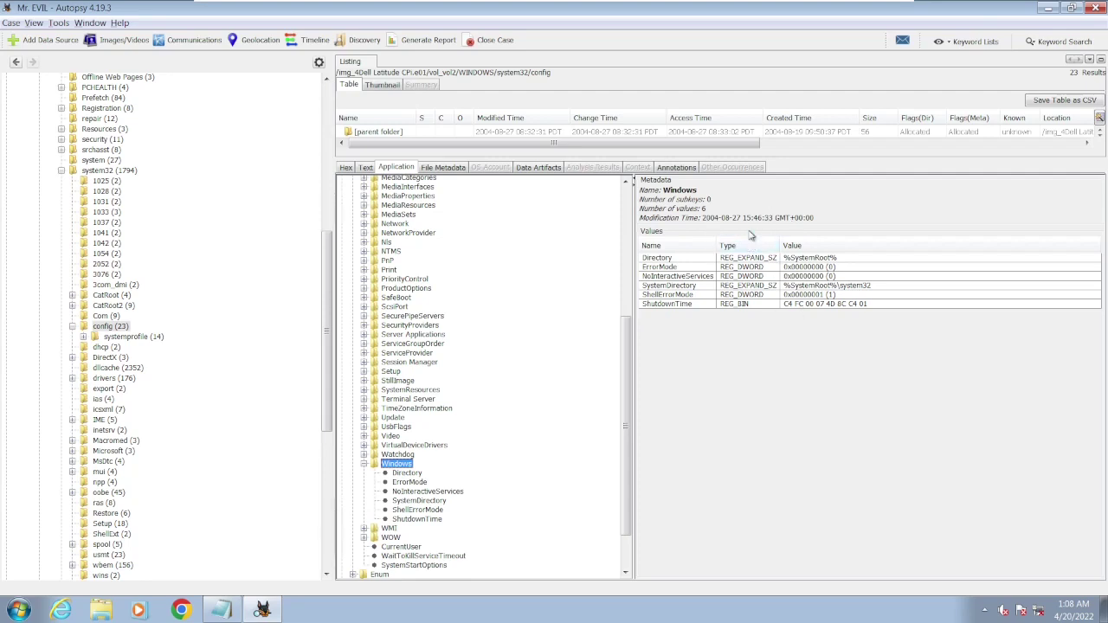
{"action": "left_click", "coordinate": [223, 610]}
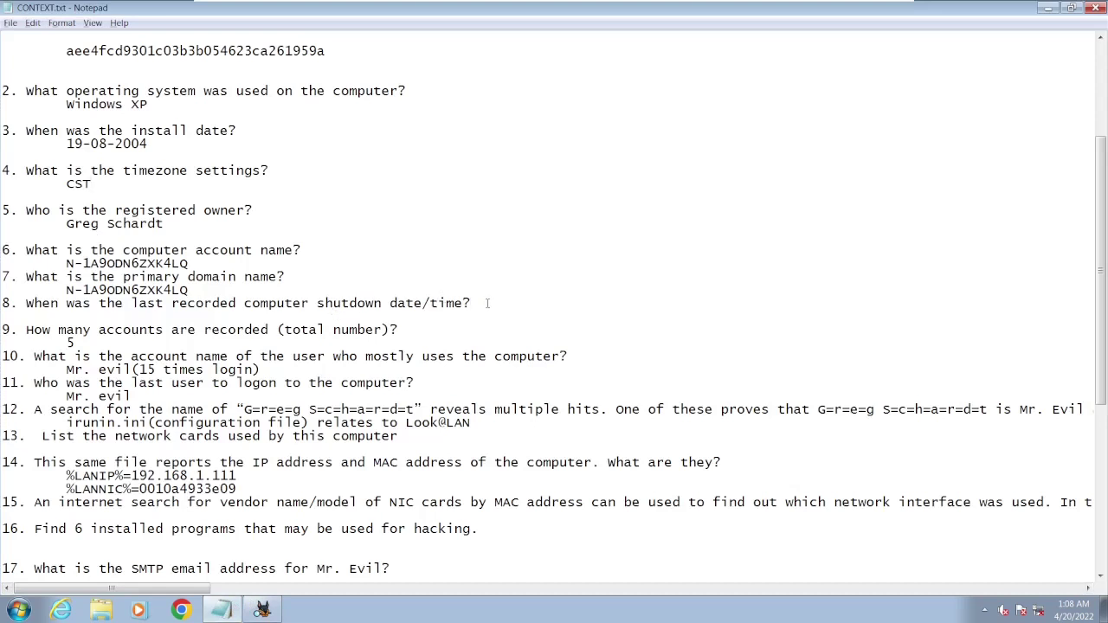
- Answer question 8 with the shutdown time 15:46:33 GMT, checking it against Autopsy
{"action": "key", "text": "Return"}
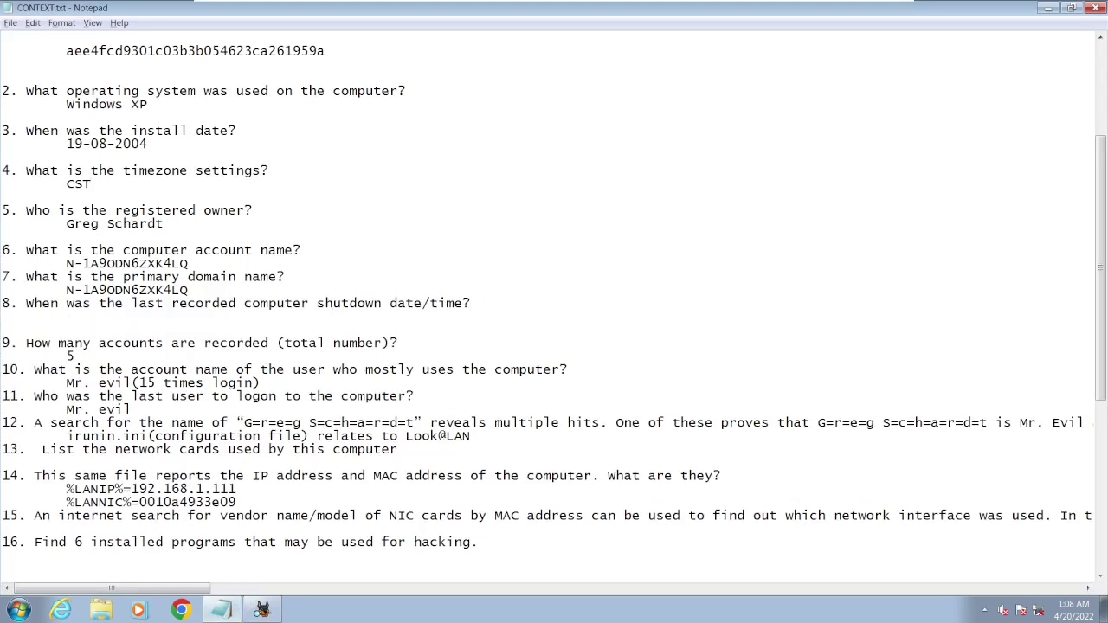
{"action": "type", "text": "15:46:33 GMT"}
{"action": "key", "text": "alt+Tab"}
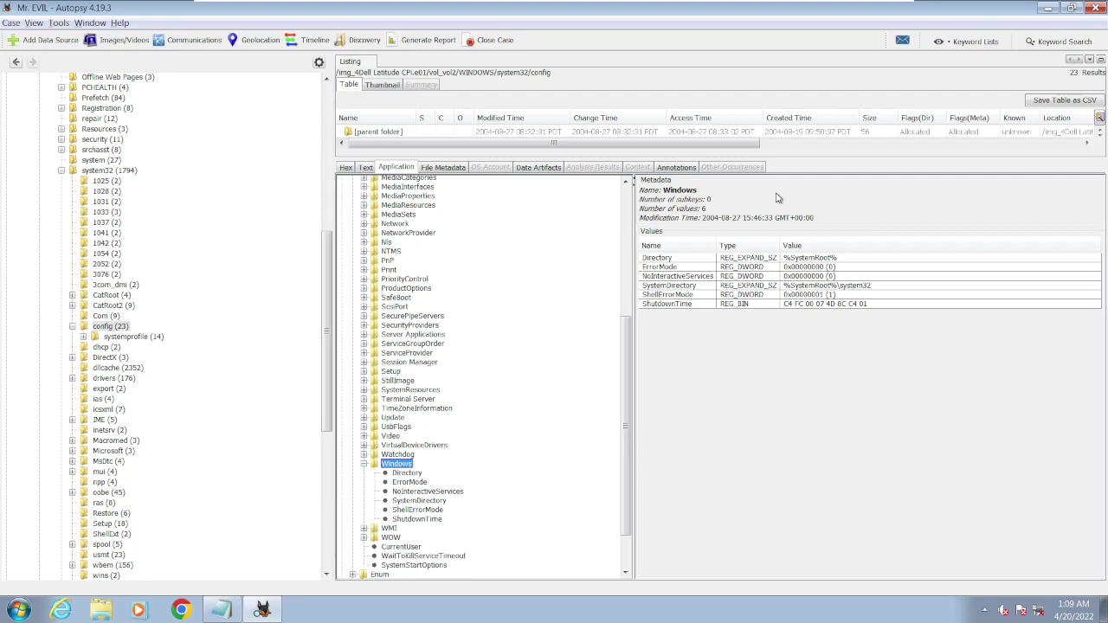
- Place the insertion point after question 13, then go back to Autopsy's registry view
{"action": "left_click", "coordinate": [221, 610]}
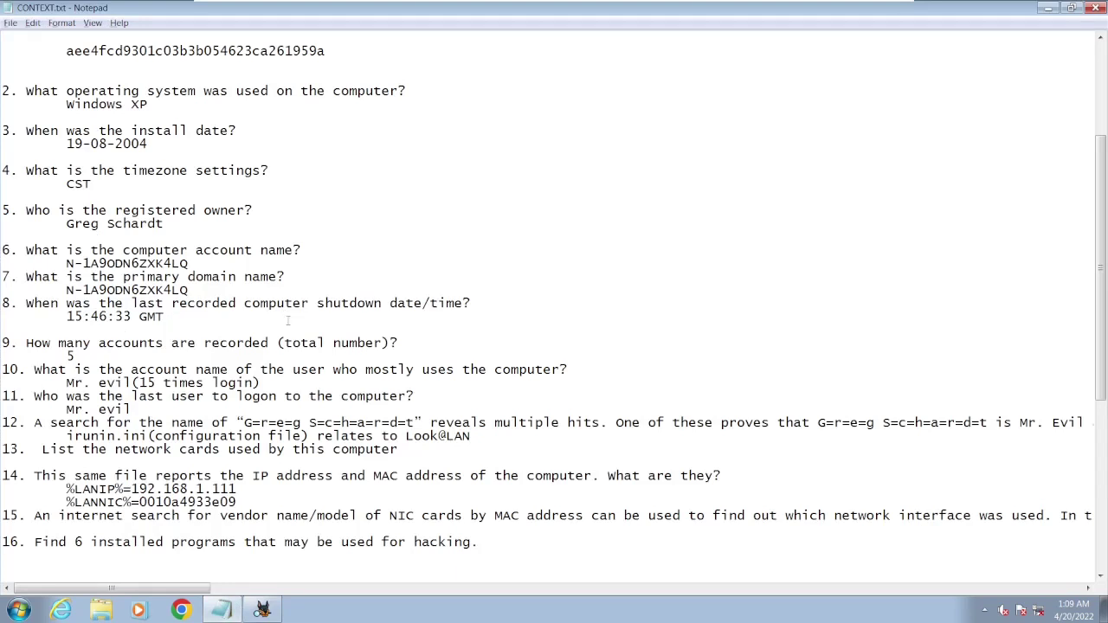
{"action": "scroll", "coordinate": [232, 395], "scroll_direction": "down", "scroll_amount": 2}
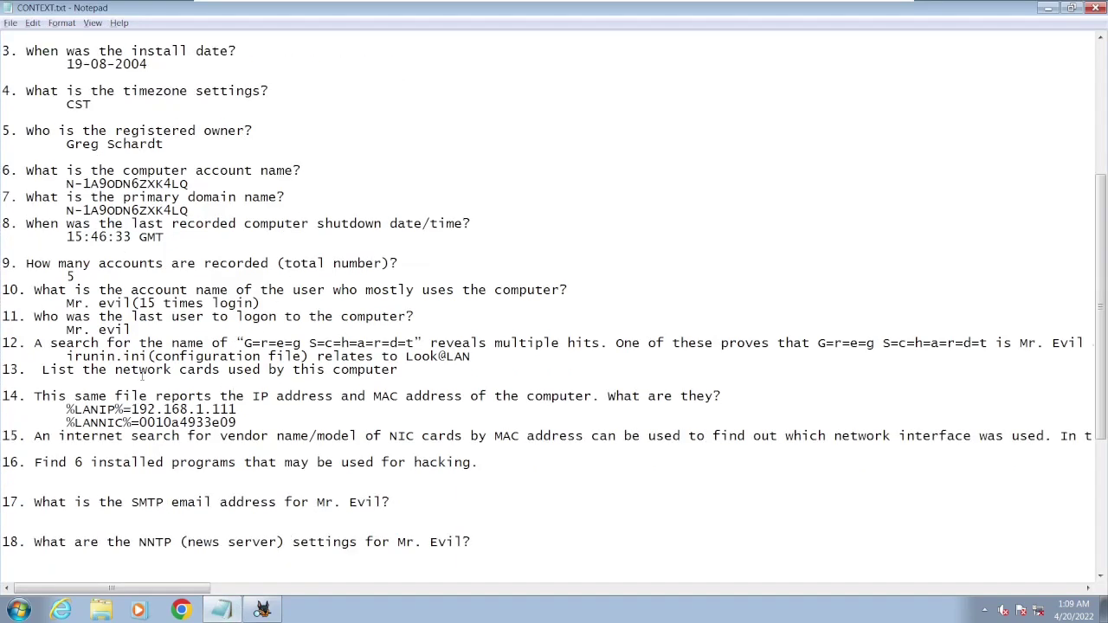
{"action": "left_click_drag", "start_coordinate": [132, 373], "coordinate": [264, 385]}
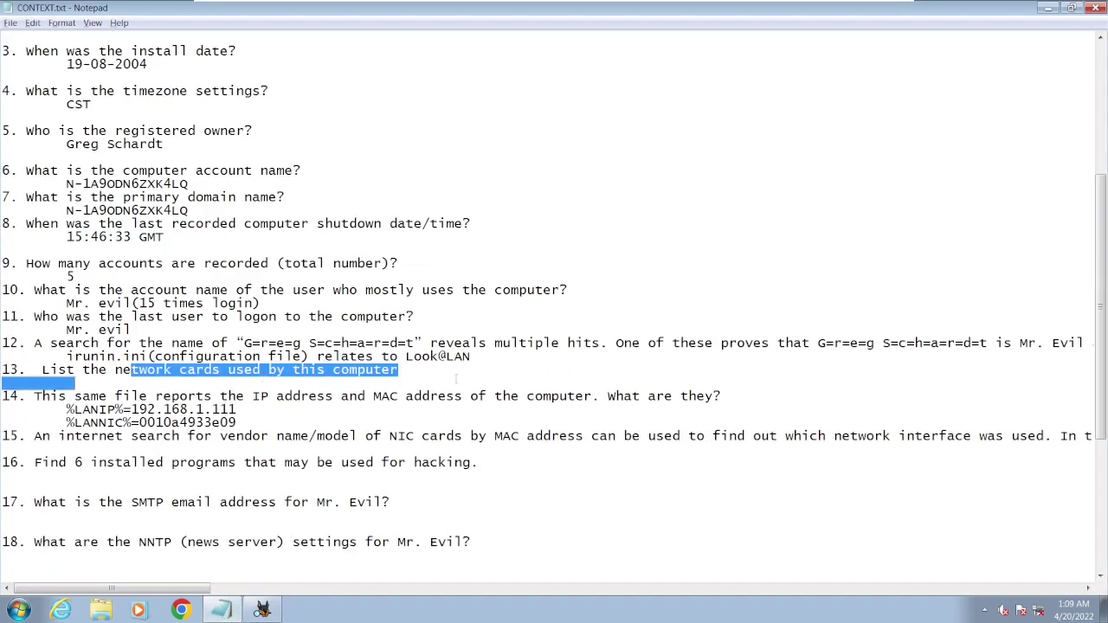
{"action": "left_click", "coordinate": [450, 375]}
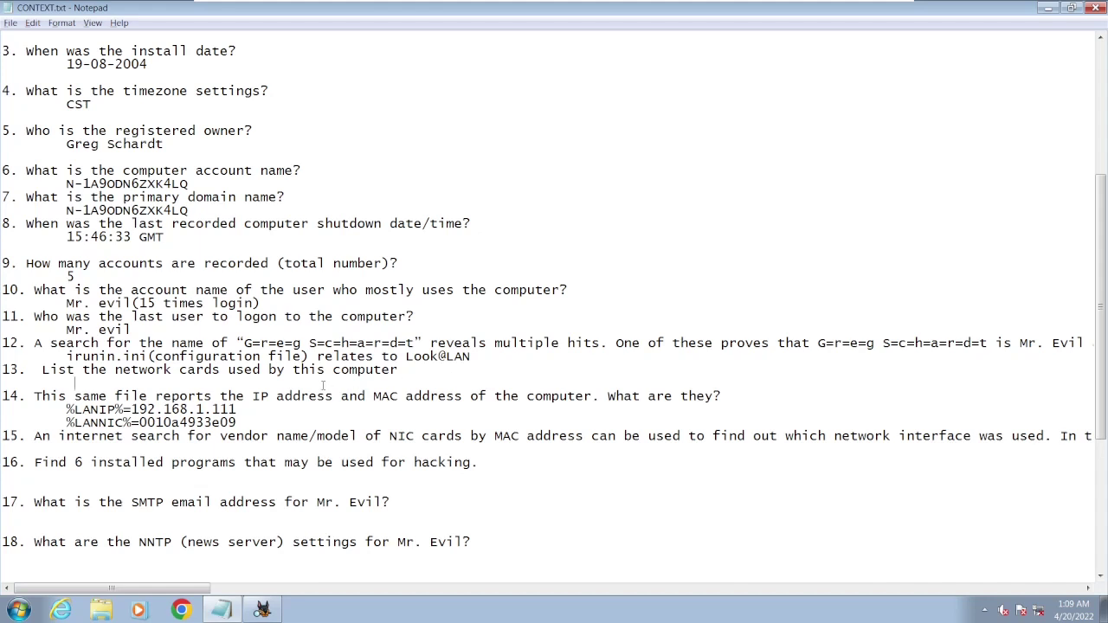
{"action": "left_click", "coordinate": [268, 608]}
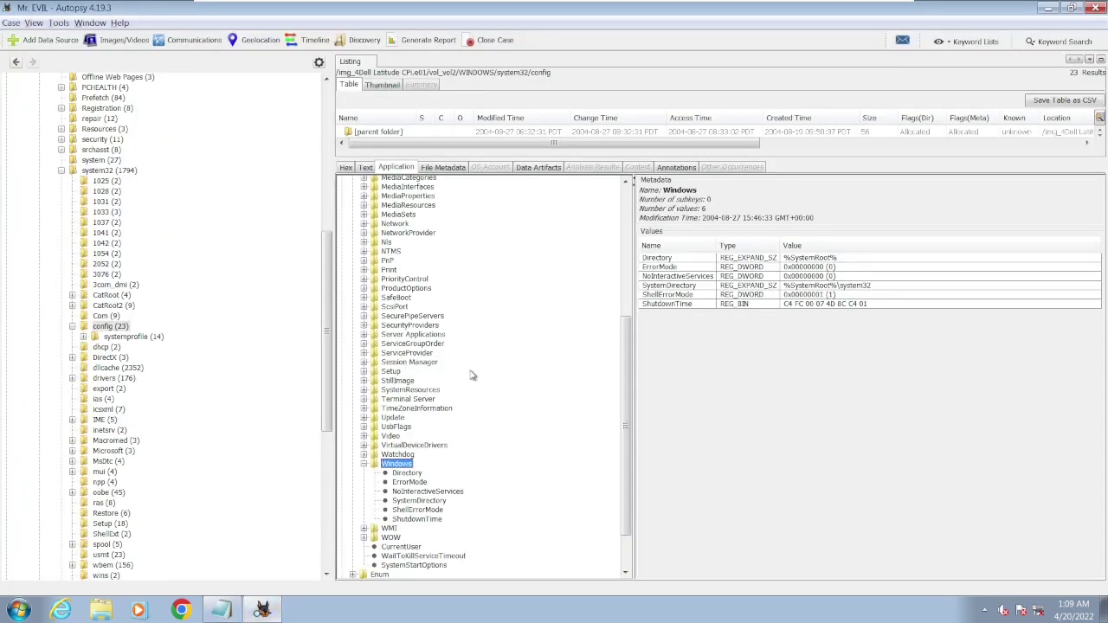
- Expand the Network registry key through its class GUID down to the Descriptions subkey
{"action": "scroll", "coordinate": [472, 374], "scroll_direction": "up", "scroll_amount": 2}
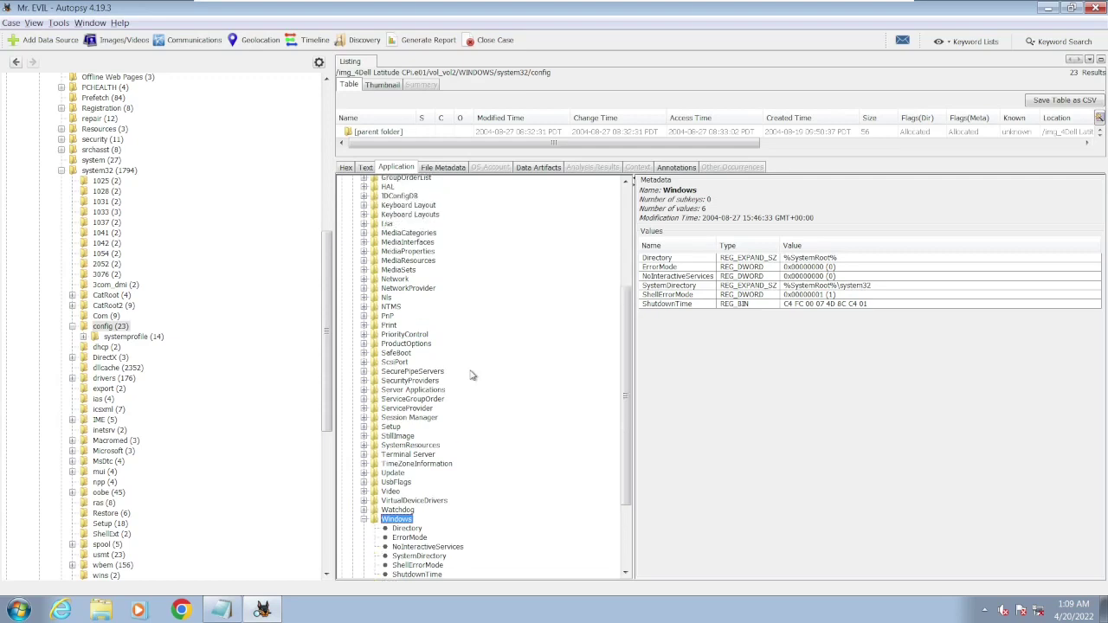
{"action": "left_click", "coordinate": [393, 280]}
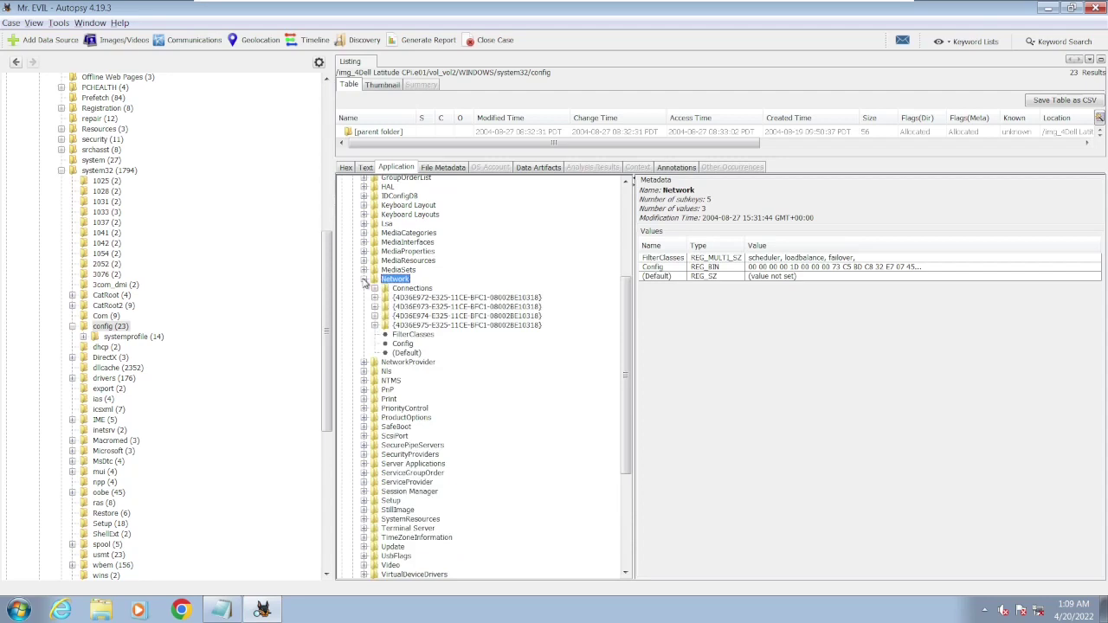
{"action": "left_click", "coordinate": [410, 290]}
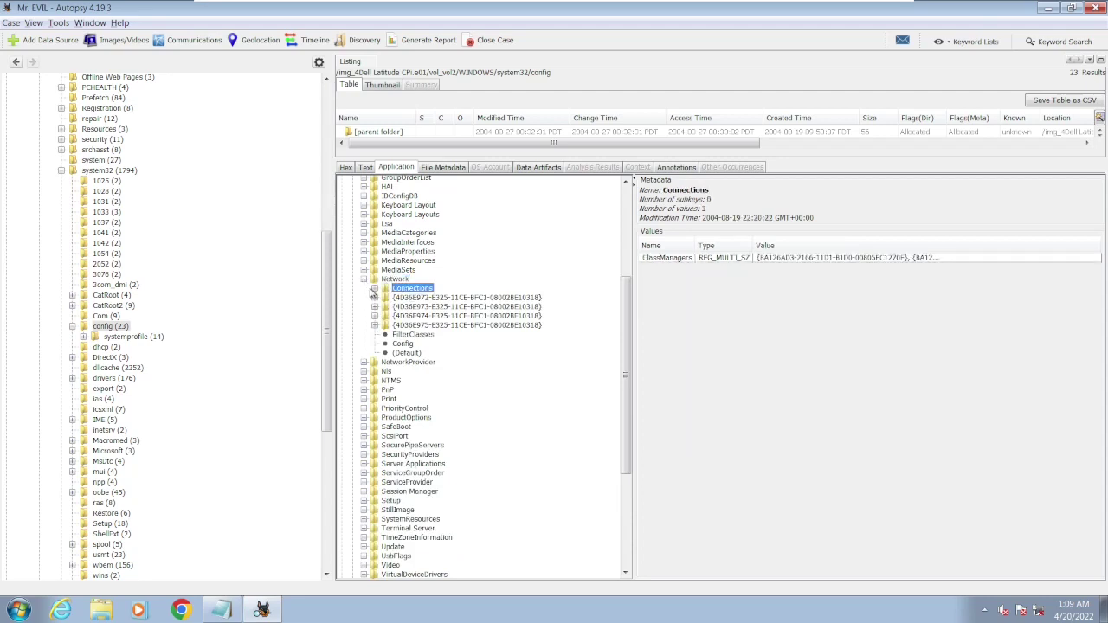
{"action": "left_click", "coordinate": [374, 289]}
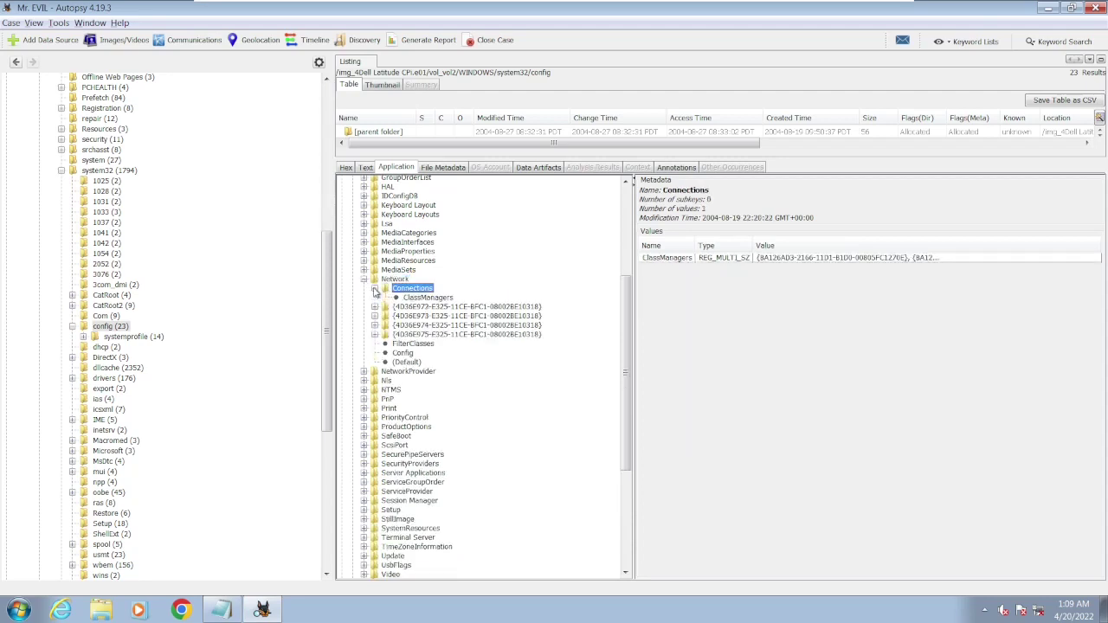
{"action": "left_click", "coordinate": [422, 297]}
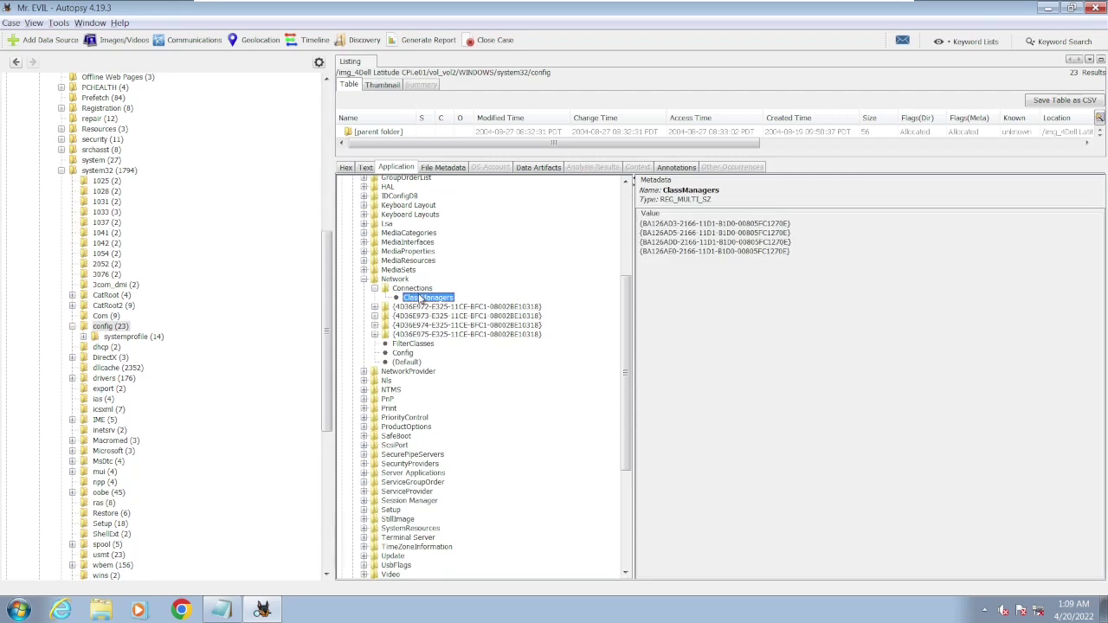
{"action": "left_click", "coordinate": [375, 289]}
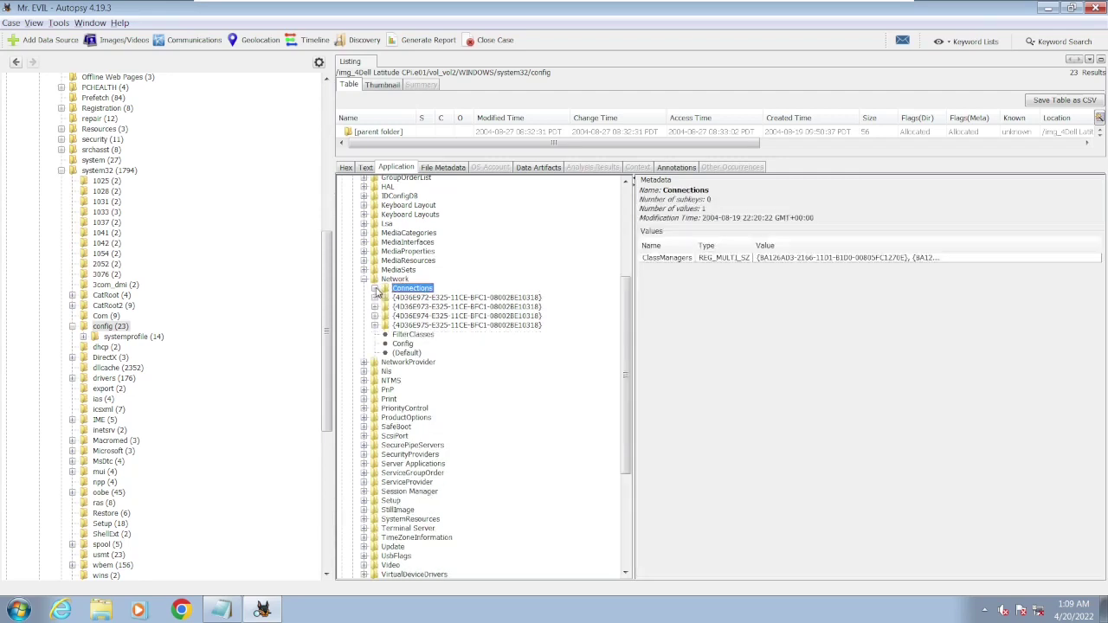
{"action": "left_click", "coordinate": [375, 298]}
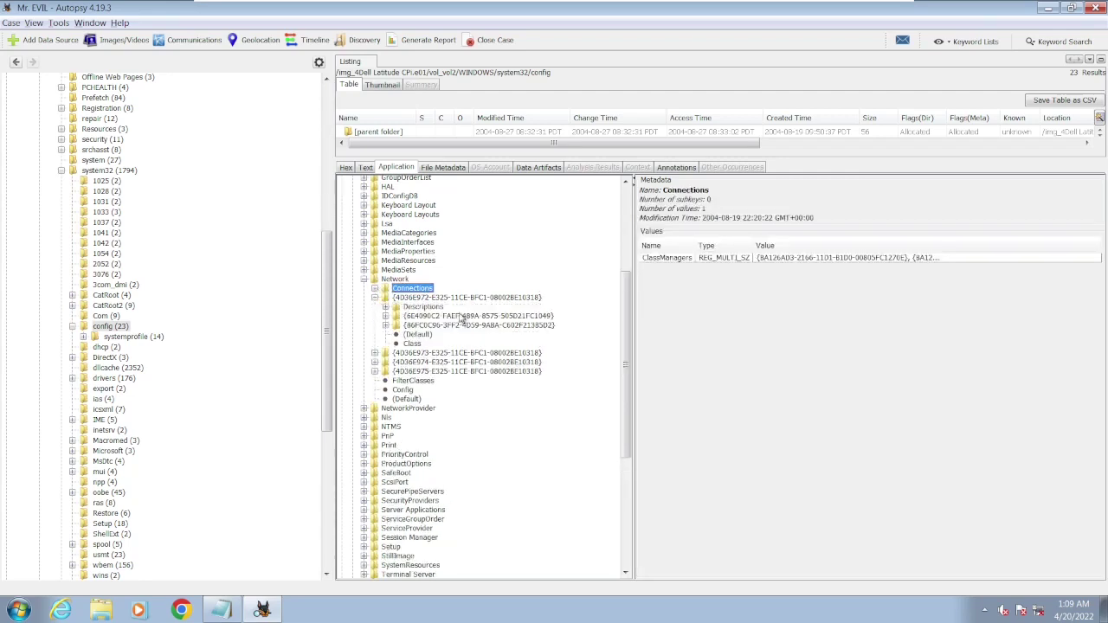
{"action": "left_click", "coordinate": [423, 308]}
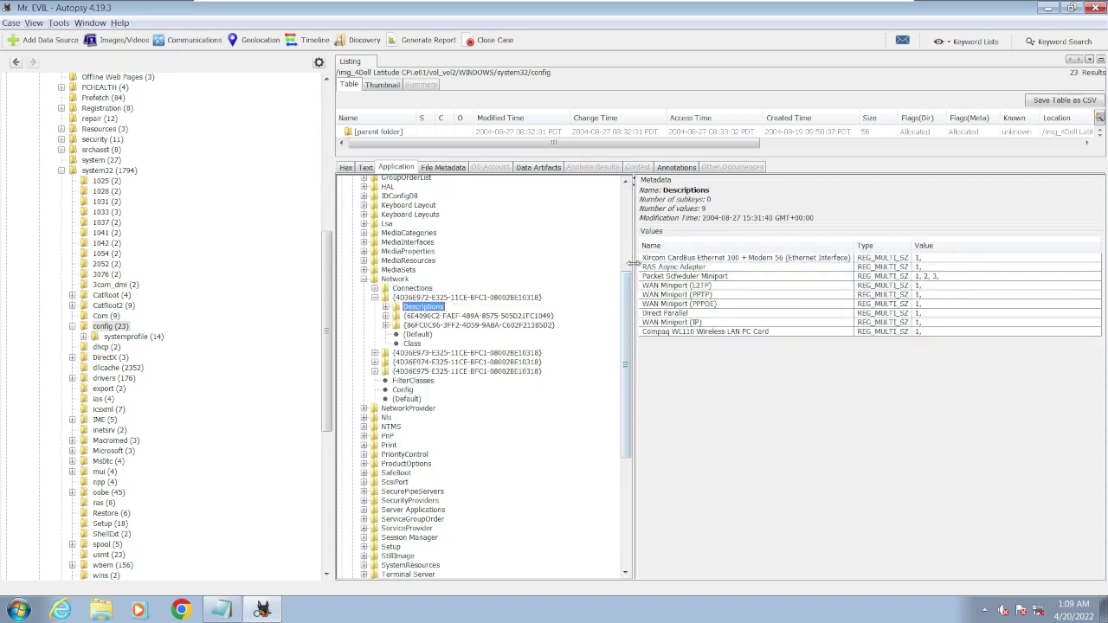
- Widen and sort the Descriptions values to find the Compaq WL110 and Xircom CardBus adapters
{"action": "left_click_drag", "start_coordinate": [635, 263], "coordinate": [459, 257]}
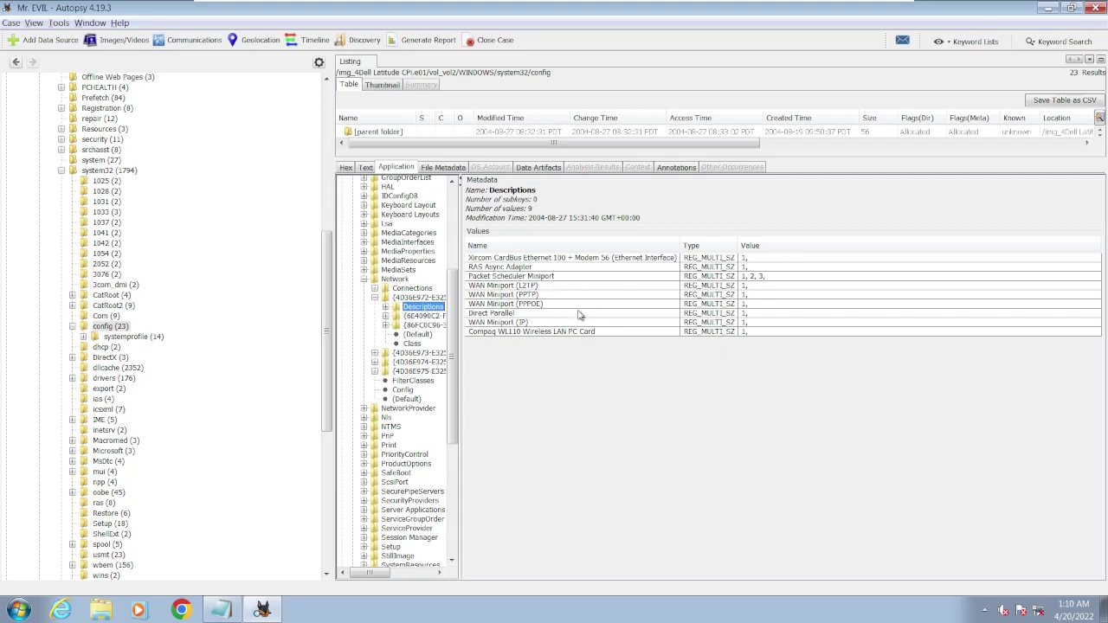
{"action": "left_click", "coordinate": [556, 334]}
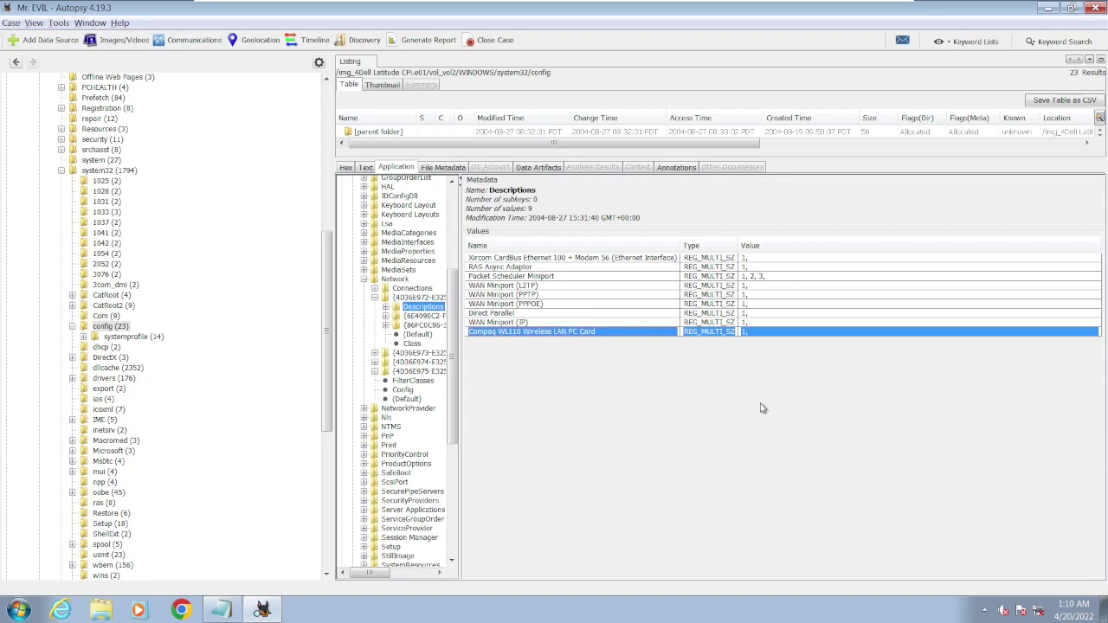
{"action": "left_click", "coordinate": [649, 251]}
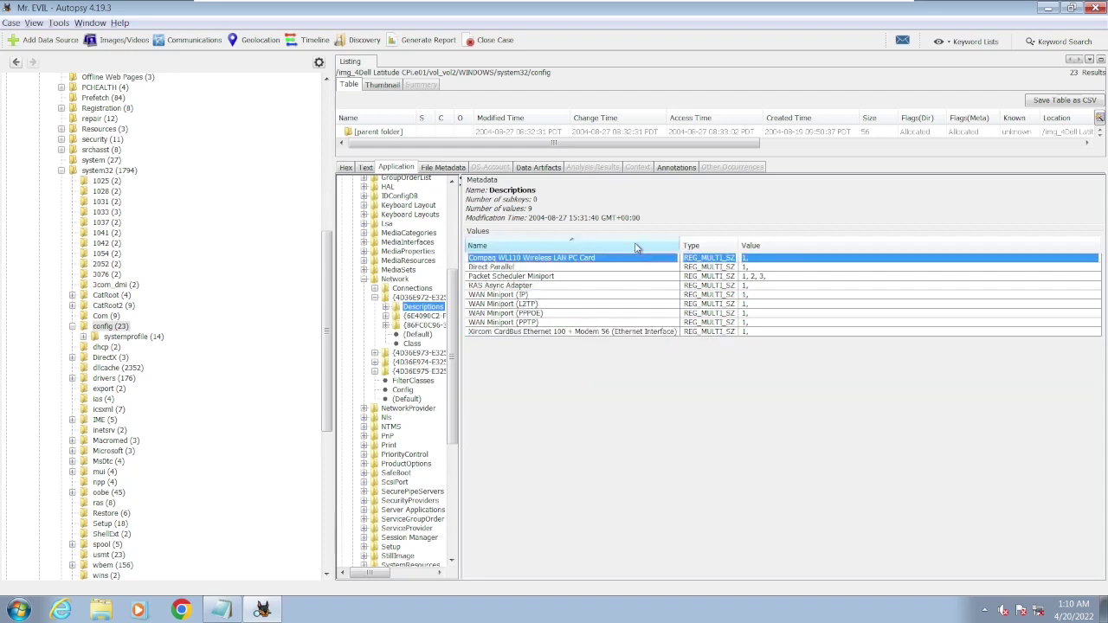
{"action": "left_click", "coordinate": [636, 247]}
{"action": "left_click", "coordinate": [634, 258]}
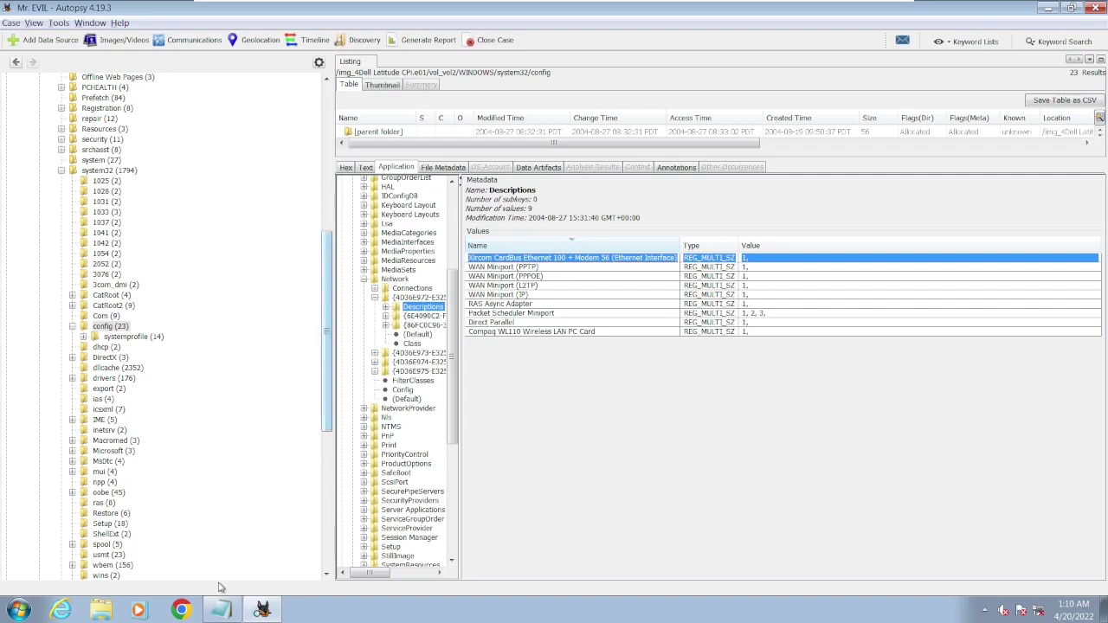
{"action": "left_click", "coordinate": [221, 610]}
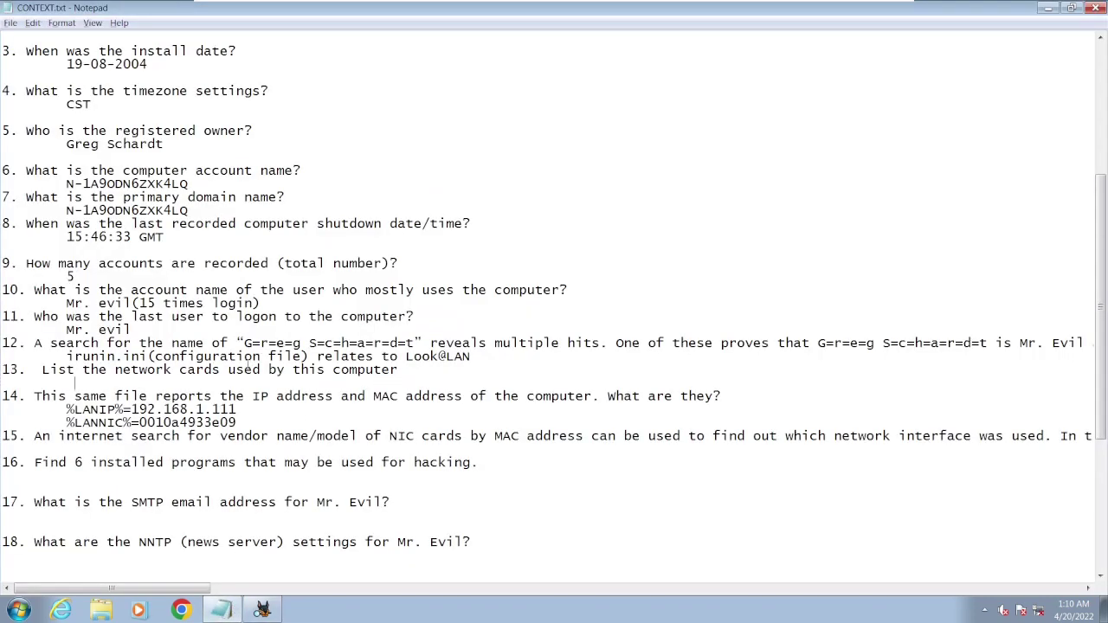
- Enter 'Xircom and Compaq' as question 13's answer, then mark question 15's search part
{"action": "type", "text": "Xircom and Compaq"}
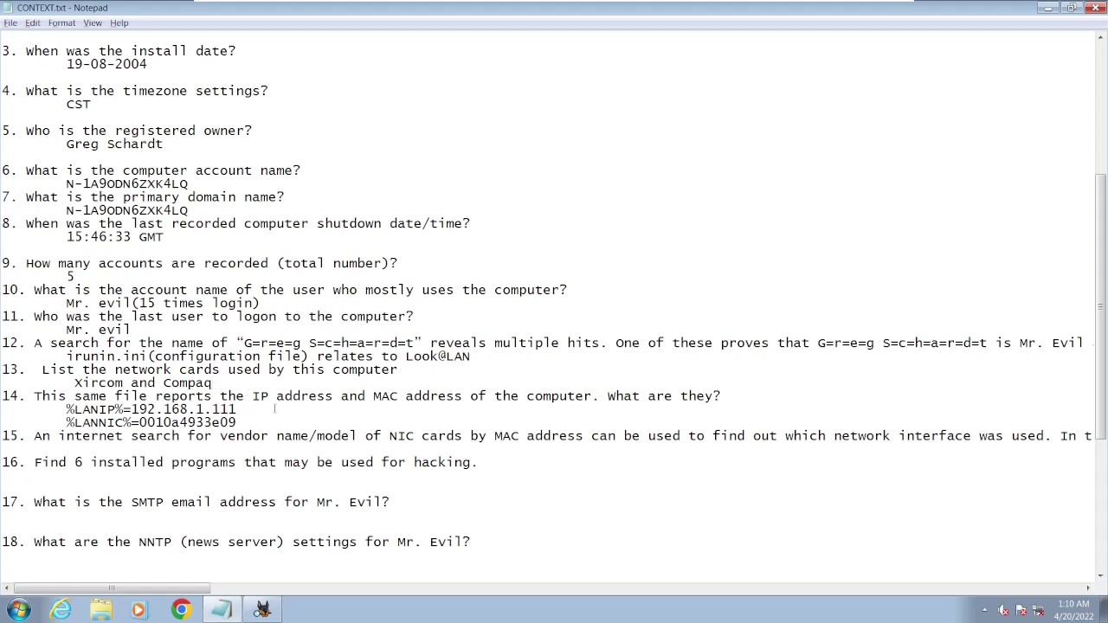
{"action": "scroll", "coordinate": [275, 408], "scroll_direction": "down", "scroll_amount": 3}
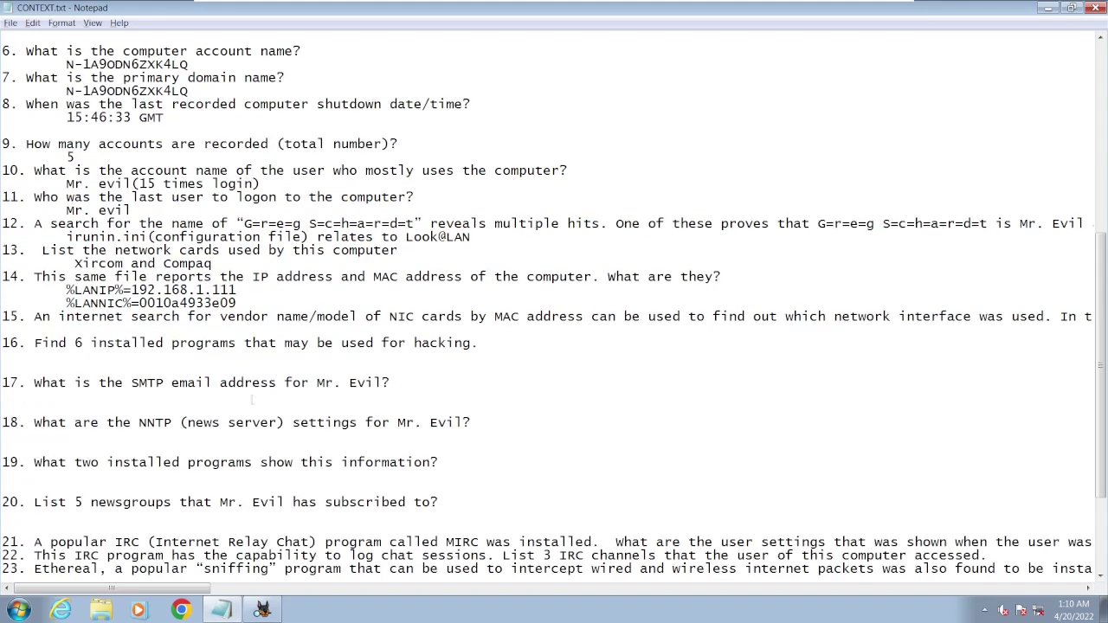
{"action": "left_click_drag", "start_coordinate": [66, 316], "coordinate": [634, 317]}
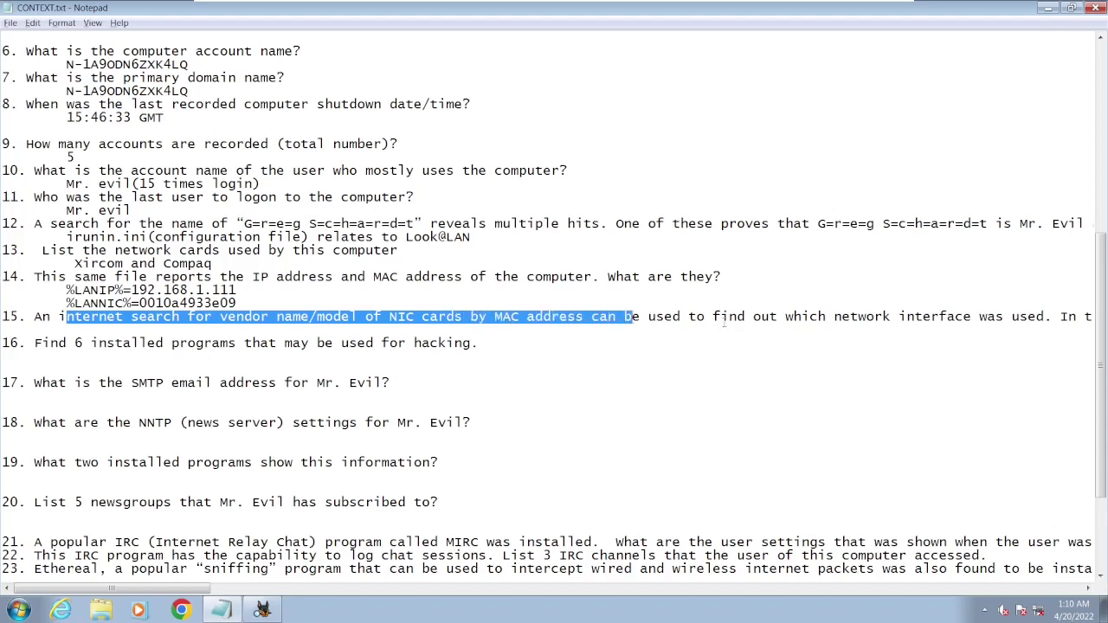
- Read question 15 and pick out the vendor prefix 0010a4 of MAC address 0010a4933e09
{"action": "left_click_drag", "start_coordinate": [720, 317], "coordinate": [971, 317]}
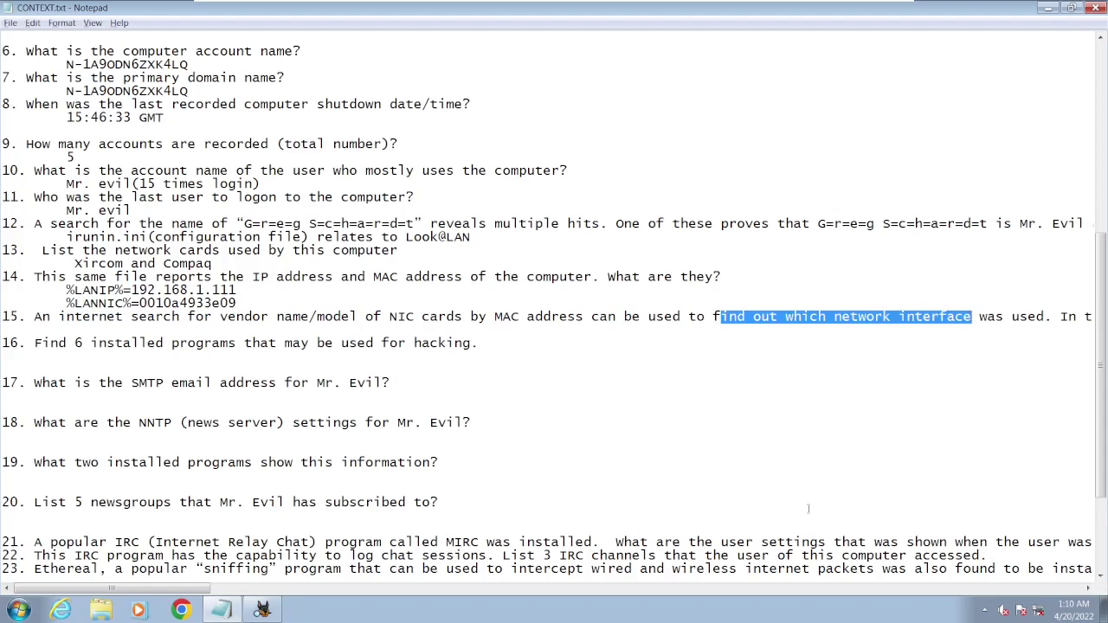
{"action": "left_click_drag", "start_coordinate": [178, 589], "coordinate": [308, 586]}
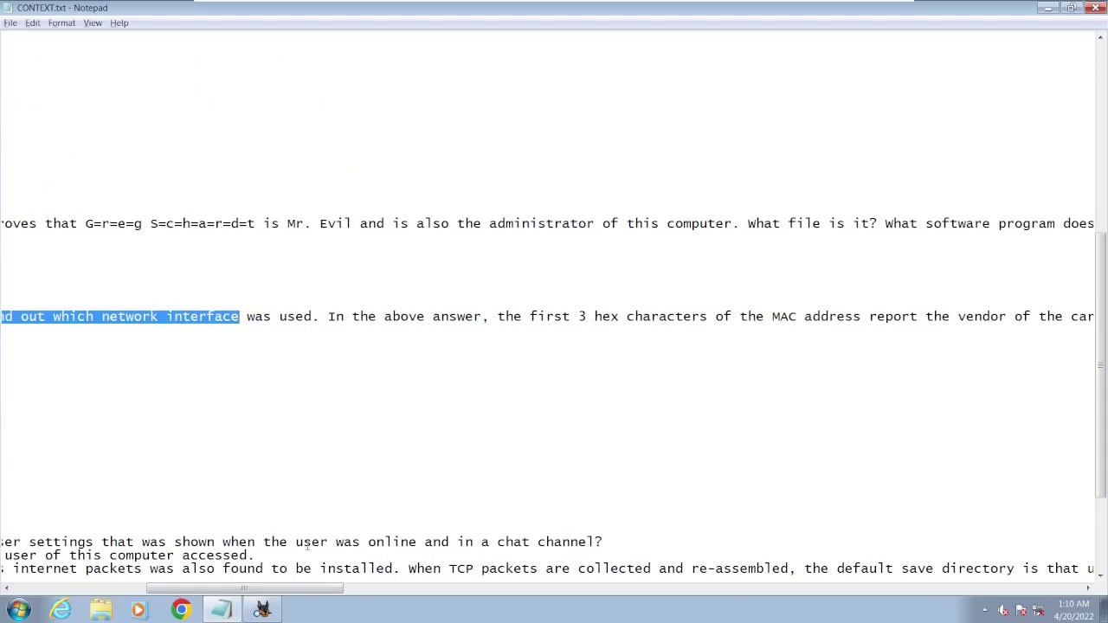
{"action": "left_click_drag", "start_coordinate": [327, 589], "coordinate": [426, 589]}
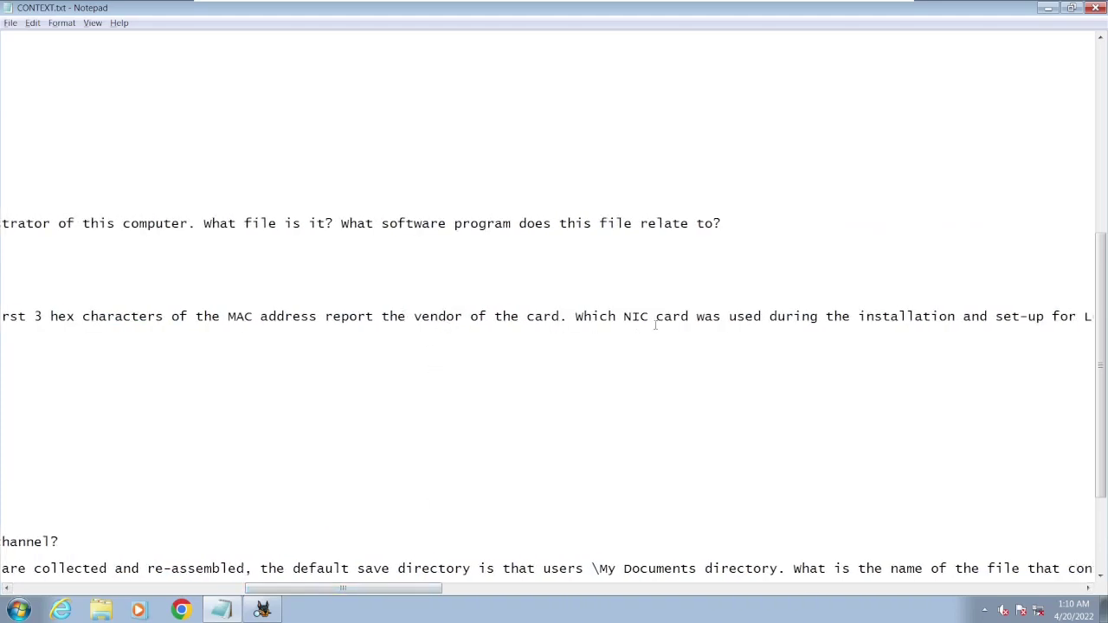
{"action": "left_click_drag", "start_coordinate": [385, 589], "coordinate": [131, 588]}
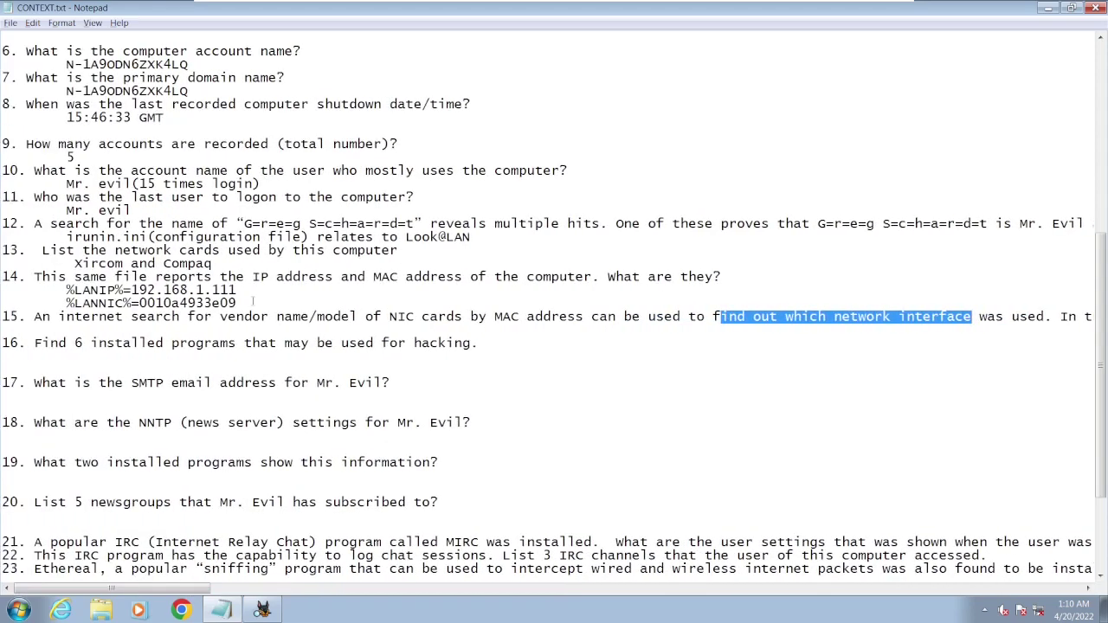
{"action": "left_click_drag", "start_coordinate": [237, 303], "coordinate": [139, 303]}
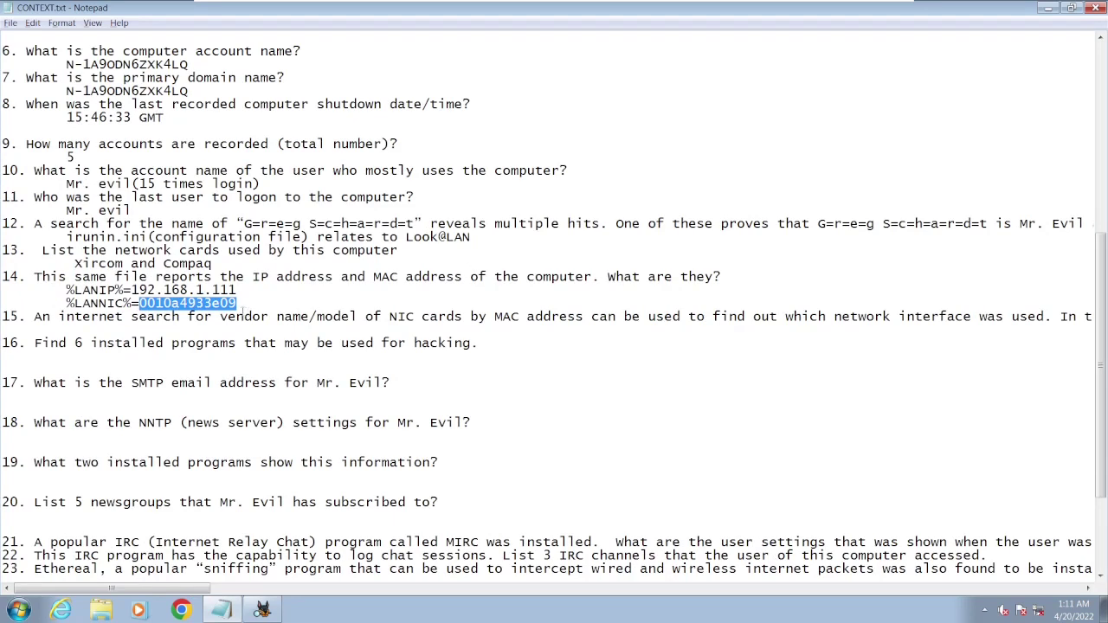
{"action": "left_click", "coordinate": [241, 305]}
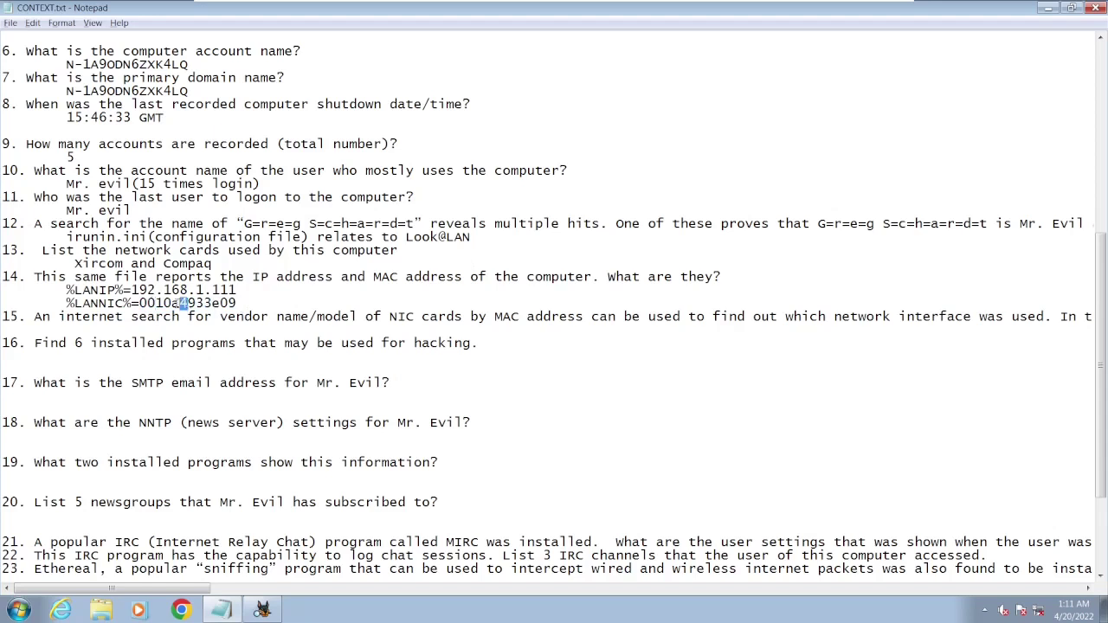
{"action": "left_click_drag", "start_coordinate": [187, 303], "coordinate": [139, 303]}
{"action": "left_click", "coordinate": [251, 297]}
{"action": "left_click_drag", "start_coordinate": [188, 303], "coordinate": [130, 303]}
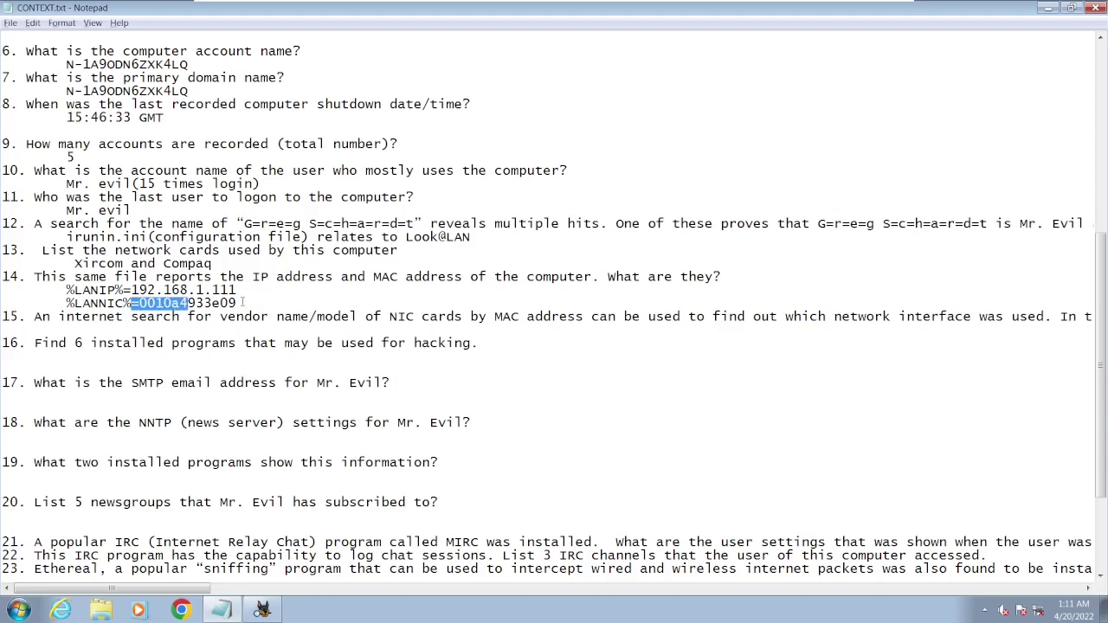
{"action": "left_click", "coordinate": [244, 301]}
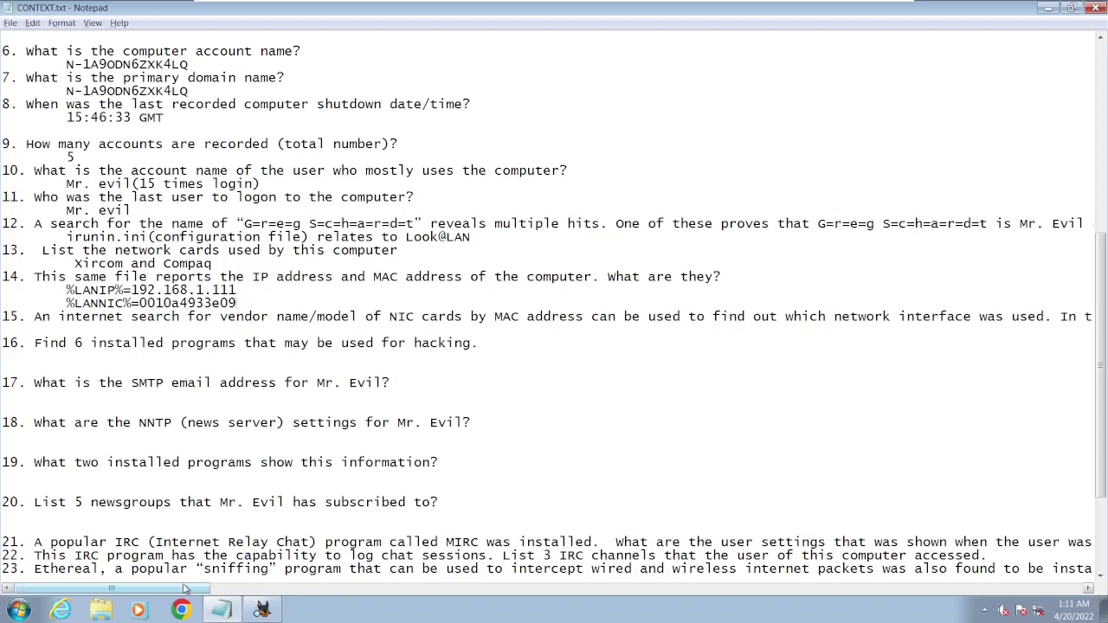
{"action": "mouse_move", "coordinate": [186, 589]}
{"action": "left_mouse_down"}
{"action": "mouse_move", "coordinate": [443, 590]}
{"action": "mouse_move", "coordinate": [172, 589]}
{"action": "left_mouse_up"}
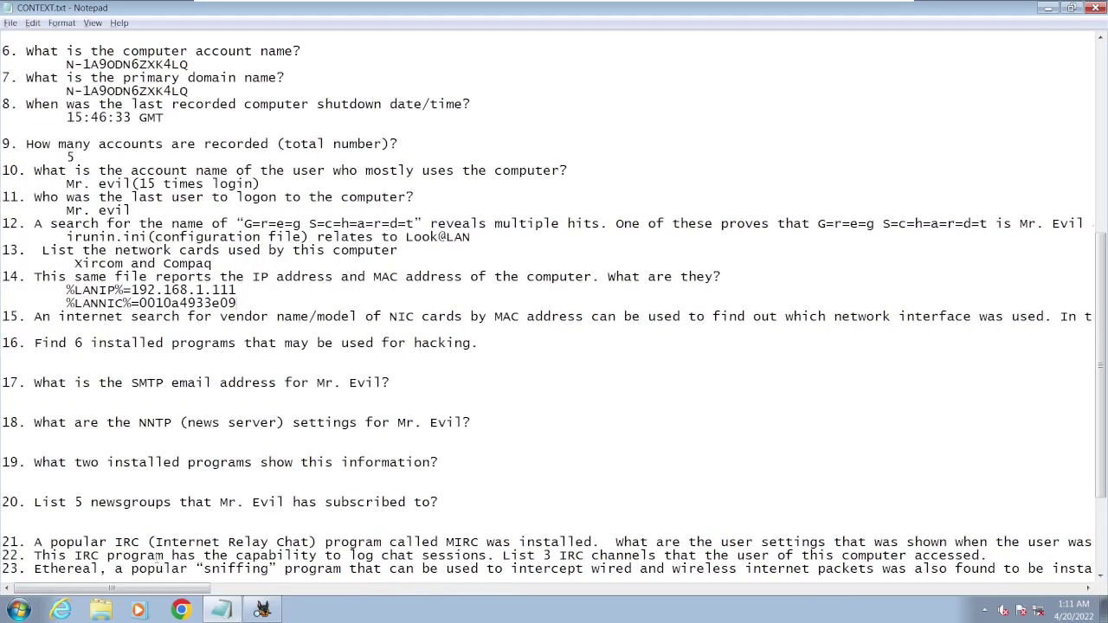
- Answer question 15 with 'Xircom'
{"action": "left_click", "coordinate": [210, 326]}
{"action": "type", "text": "Xircom"}
{"action": "left_click", "coordinate": [302, 358]}
- Collapse the Network, Control and ControlSet001 keys, then vol2 and the 4Dell Latitude CPi.e01 node
{"action": "left_click", "coordinate": [261, 609]}
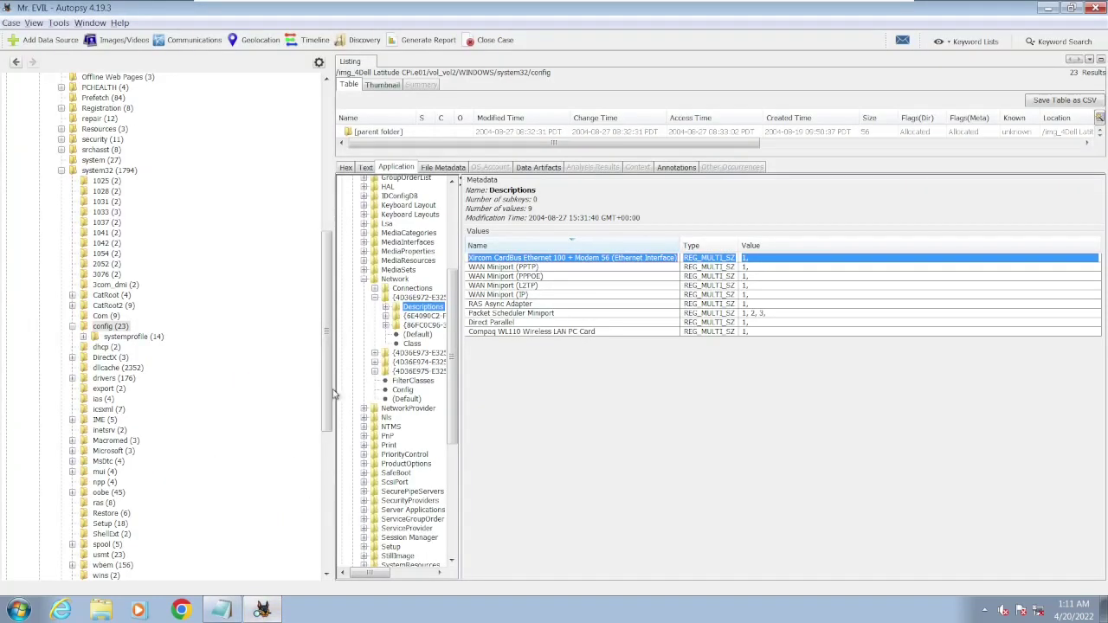
{"action": "left_click", "coordinate": [363, 280]}
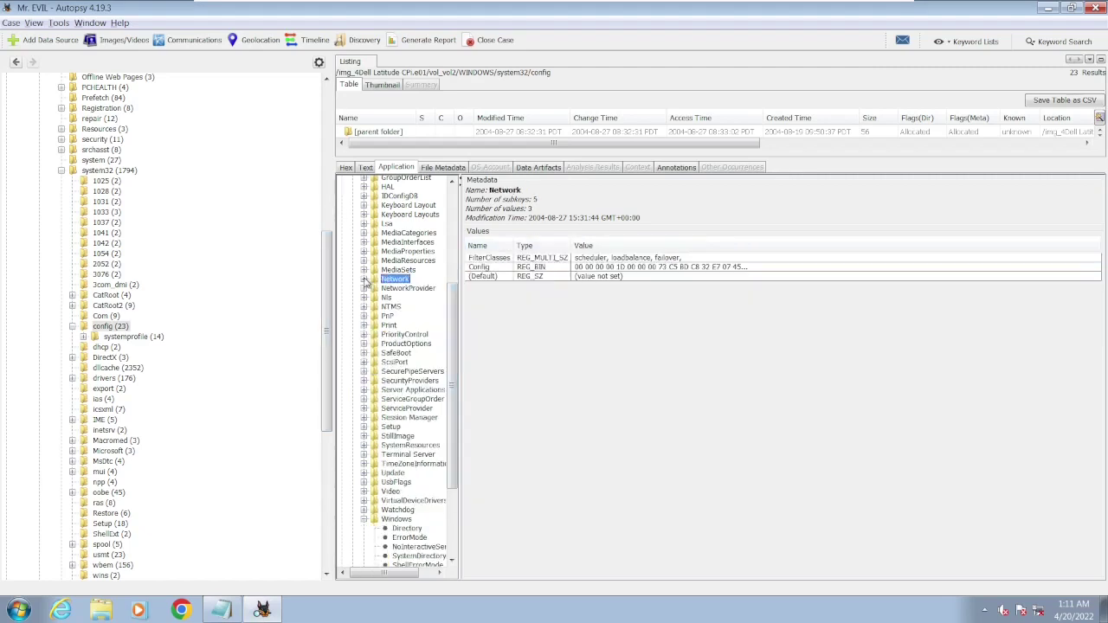
{"action": "scroll", "coordinate": [367, 282], "scroll_direction": "up", "scroll_amount": 5}
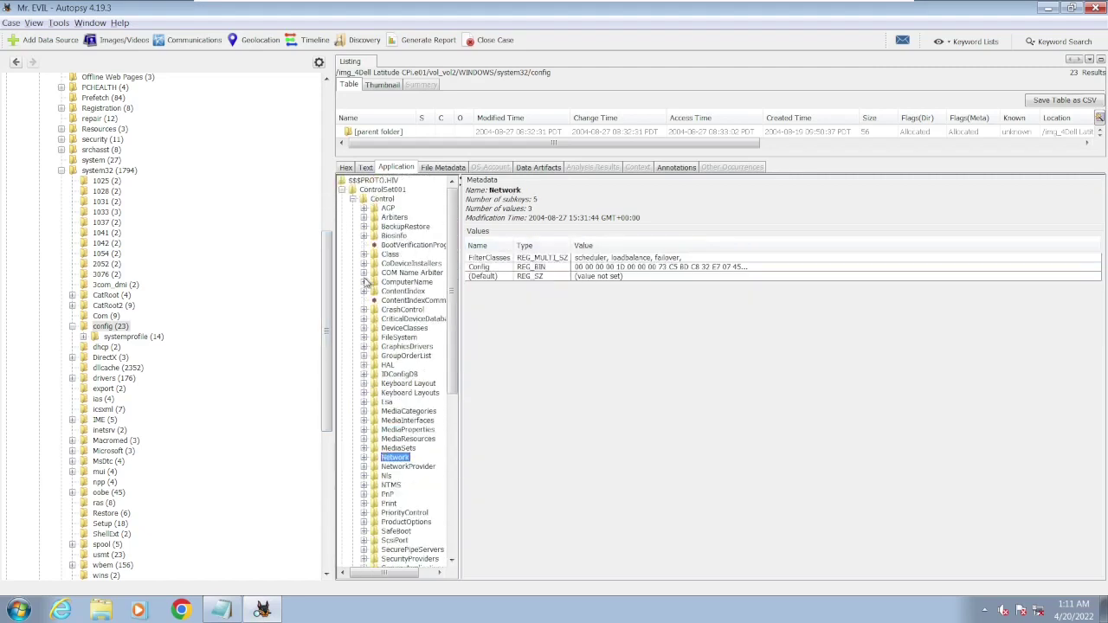
{"action": "left_click", "coordinate": [352, 199]}
{"action": "left_click", "coordinate": [341, 190]}
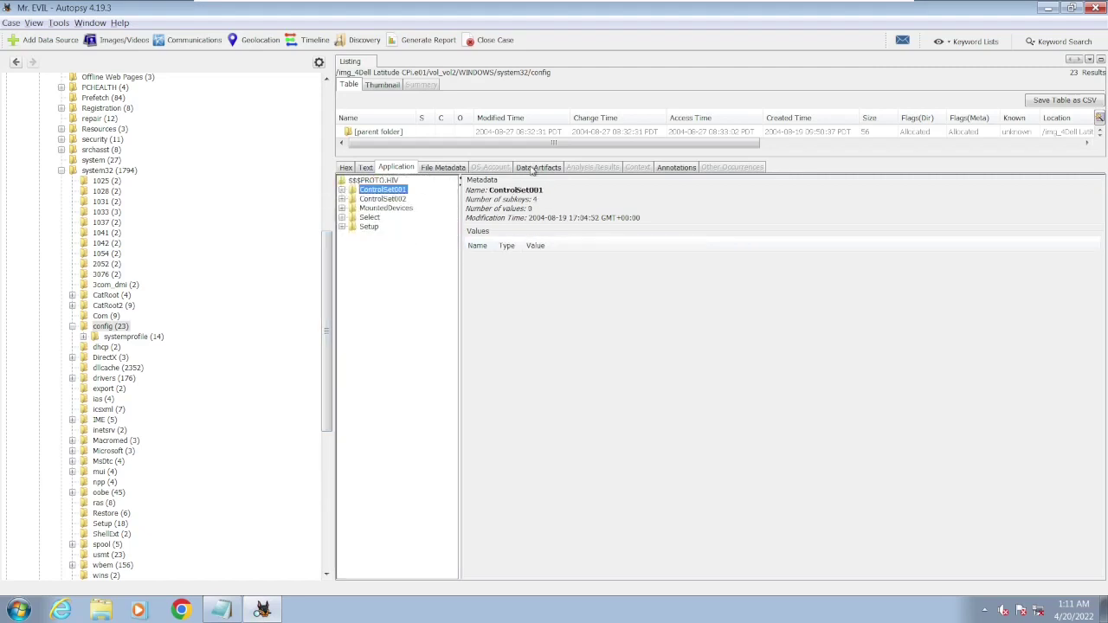
{"action": "scroll", "coordinate": [173, 148], "scroll_direction": "up", "scroll_amount": 10}
{"action": "scroll", "coordinate": [173, 148], "scroll_direction": "up", "scroll_amount": 3}
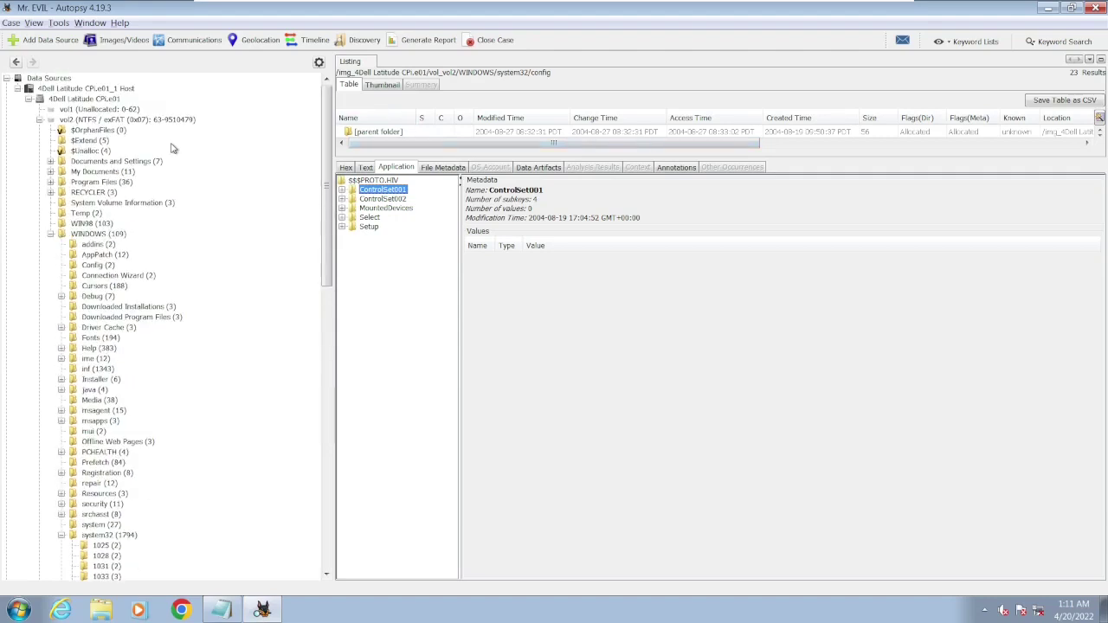
{"action": "left_click", "coordinate": [38, 119]}
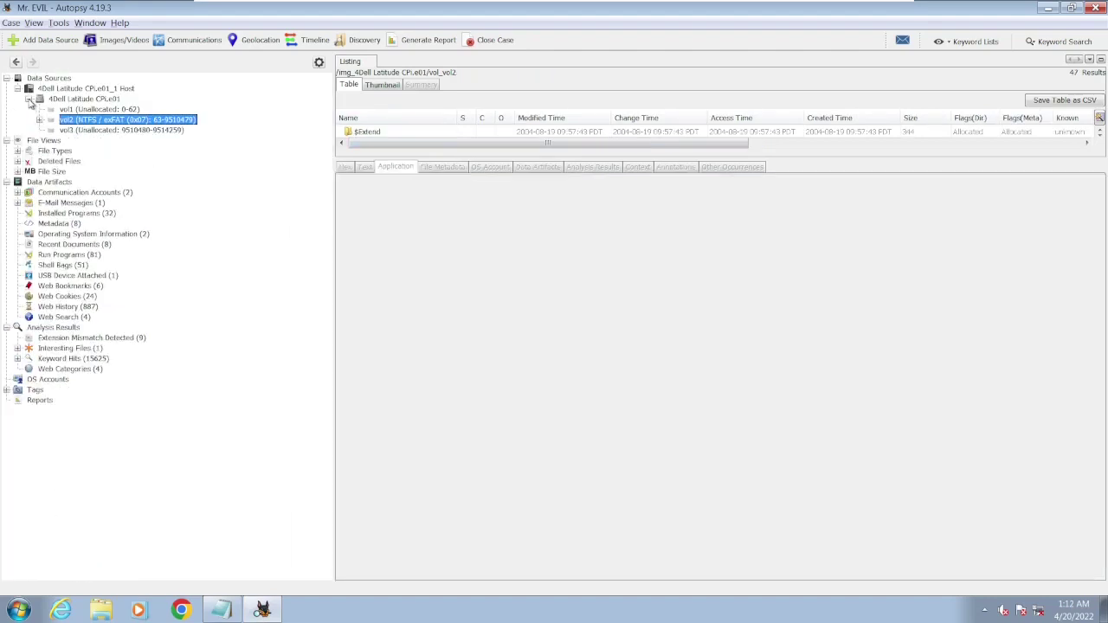
{"action": "left_click", "coordinate": [29, 98]}
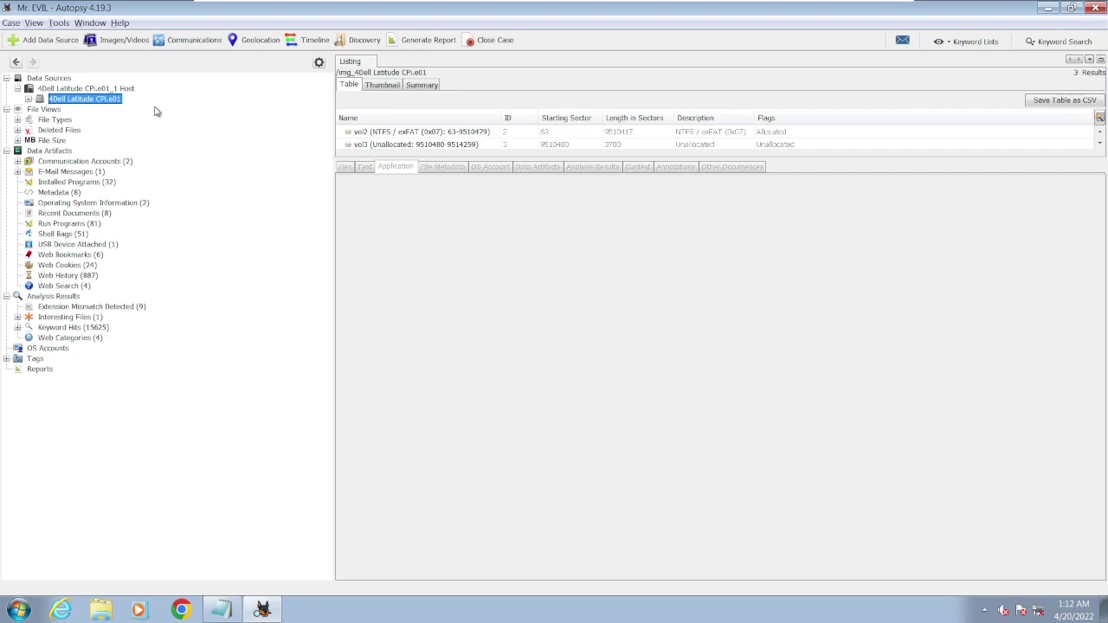
- Open Installed Programs, enlarge the table, and select the Ethereal 0.10.6 record
{"action": "left_click", "coordinate": [91, 185]}
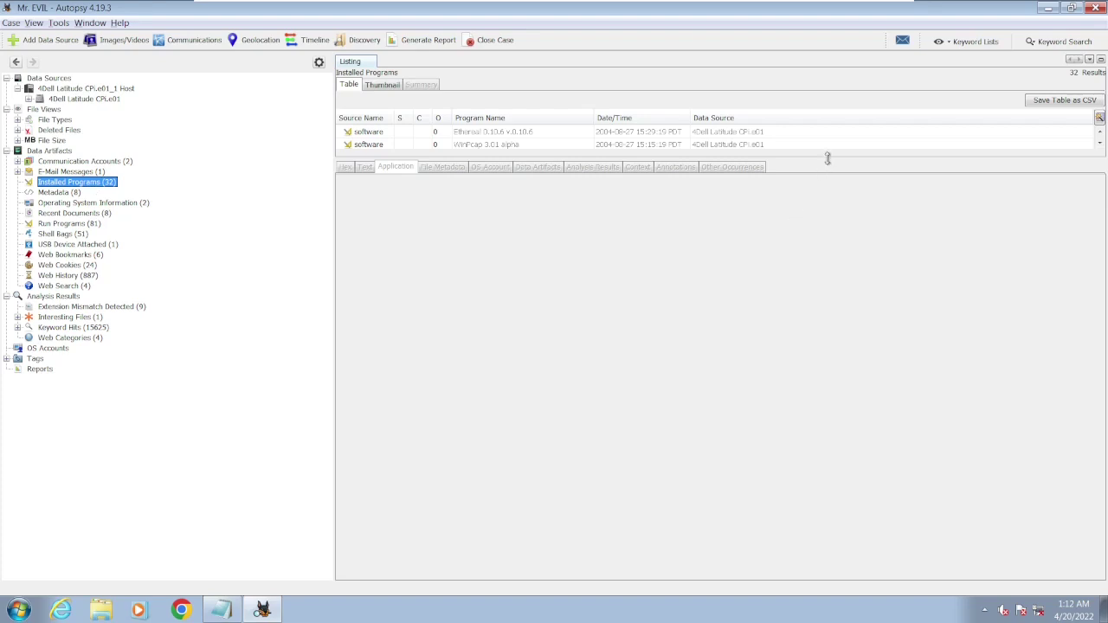
{"action": "left_click_drag", "start_coordinate": [827, 159], "coordinate": [882, 491]}
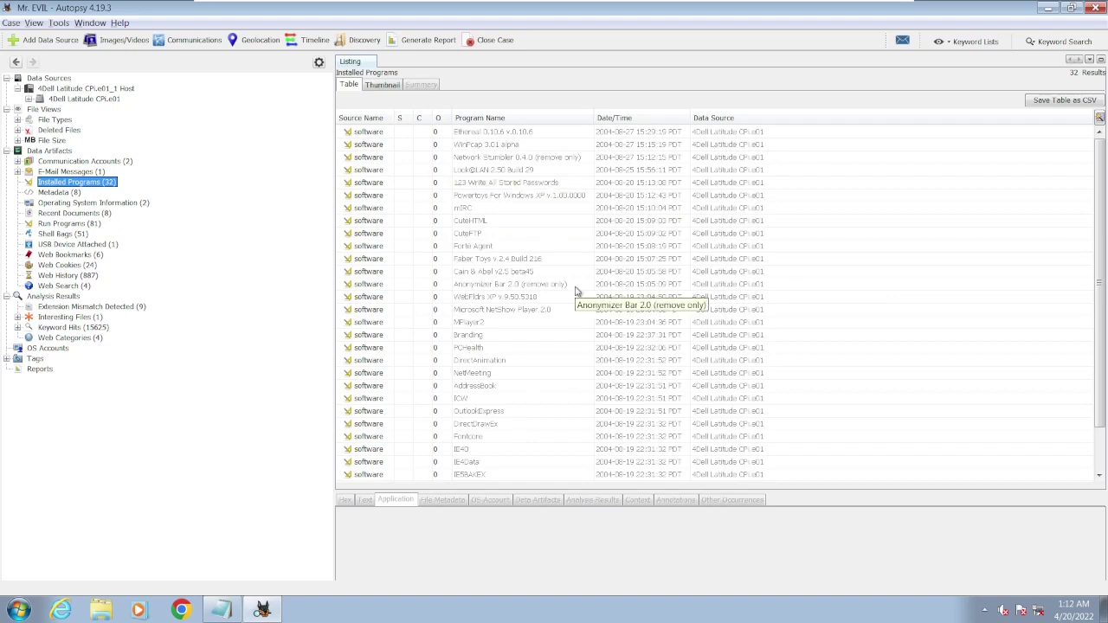
{"action": "scroll", "coordinate": [575, 292], "scroll_direction": "down", "scroll_amount": 2}
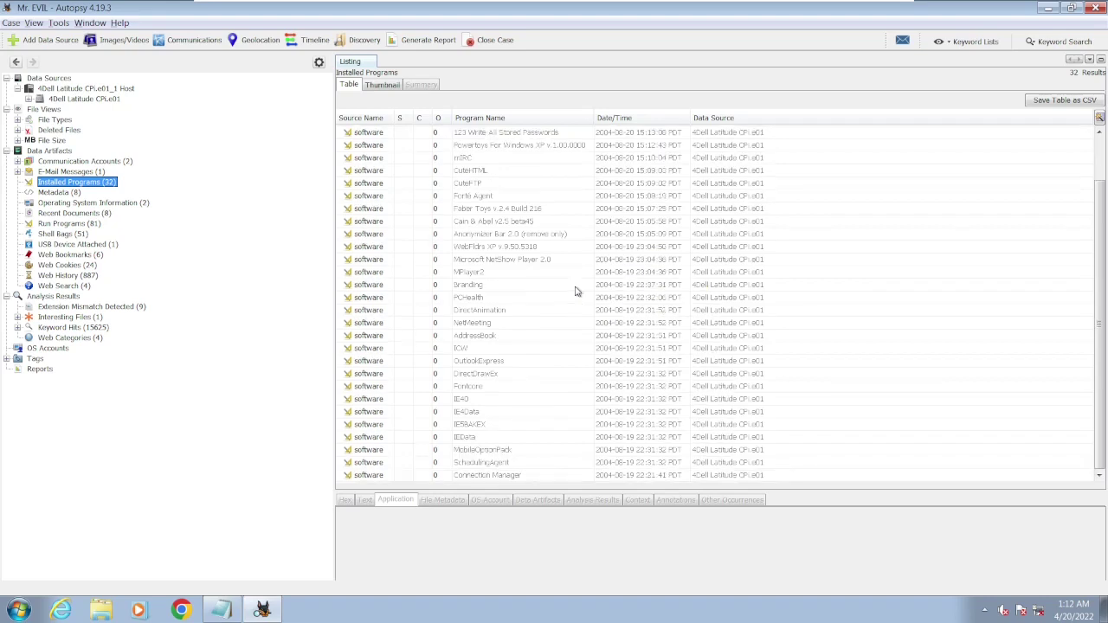
{"action": "scroll", "coordinate": [485, 277], "scroll_direction": "up", "scroll_amount": 2}
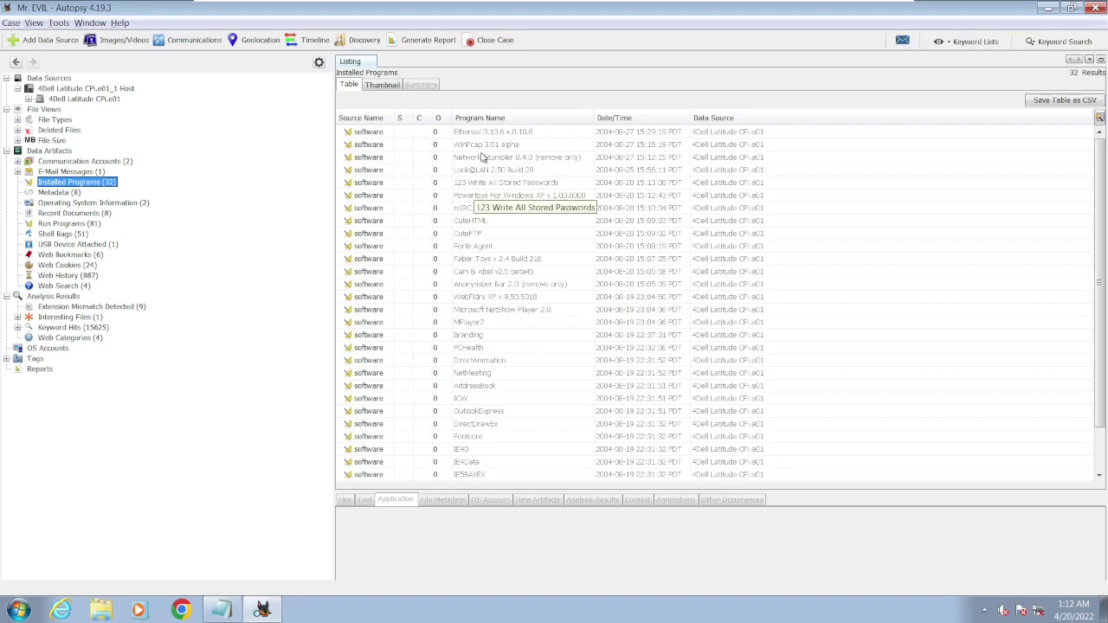
{"action": "left_click", "coordinate": [517, 134]}
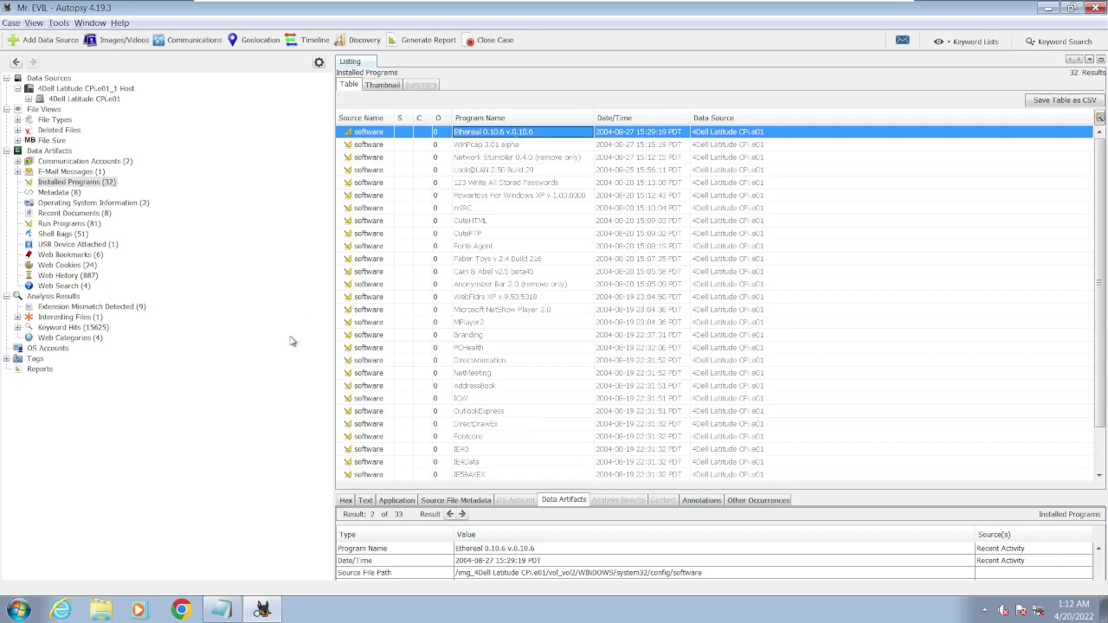
- Reread the scenario lines at the top of CONTEXT.txt about the abandoned laptop and intercepted traffic
{"action": "left_click", "coordinate": [222, 612]}
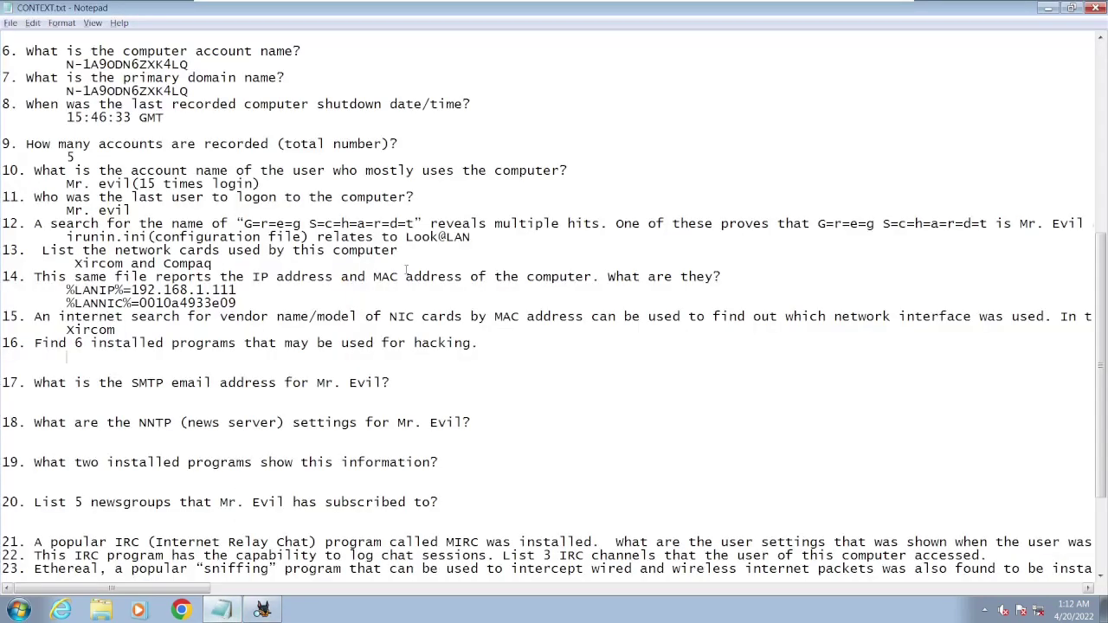
{"action": "scroll", "coordinate": [409, 283], "scroll_direction": "up", "scroll_amount": 10}
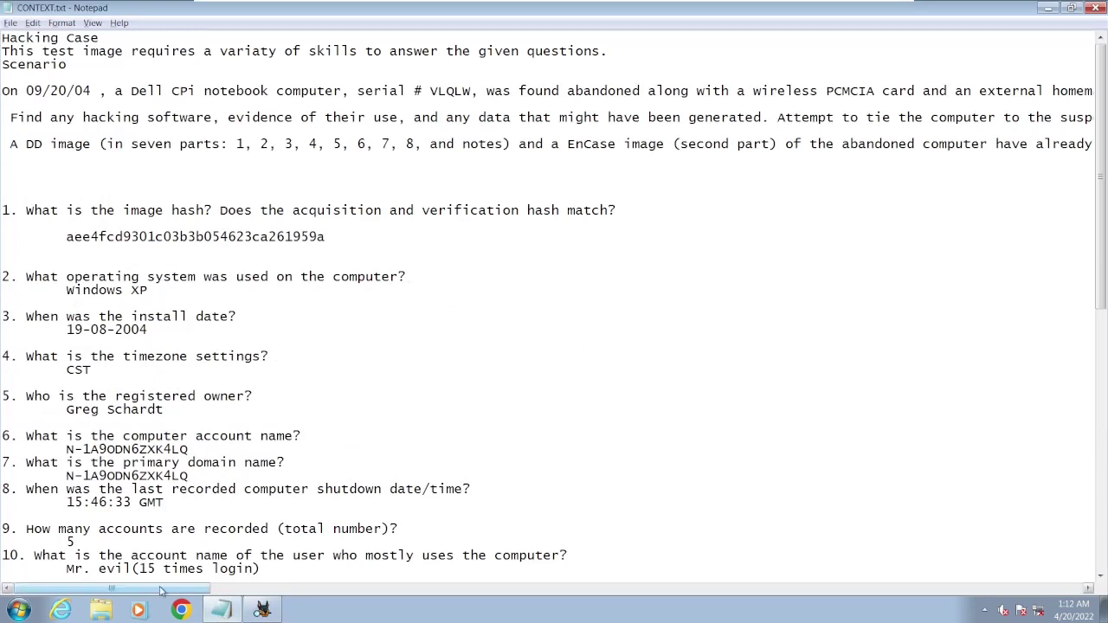
{"action": "mouse_move", "coordinate": [157, 589]}
{"action": "left_mouse_down"}
{"action": "mouse_move", "coordinate": [433, 596]}
{"action": "mouse_move", "coordinate": [271, 580]}
{"action": "mouse_move", "coordinate": [144, 589]}
{"action": "left_mouse_up"}
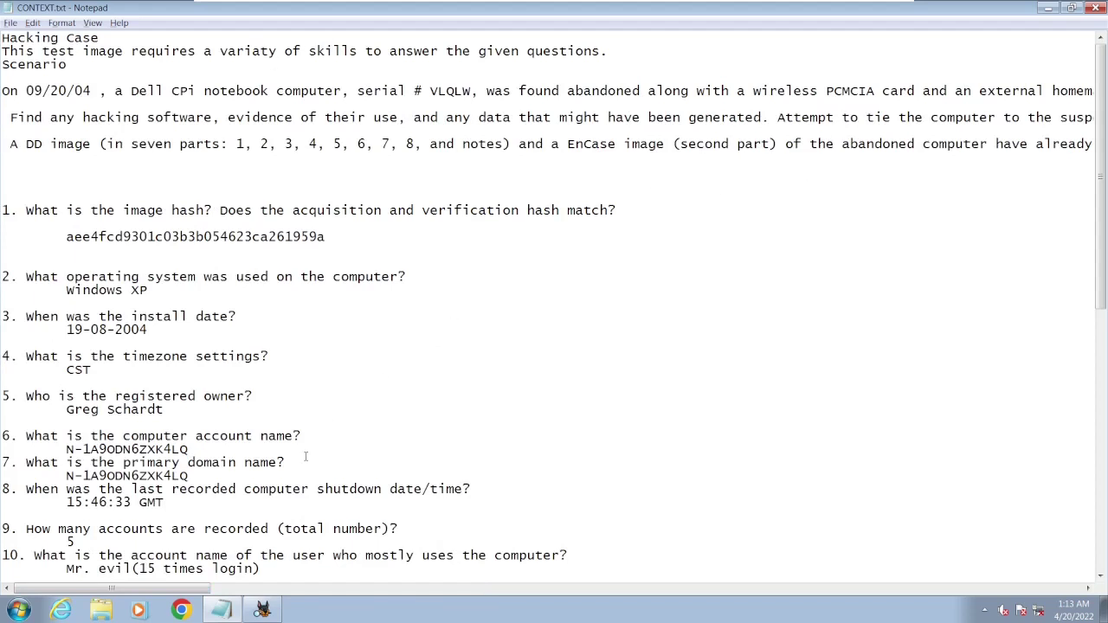
{"action": "left_click_drag", "start_coordinate": [183, 588], "coordinate": [803, 606]}
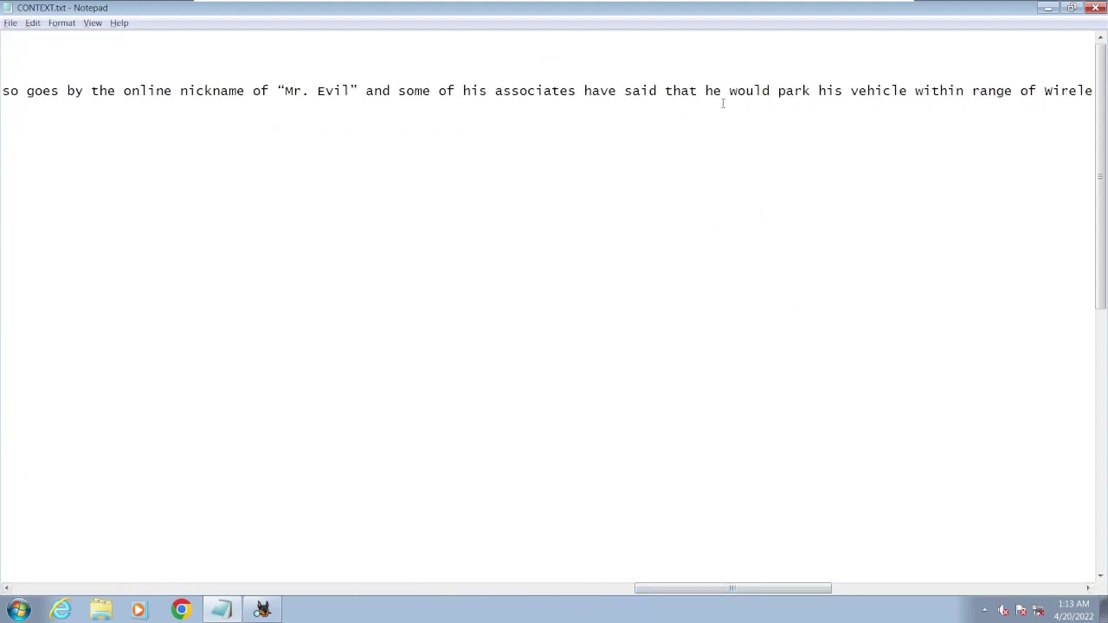
{"action": "left_click_drag", "start_coordinate": [705, 89], "coordinate": [922, 82]}
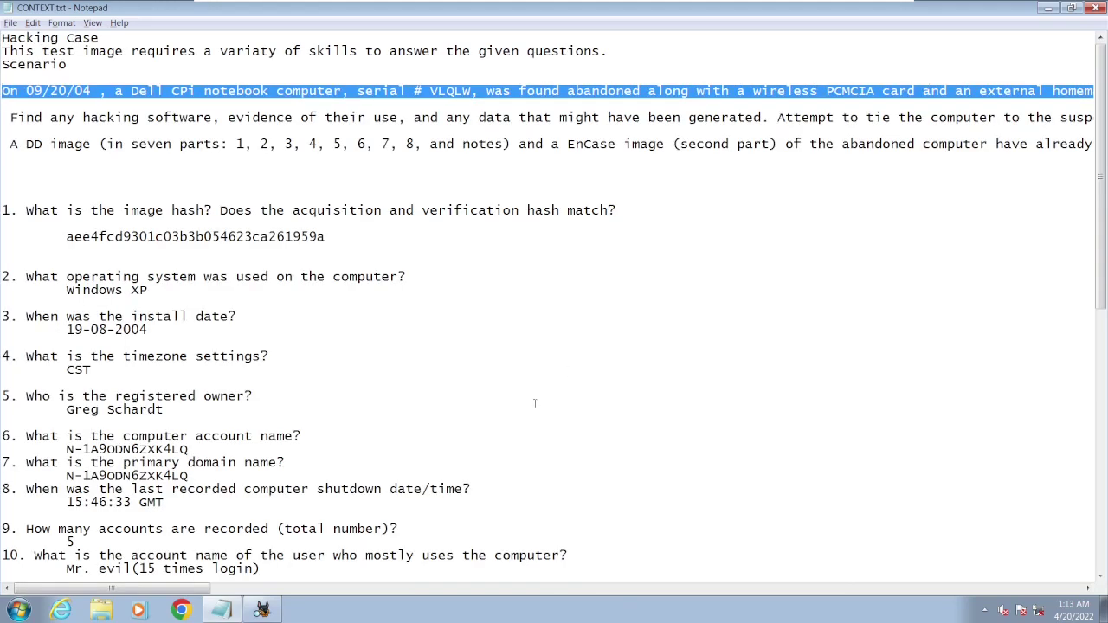
{"action": "left_click_drag", "start_coordinate": [169, 590], "coordinate": [957, 594]}
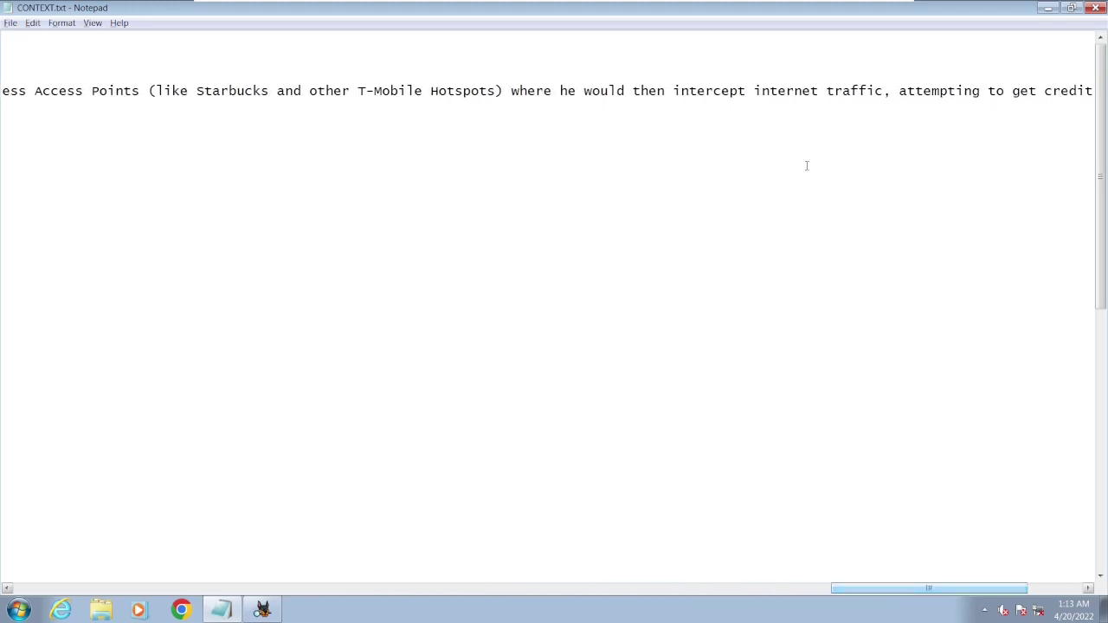
{"action": "left_click_drag", "start_coordinate": [673, 92], "coordinate": [875, 92]}
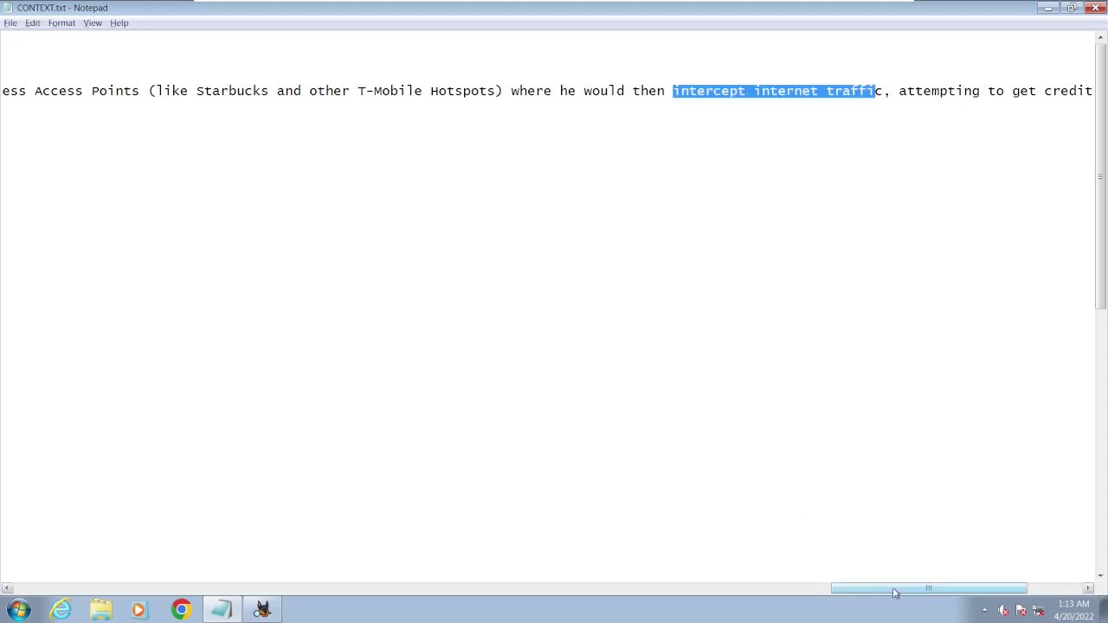
{"action": "left_click_drag", "start_coordinate": [900, 597], "coordinate": [49, 573]}
{"action": "scroll", "coordinate": [304, 375], "scroll_direction": "down", "scroll_amount": 10}
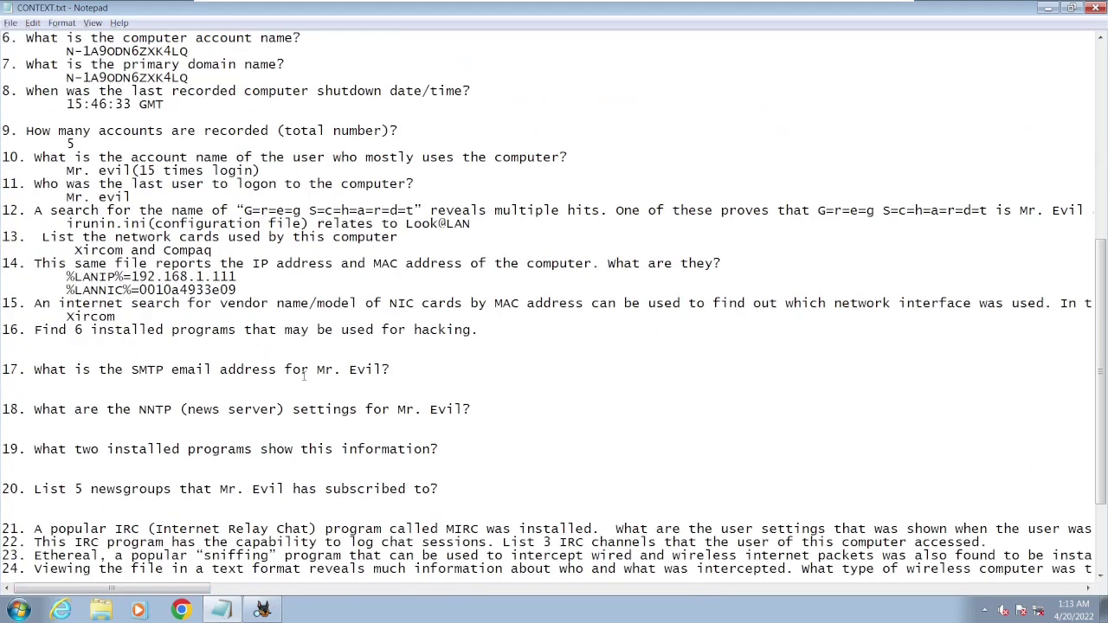
{"action": "scroll", "coordinate": [383, 567], "scroll_direction": "up", "scroll_amount": 10}
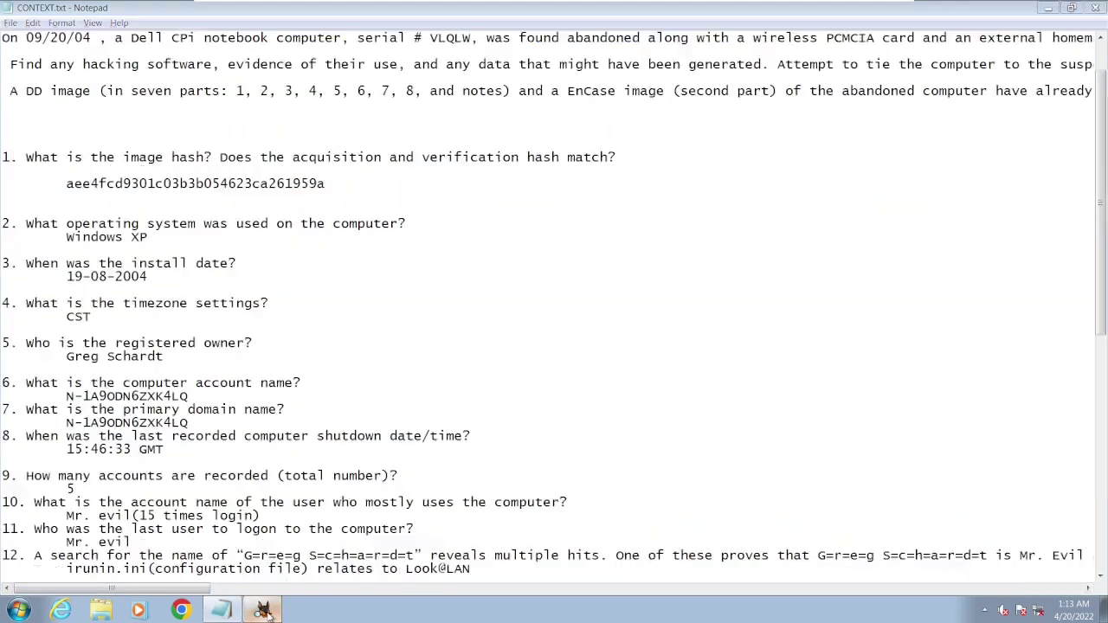
{"action": "left_click", "coordinate": [262, 610]}
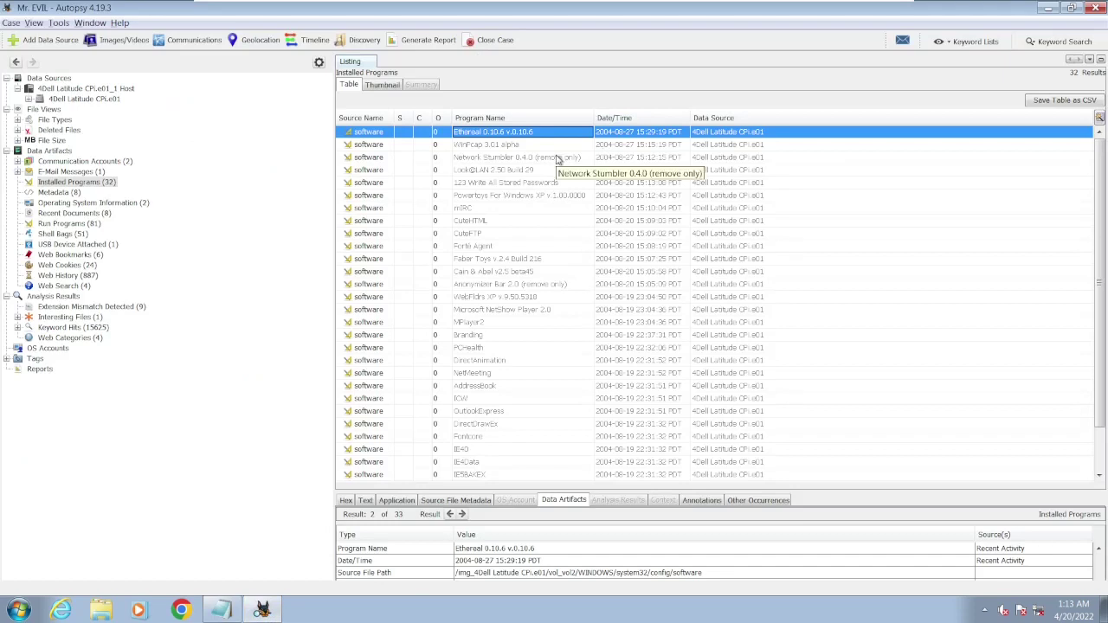
- Inspect the 123 Write All Stored Passwords, CuteFTP, Cain & Abel v2.5 beta45 and WinPcap 3.01 alpha records
{"action": "left_click", "coordinate": [506, 184]}
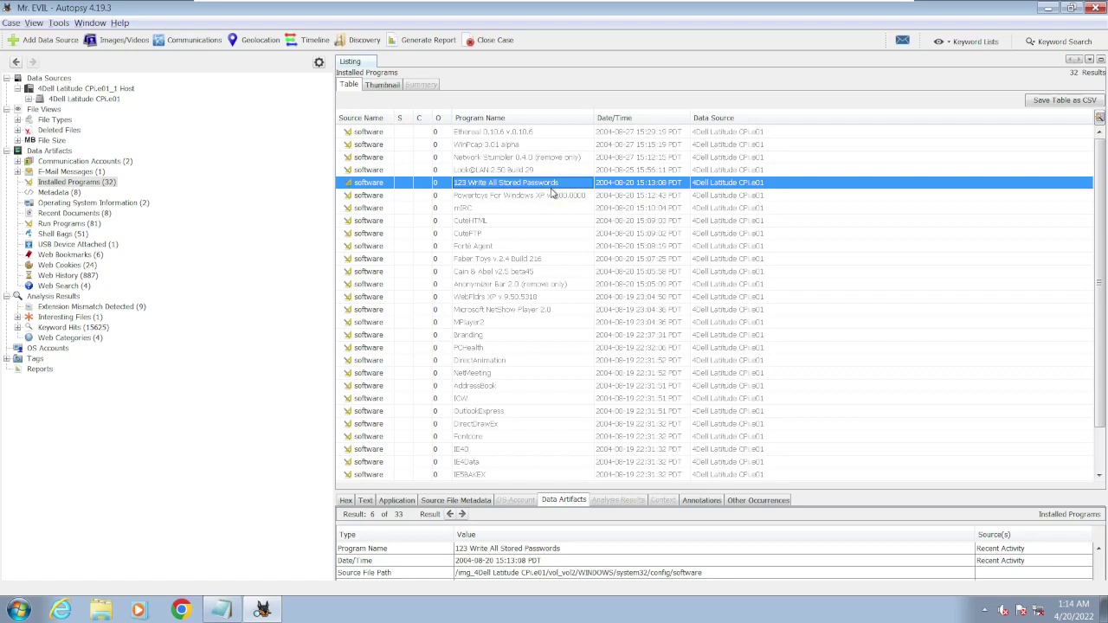
{"action": "left_click", "coordinate": [475, 235]}
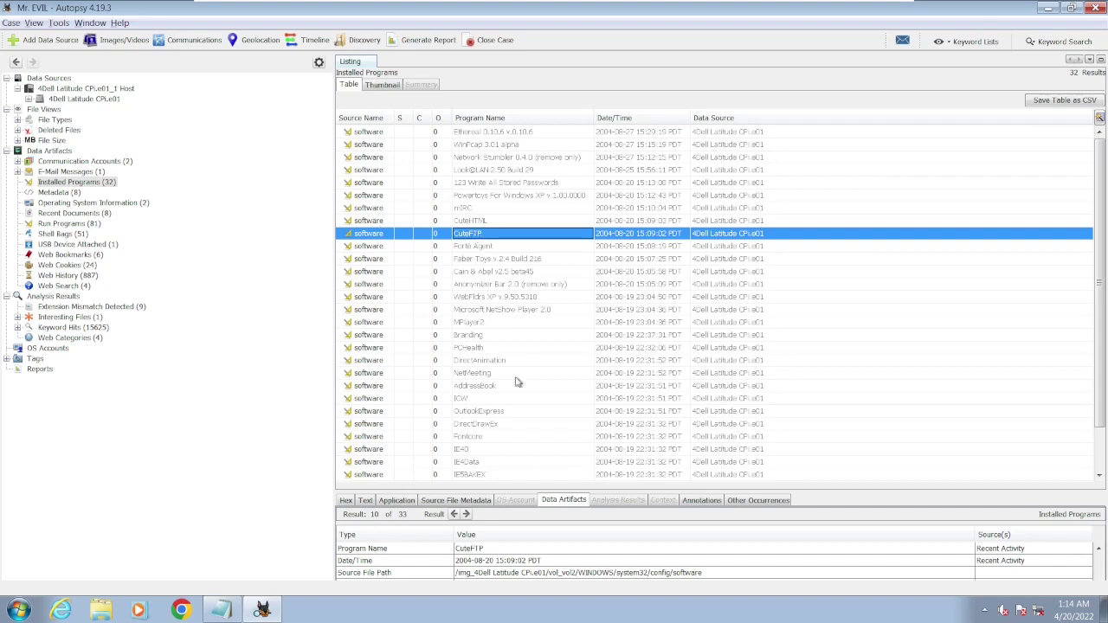
{"action": "left_click", "coordinate": [502, 275]}
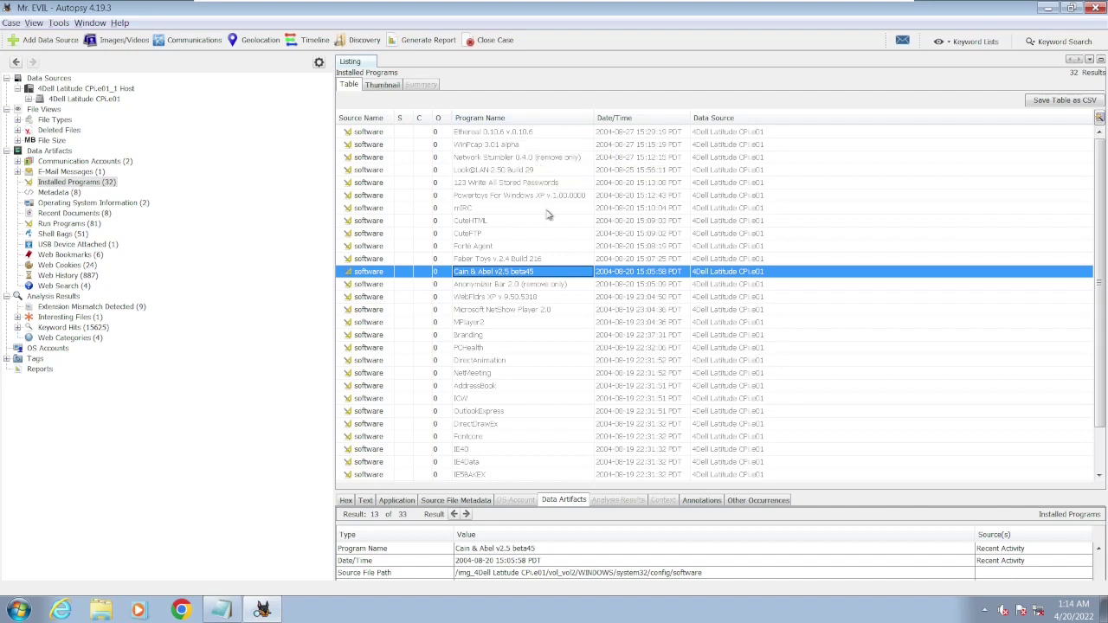
{"action": "left_click", "coordinate": [481, 146]}
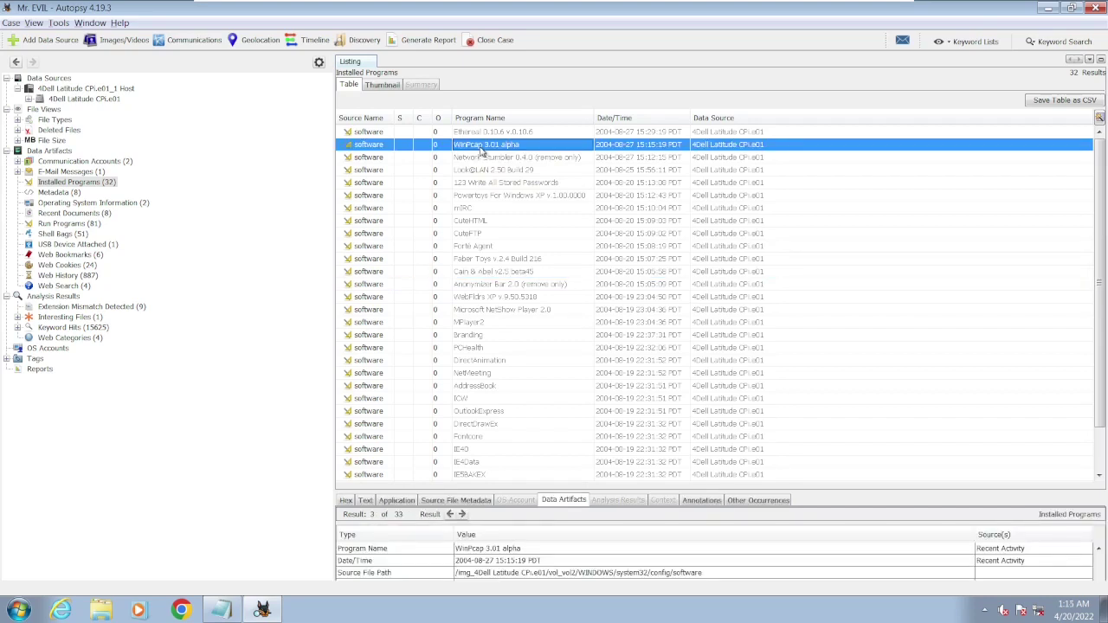
- Inspect the Network Stumbler 0.4.0, Look@LAN 2.50 Build 29 and Anonymizer Bar 2.0 install records
{"action": "left_click", "coordinate": [508, 157]}
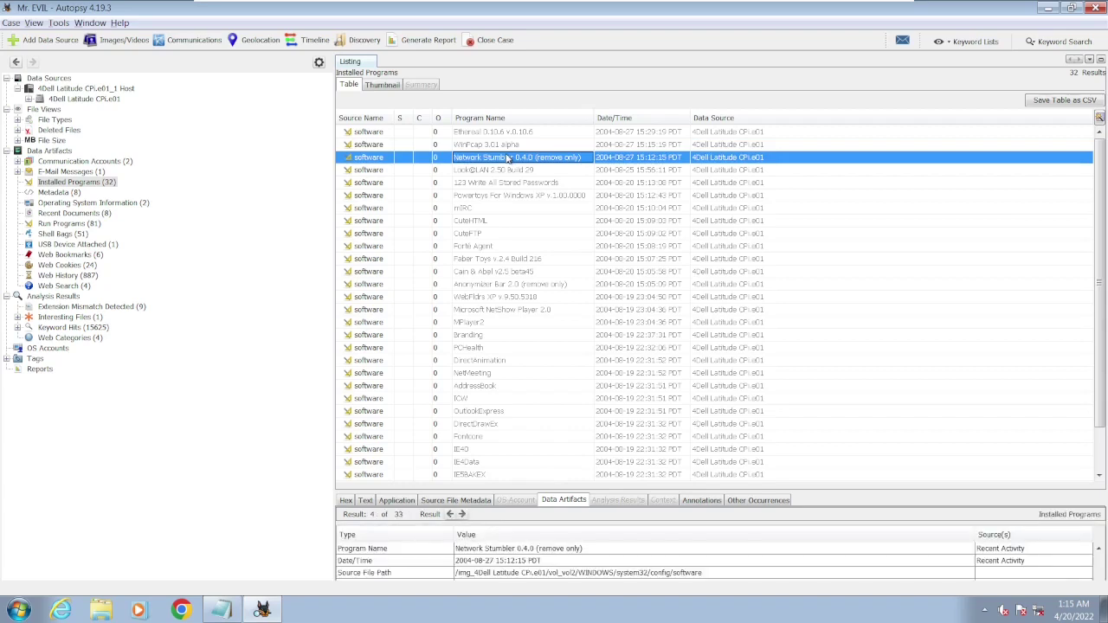
{"action": "left_click", "coordinate": [527, 172]}
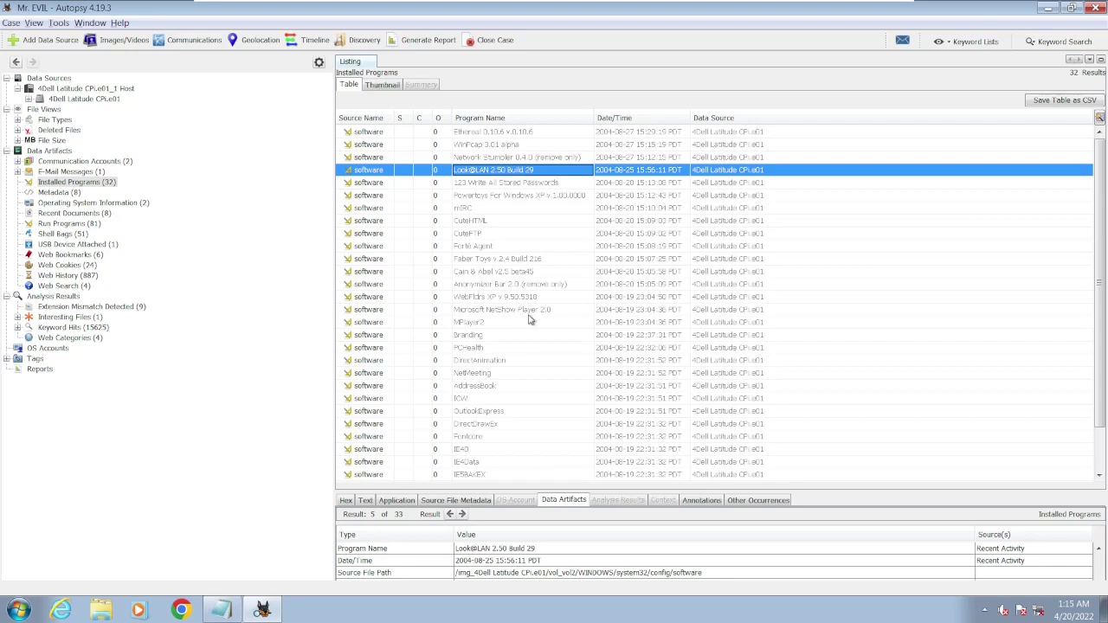
{"action": "left_click", "coordinate": [534, 288]}
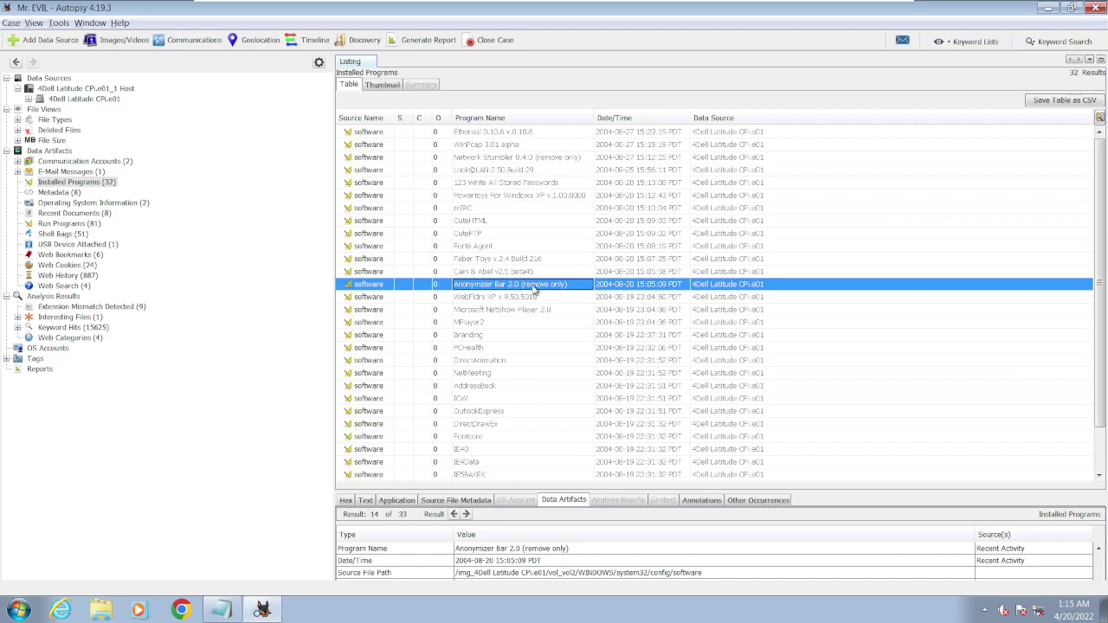
{"action": "scroll", "coordinate": [534, 289], "scroll_direction": "down", "scroll_amount": 2}
{"action": "scroll", "coordinate": [534, 290], "scroll_direction": "up", "scroll_amount": 2}
{"action": "left_click", "coordinate": [222, 610]}
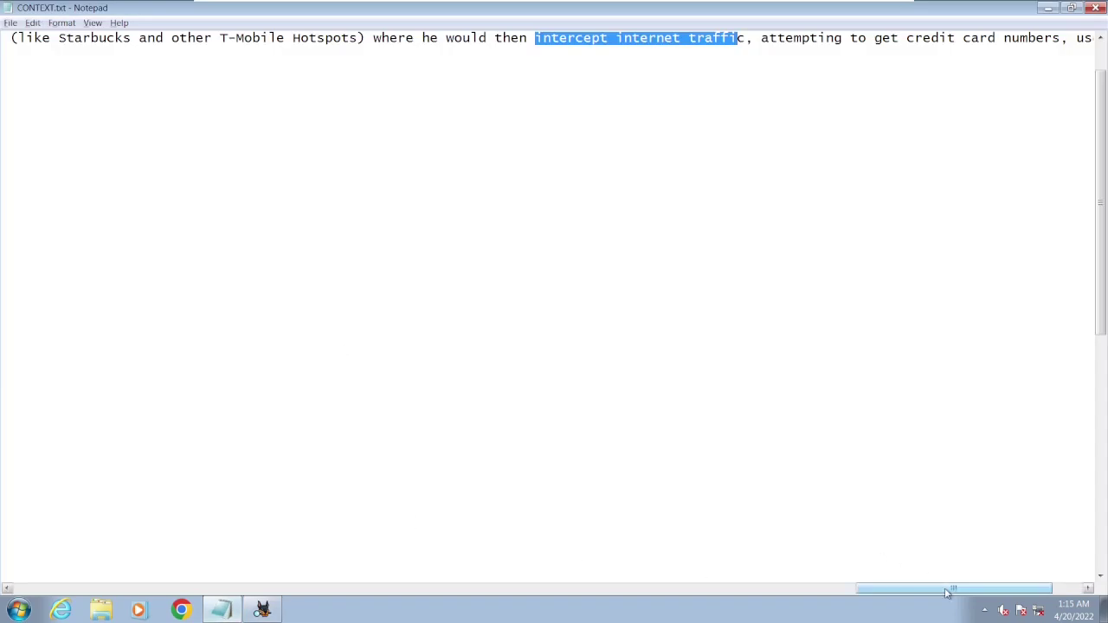
- Answer question 16 about installed hacking programs with 'Done'
{"action": "left_click_drag", "start_coordinate": [950, 588], "coordinate": [87, 589]}
{"action": "scroll", "coordinate": [232, 463], "scroll_direction": "down", "scroll_amount": 3}
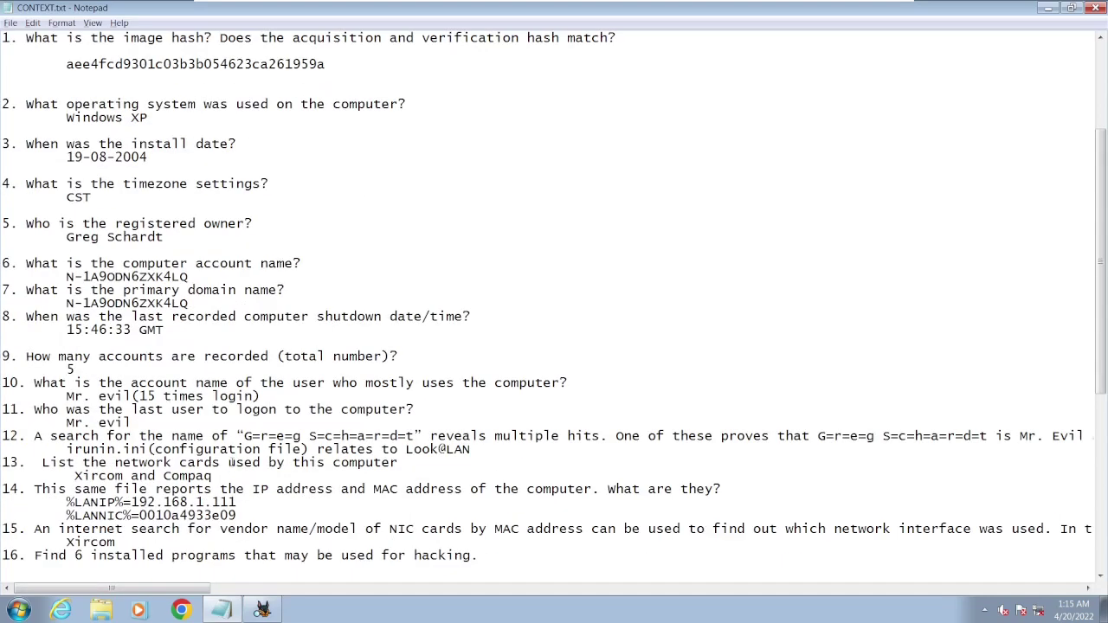
{"action": "scroll", "coordinate": [235, 501], "scroll_direction": "down", "scroll_amount": 6}
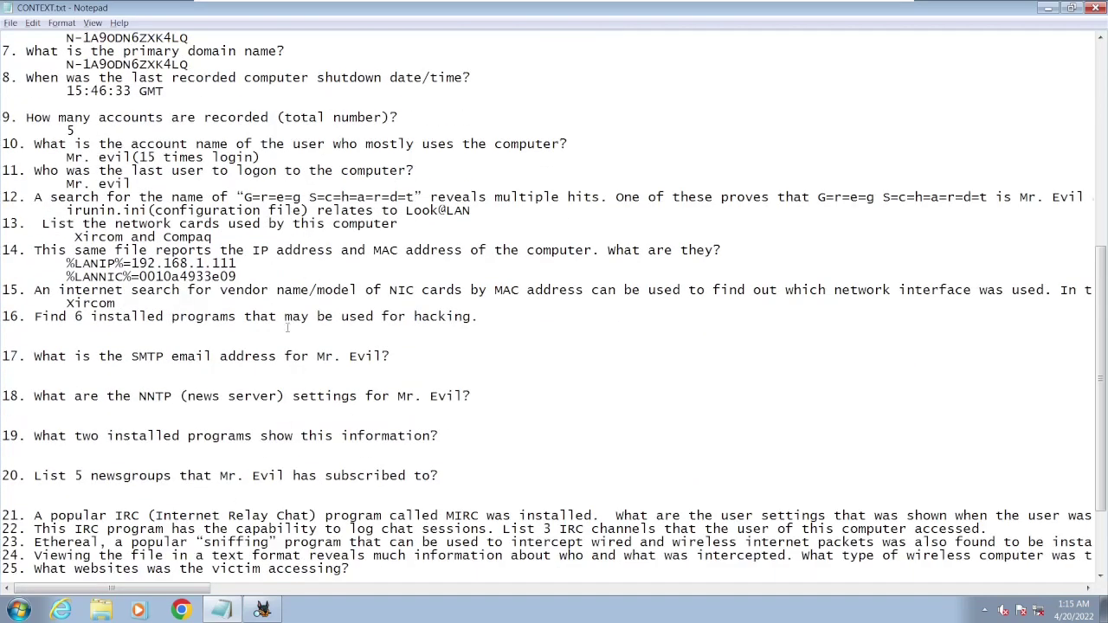
{"action": "left_click_drag", "start_coordinate": [285, 317], "coordinate": [470, 317]}
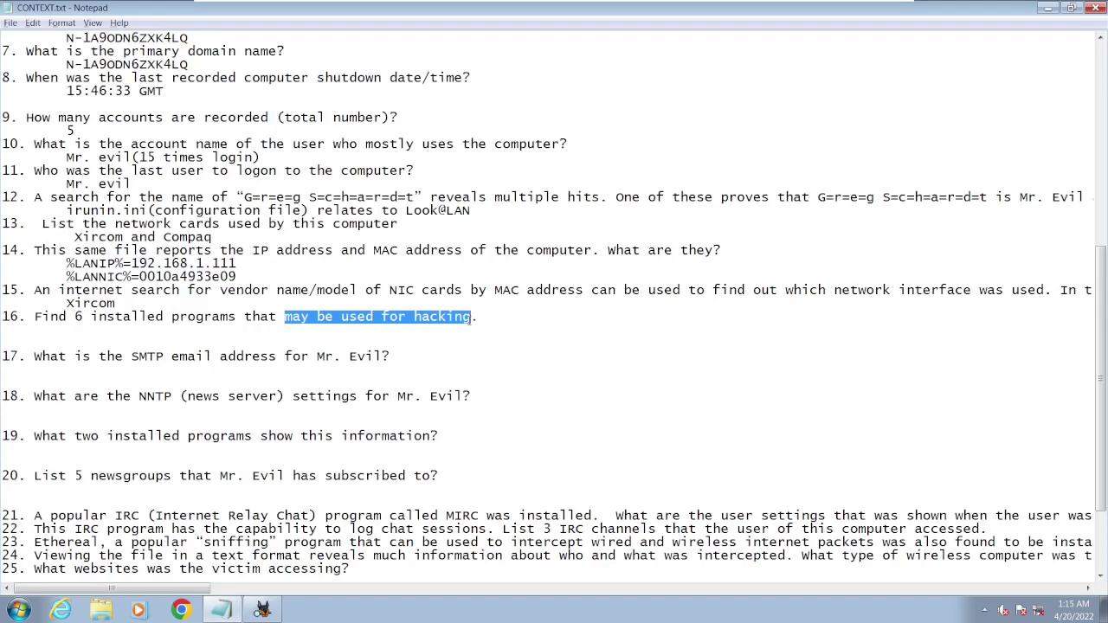
{"action": "left_click", "coordinate": [489, 321]}
{"action": "key", "text": "Return"}
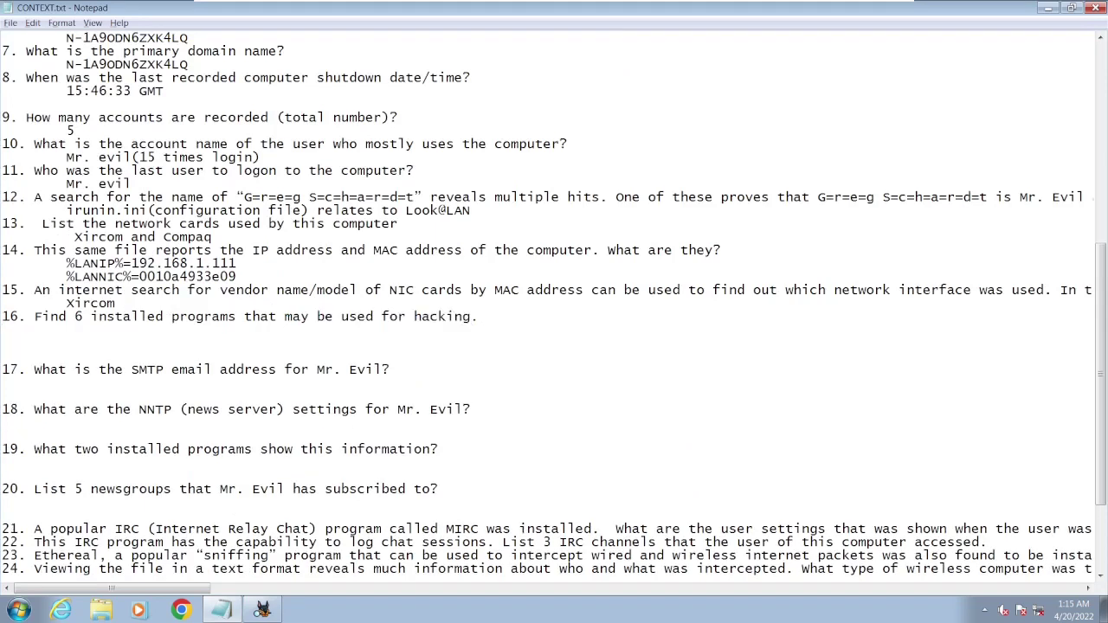
{"action": "type", "text": "Done."}
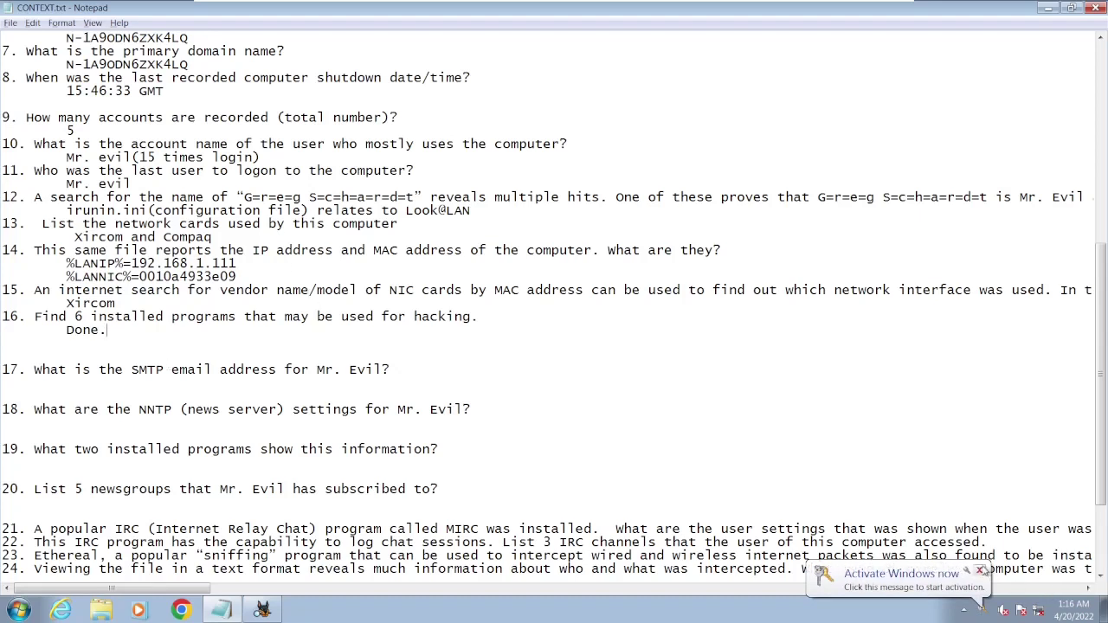
- Dismiss the Windows activation notice, review question 13's answer, and return to Autopsy
{"action": "left_click", "coordinate": [978, 570]}
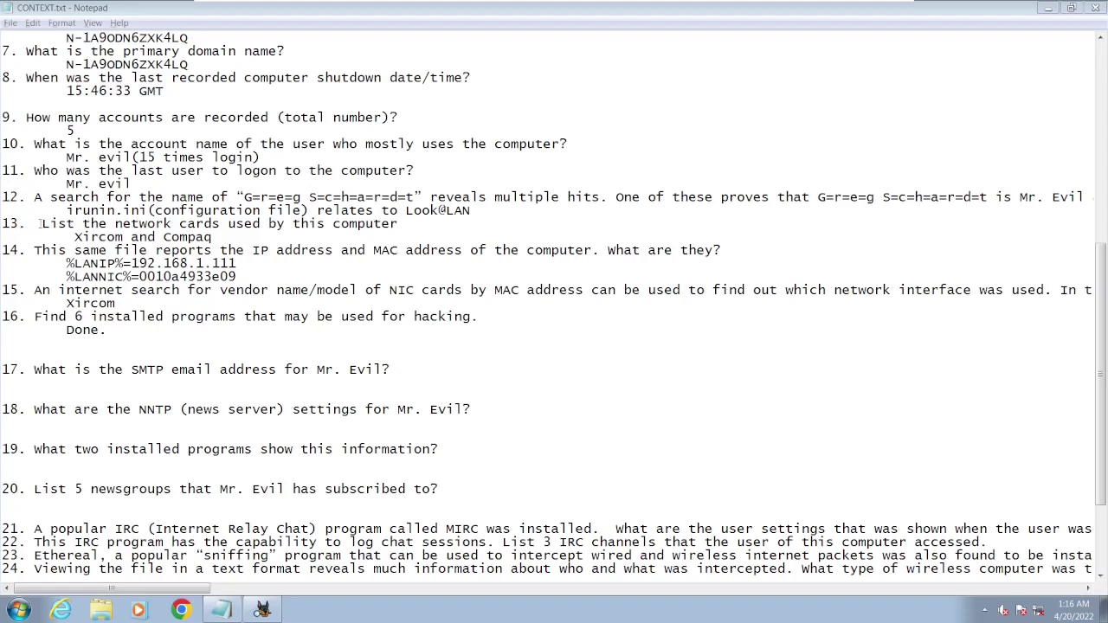
{"action": "left_click_drag", "start_coordinate": [40, 223], "coordinate": [343, 230]}
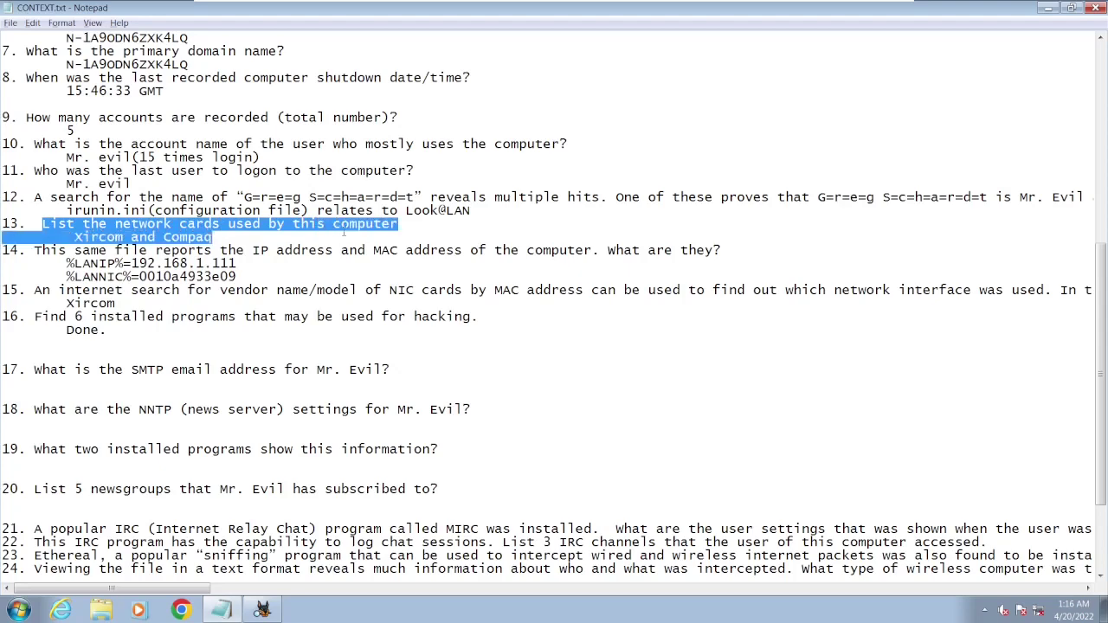
{"action": "left_click", "coordinate": [265, 242]}
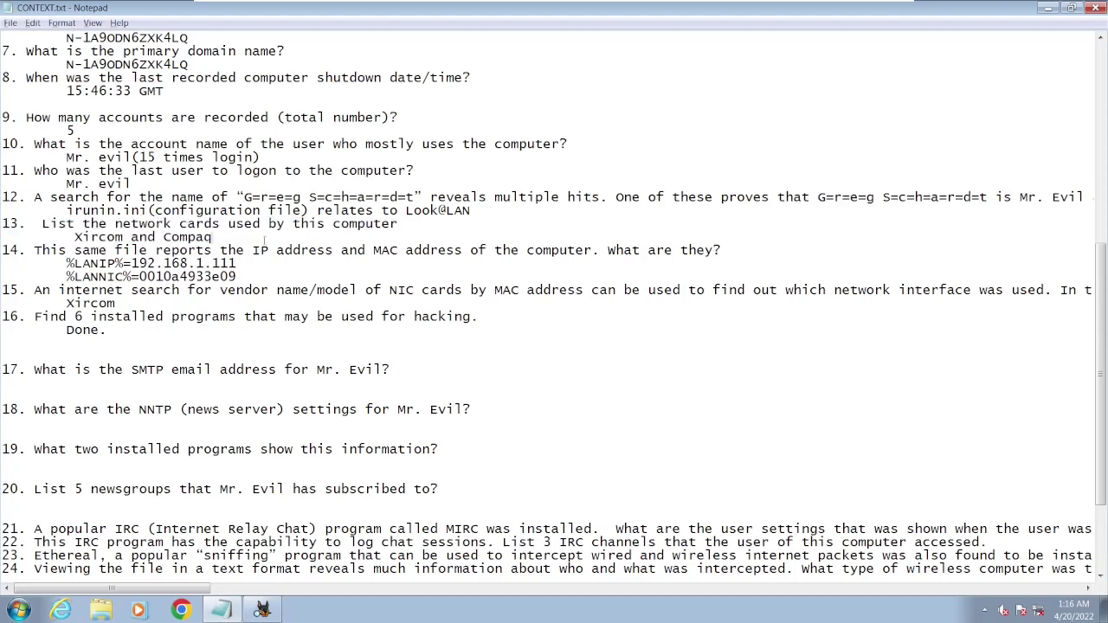
{"action": "left_click", "coordinate": [261, 611]}
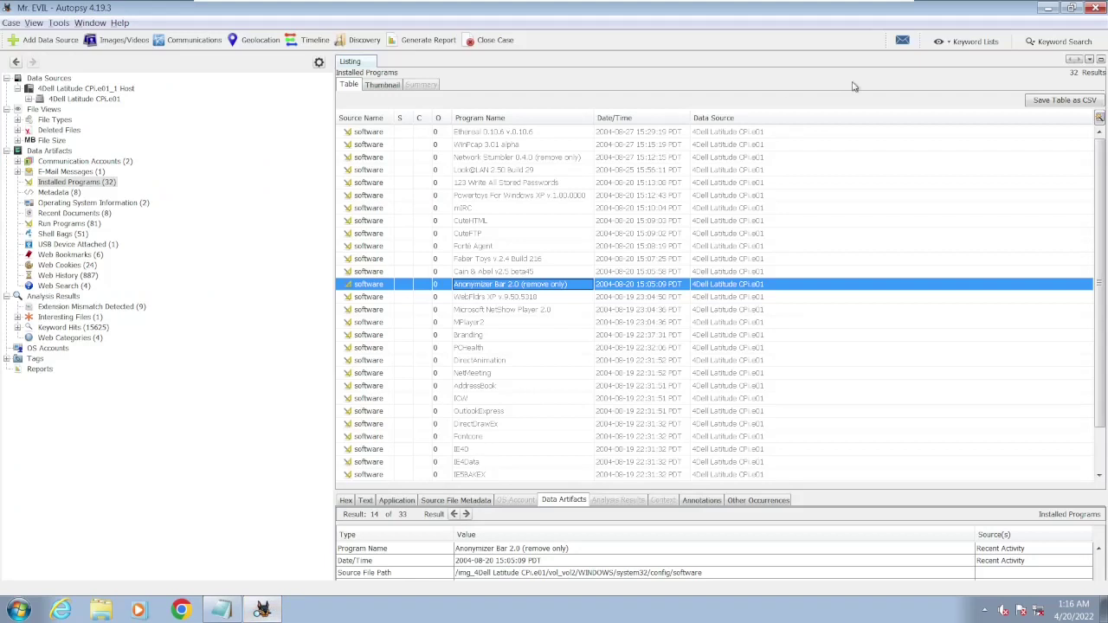
- Run a keyword search for 'wireless' on the disk image, then switch to the CONTEXT.txt notes
{"action": "left_click", "coordinate": [1063, 43]}
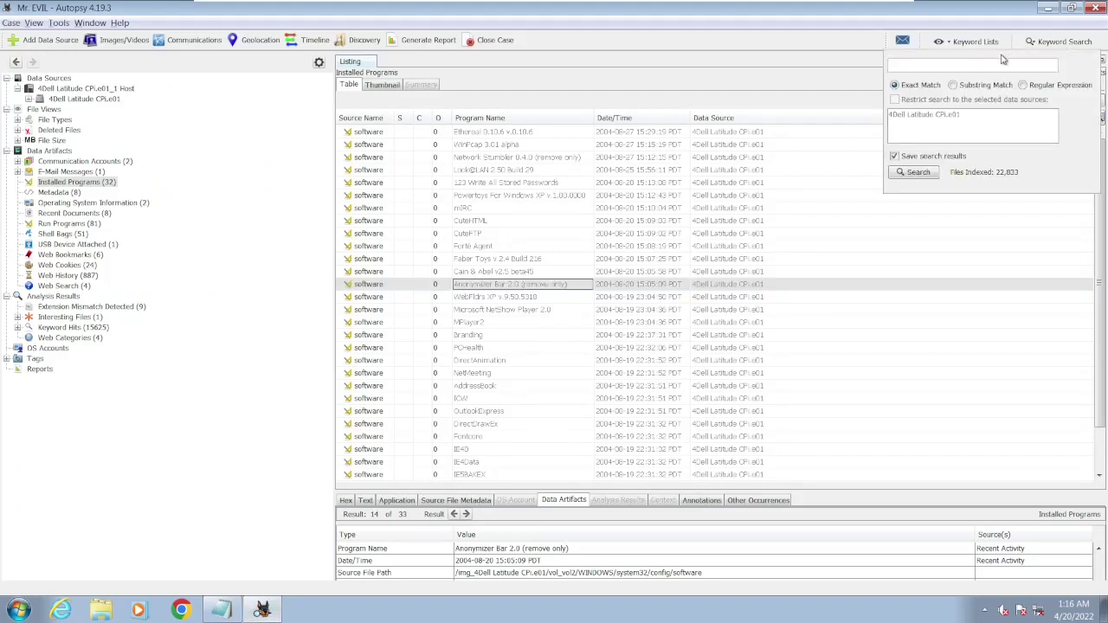
{"action": "type", "text": "eth0"}
{"action": "key", "text": "BackSpace"}
{"action": "type", "text": "ernet"}
{"action": "key", "text": "BackSpace"}
{"action": "key", "text": "BackSpace"}
{"action": "key", "text": "BackSpace"}
{"action": "key", "text": "BackSpace"}
{"action": "key", "text": "BackSpace"}
{"action": "key", "text": "BackSpace"}
{"action": "key", "text": "BackSpace"}
{"action": "key", "text": "BackSpace"}
{"action": "type", "text": "Wireless"}
{"action": "key", "text": "BackSpace"}
{"action": "key", "text": "BackSpace"}
{"action": "key", "text": "BackSpace"}
{"action": "key", "text": "BackSpace"}
{"action": "key", "text": "BackSpace"}
{"action": "key", "text": "BackSpace"}
{"action": "key", "text": "BackSpace"}
{"action": "key", "text": "BackSpace"}
{"action": "type", "text": "wireless"}
{"action": "key", "text": "alt+Tab"}
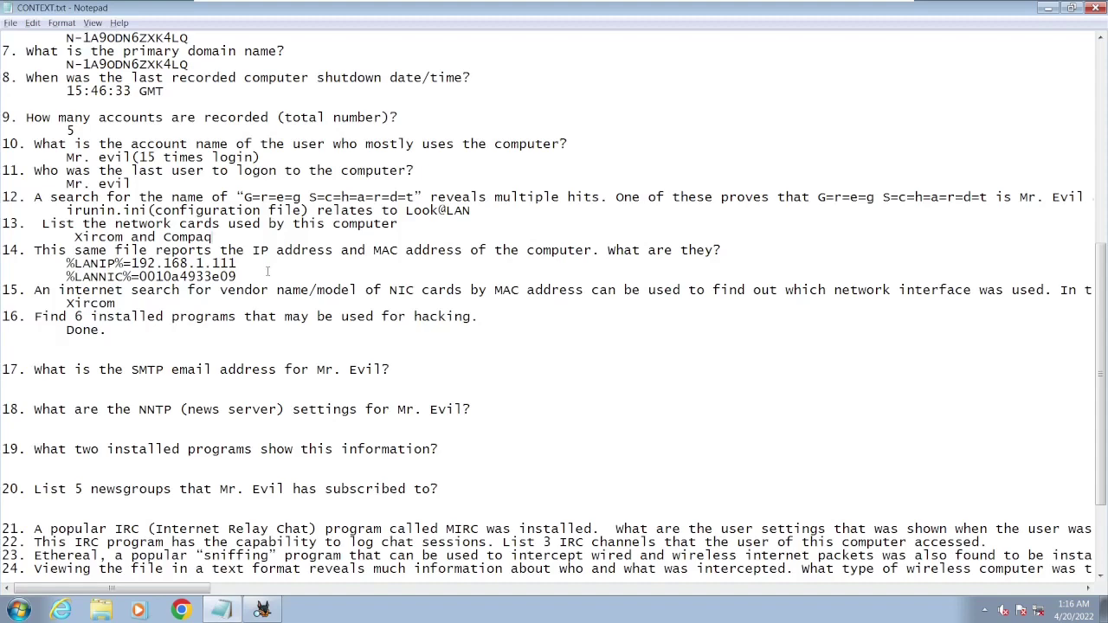
- Return to Autopsy to view the 143 'wireless' keyword hits
{"action": "left_click", "coordinate": [261, 610]}
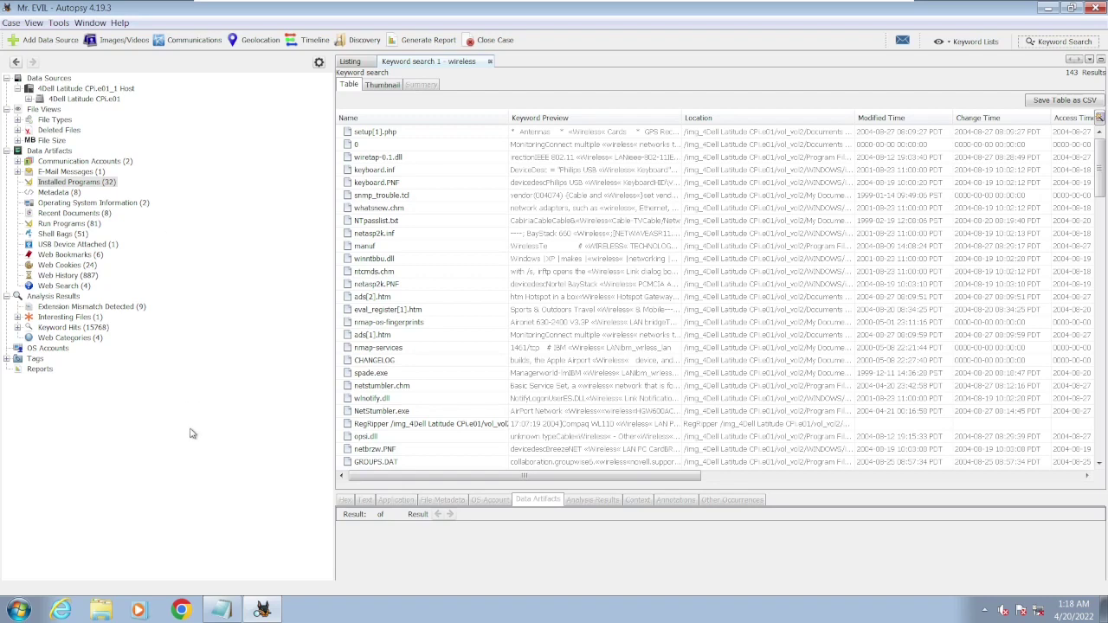
- Open the NTUSER.DAT RegRipper report under Reports and enlarge its text viewer
{"action": "left_click", "coordinate": [40, 369]}
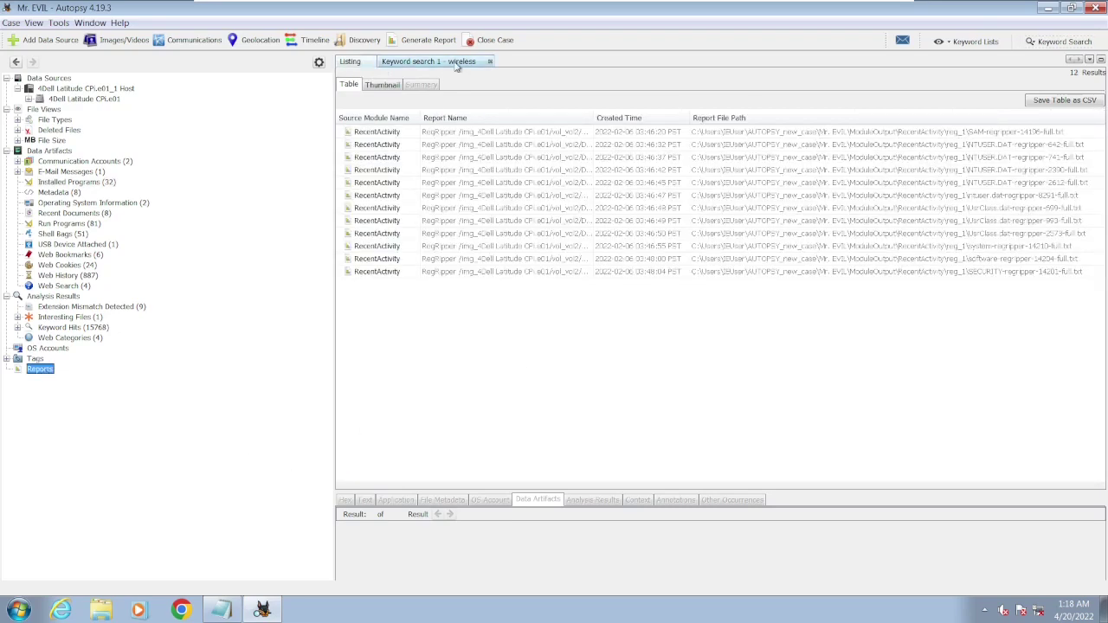
{"action": "left_click", "coordinate": [500, 136]}
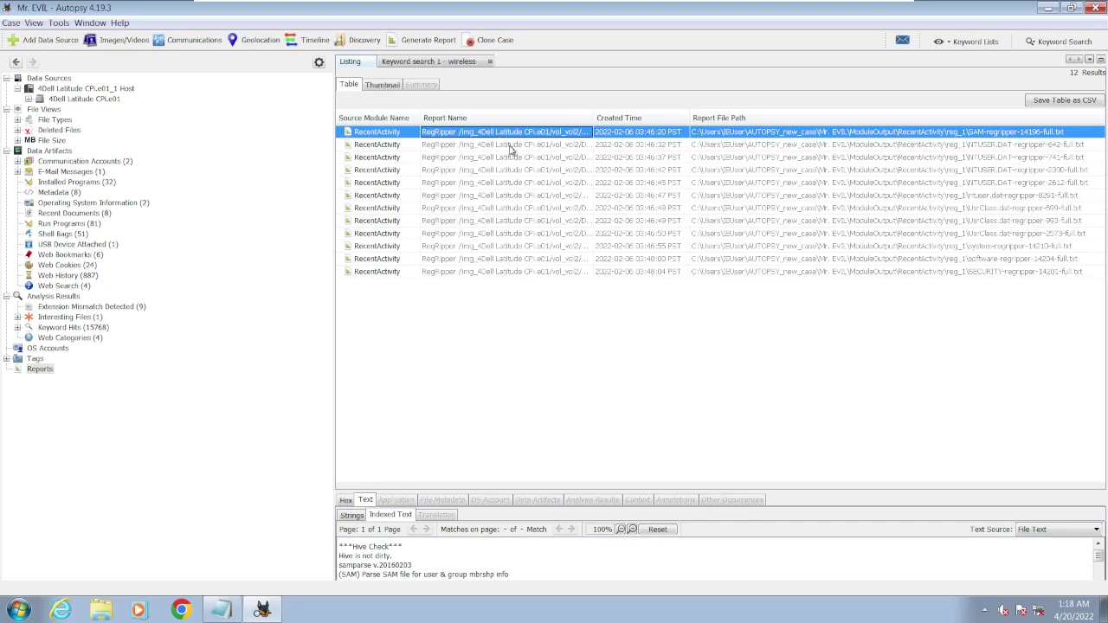
{"action": "left_click", "coordinate": [510, 145]}
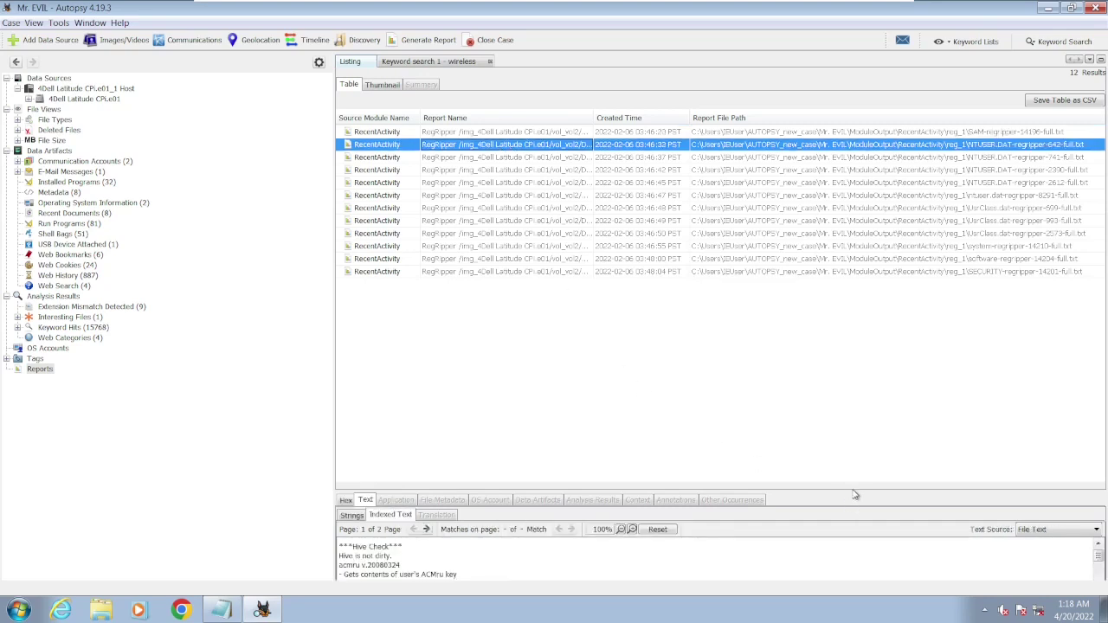
{"action": "left_click_drag", "start_coordinate": [854, 490], "coordinate": [853, 339]}
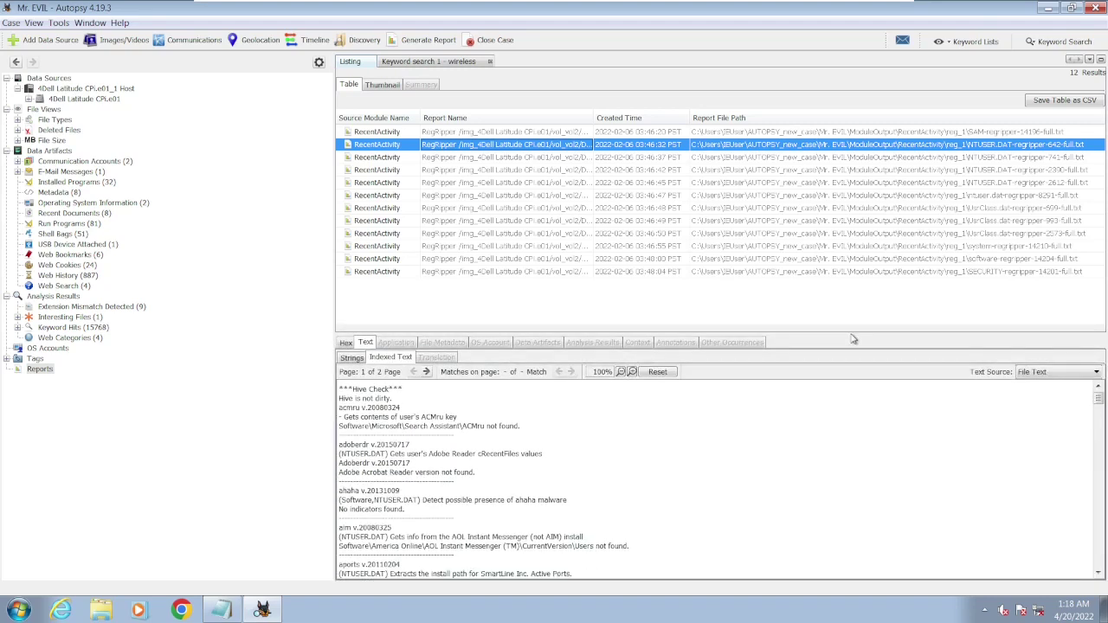
- Go back to the 'wireless' keyword results and open the RegRipper hit's text in an enlarged viewer
{"action": "left_click", "coordinate": [17, 62]}
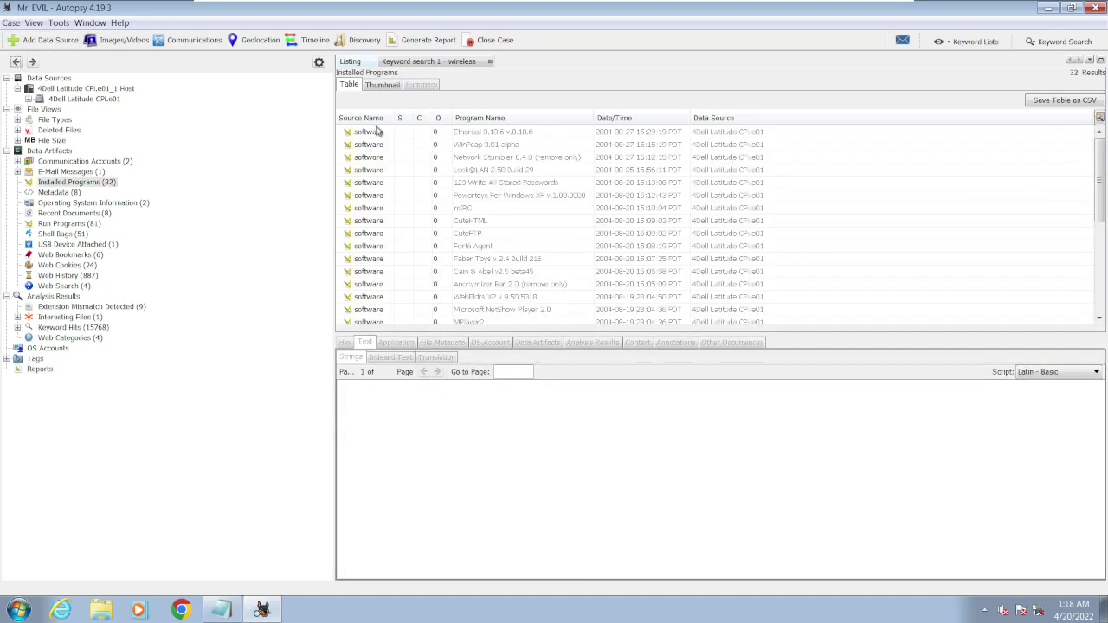
{"action": "left_click", "coordinate": [449, 64]}
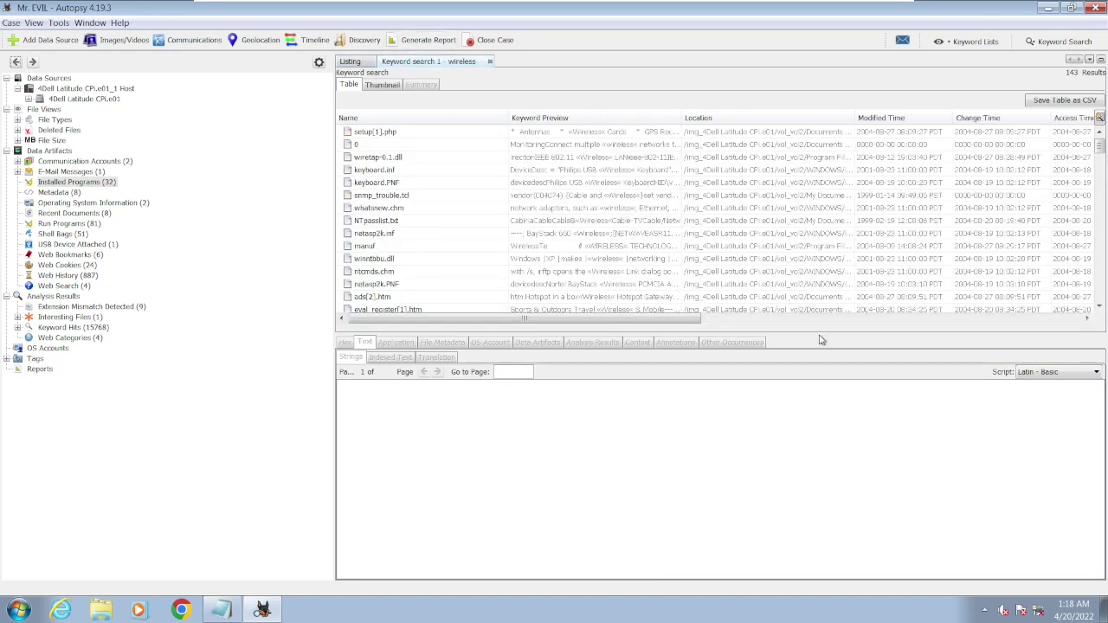
{"action": "left_click_drag", "start_coordinate": [852, 332], "coordinate": [858, 538]}
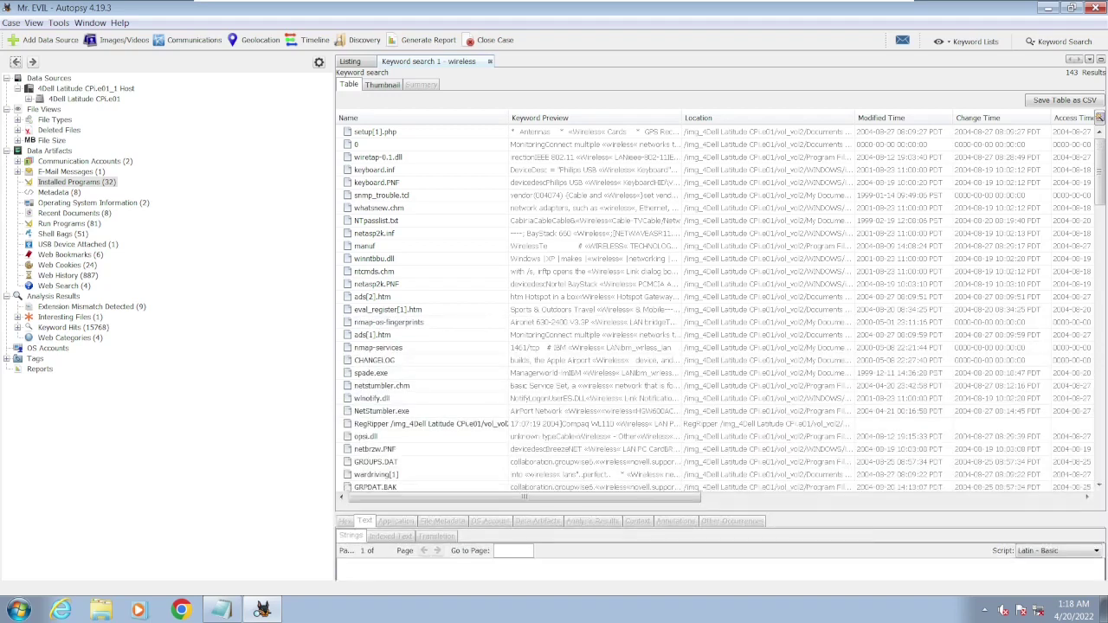
{"action": "left_click", "coordinate": [409, 425]}
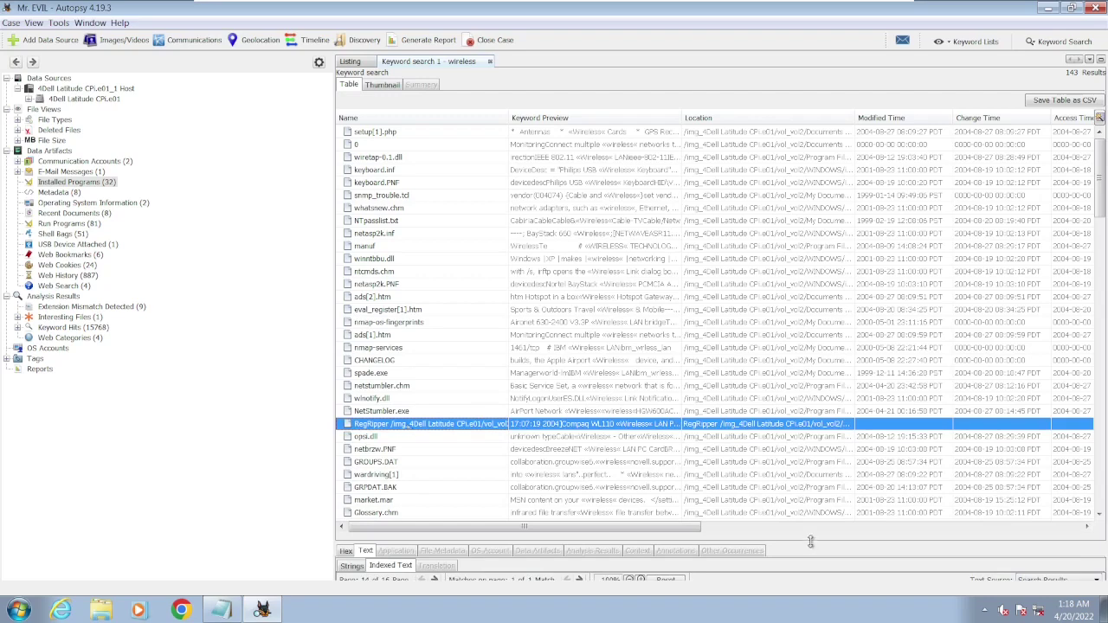
{"action": "left_click_drag", "start_coordinate": [810, 542], "coordinate": [820, 154]}
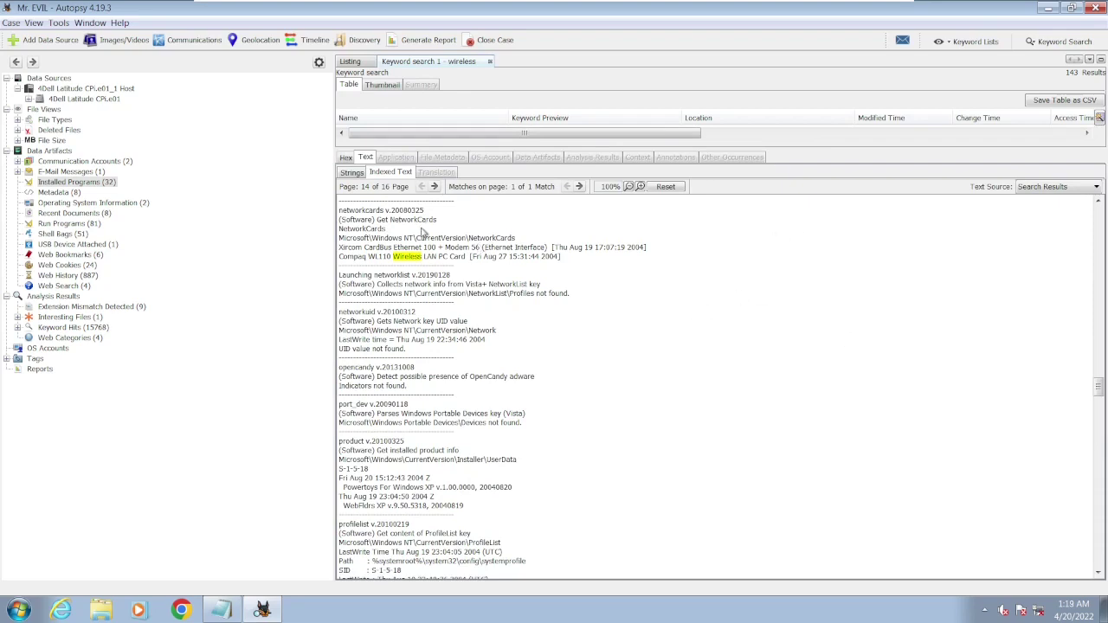
- Highlight the Compaq WL110 Wireless LAN PC Card line in the networkcards listing
{"action": "left_click_drag", "start_coordinate": [343, 214], "coordinate": [439, 224]}
{"action": "left_click", "coordinate": [382, 226]}
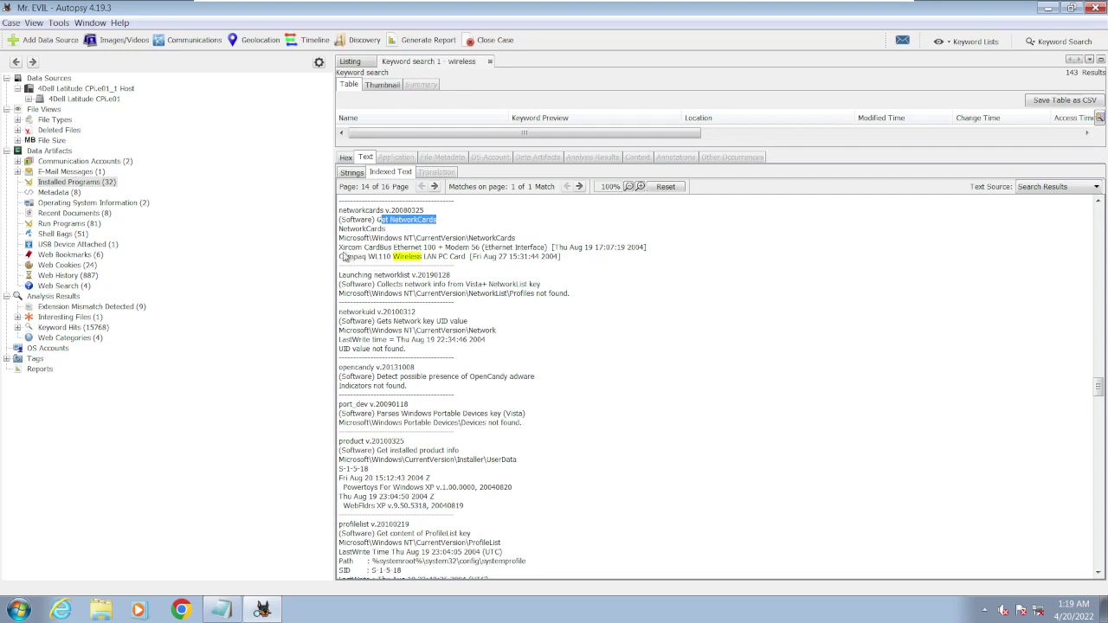
{"action": "left_click_drag", "start_coordinate": [340, 250], "coordinate": [481, 250]}
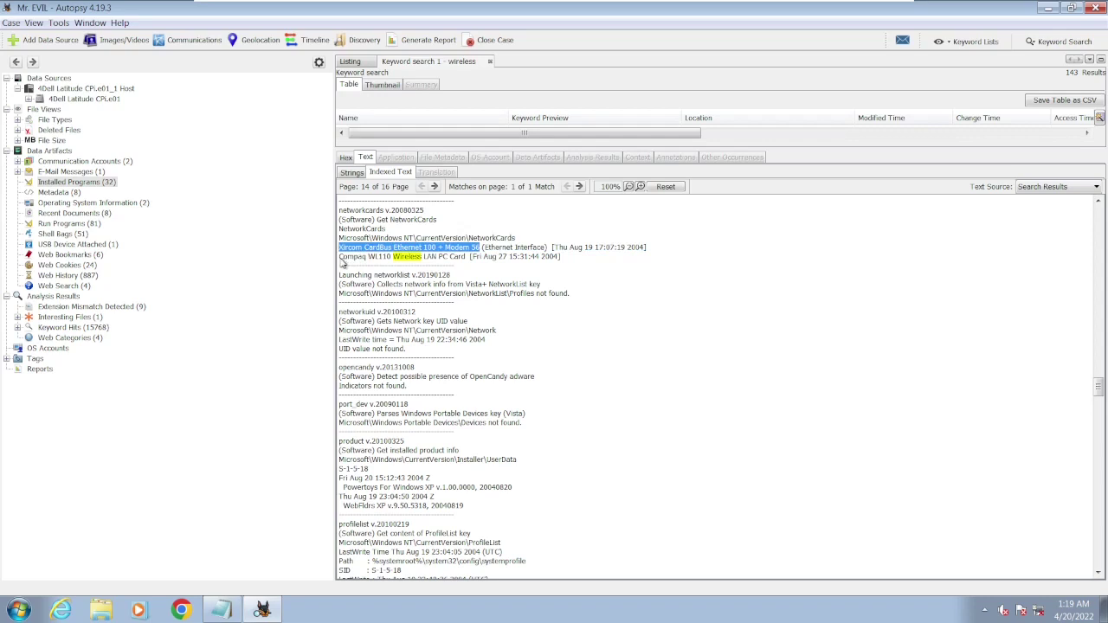
{"action": "left_click_drag", "start_coordinate": [340, 258], "coordinate": [467, 258]}
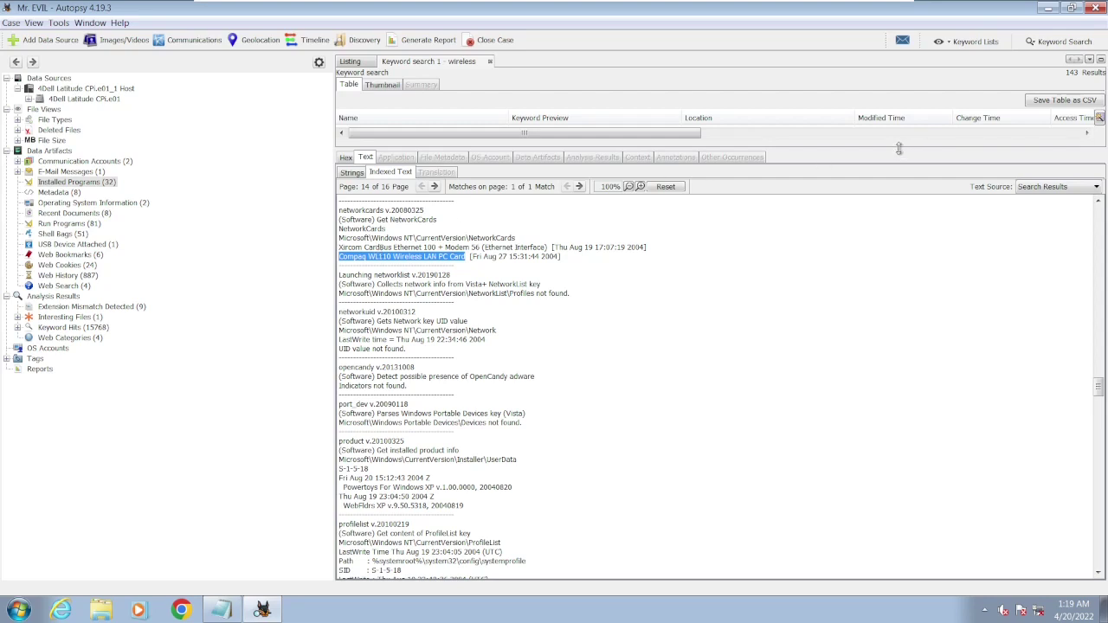
{"action": "left_click_drag", "start_coordinate": [903, 147], "coordinate": [900, 281]}
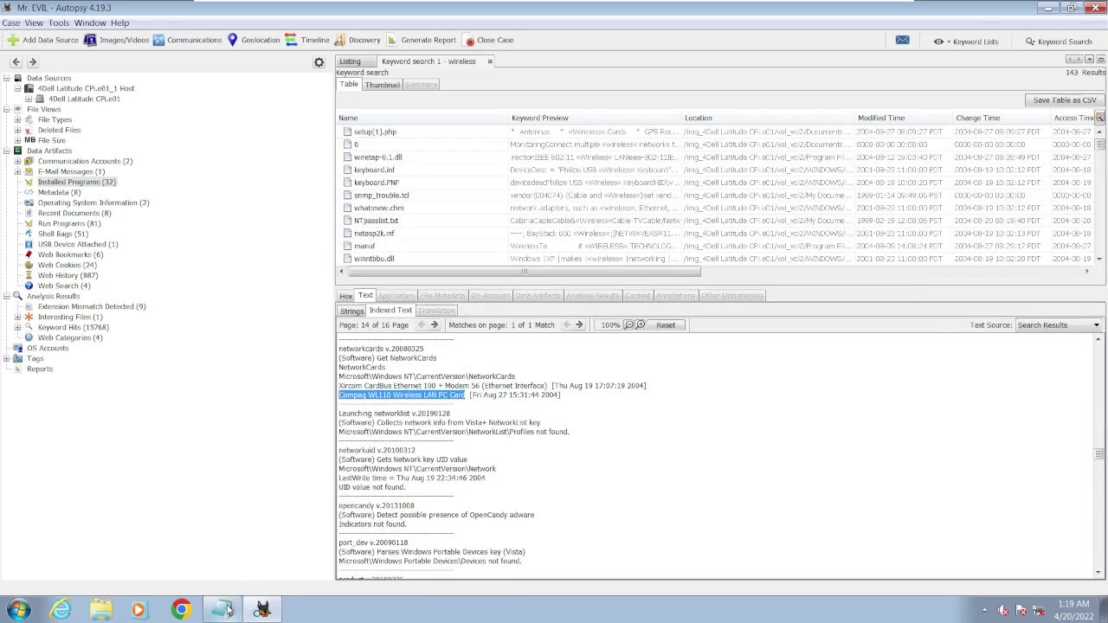
{"action": "left_click", "coordinate": [227, 611]}
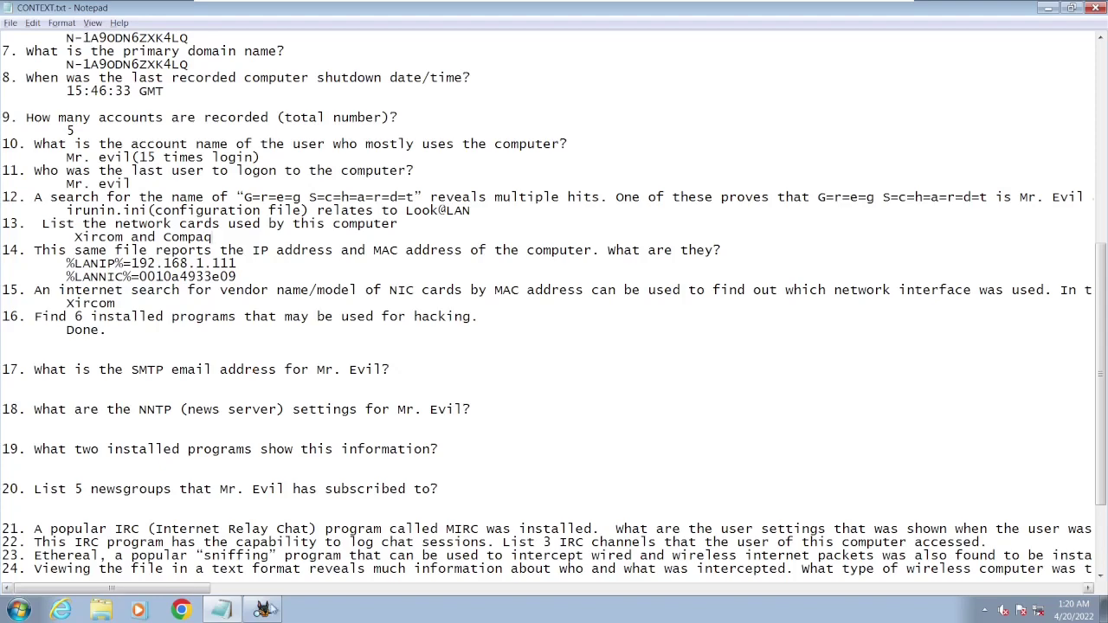
{"action": "left_click", "coordinate": [261, 611]}
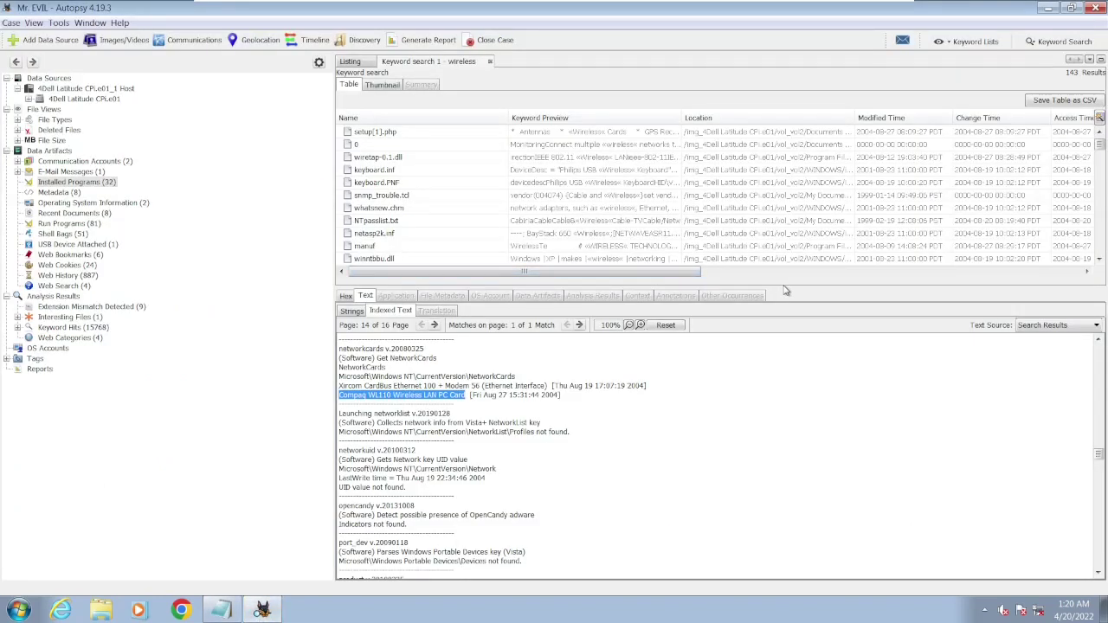
{"action": "left_click_drag", "start_coordinate": [785, 295], "coordinate": [813, 456]}
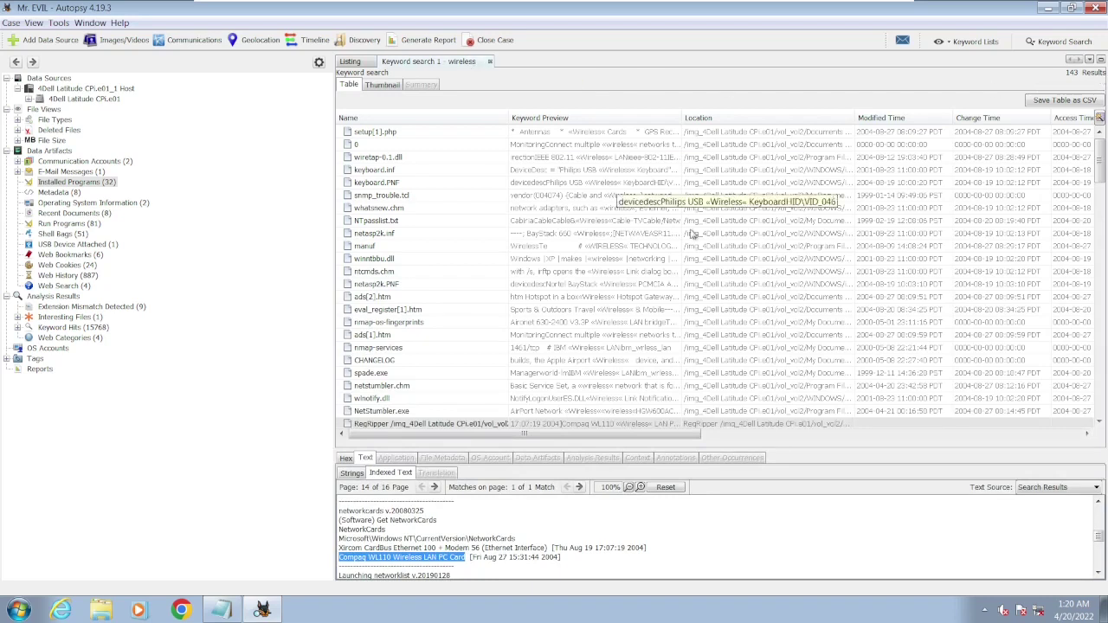
{"action": "mouse_move", "coordinate": [1100, 168]}
{"action": "left_mouse_down"}
{"action": "mouse_move", "coordinate": [1100, 395]}
{"action": "mouse_move", "coordinate": [1085, 235]}
{"action": "mouse_move", "coordinate": [1093, 166]}
{"action": "mouse_move", "coordinate": [1100, 346]}
{"action": "mouse_move", "coordinate": [1099, 156]}
{"action": "left_mouse_up"}
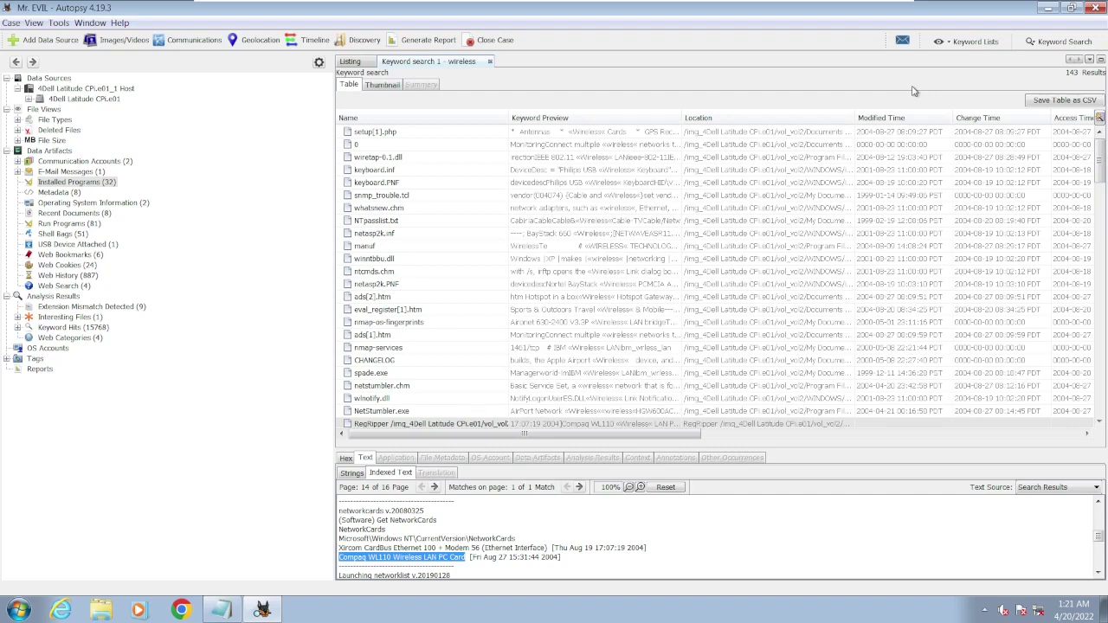
- Close the wireless results, highlight 'SMTP email address' in question 17, and return to Autopsy
{"action": "left_click", "coordinate": [490, 62]}
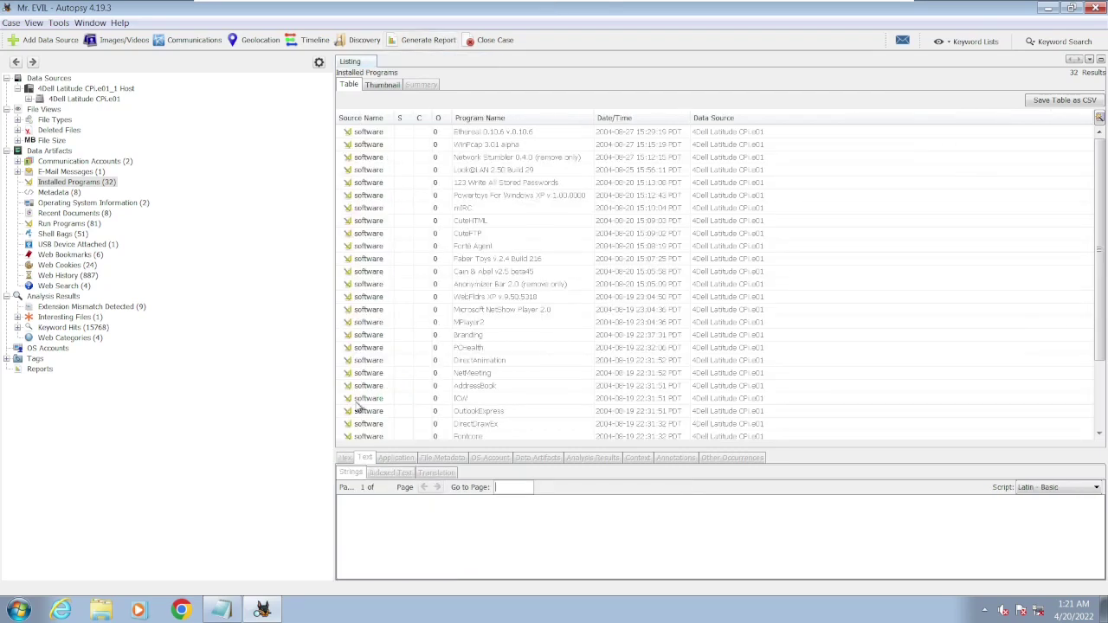
{"action": "left_click", "coordinate": [227, 610]}
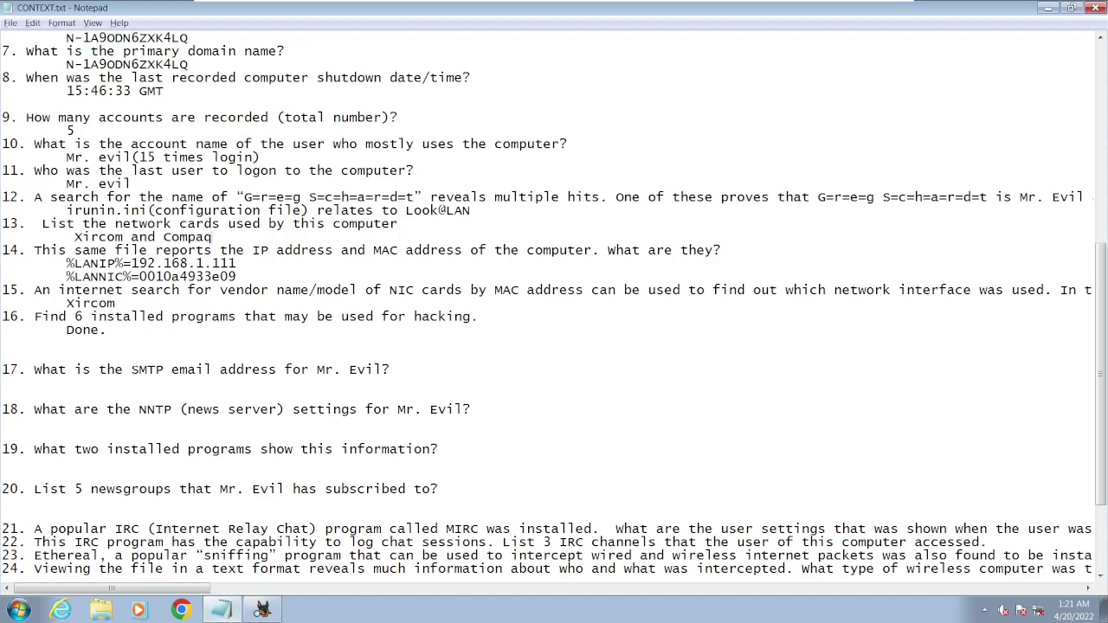
{"action": "left_click_drag", "start_coordinate": [131, 370], "coordinate": [276, 369]}
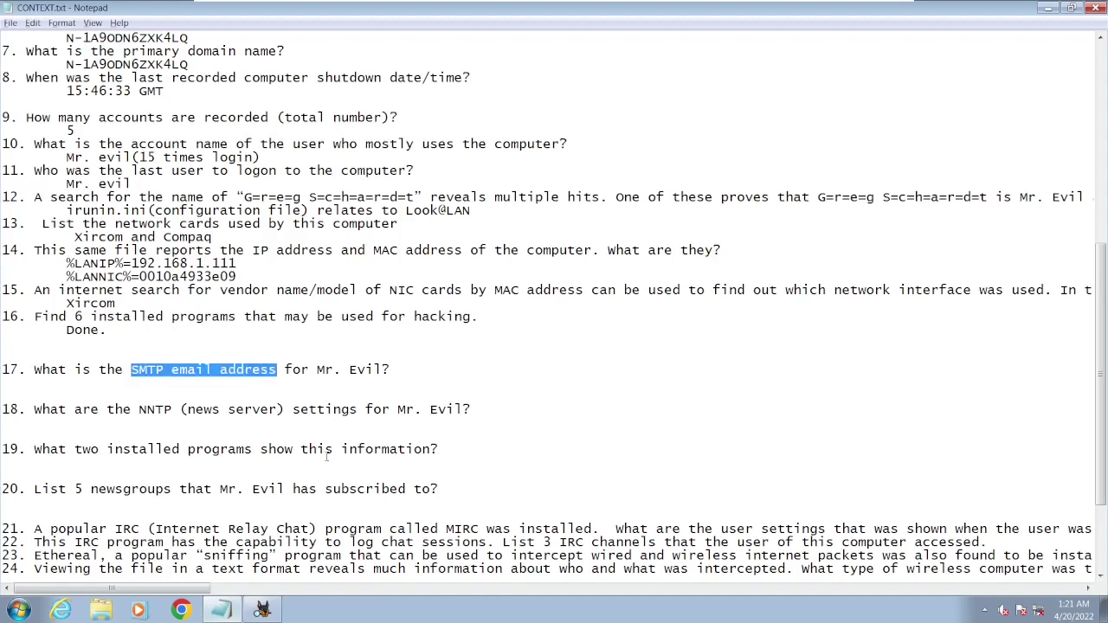
{"action": "left_click", "coordinate": [262, 609]}
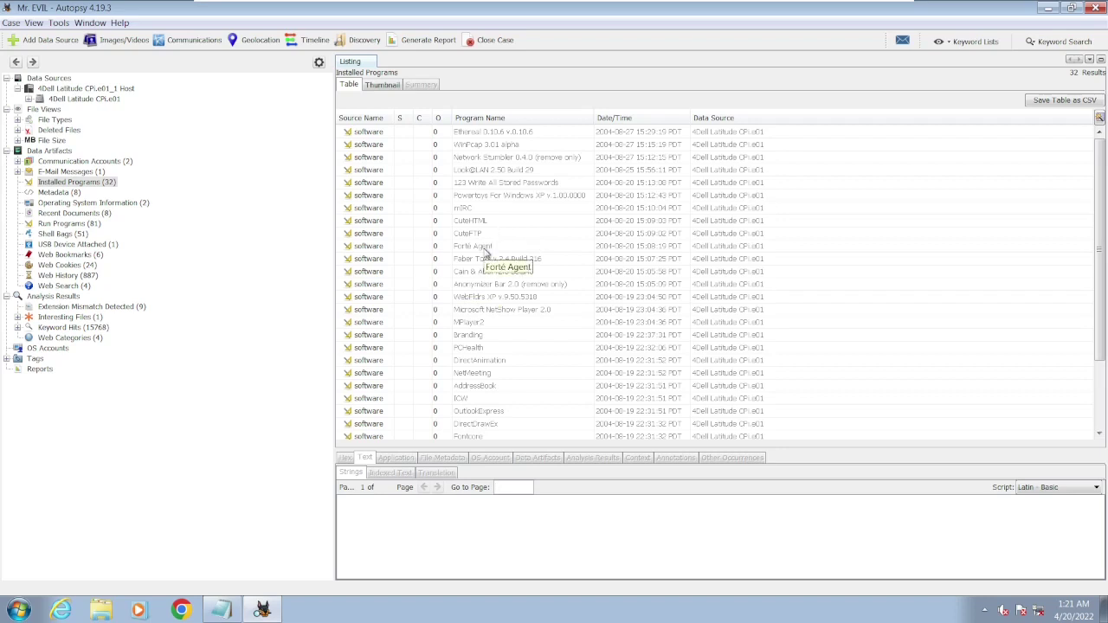
- Browse vol2 to Program Files/Agent to list the Forté Agent program files
{"action": "left_click", "coordinate": [486, 249]}
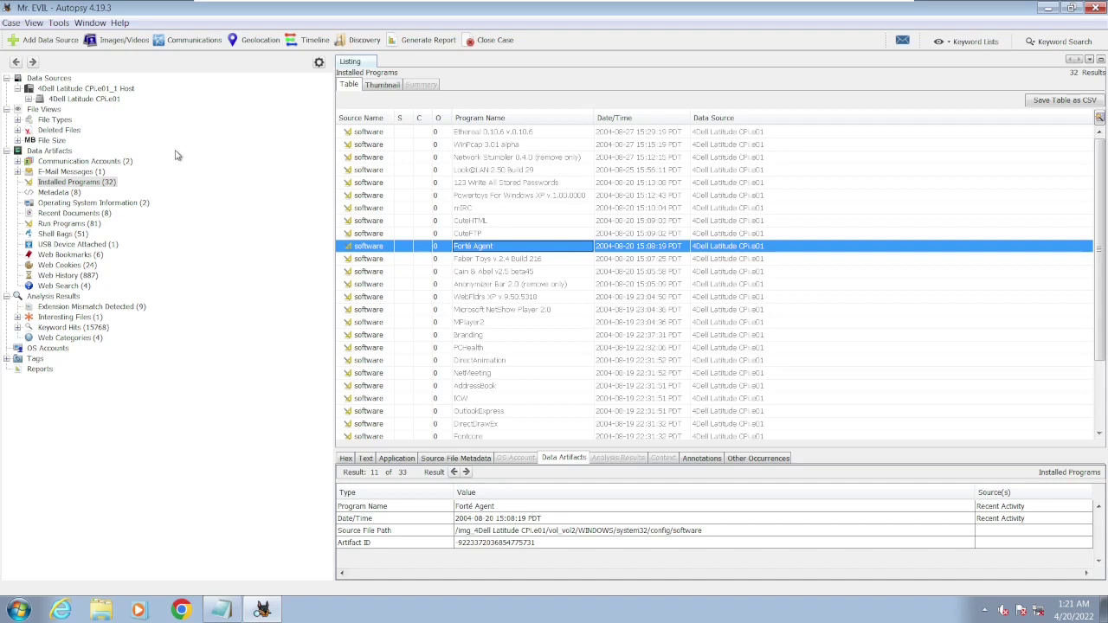
{"action": "left_click", "coordinate": [104, 100]}
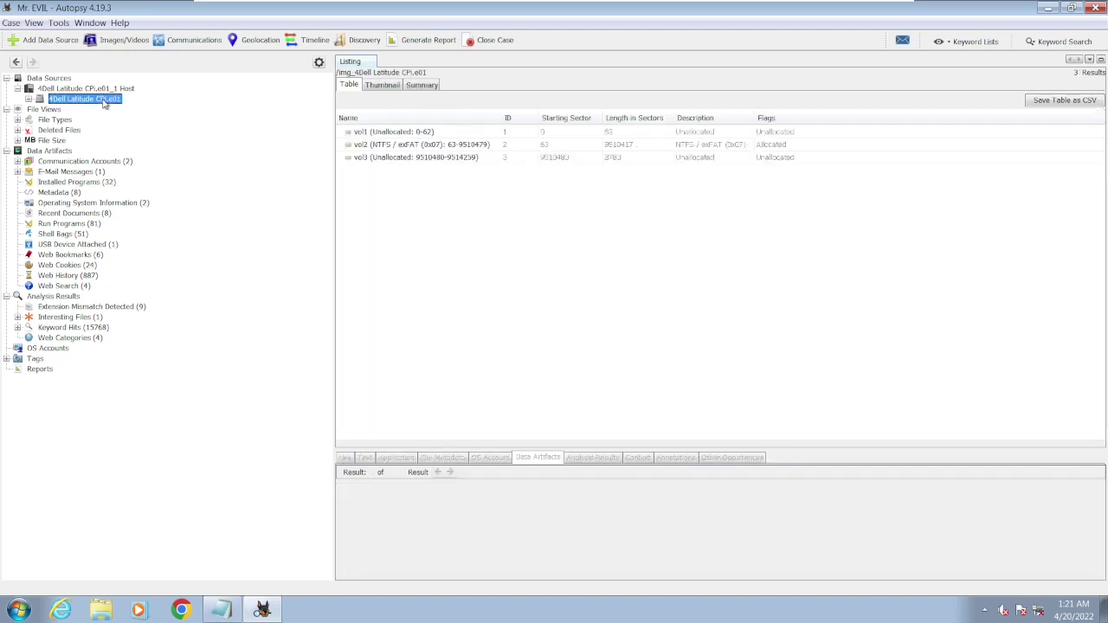
{"action": "double_click", "coordinate": [482, 144]}
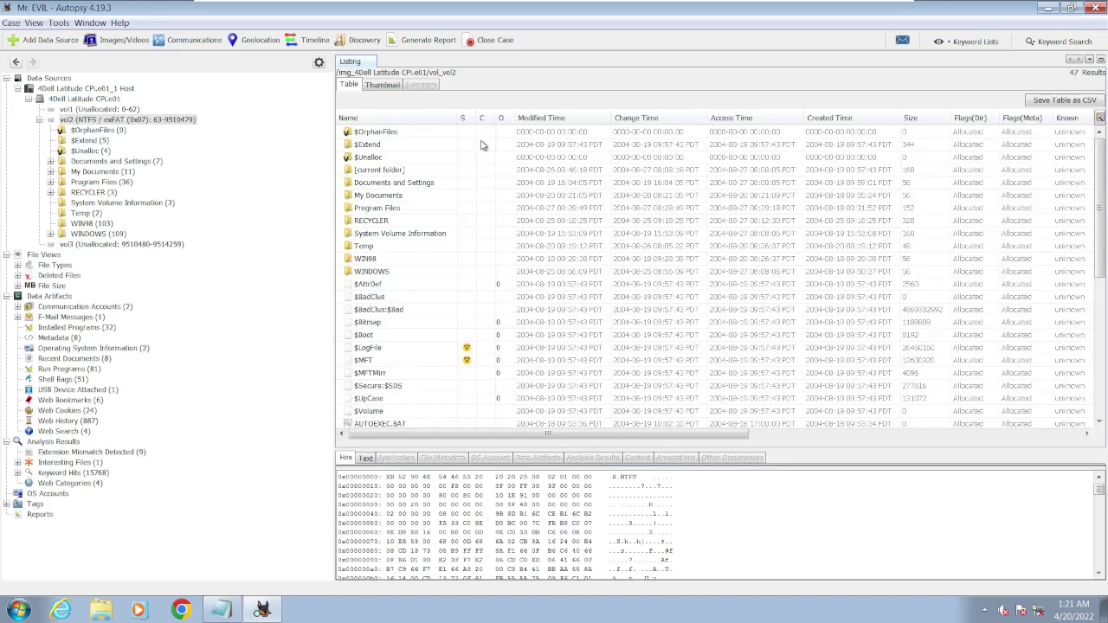
{"action": "double_click", "coordinate": [401, 211]}
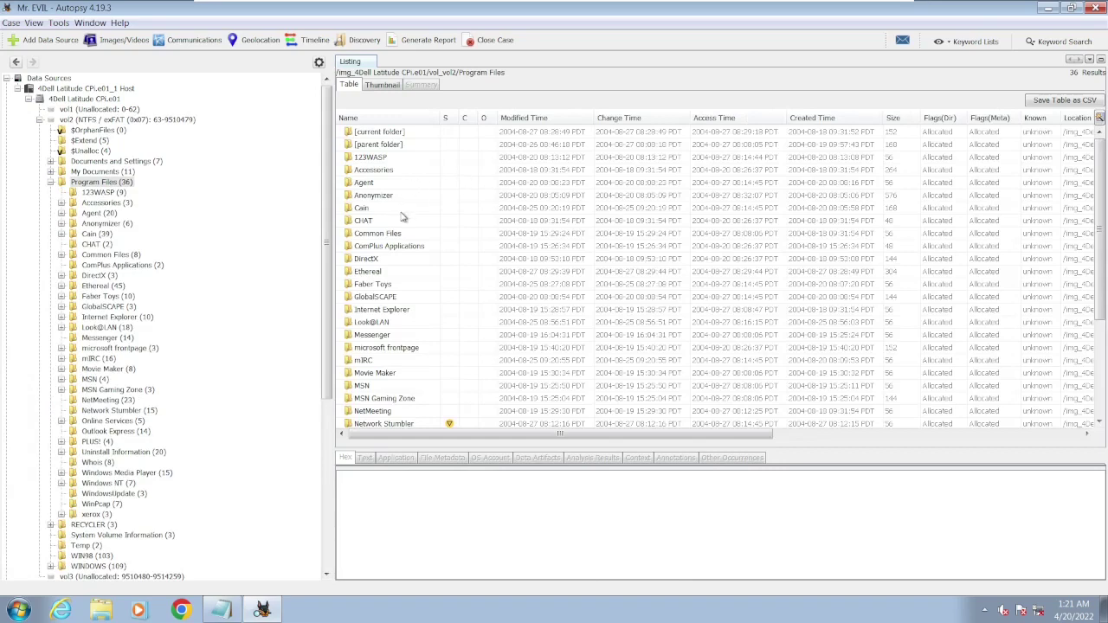
{"action": "double_click", "coordinate": [363, 183]}
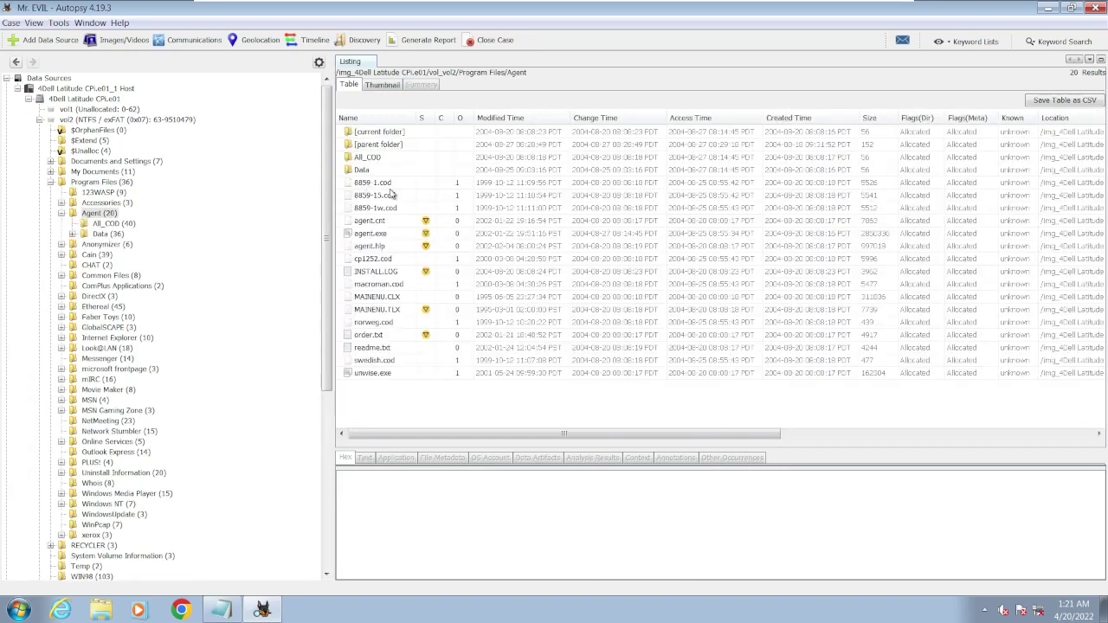
- Step up through the Agent files to INSTALL.LOG and highlight its 08/20/2004 install date
{"action": "left_click", "coordinate": [401, 363]}
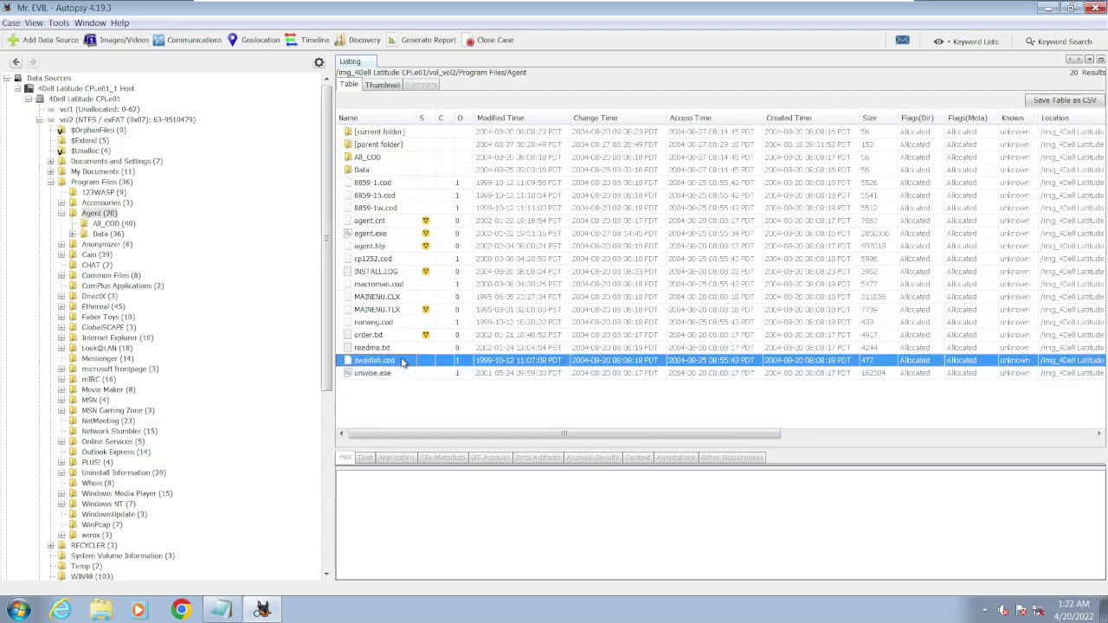
{"action": "key", "text": "Up"}
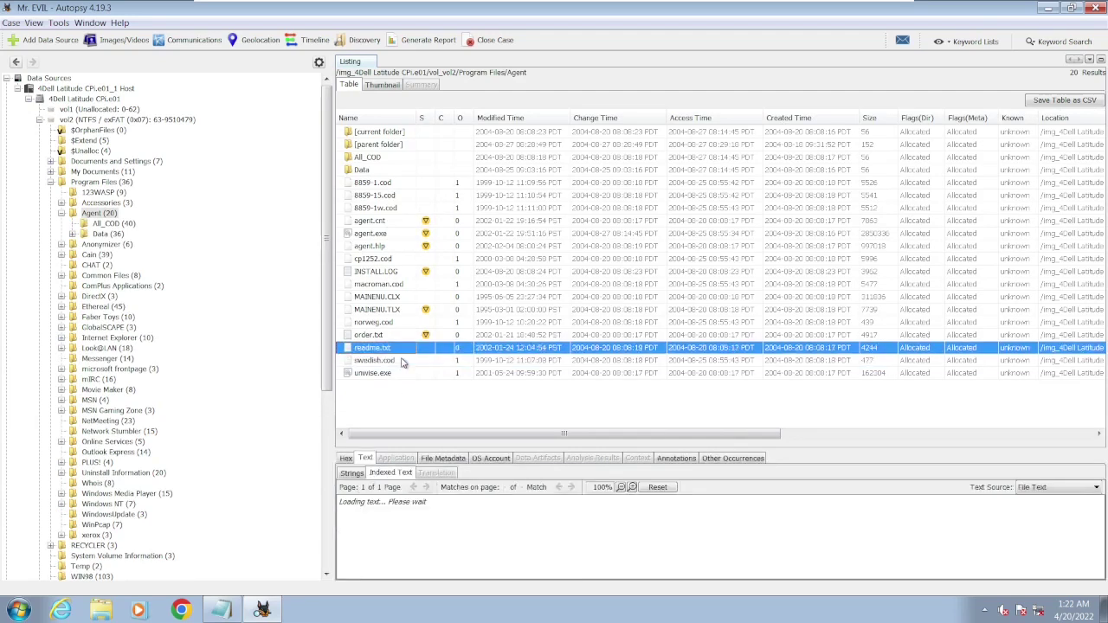
{"action": "key", "text": "Up"}
{"action": "key", "text": "Up"}
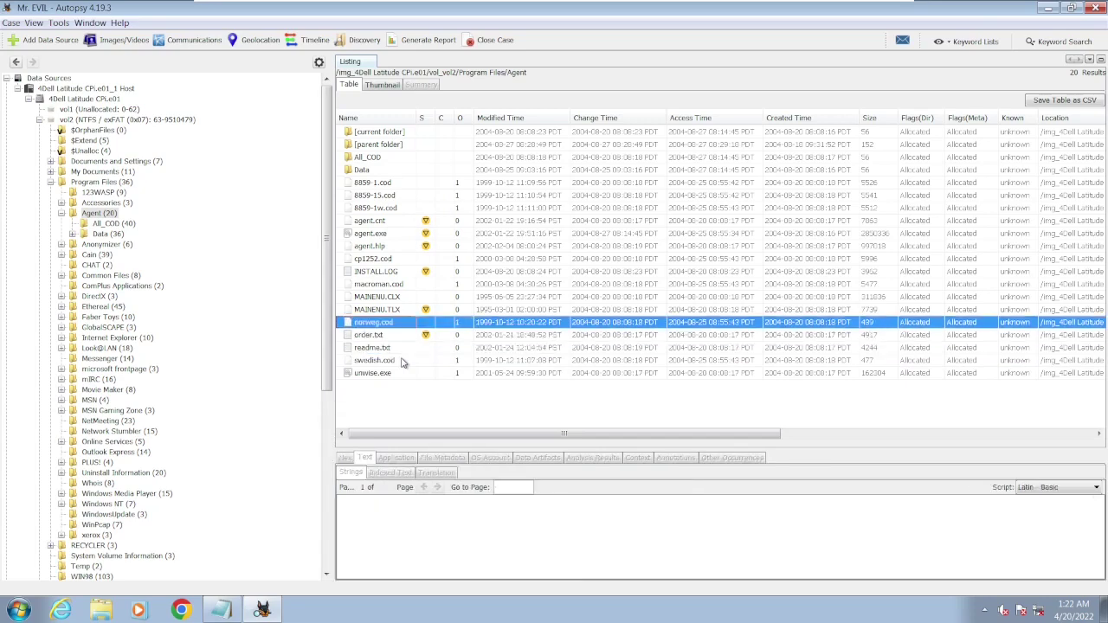
{"action": "key", "text": "Up"}
{"action": "key", "text": "Up"}
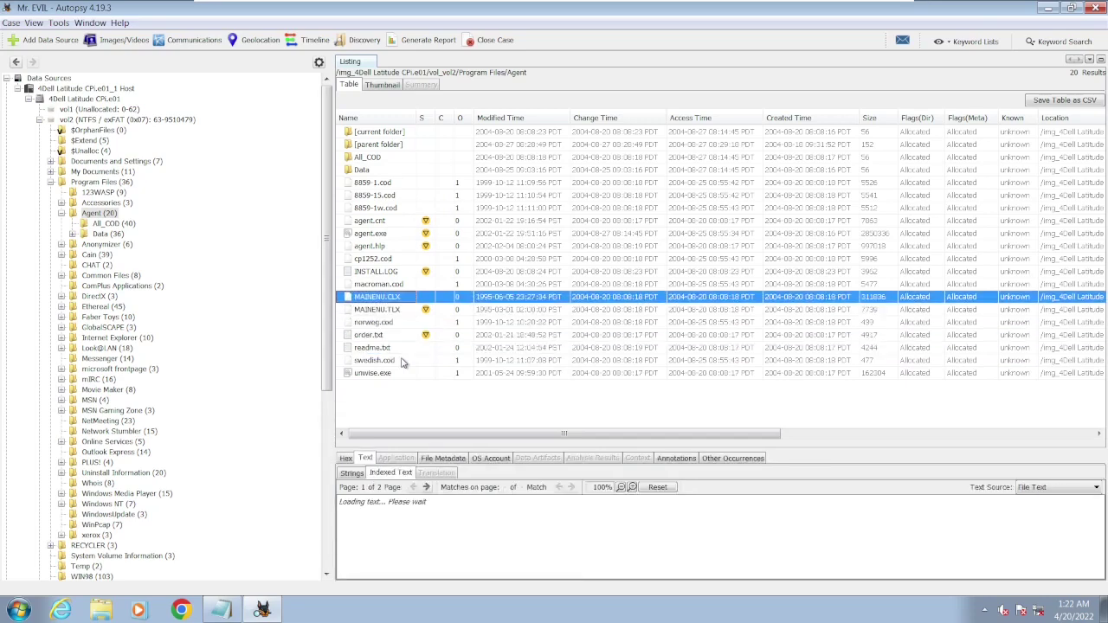
{"action": "key", "text": "Up"}
{"action": "key", "text": "Up"}
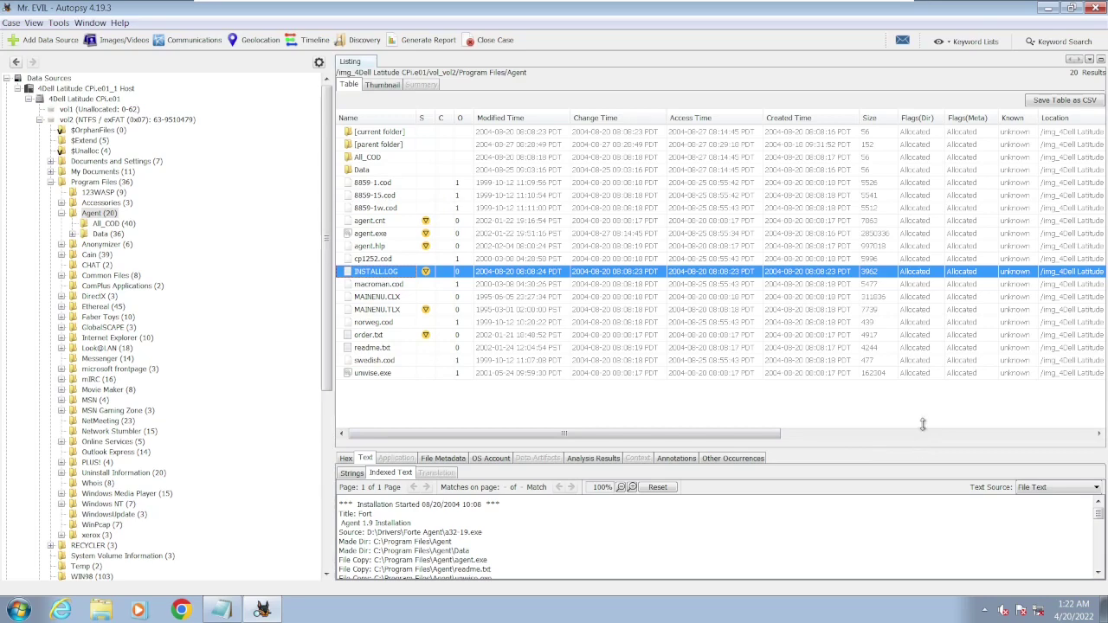
{"action": "left_click_drag", "start_coordinate": [923, 424], "coordinate": [927, 312]}
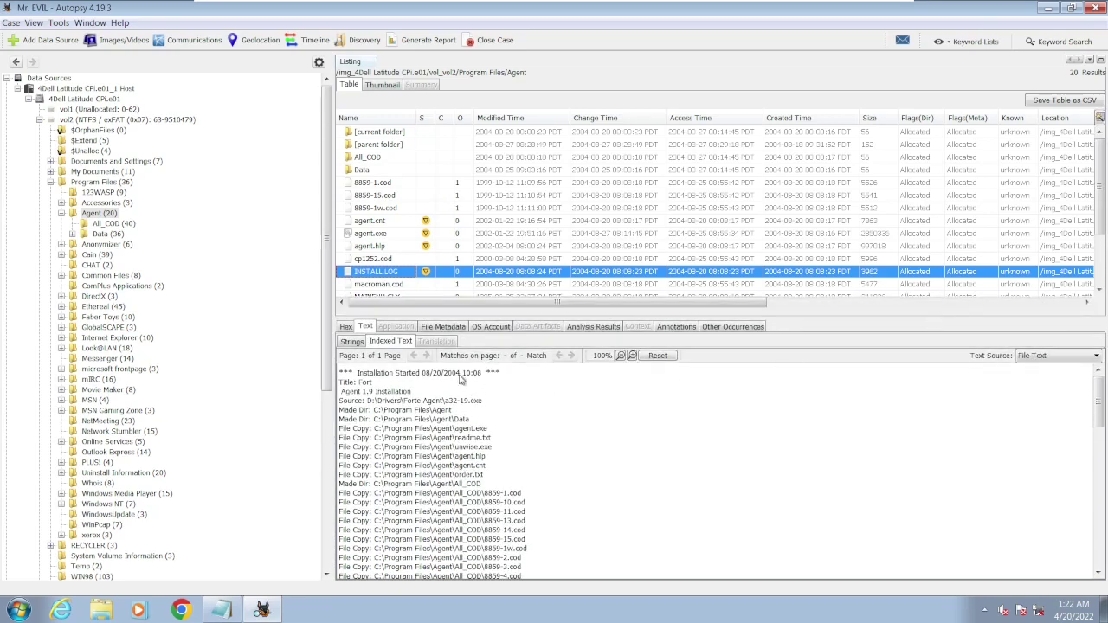
{"action": "left_click_drag", "start_coordinate": [460, 378], "coordinate": [429, 374]}
{"action": "scroll", "coordinate": [544, 470], "scroll_direction": "down", "scroll_amount": 10}
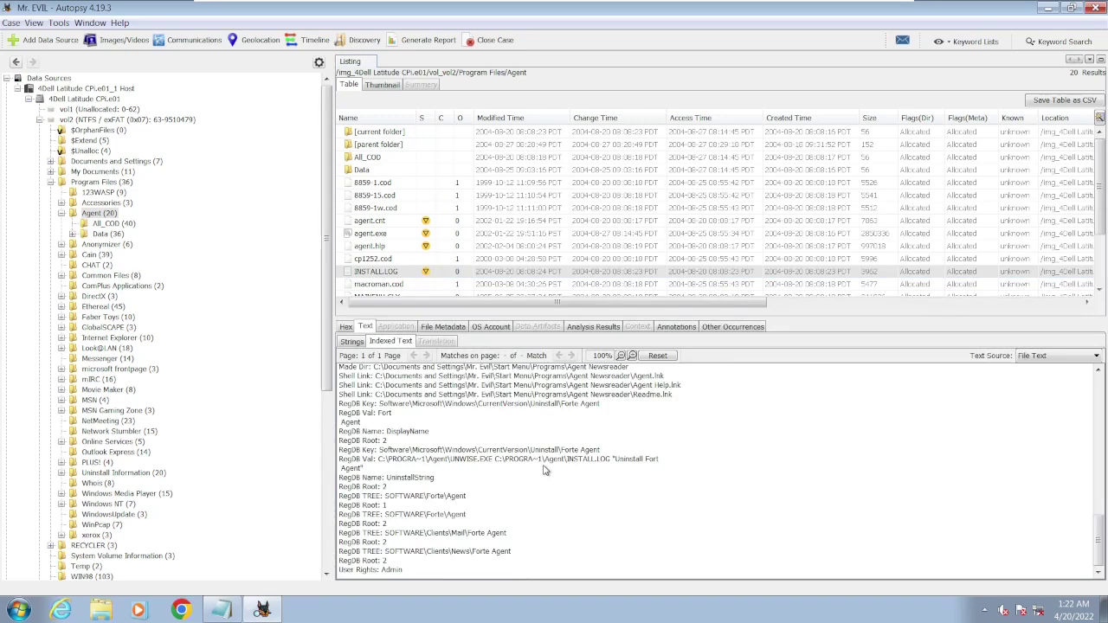
{"action": "scroll", "coordinate": [543, 470], "scroll_direction": "up", "scroll_amount": 10}
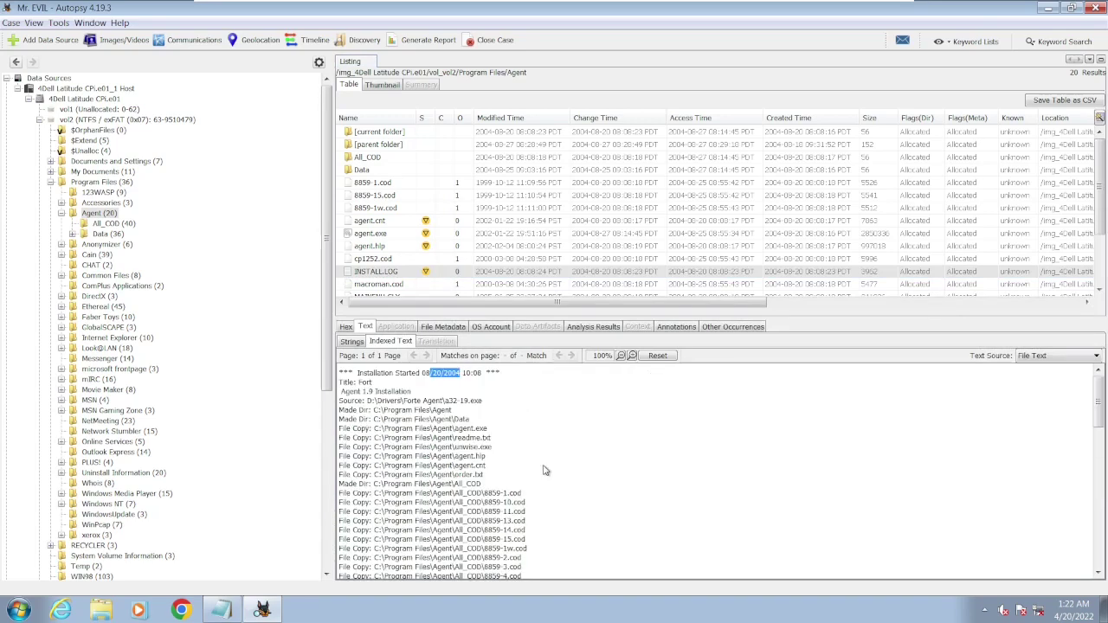
- Step from cp1252.cod through agent.hlp and agent.exe to read agent.cnt's help contents
{"action": "left_click", "coordinate": [412, 260]}
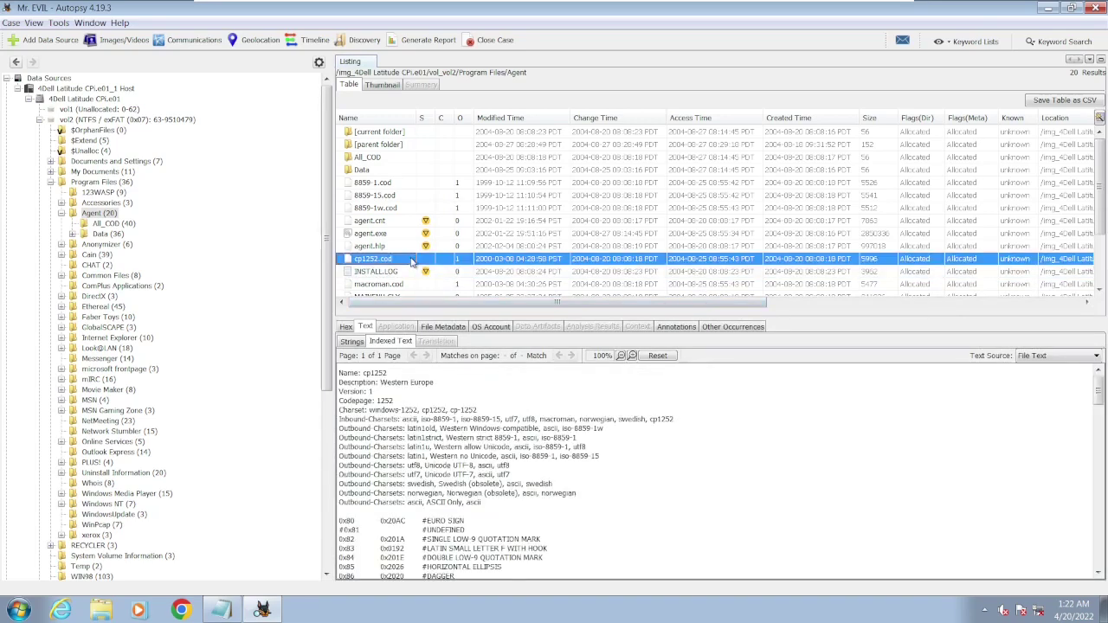
{"action": "key", "text": "Up"}
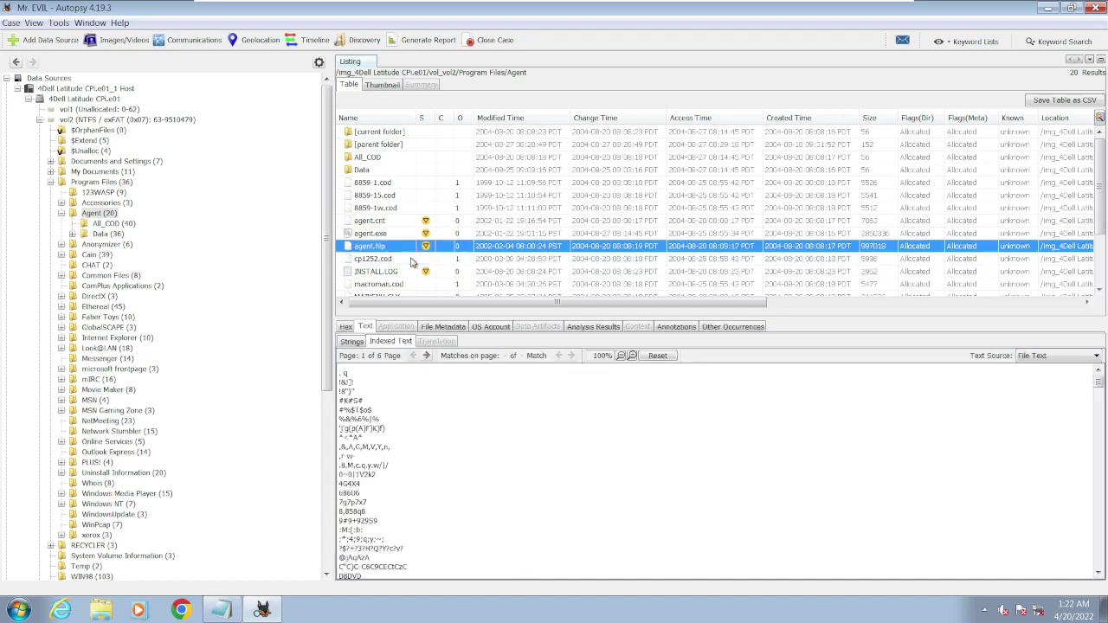
{"action": "key", "text": "Up"}
{"action": "key", "text": "Up"}
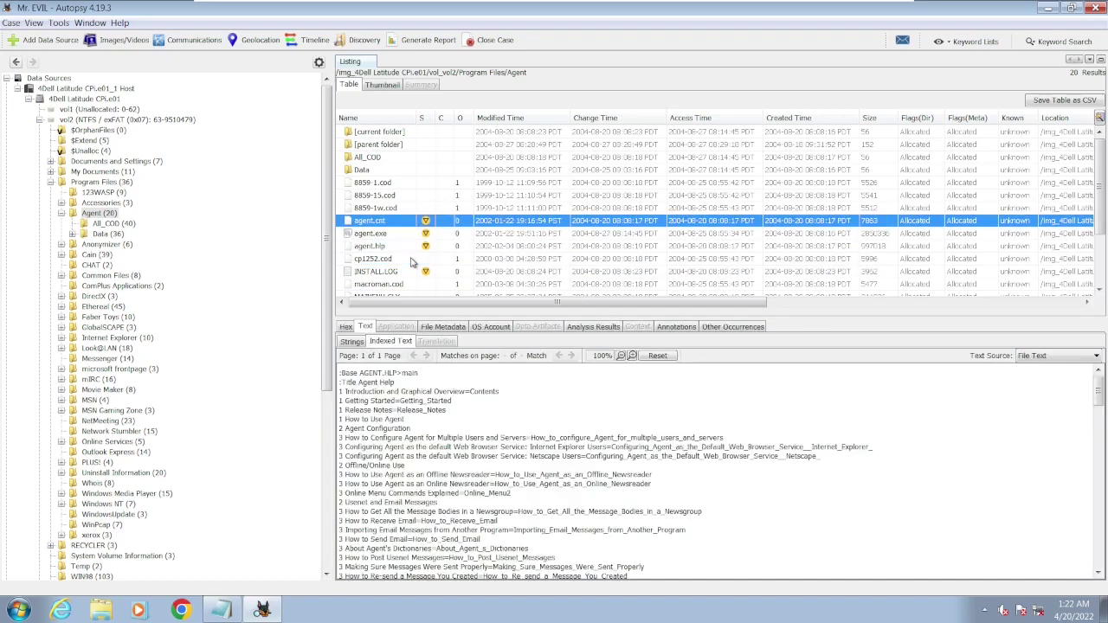
{"action": "key", "text": "Up"}
{"action": "key", "text": "Up"}
{"action": "key", "text": "Up"}
{"action": "key", "text": "Up"}
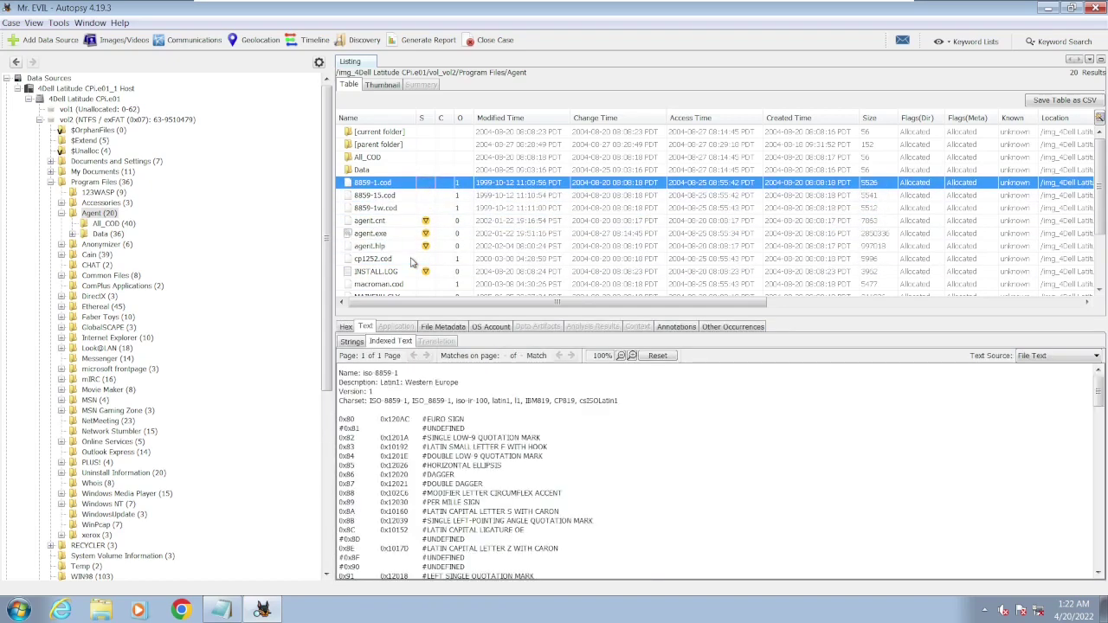
- Open the Agent Data folder, listing its 36 items
{"action": "double_click", "coordinate": [372, 171]}
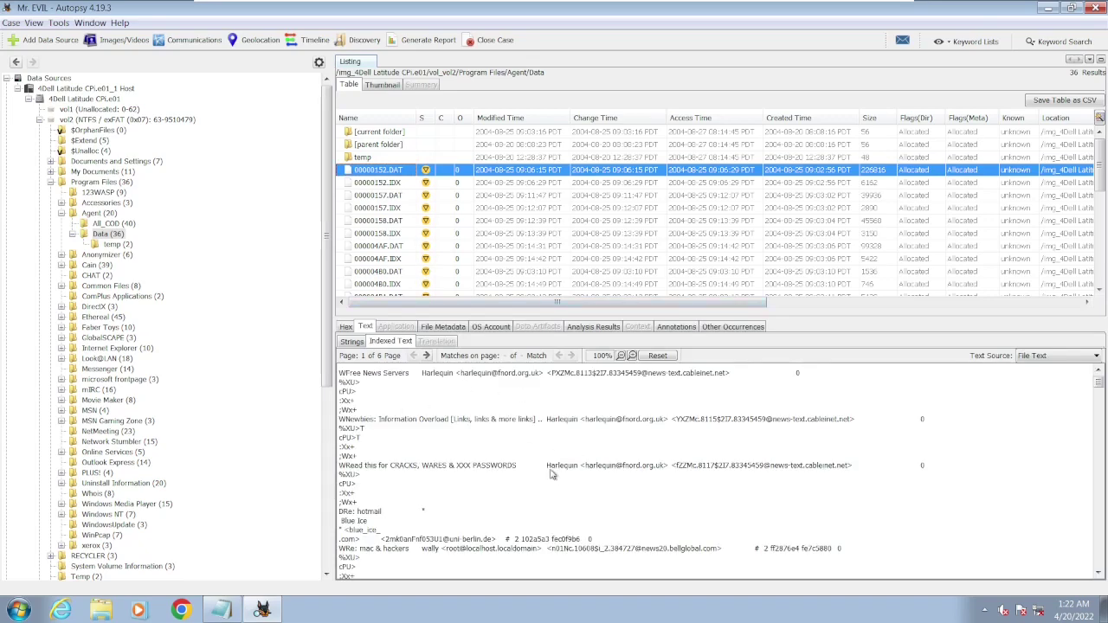
{"action": "scroll", "coordinate": [552, 473], "scroll_direction": "down", "scroll_amount": 10}
{"action": "scroll", "coordinate": [552, 473], "scroll_direction": "up", "scroll_amount": 5}
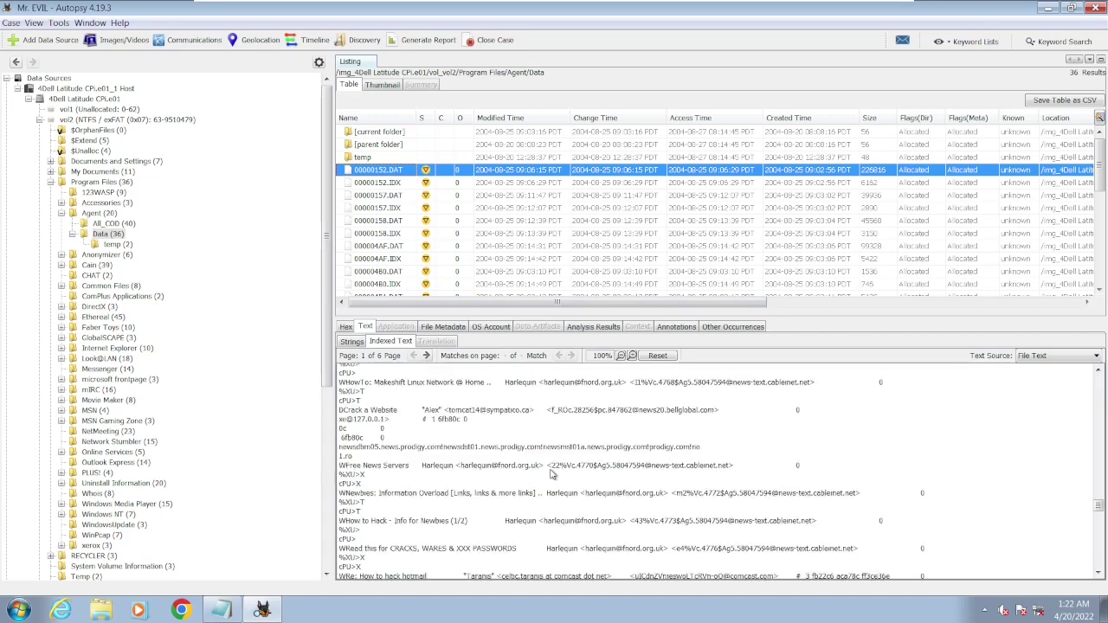
{"action": "scroll", "coordinate": [551, 473], "scroll_direction": "up", "scroll_amount": 3}
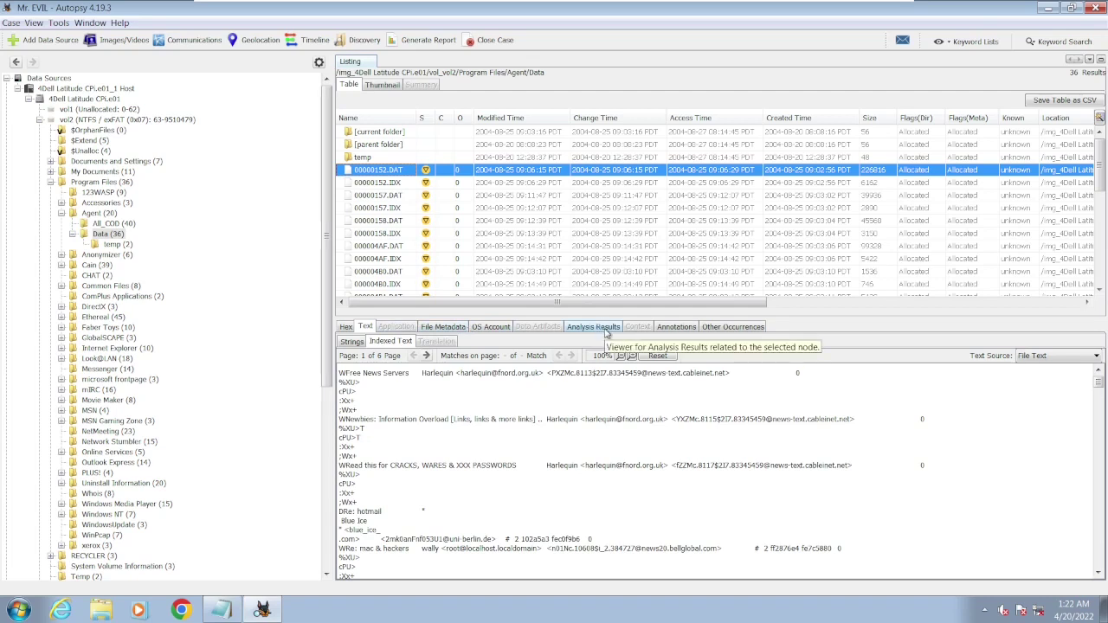
- Review 00000152.DAT's Likely Notable email-address keyword hits in an enlarged Analysis Results pane
{"action": "left_click", "coordinate": [606, 330]}
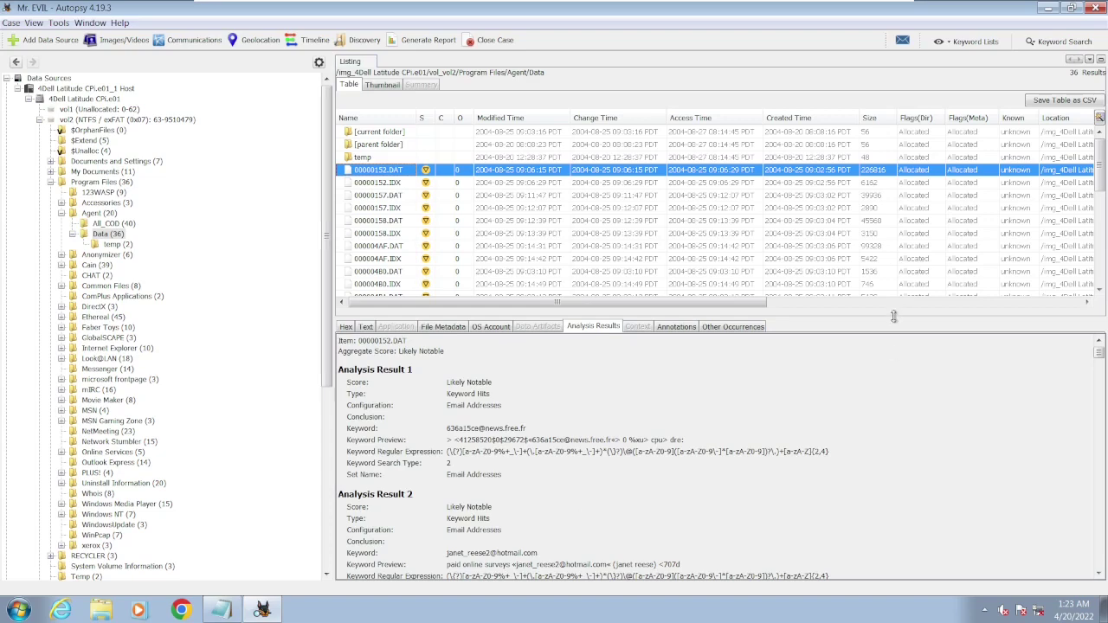
{"action": "left_click_drag", "start_coordinate": [893, 316], "coordinate": [883, 183]}
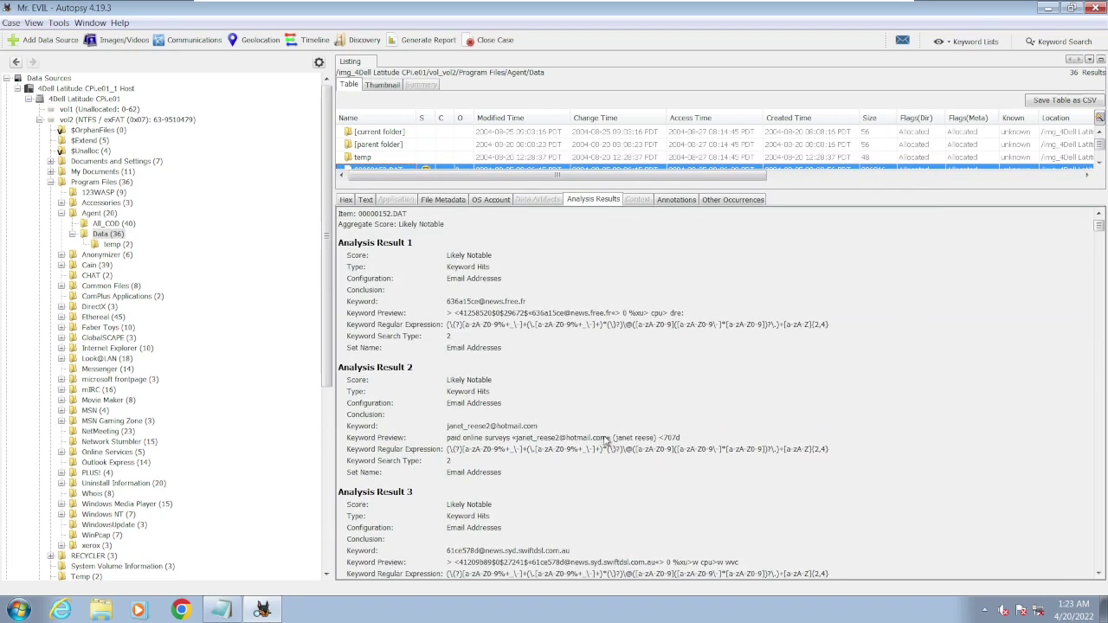
{"action": "left_click_drag", "start_coordinate": [608, 439], "coordinate": [479, 442]}
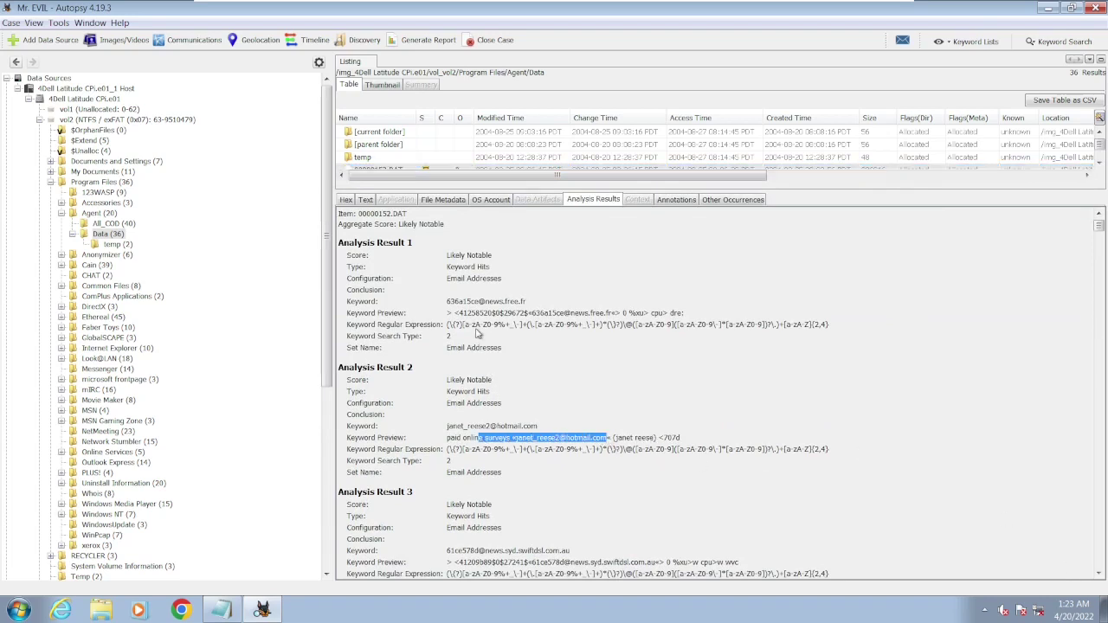
{"action": "left_click_drag", "start_coordinate": [446, 301], "coordinate": [522, 305]}
{"action": "left_click", "coordinate": [805, 375]}
{"action": "scroll", "coordinate": [805, 375], "scroll_direction": "down", "scroll_amount": 20}
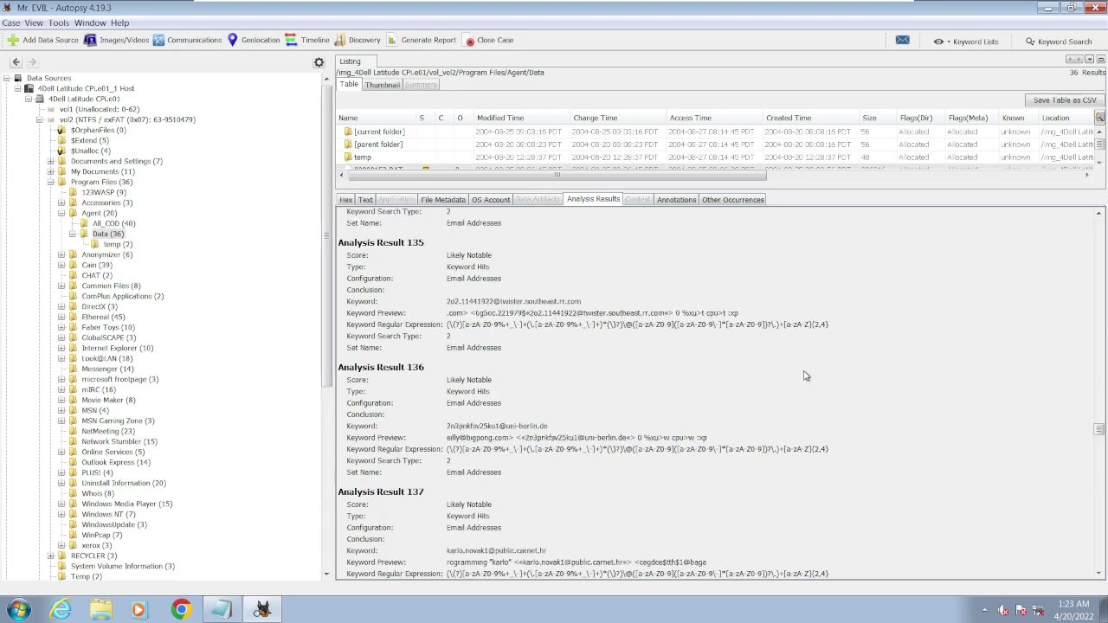
{"action": "scroll", "coordinate": [805, 376], "scroll_direction": "down", "scroll_amount": 15}
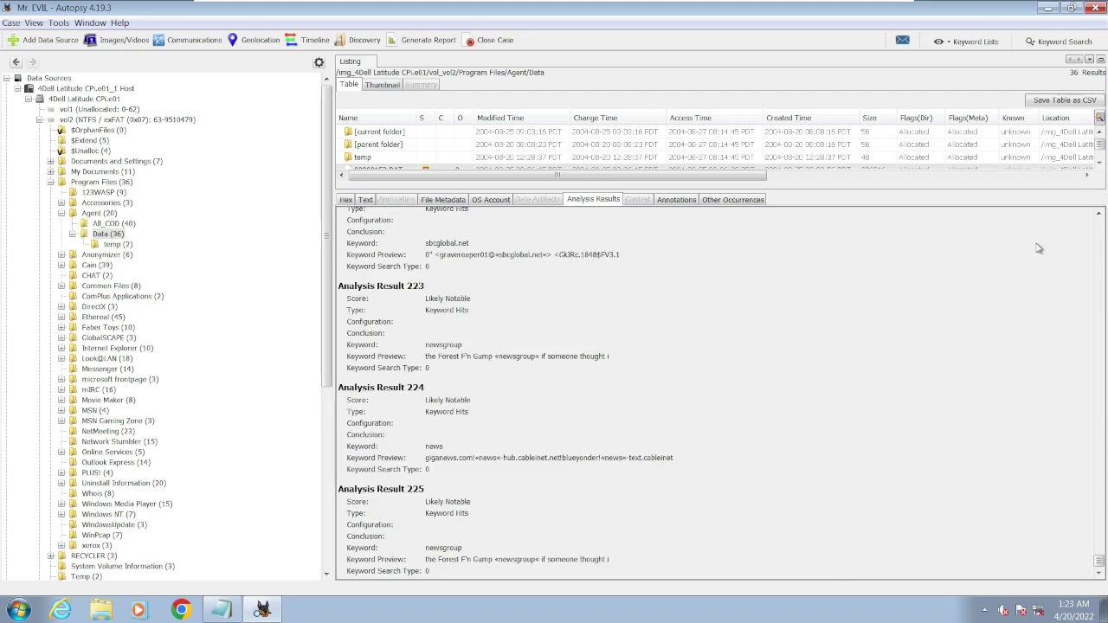
{"action": "left_click", "coordinate": [1100, 214]}
{"action": "left_click_drag", "start_coordinate": [1099, 214], "coordinate": [1099, 214]}
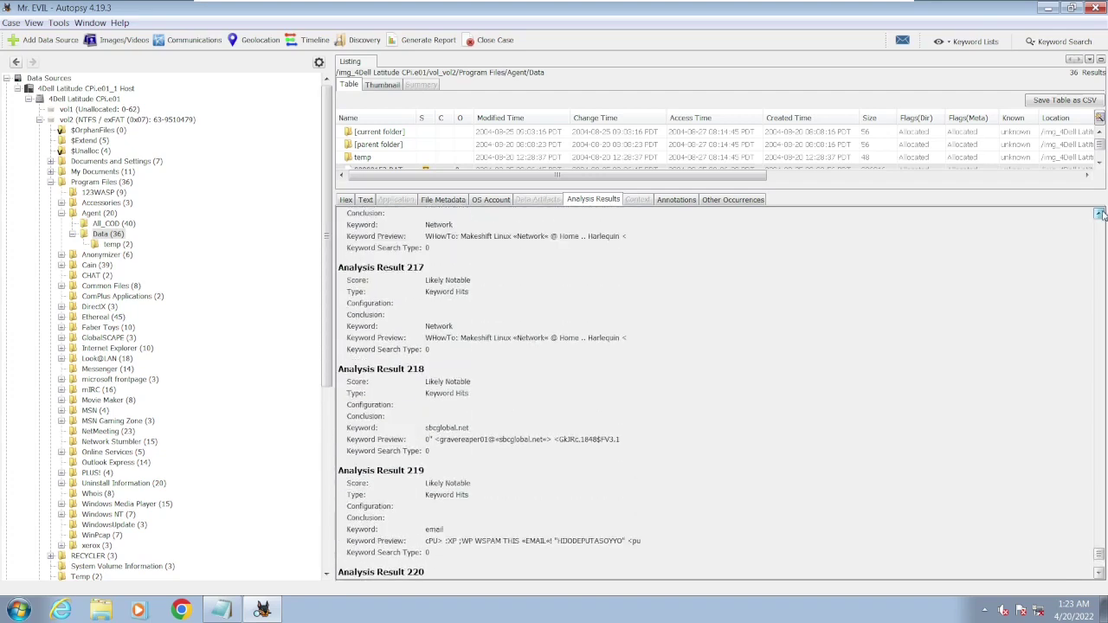
{"action": "left_click", "coordinate": [446, 201]}
{"action": "left_click", "coordinate": [366, 200]}
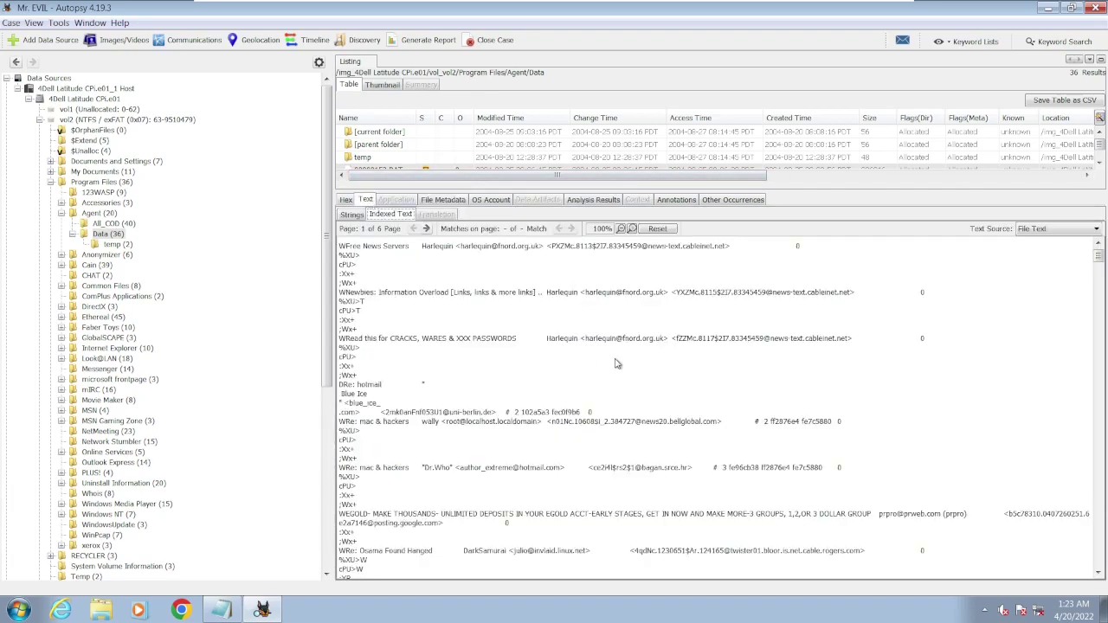
{"action": "scroll", "coordinate": [952, 428], "scroll_direction": "down", "scroll_amount": 15}
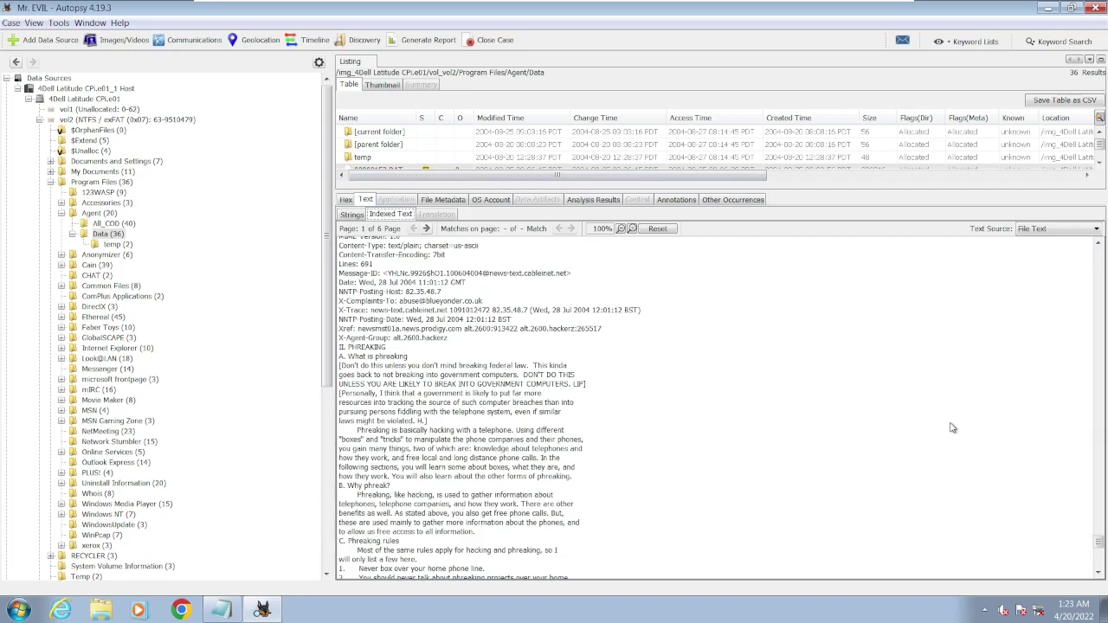
{"action": "left_click", "coordinate": [1099, 246]}
{"action": "left_click", "coordinate": [1098, 246]}
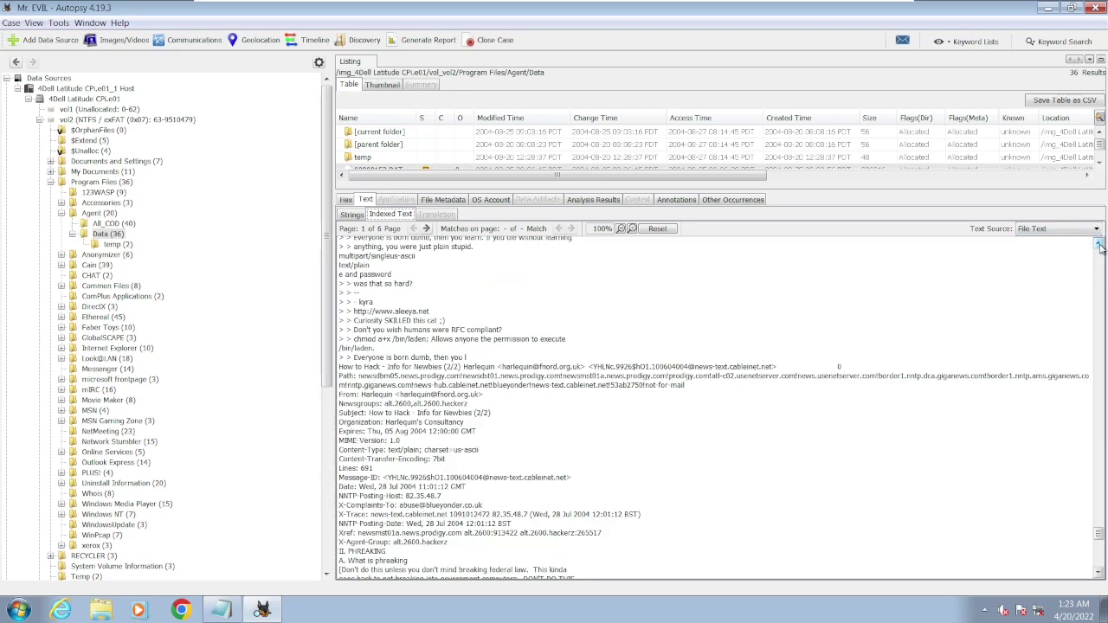
{"action": "left_click", "coordinate": [631, 229]}
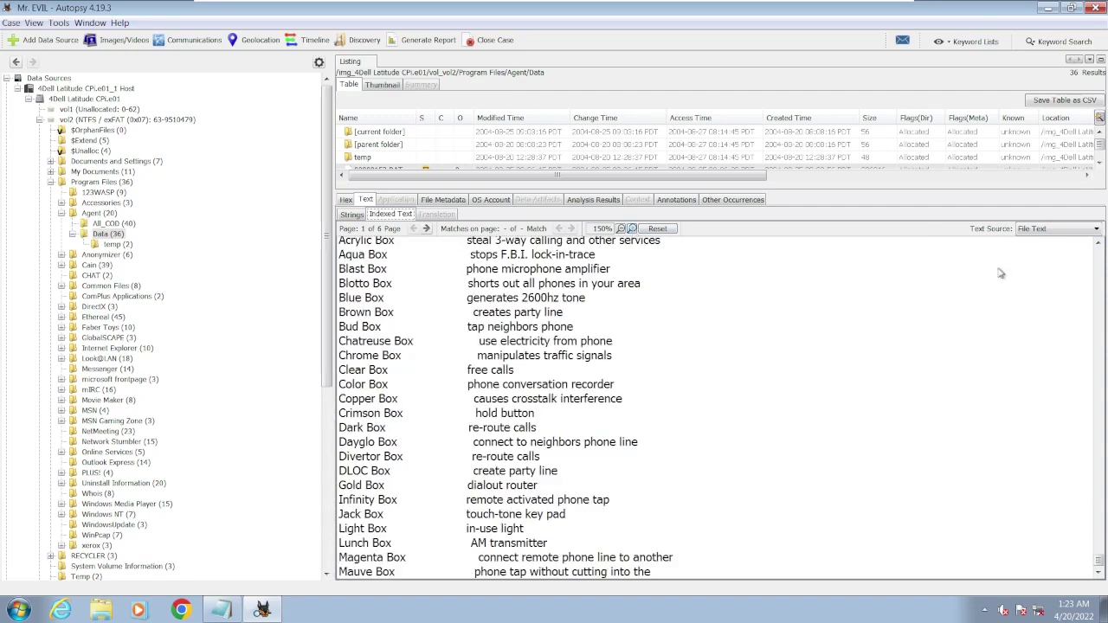
{"action": "left_click", "coordinate": [1098, 245]}
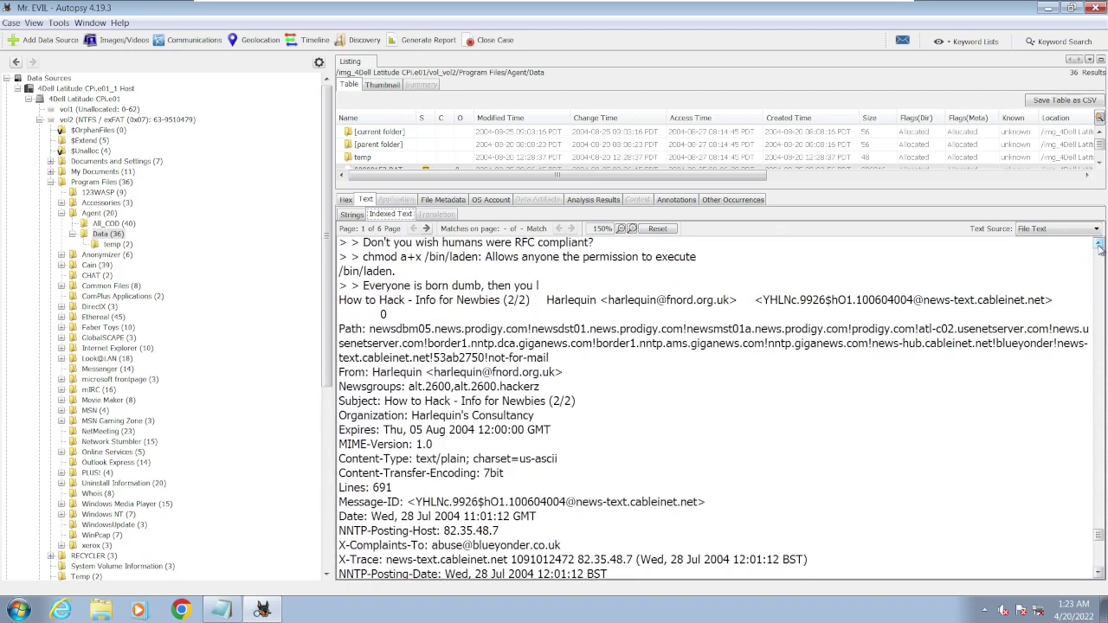
{"action": "left_click", "coordinate": [1098, 246]}
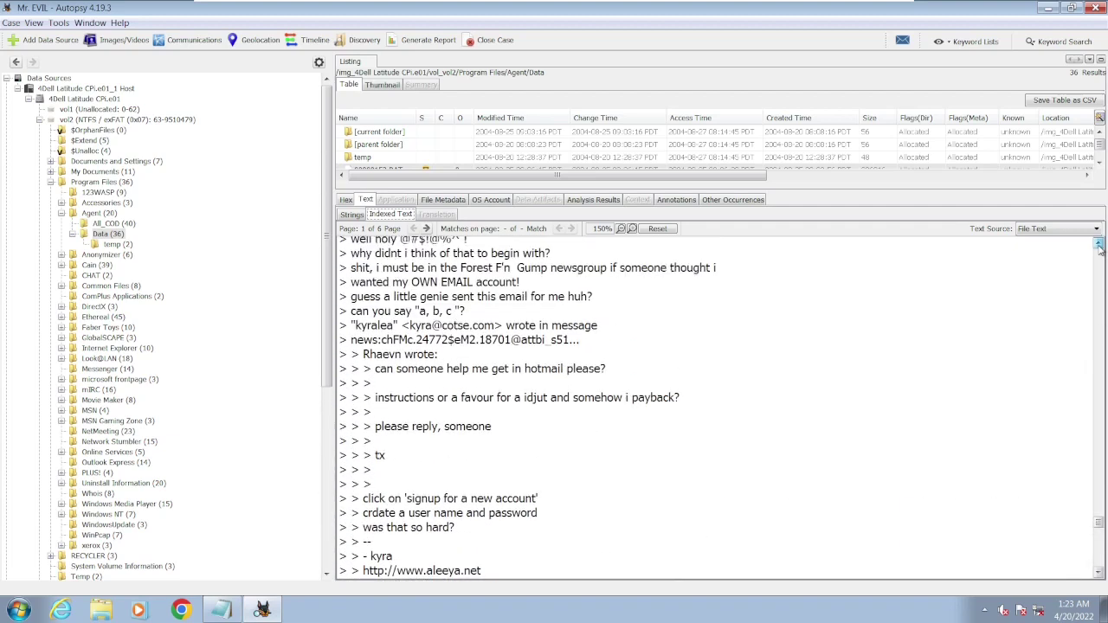
{"action": "left_click", "coordinate": [1099, 246]}
{"action": "left_click", "coordinate": [1098, 246]}
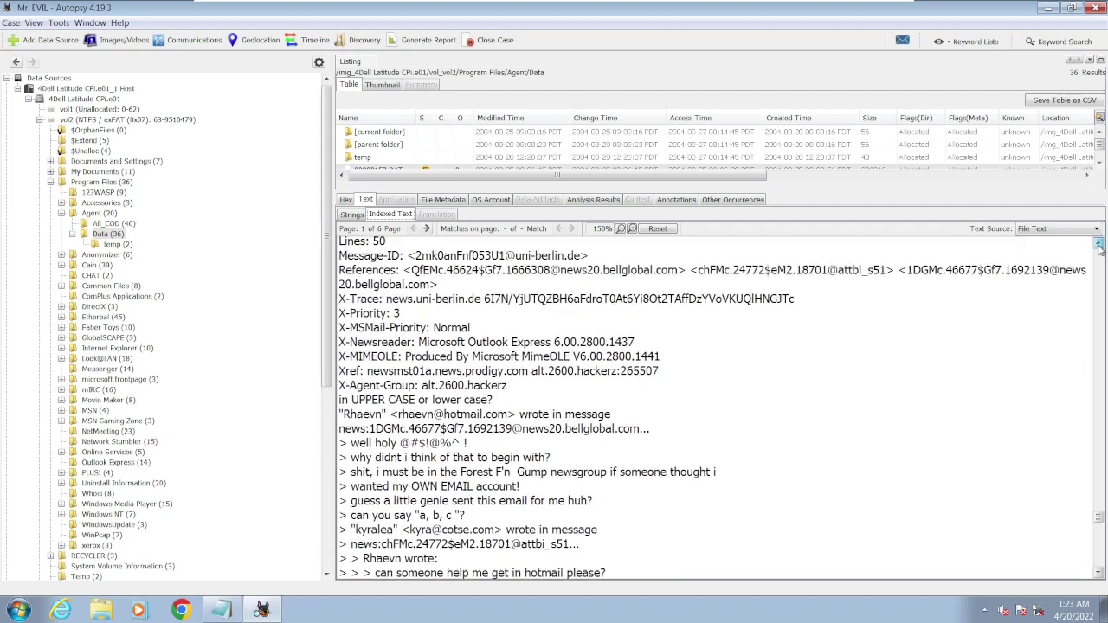
{"action": "left_click", "coordinate": [1099, 246]}
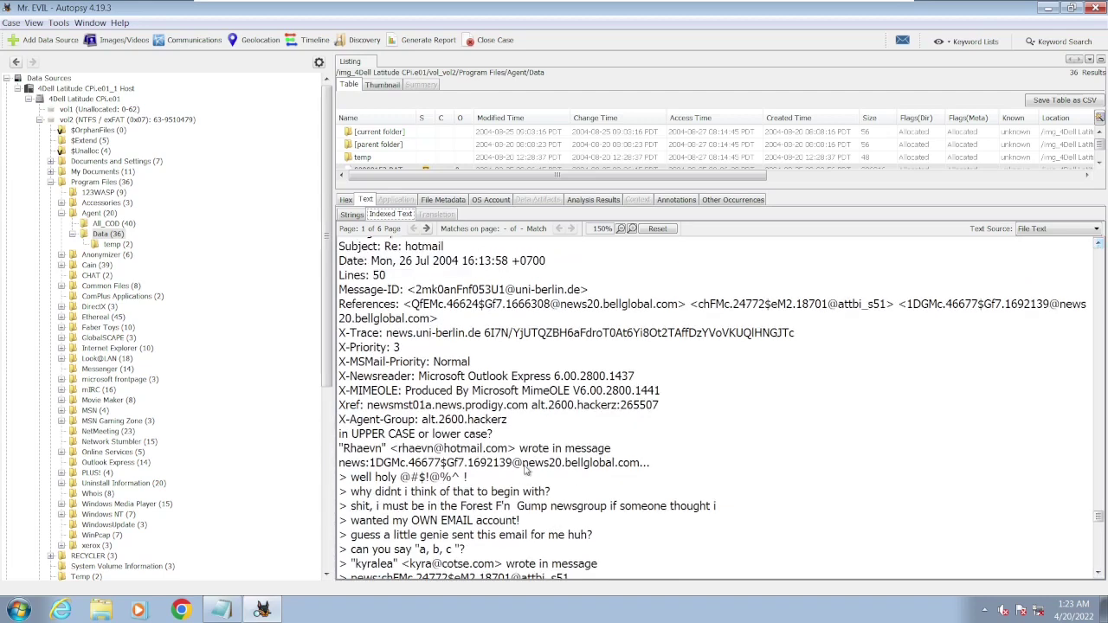
{"action": "left_click_drag", "start_coordinate": [523, 465], "coordinate": [583, 474]}
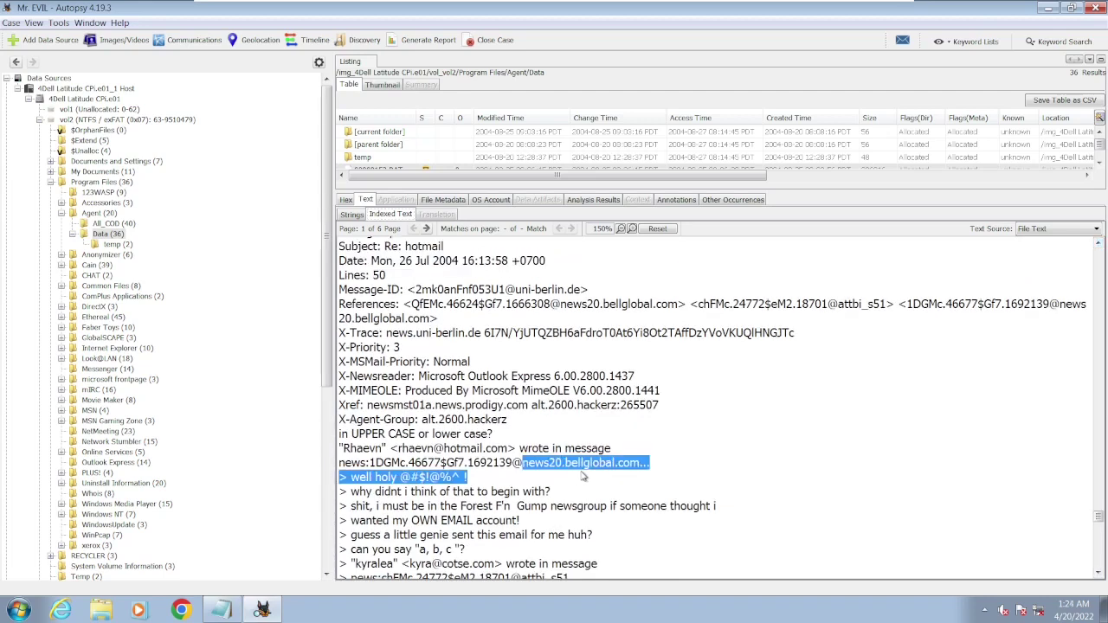
{"action": "left_click", "coordinate": [755, 442]}
{"action": "left_click_drag", "start_coordinate": [550, 492], "coordinate": [358, 494]}
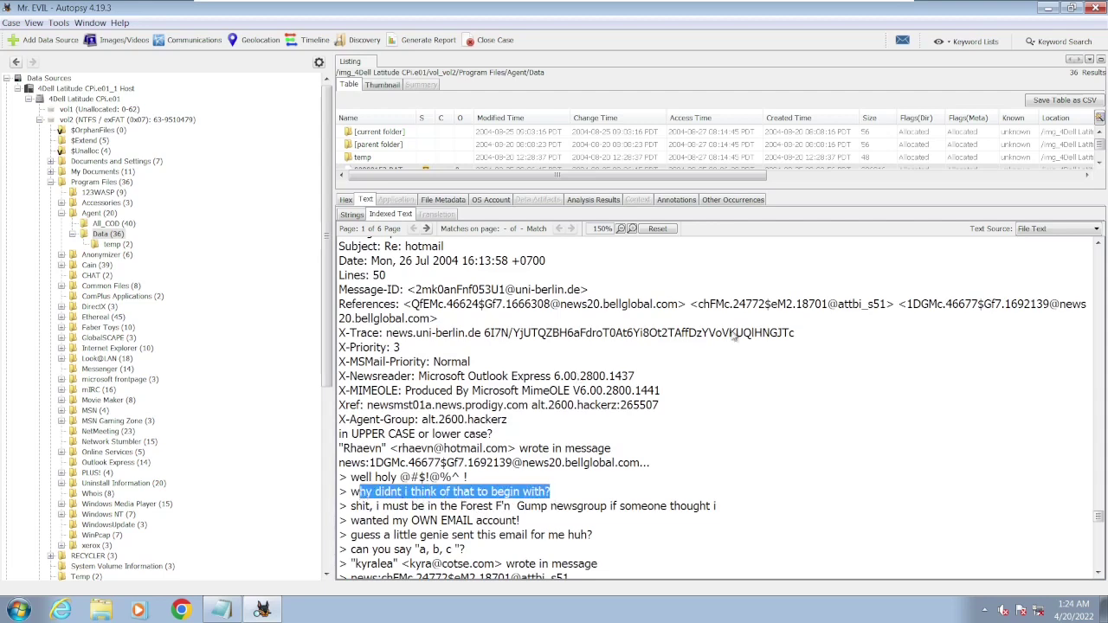
{"action": "left_click", "coordinate": [1099, 246]}
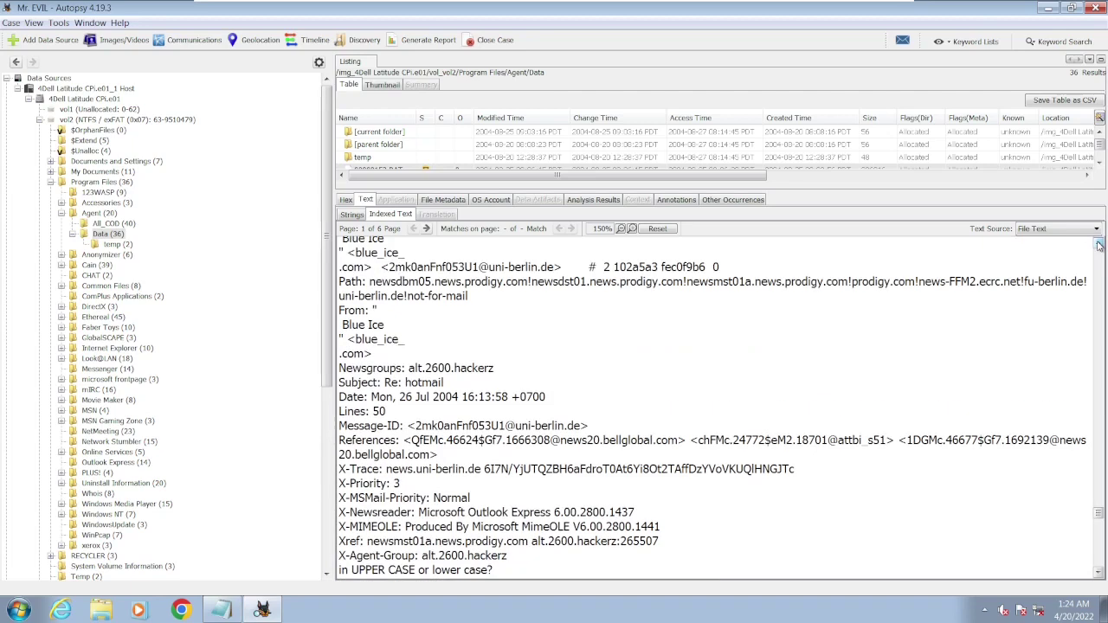
{"action": "left_click", "coordinate": [1099, 246]}
{"action": "left_click", "coordinate": [1099, 246]}
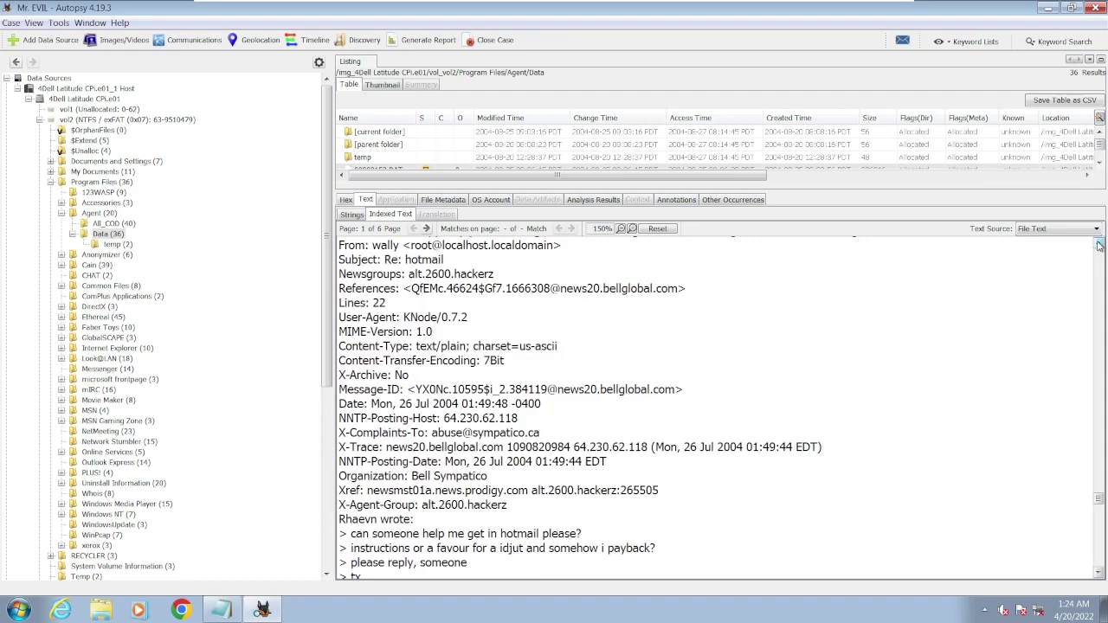
{"action": "left_click", "coordinate": [1098, 246]}
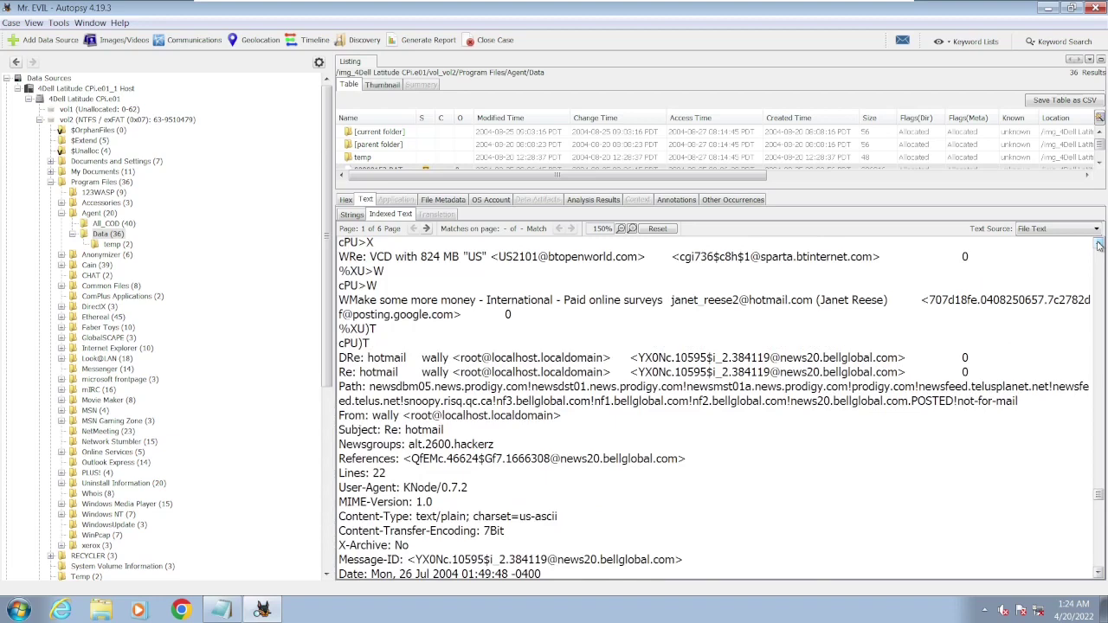
{"action": "left_click_drag", "start_coordinate": [1098, 246], "coordinate": [1098, 246]}
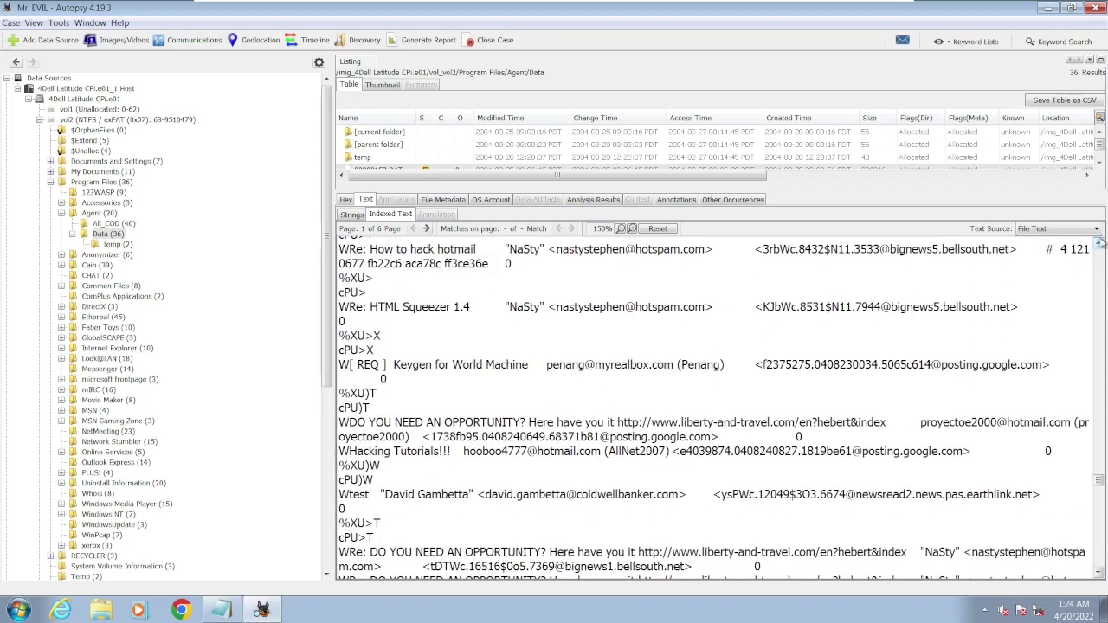
{"action": "left_click_drag", "start_coordinate": [1099, 246], "coordinate": [1098, 245]}
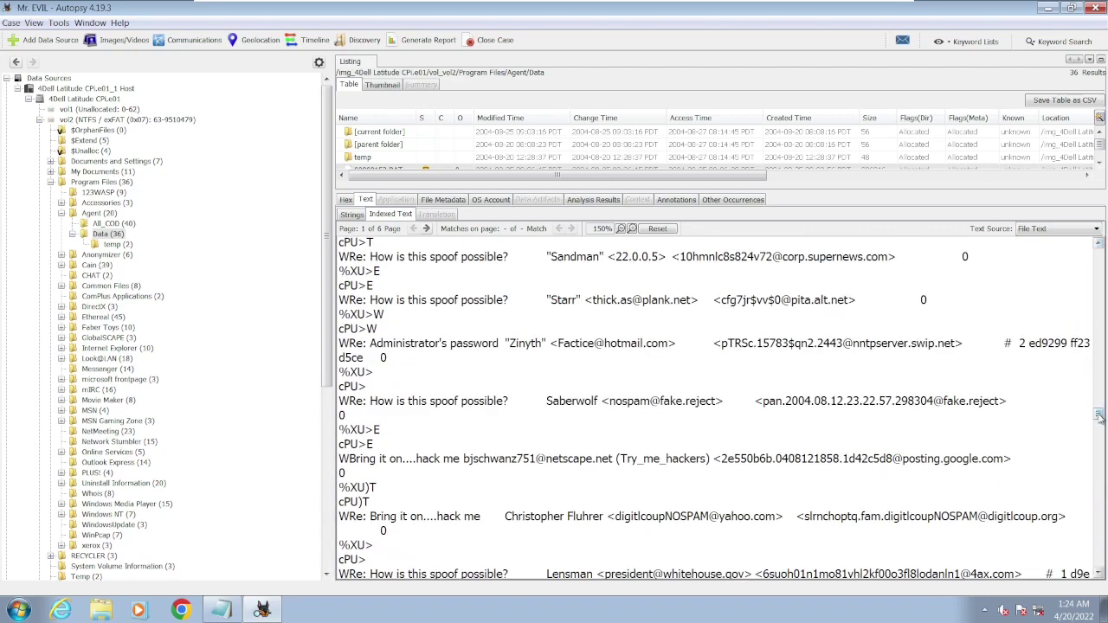
{"action": "left_click", "coordinate": [1100, 394]}
{"action": "left_click_drag", "start_coordinate": [1099, 394], "coordinate": [1104, 253]}
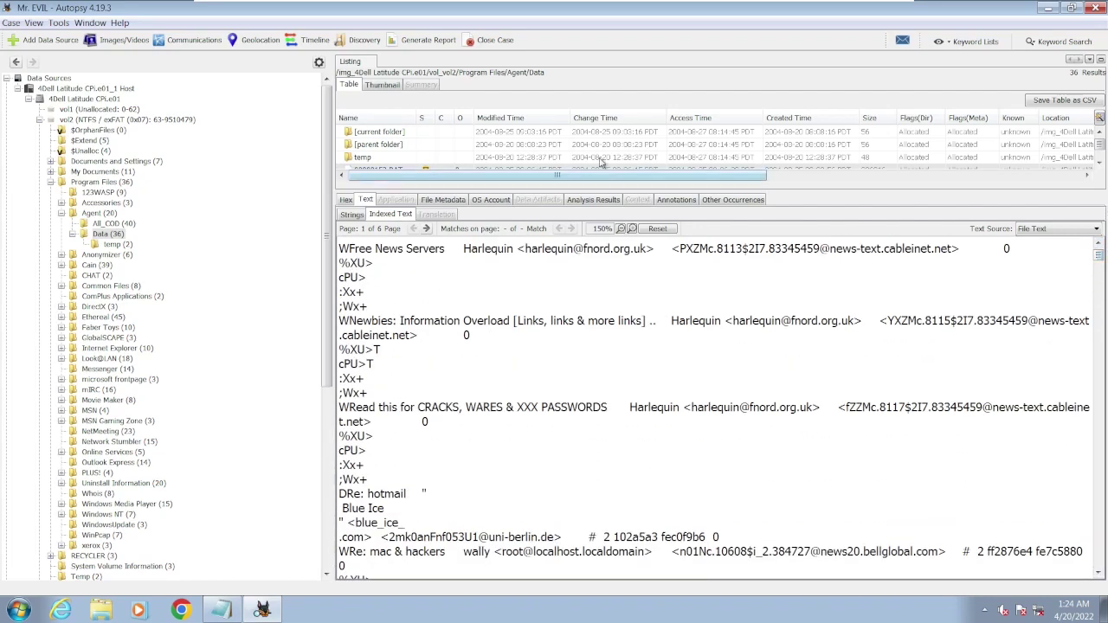
- Step from 00000152.DAT through 00000152.IDX and 00000157.DAT to read 00000157.IDX's text
{"action": "left_click", "coordinate": [420, 168]}
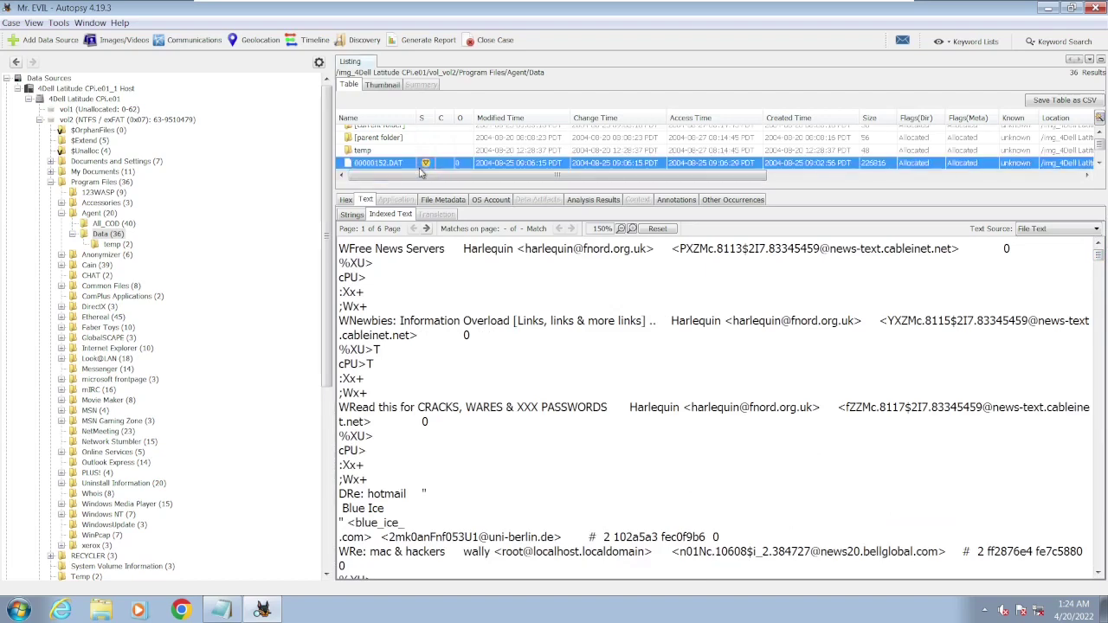
{"action": "left_click", "coordinate": [421, 170]}
{"action": "key", "text": "Down"}
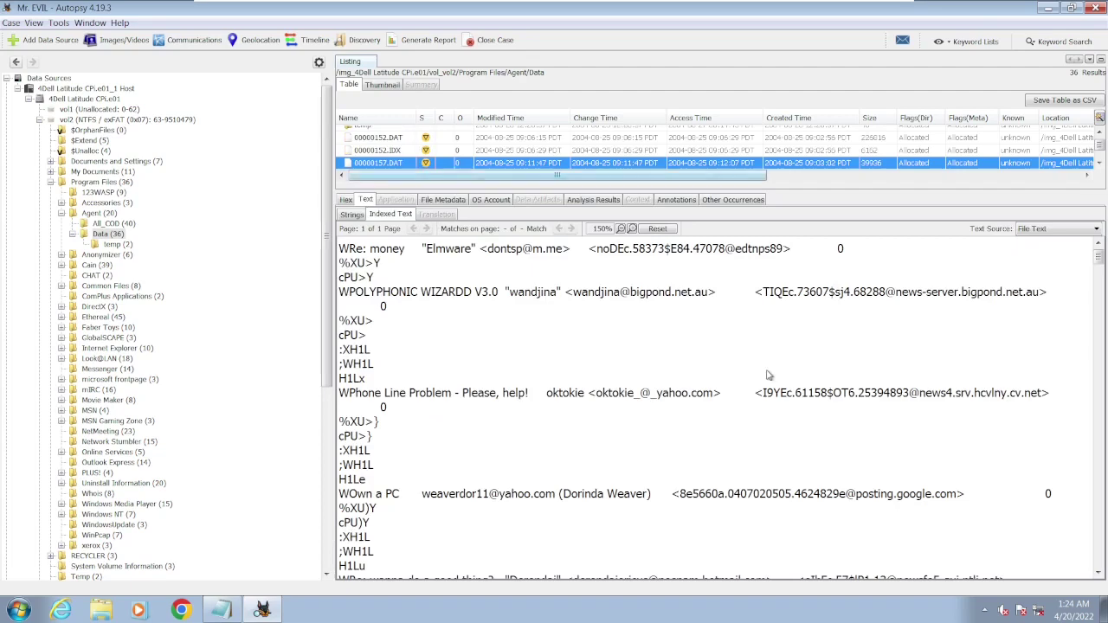
{"action": "scroll", "coordinate": [767, 375], "scroll_direction": "down", "scroll_amount": 15}
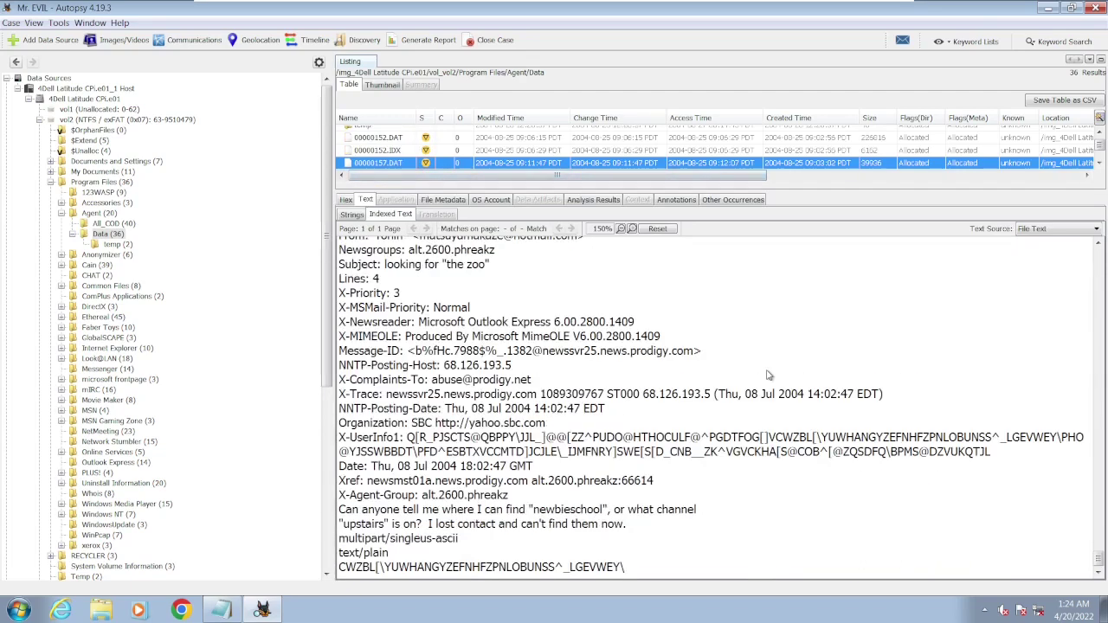
{"action": "left_click", "coordinate": [1098, 244]}
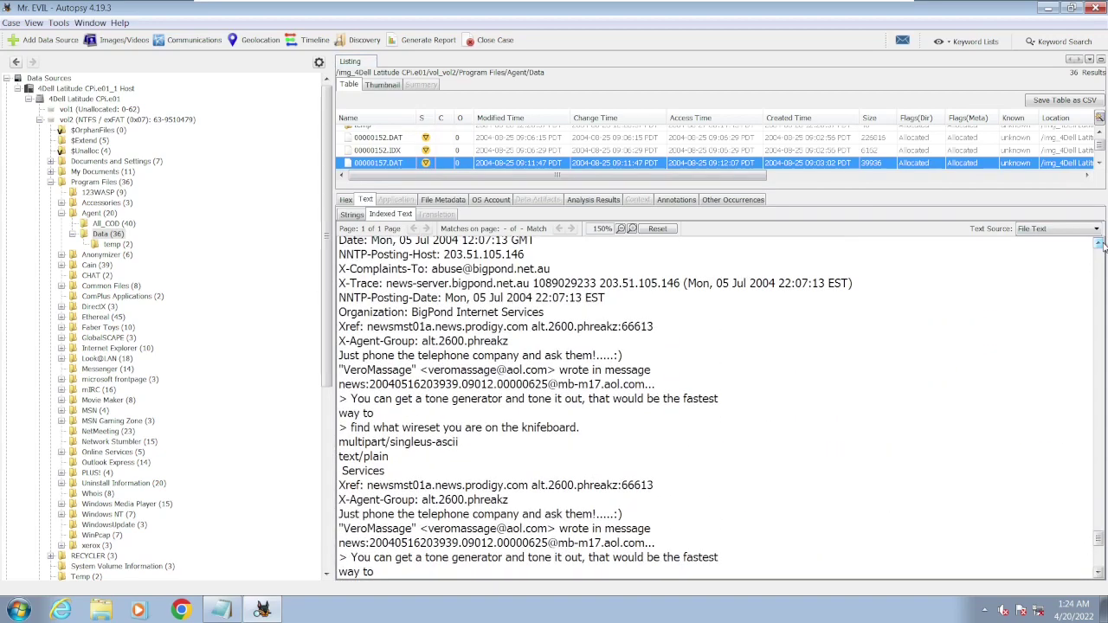
{"action": "left_click", "coordinate": [1101, 243]}
{"action": "left_click", "coordinate": [1101, 243]}
{"action": "left_click", "coordinate": [1101, 243]}
{"action": "left_click_drag", "start_coordinate": [1101, 244], "coordinate": [1101, 245]}
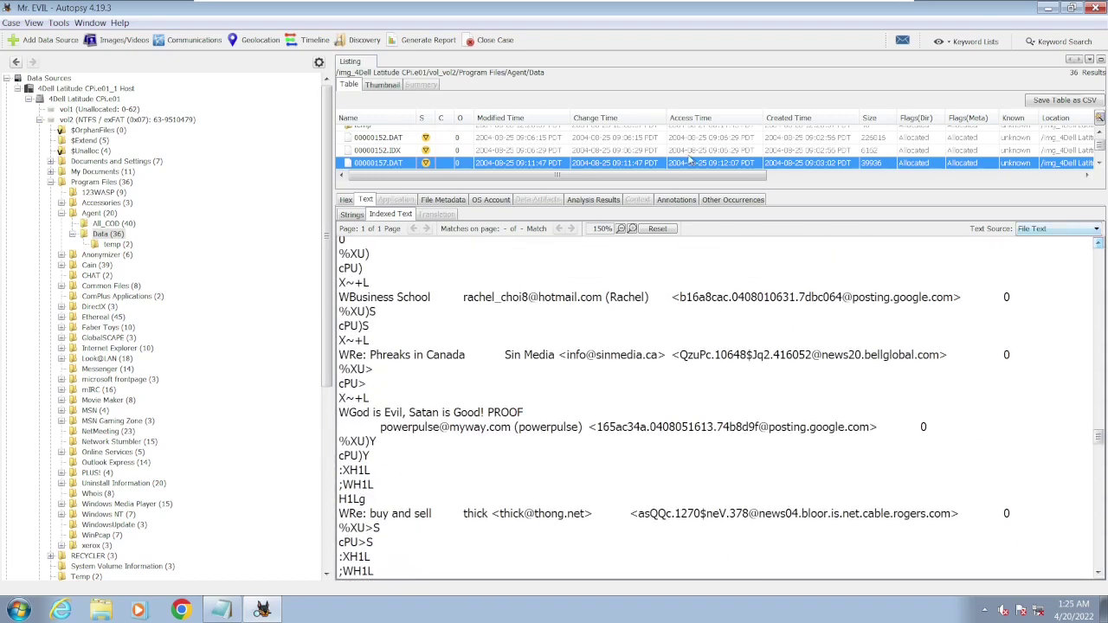
{"action": "key", "text": "Down"}
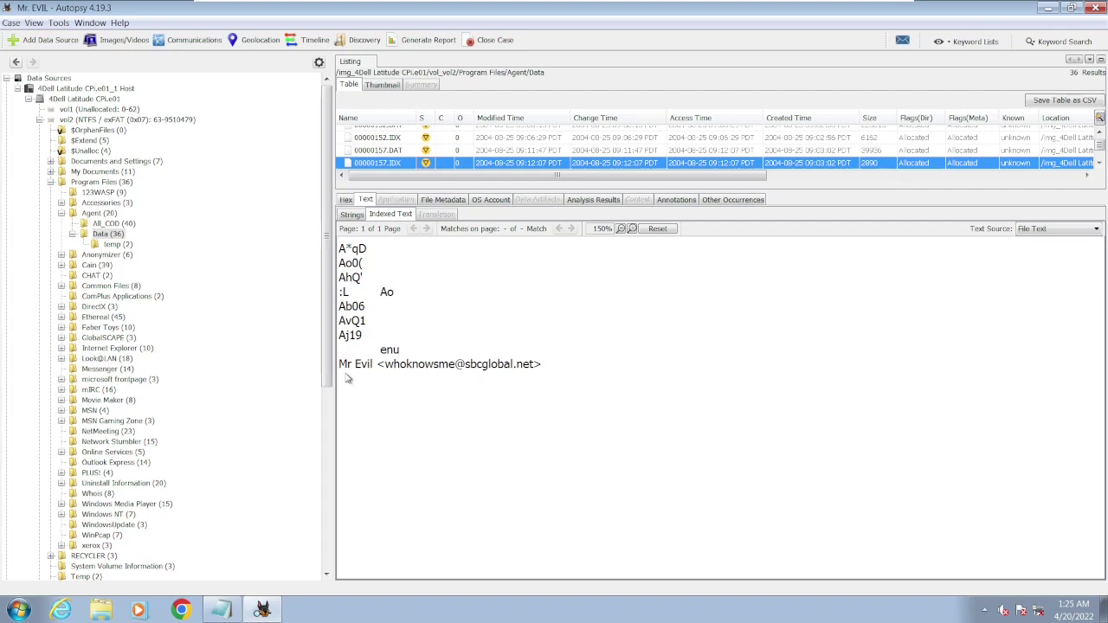
- Highlight the suspect's email address in the 00000157.IDX text, then switch to CONTEXT.txt
{"action": "left_click_drag", "start_coordinate": [341, 371], "coordinate": [537, 367]}
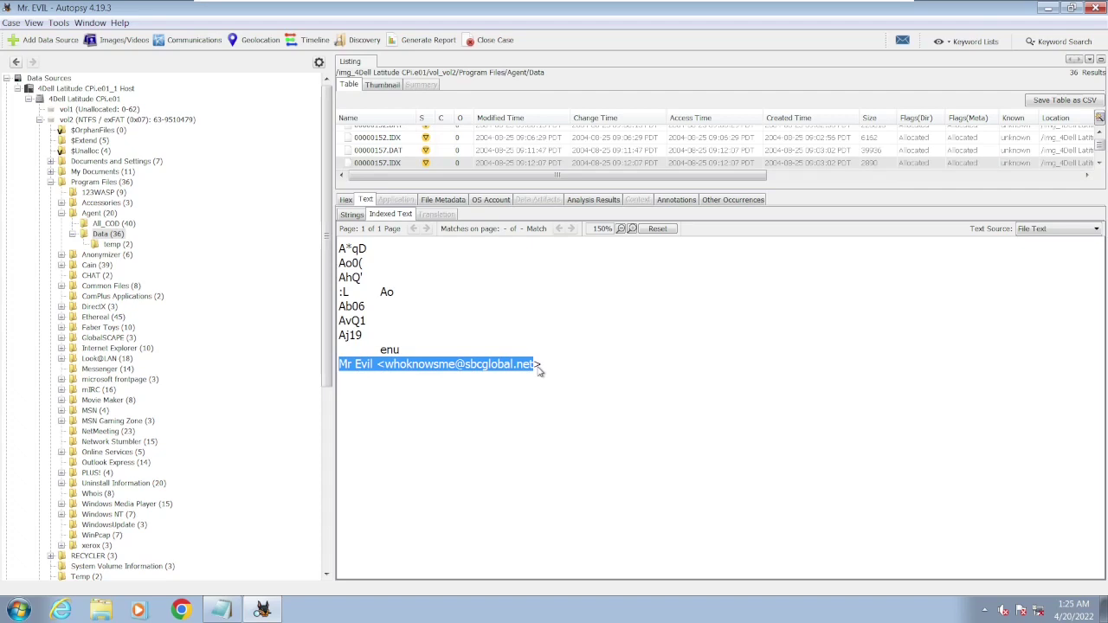
{"action": "left_click", "coordinate": [539, 370]}
{"action": "left_click_drag", "start_coordinate": [538, 371], "coordinate": [340, 370]}
{"action": "left_click", "coordinate": [538, 356]}
{"action": "left_click_drag", "start_coordinate": [535, 367], "coordinate": [388, 368]}
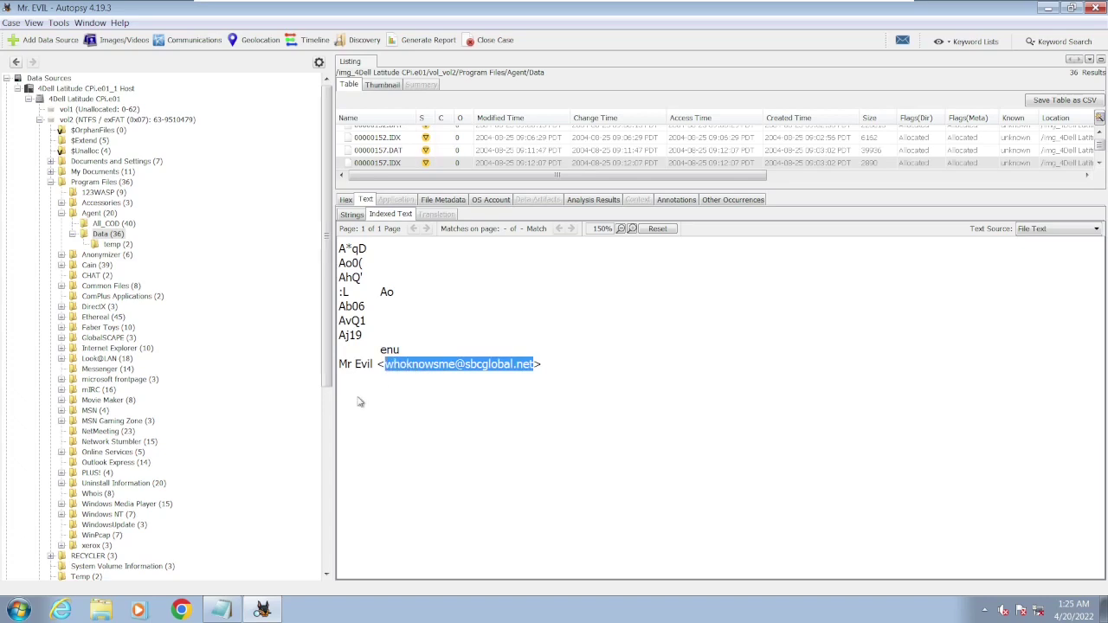
{"action": "left_click", "coordinate": [220, 610]}
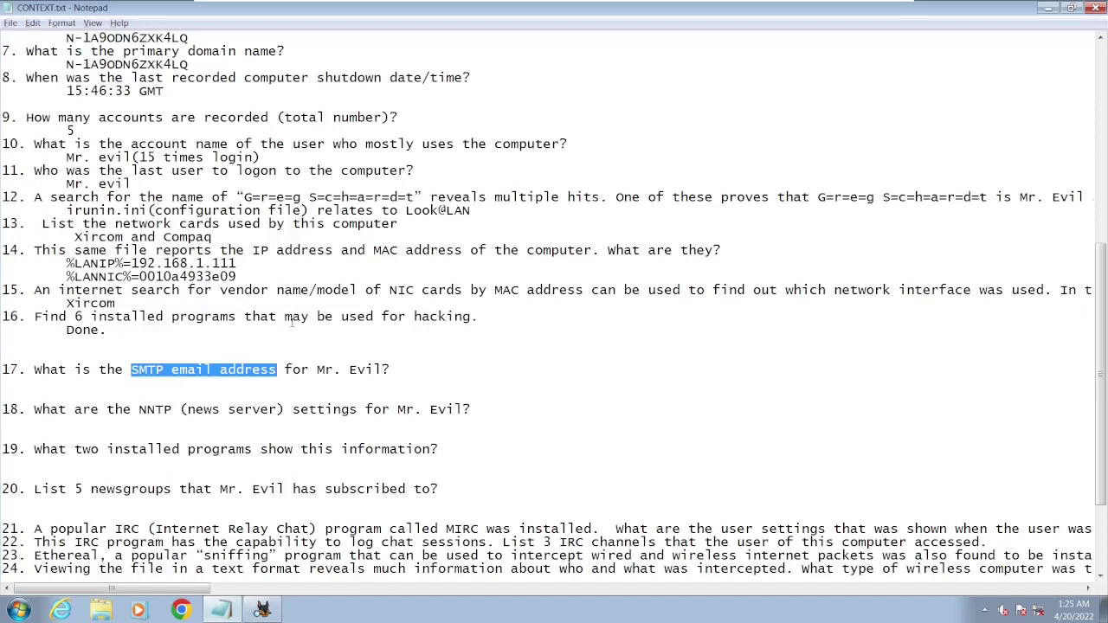
- Enter the suspect's sbcglobal.net SMTP email address as question 17's answer in CONTEXT.txt
{"action": "left_click", "coordinate": [352, 383]}
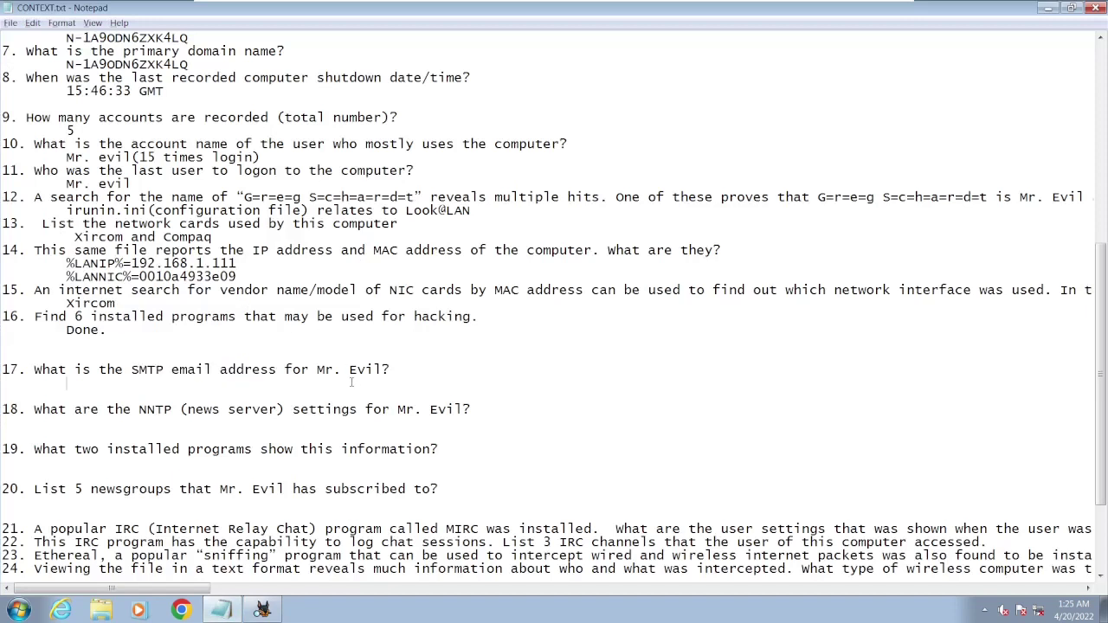
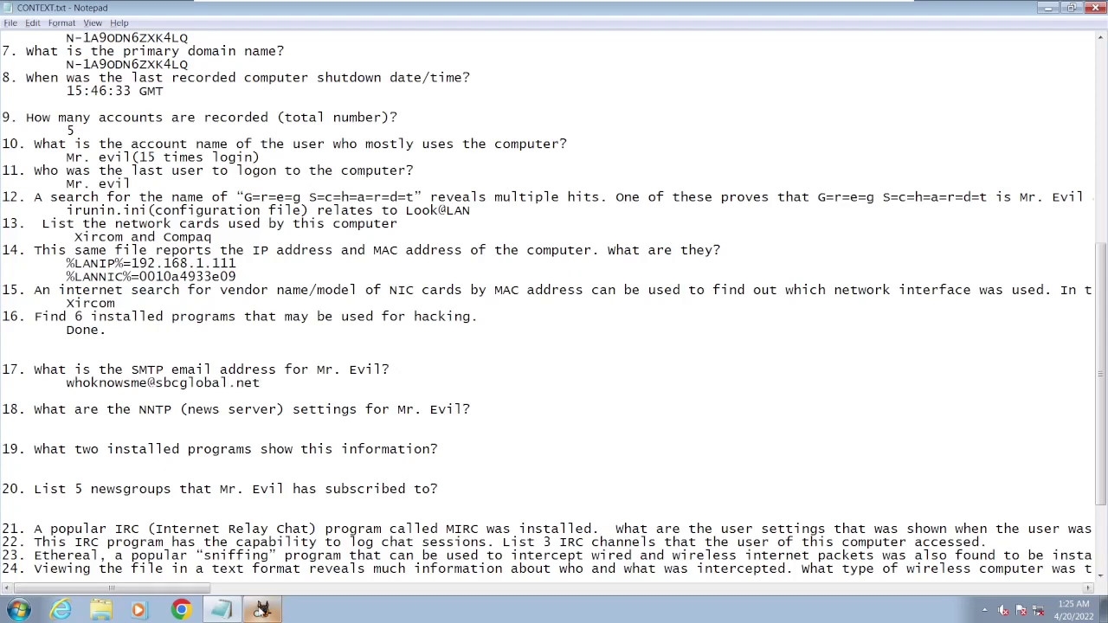
{"action": "left_click", "coordinate": [262, 610]}
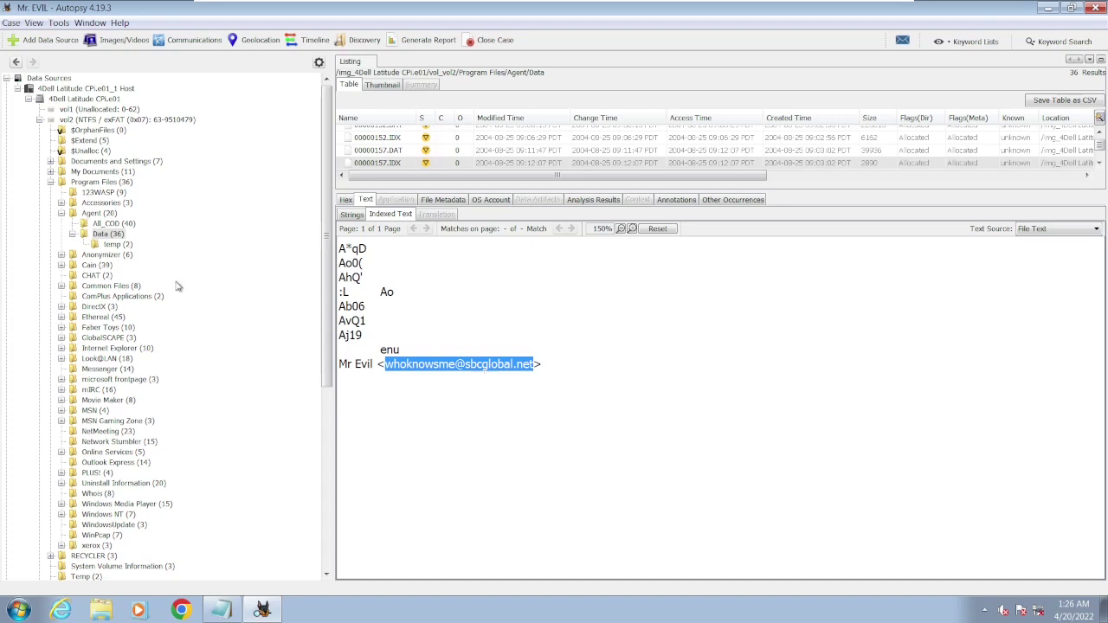
- List the 24 Web Cookies and show the maktoob.com mr[2].txt yearCookie details
{"action": "scroll", "coordinate": [177, 286], "scroll_direction": "down", "scroll_amount": 10}
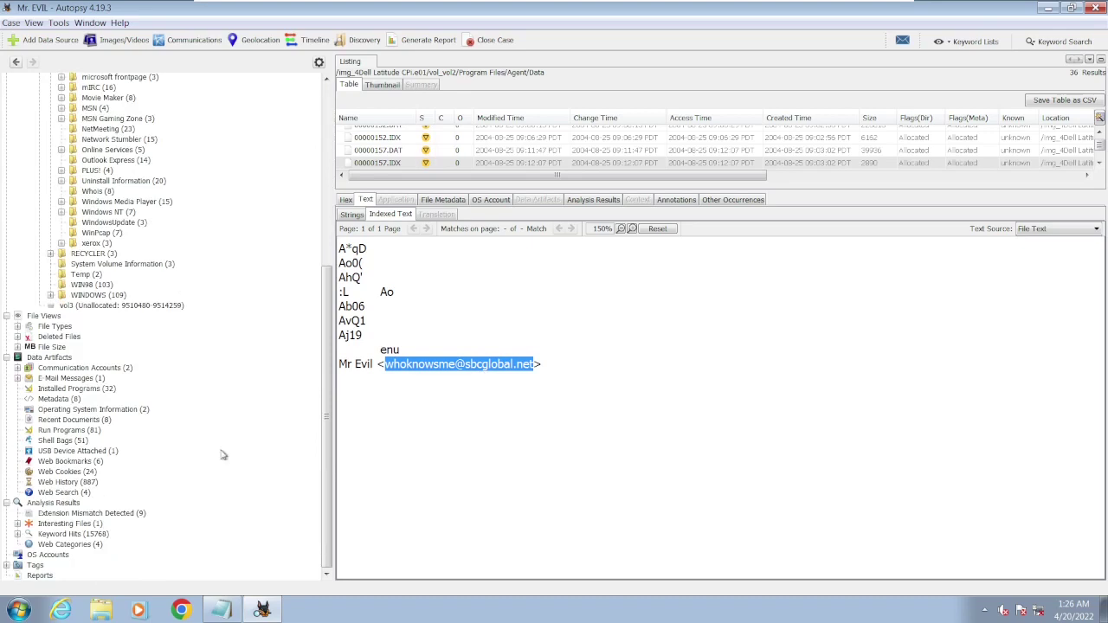
{"action": "left_click", "coordinate": [90, 473]}
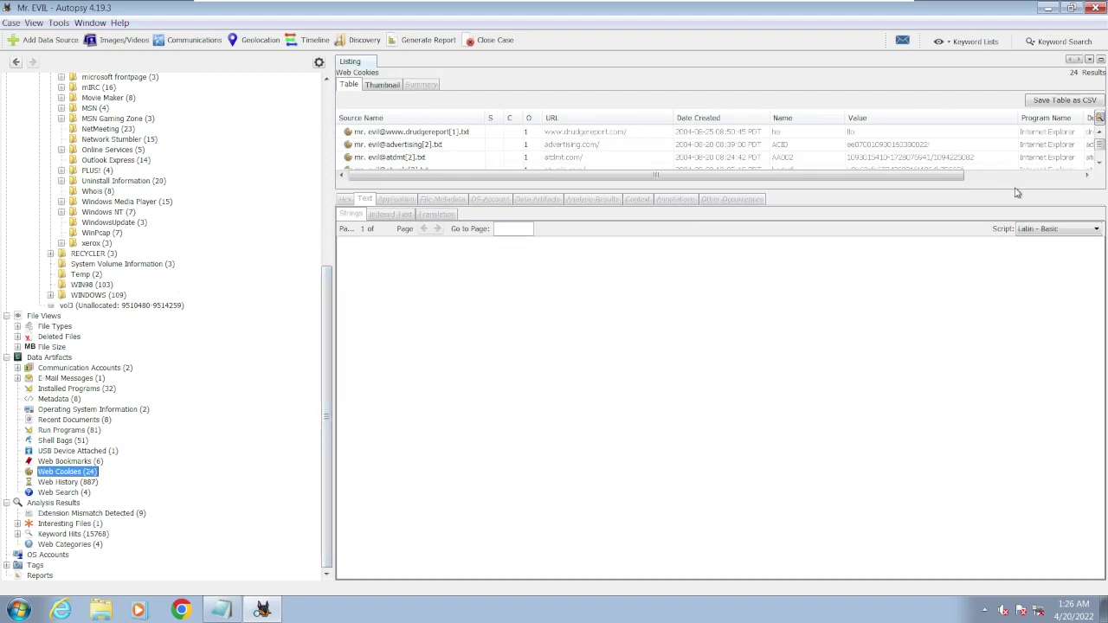
{"action": "left_click_drag", "start_coordinate": [1014, 190], "coordinate": [1006, 405]}
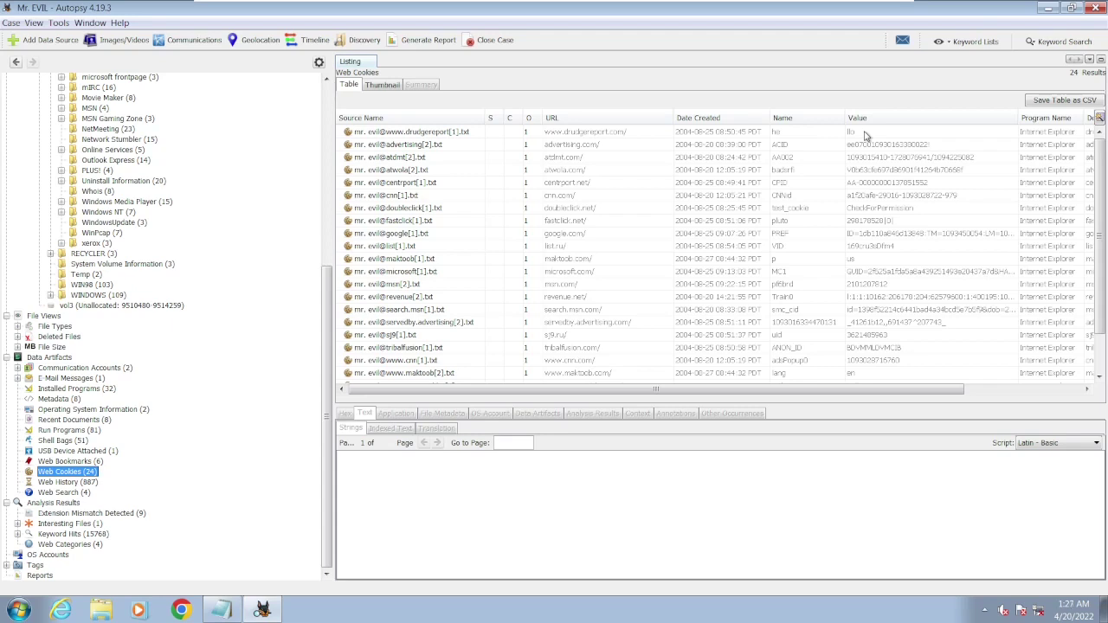
{"action": "scroll", "coordinate": [864, 134], "scroll_direction": "down", "scroll_amount": 2}
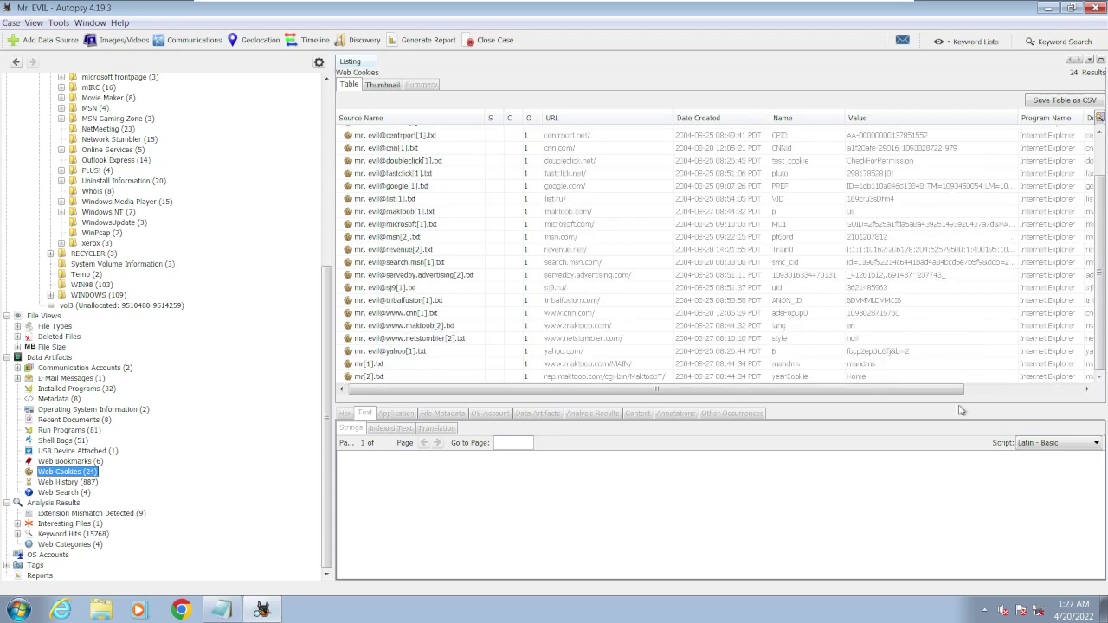
{"action": "left_click", "coordinate": [871, 378]}
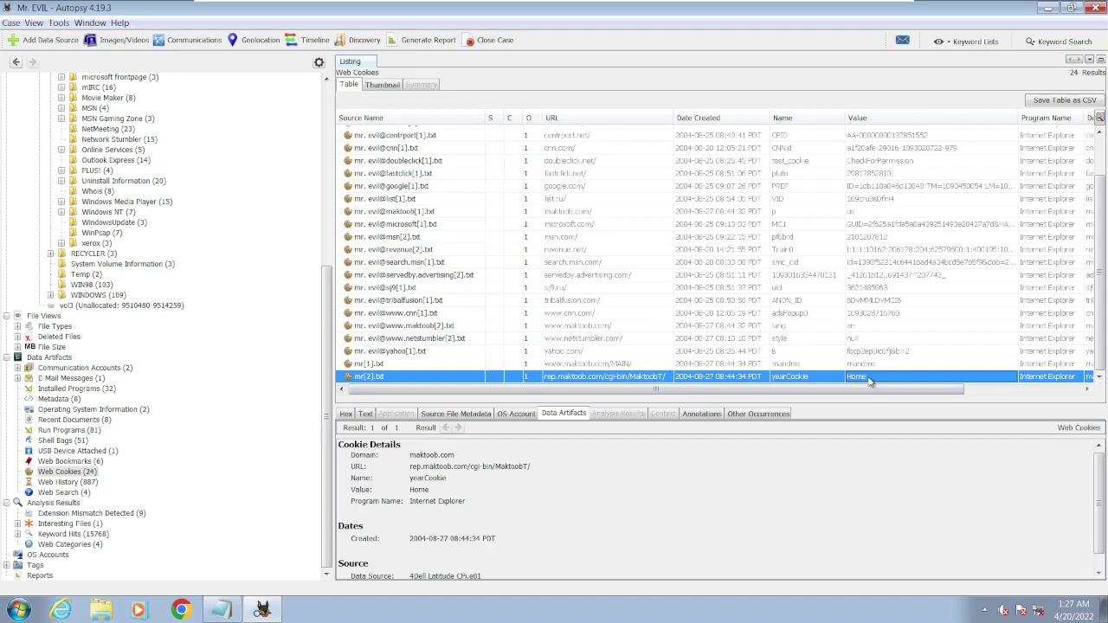
{"action": "scroll", "coordinate": [871, 381], "scroll_direction": "up", "scroll_amount": 2}
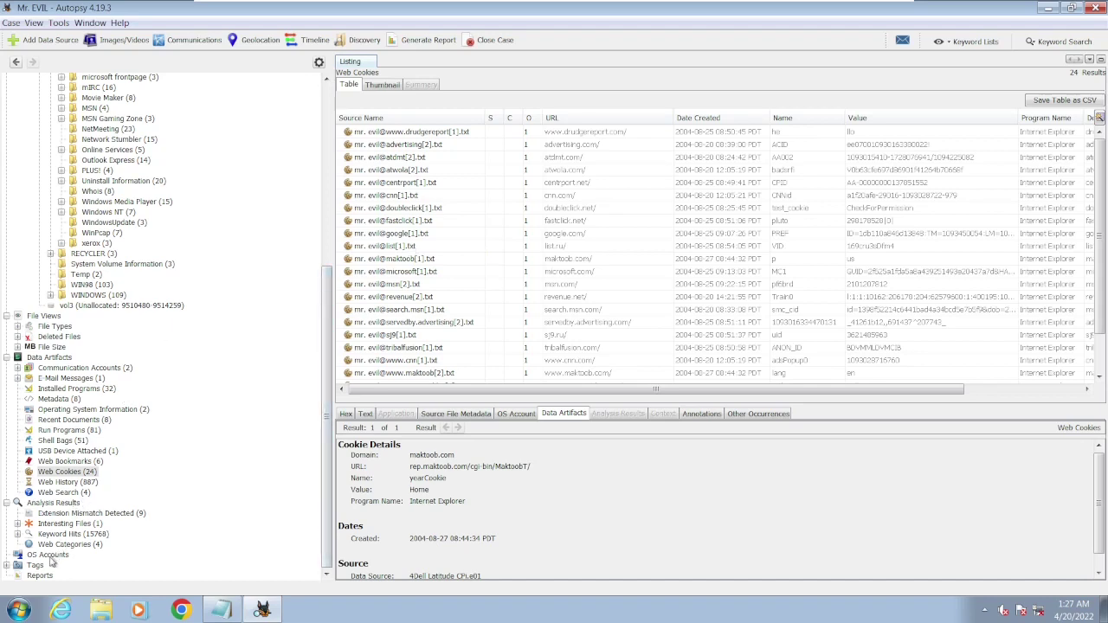
- Run a keyword search of the whole image for 'email' instead of 'wireless'
{"action": "left_click", "coordinate": [1032, 43]}
{"action": "double_click", "coordinate": [970, 64]}
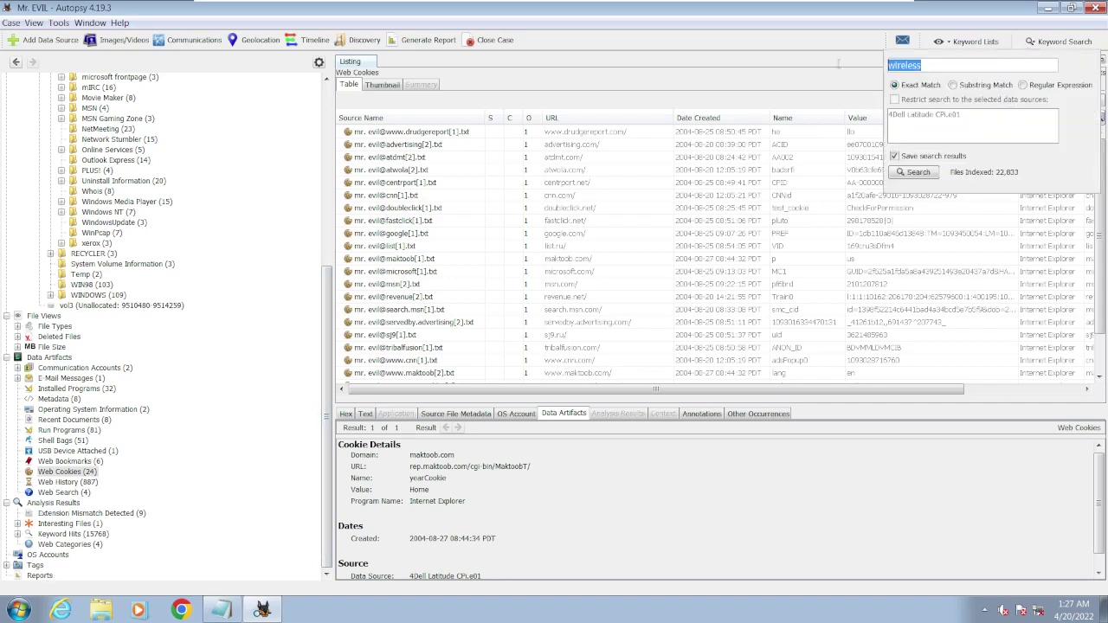
{"action": "type", "text": "email"}
{"action": "left_click", "coordinate": [924, 173]}
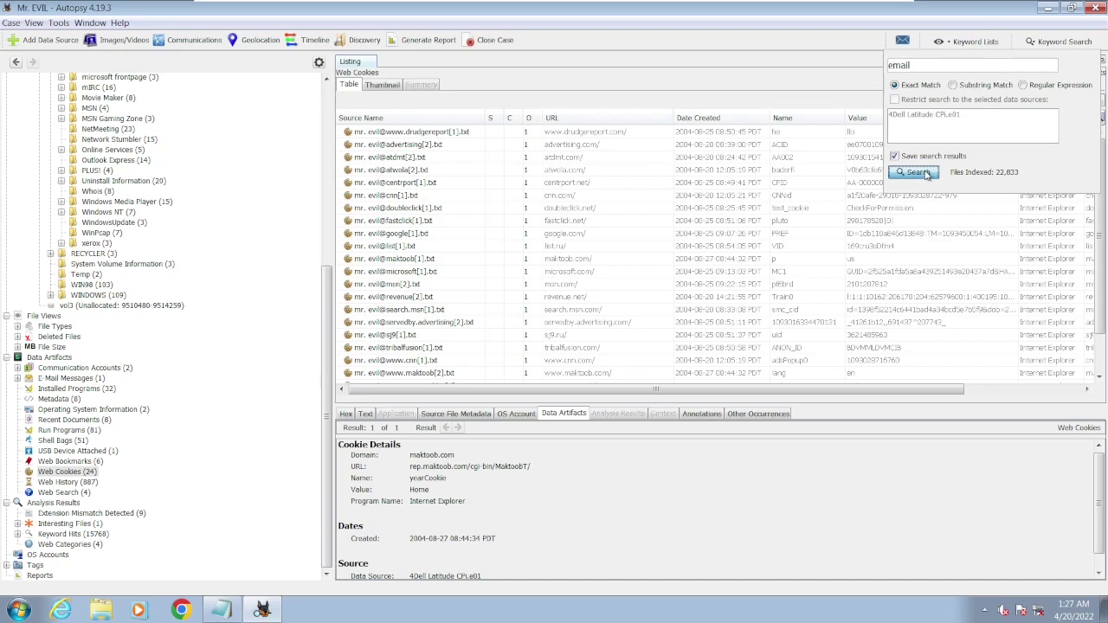
{"action": "left_click", "coordinate": [921, 173]}
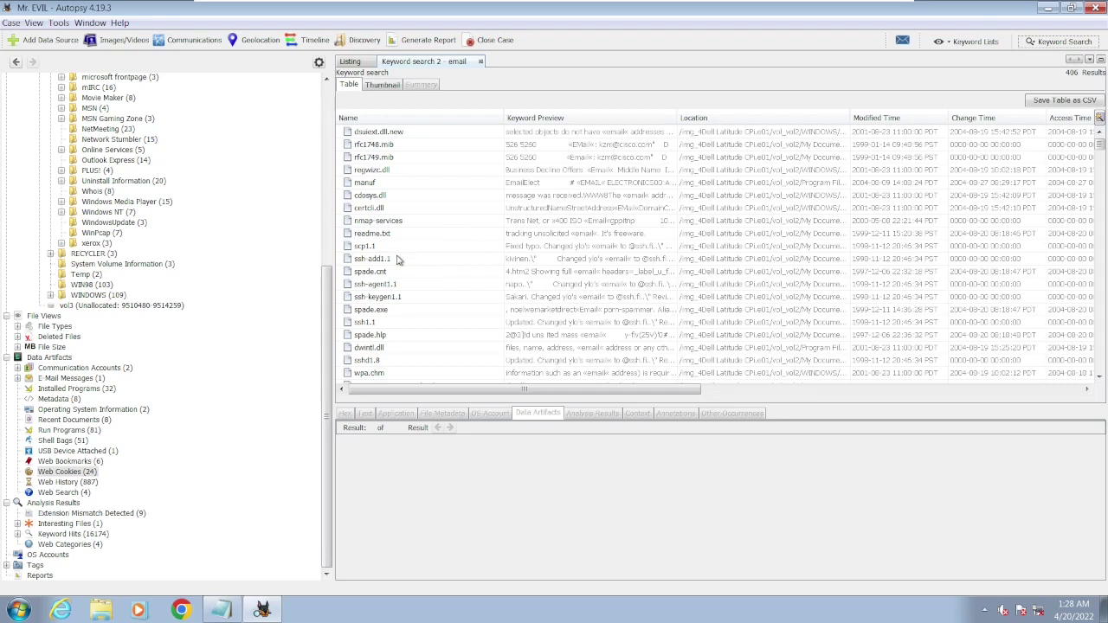
- Scroll through the 406 email hits, then close the 'Keyword search 2 - email' results
{"action": "scroll", "coordinate": [398, 260], "scroll_direction": "down", "scroll_amount": 3}
{"action": "scroll", "coordinate": [398, 259], "scroll_direction": "down", "scroll_amount": 3}
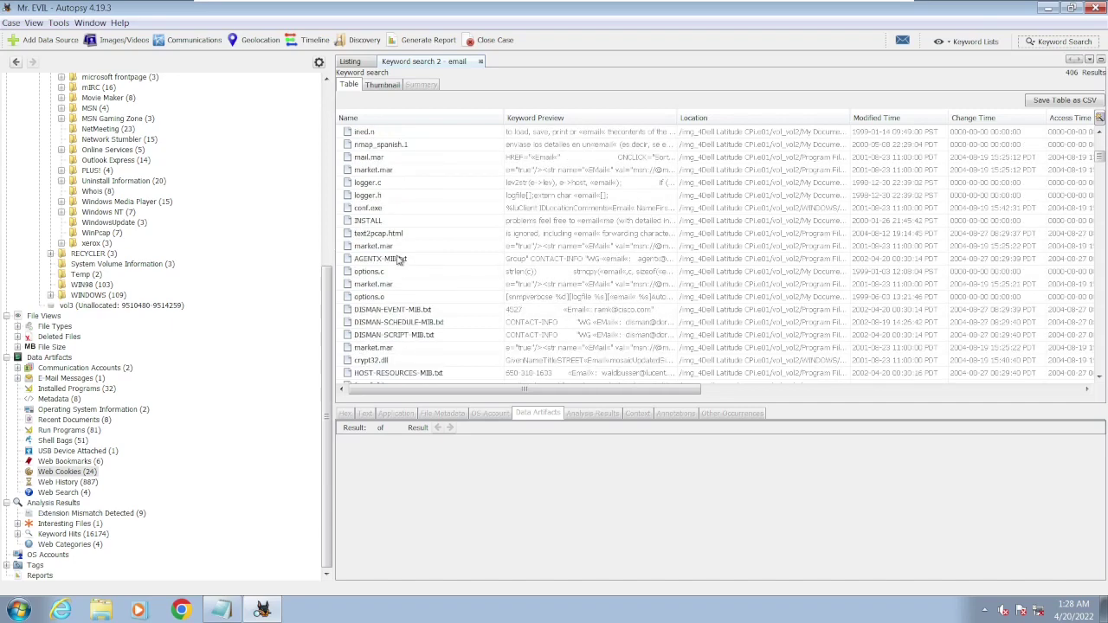
{"action": "scroll", "coordinate": [397, 259], "scroll_direction": "down", "scroll_amount": 5}
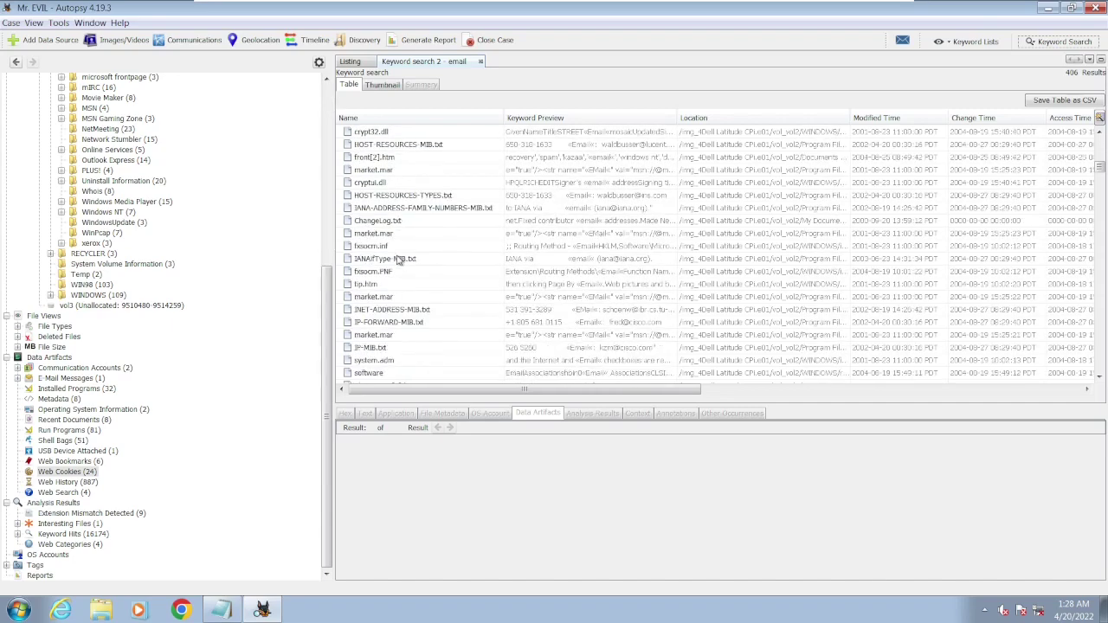
{"action": "scroll", "coordinate": [398, 259], "scroll_direction": "down", "scroll_amount": 6}
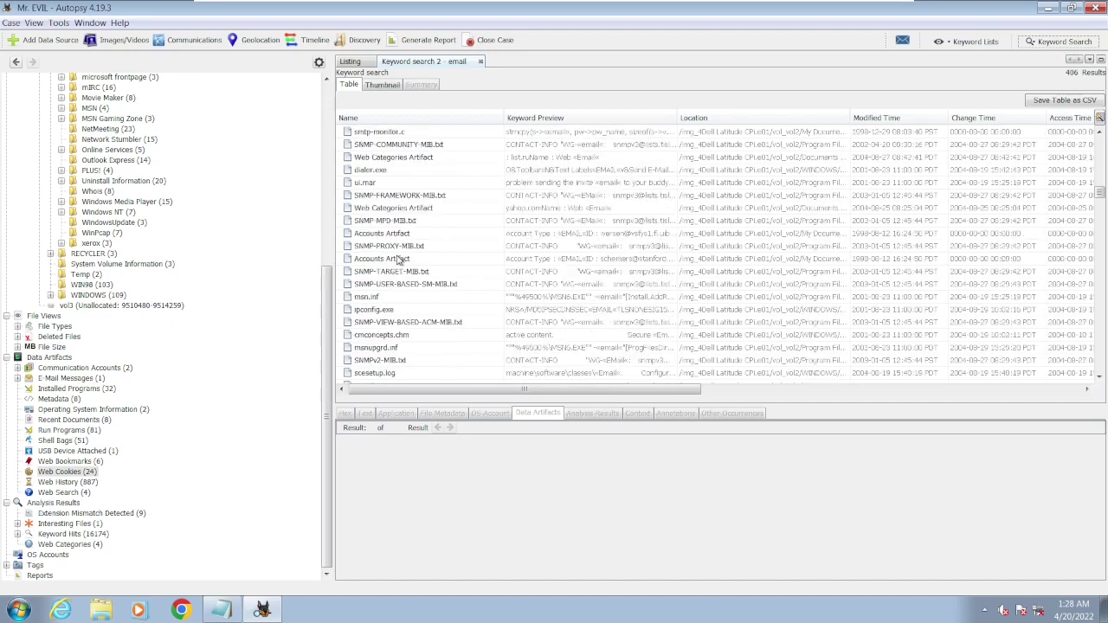
{"action": "scroll", "coordinate": [397, 260], "scroll_direction": "down", "scroll_amount": 6}
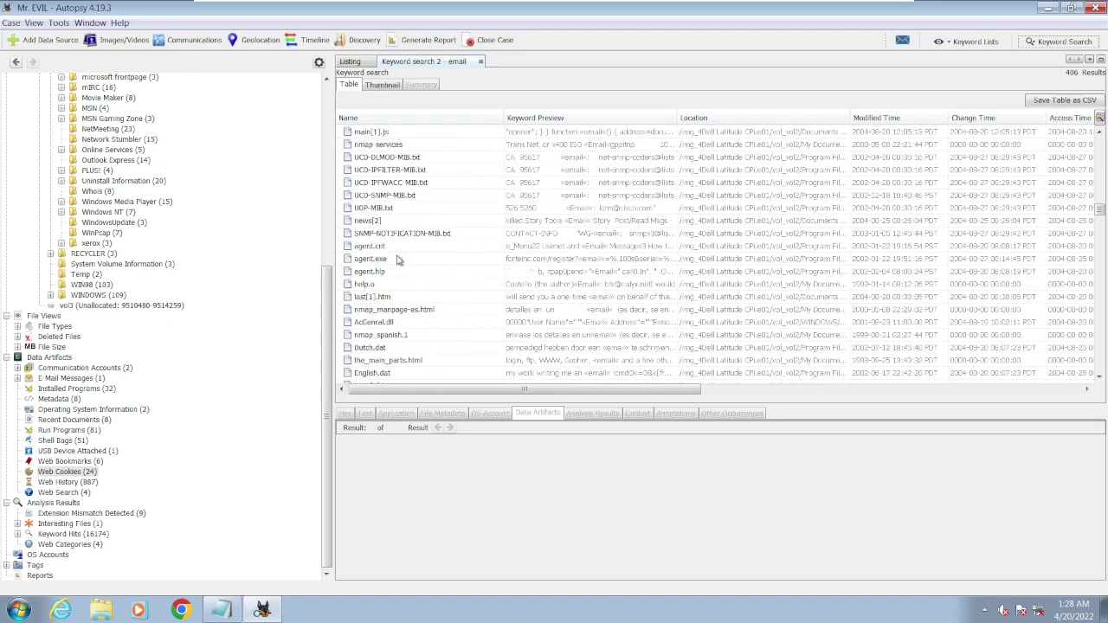
{"action": "scroll", "coordinate": [398, 260], "scroll_direction": "down", "scroll_amount": 5}
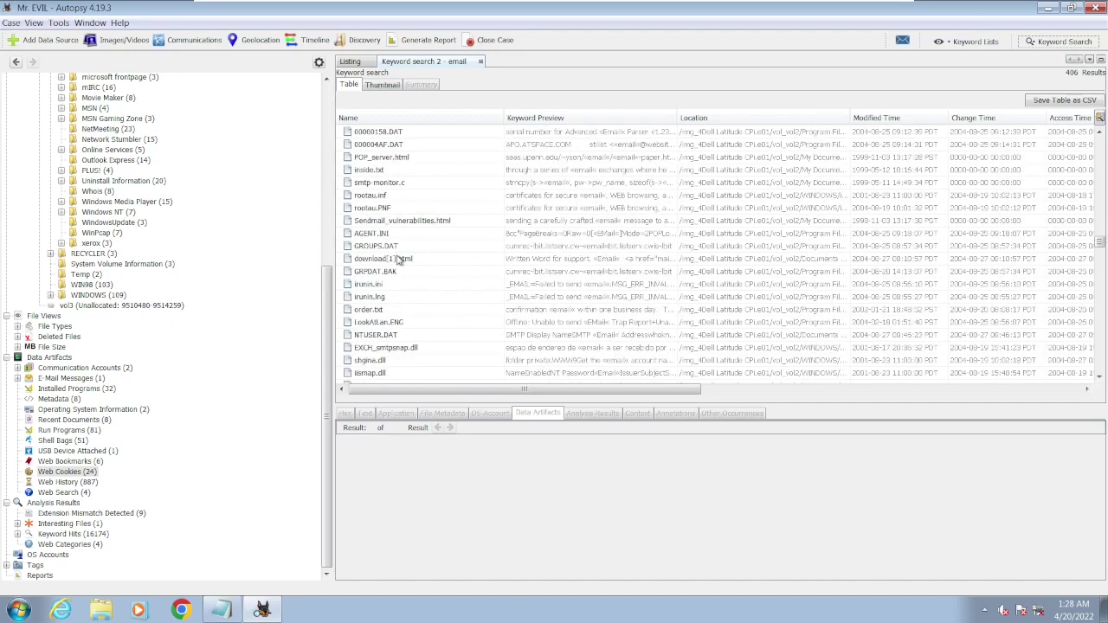
{"action": "left_click", "coordinate": [481, 63]}
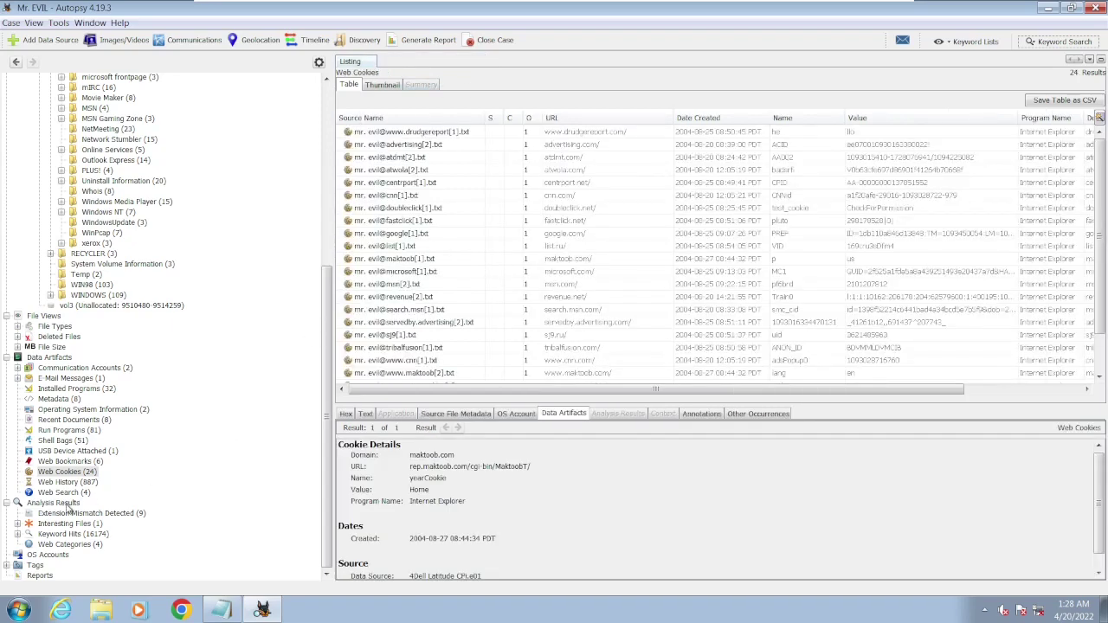
- List the 12 RegRipper reports, show the SAM report's text, and bring up Windows Explorer
{"action": "left_click", "coordinate": [48, 576]}
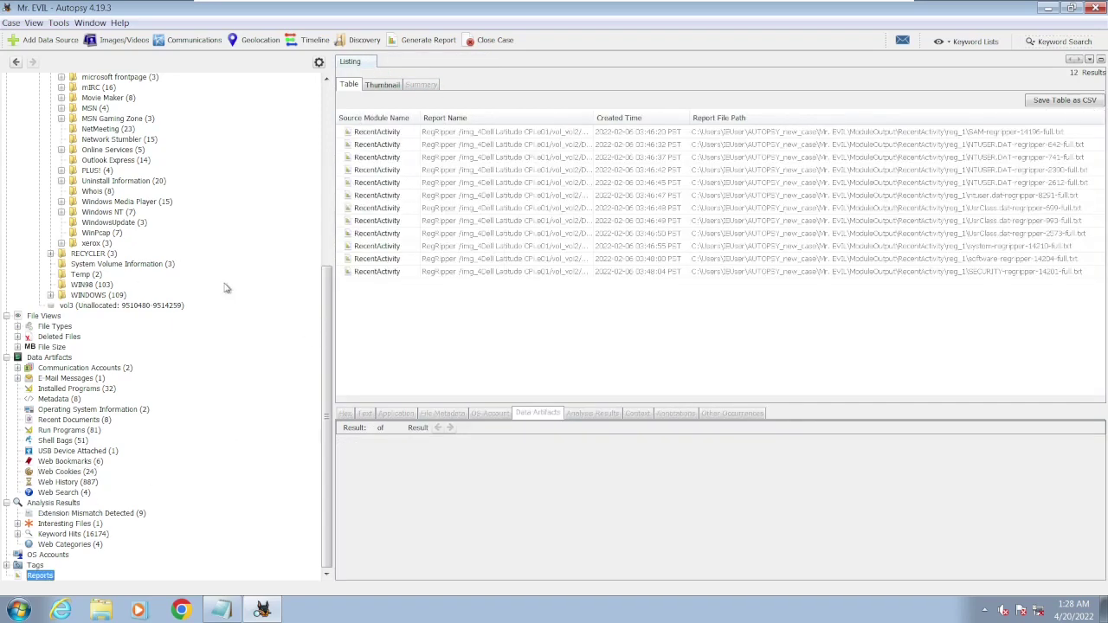
{"action": "scroll", "coordinate": [152, 199], "scroll_direction": "up", "scroll_amount": 10}
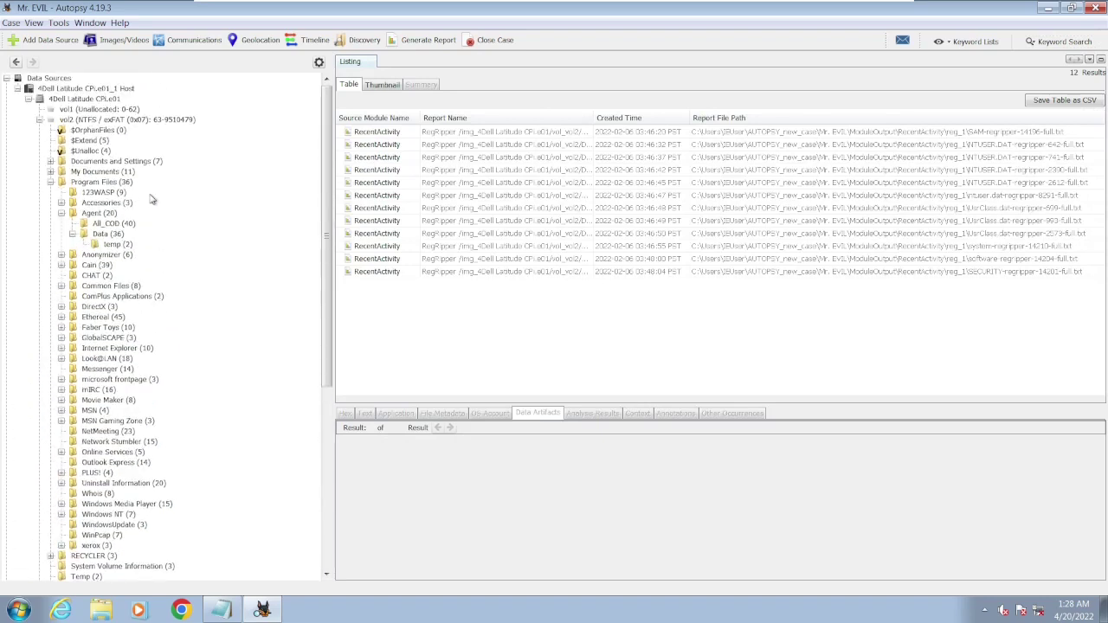
{"action": "left_click", "coordinate": [40, 120]}
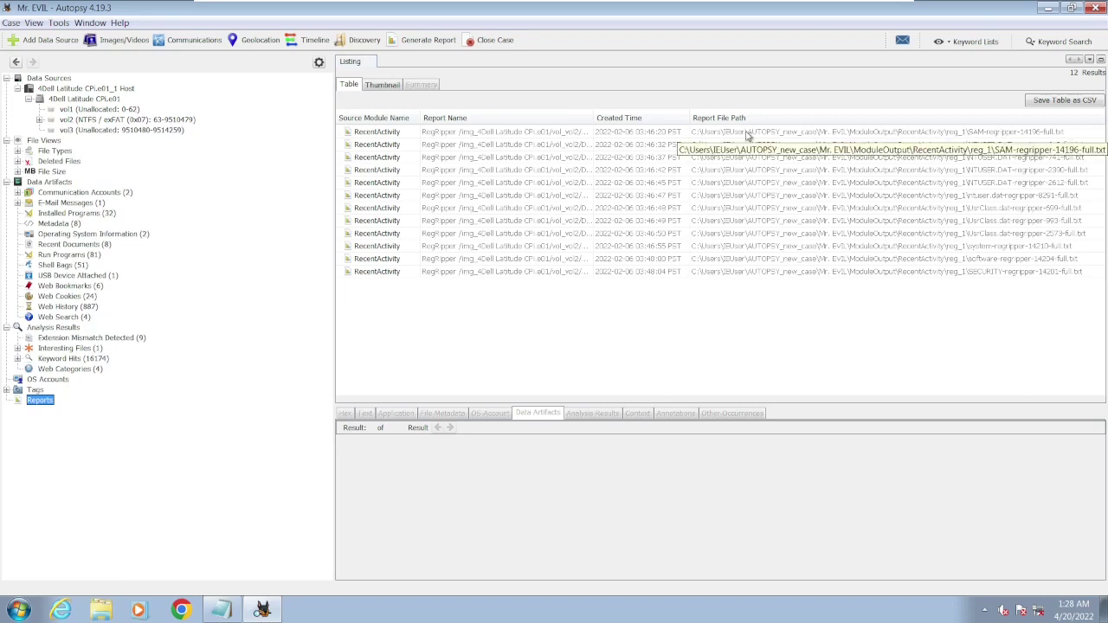
{"action": "left_click", "coordinate": [749, 135]}
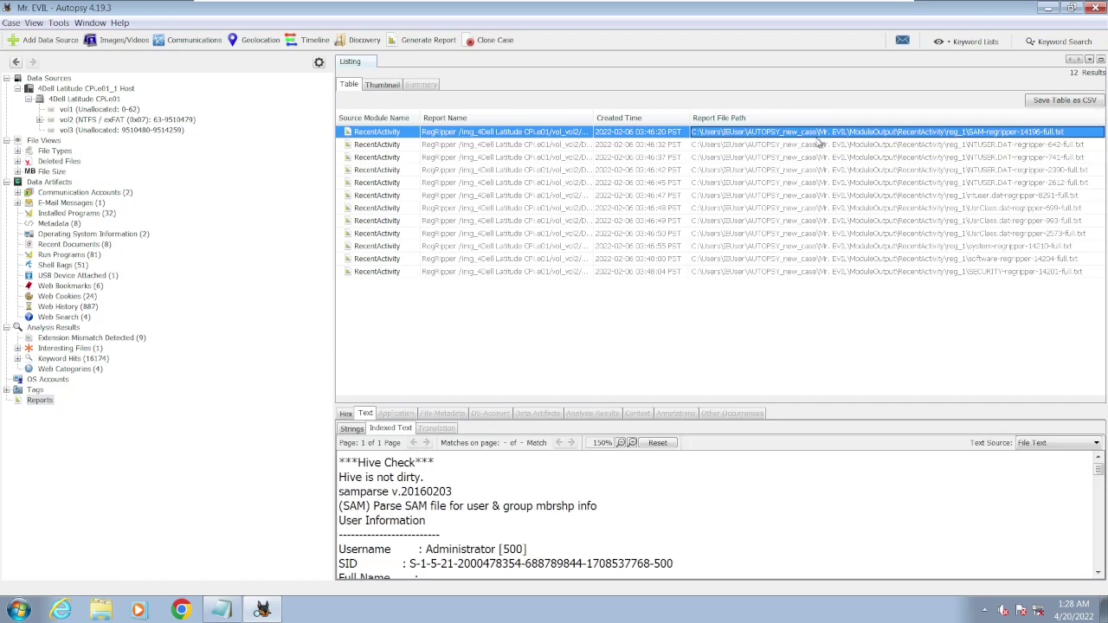
{"action": "left_click", "coordinate": [104, 604]}
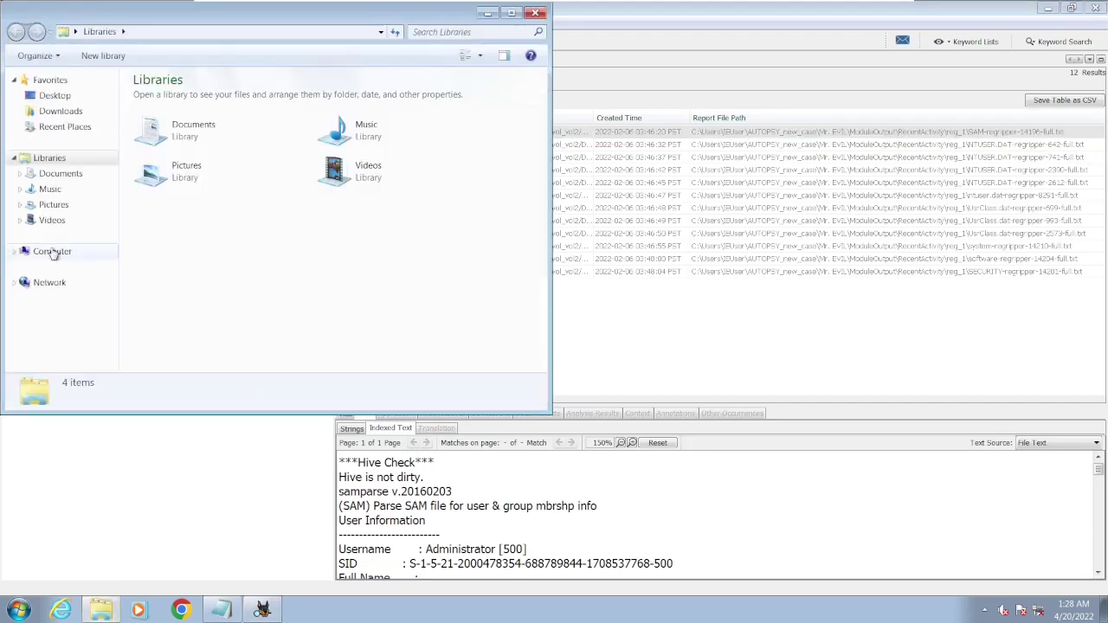
- Browse C:\Users\IEUser\AUTOPSY_new_case\Mr. EVIL\ModuleOutput\RecentActivity in Explorer
{"action": "left_click", "coordinate": [52, 251]}
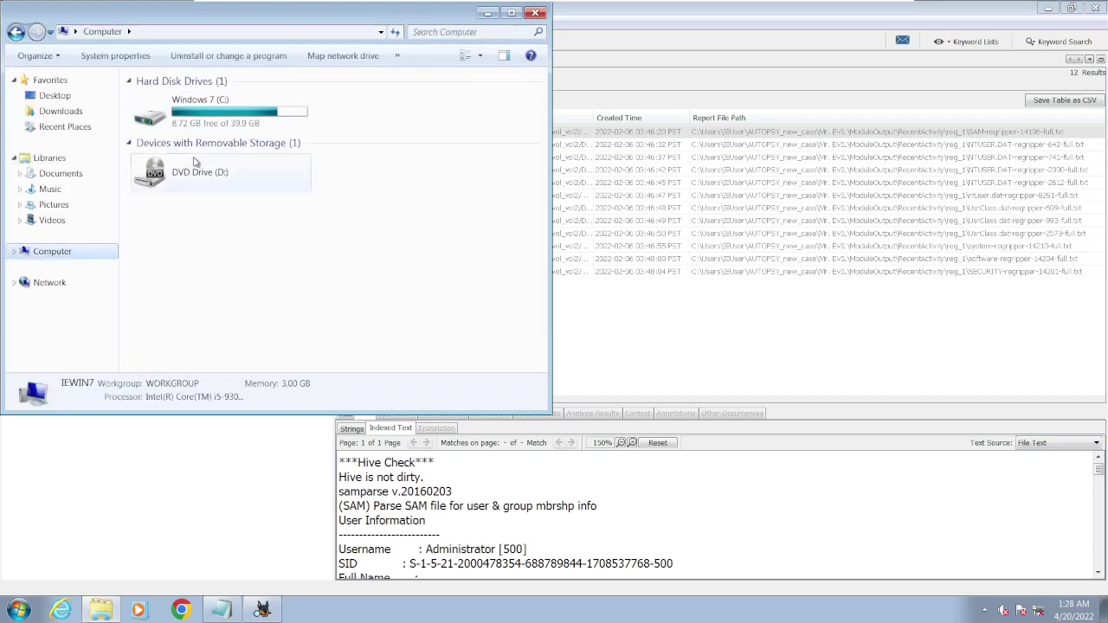
{"action": "double_click", "coordinate": [229, 128]}
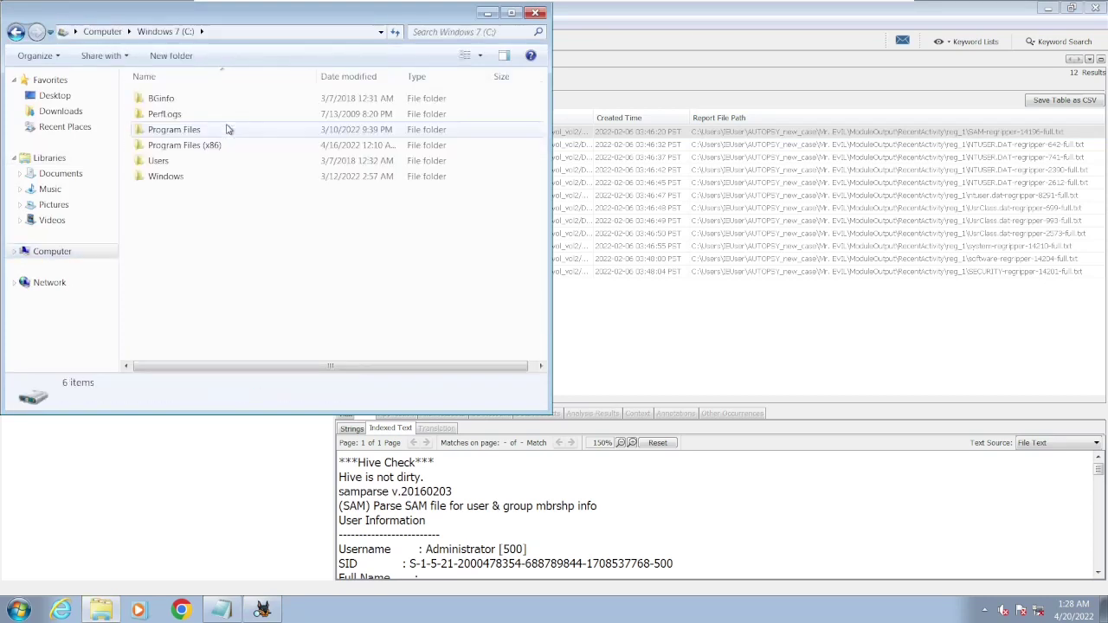
{"action": "double_click", "coordinate": [162, 161]}
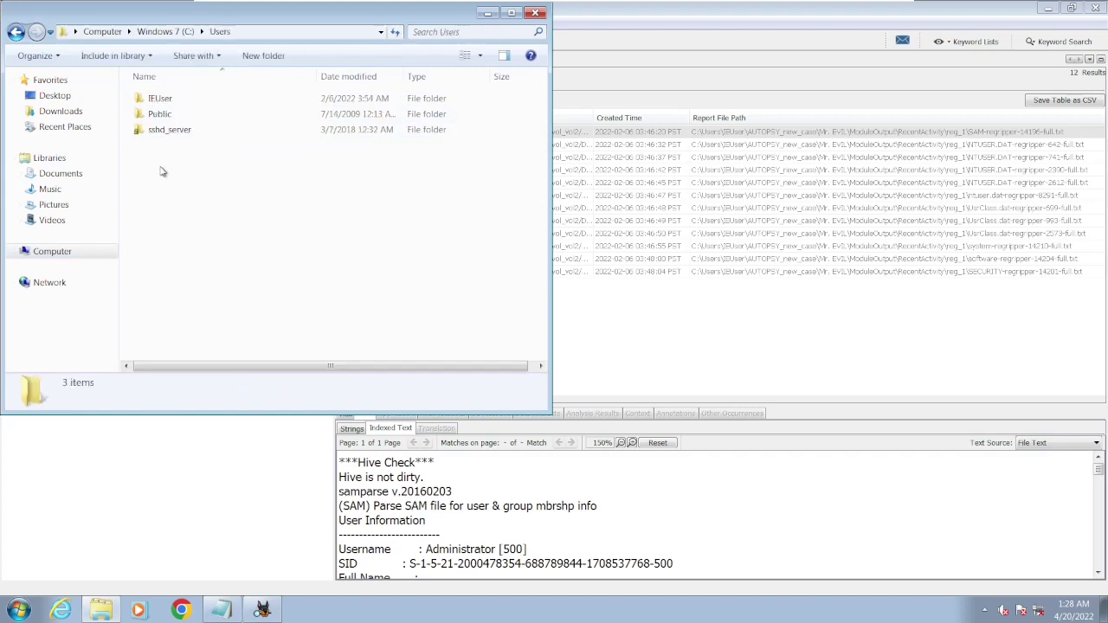
{"action": "double_click", "coordinate": [161, 99]}
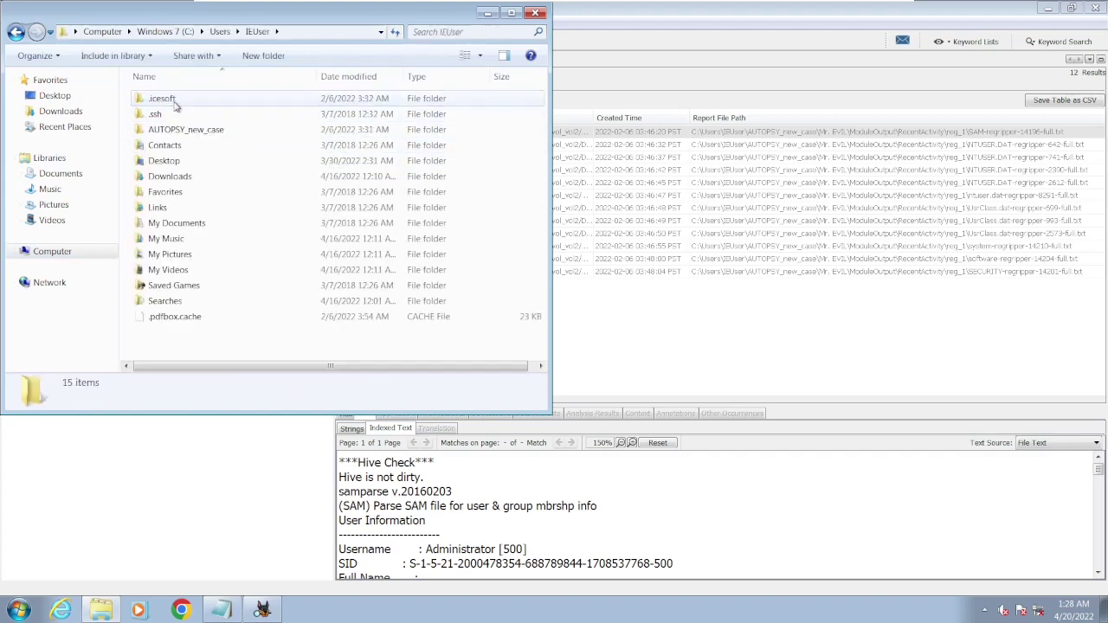
{"action": "double_click", "coordinate": [219, 131]}
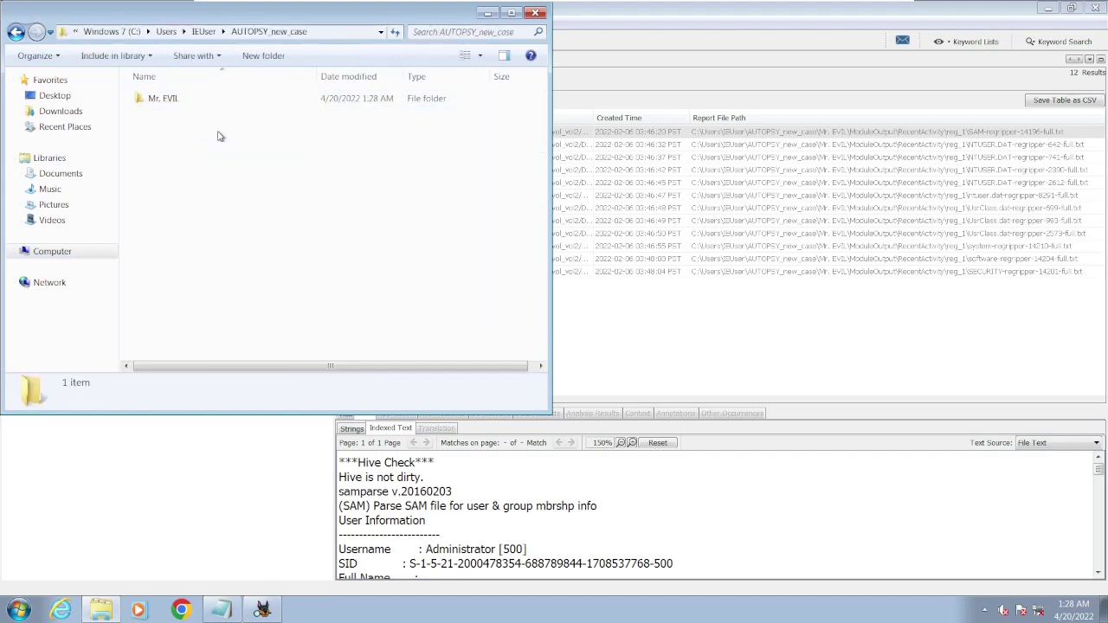
{"action": "double_click", "coordinate": [194, 102]}
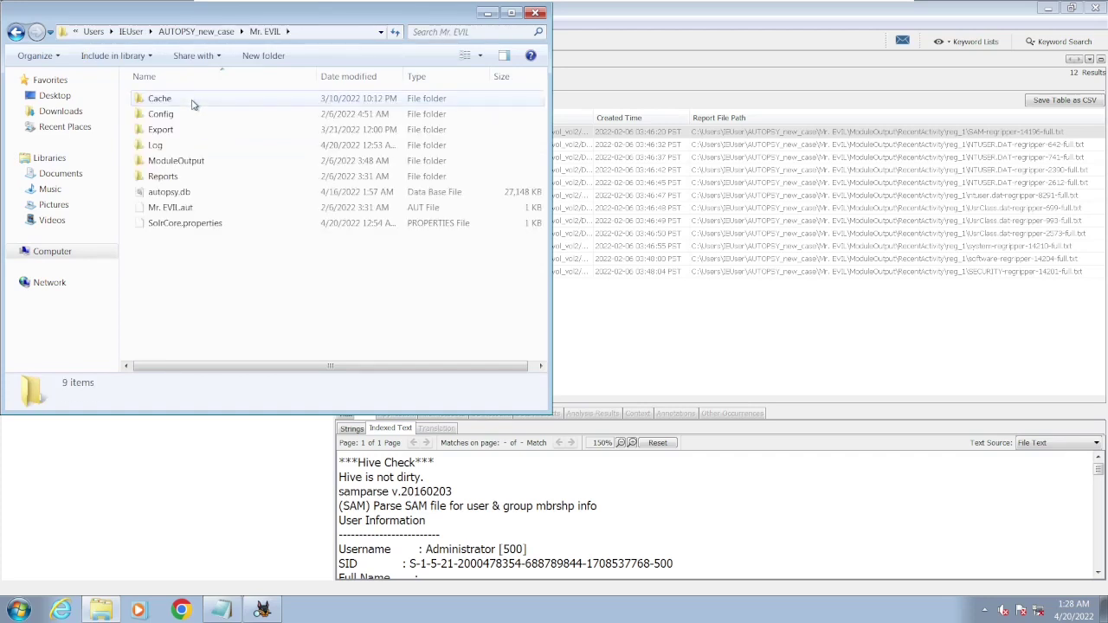
{"action": "double_click", "coordinate": [202, 163]}
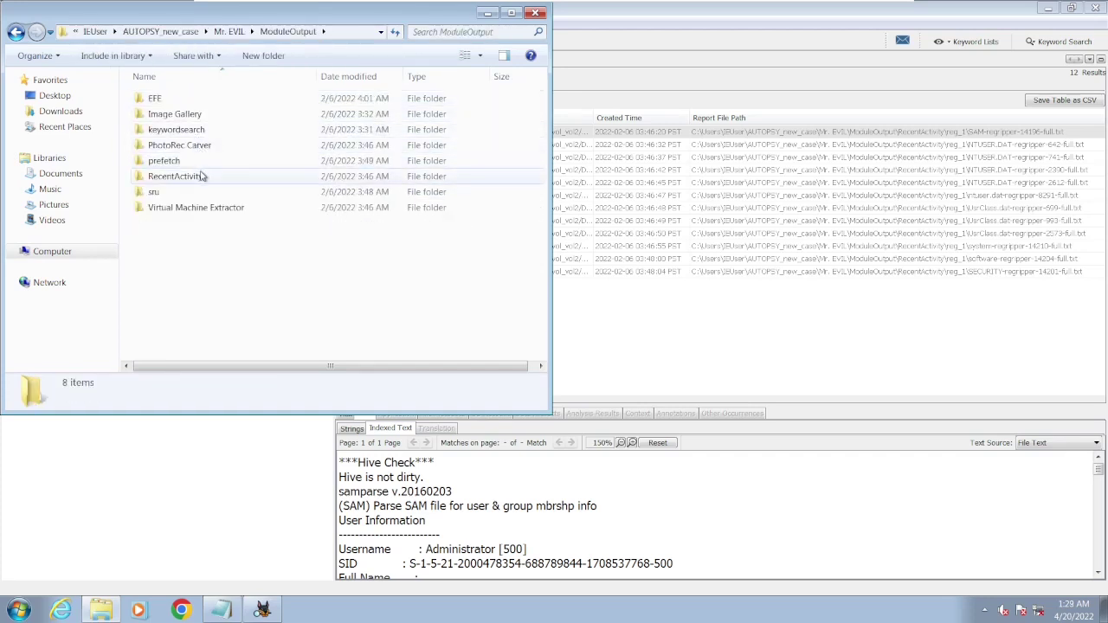
{"action": "double_click", "coordinate": [203, 176]}
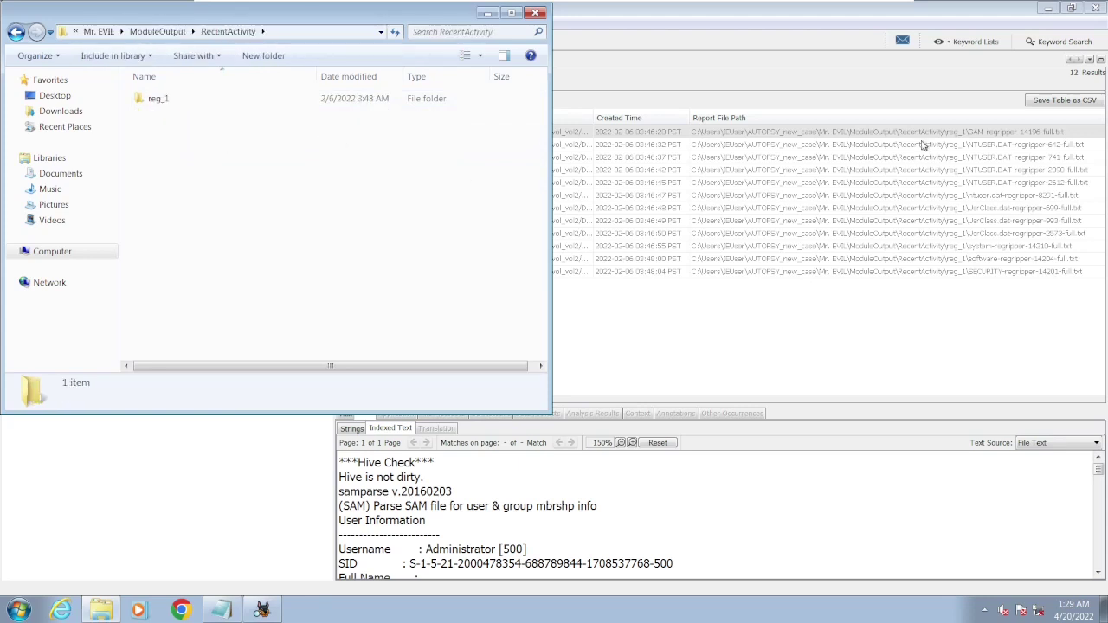
- Open the reg_1 folder and view NTUSER.DAT-regripper-642-full.err.txt in Notepad
{"action": "left_click", "coordinate": [922, 134]}
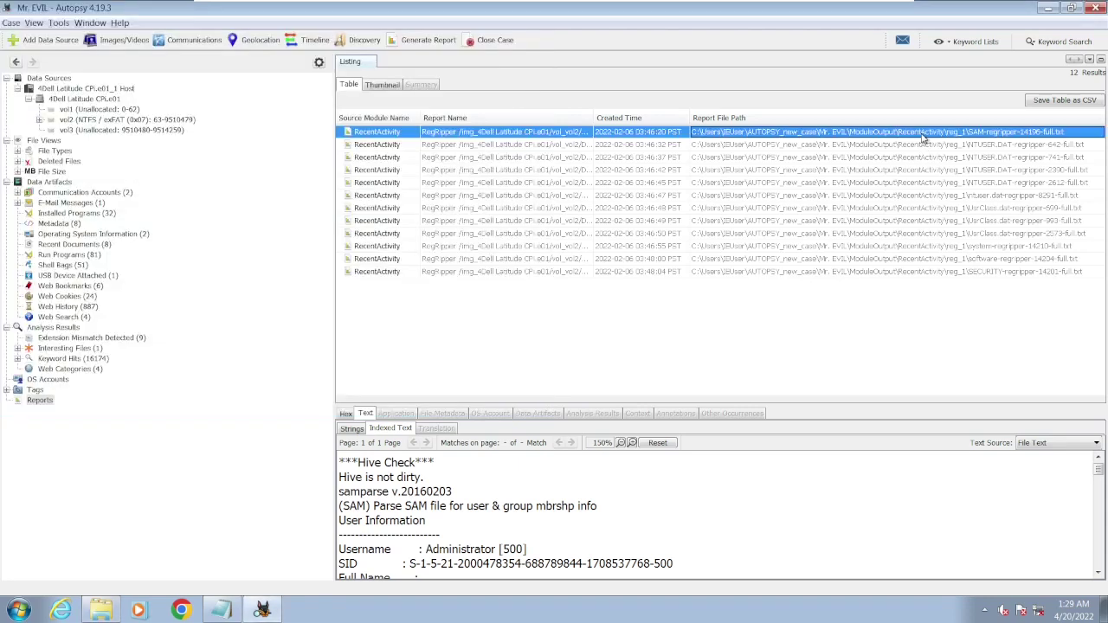
{"action": "double_click", "coordinate": [923, 136]}
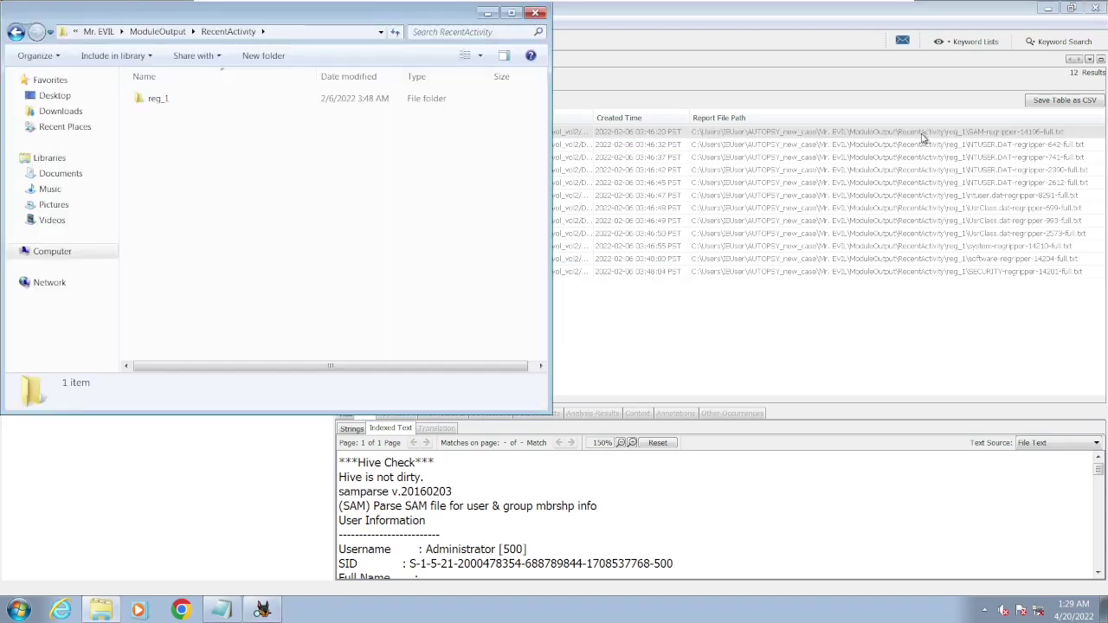
{"action": "double_click", "coordinate": [339, 101]}
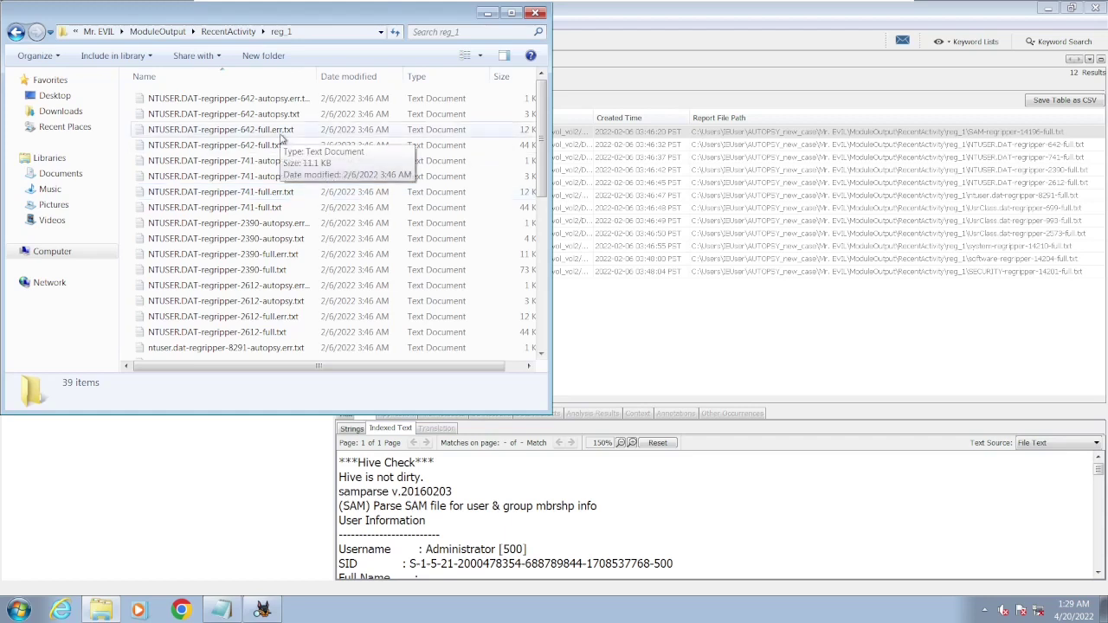
{"action": "left_click", "coordinate": [280, 136]}
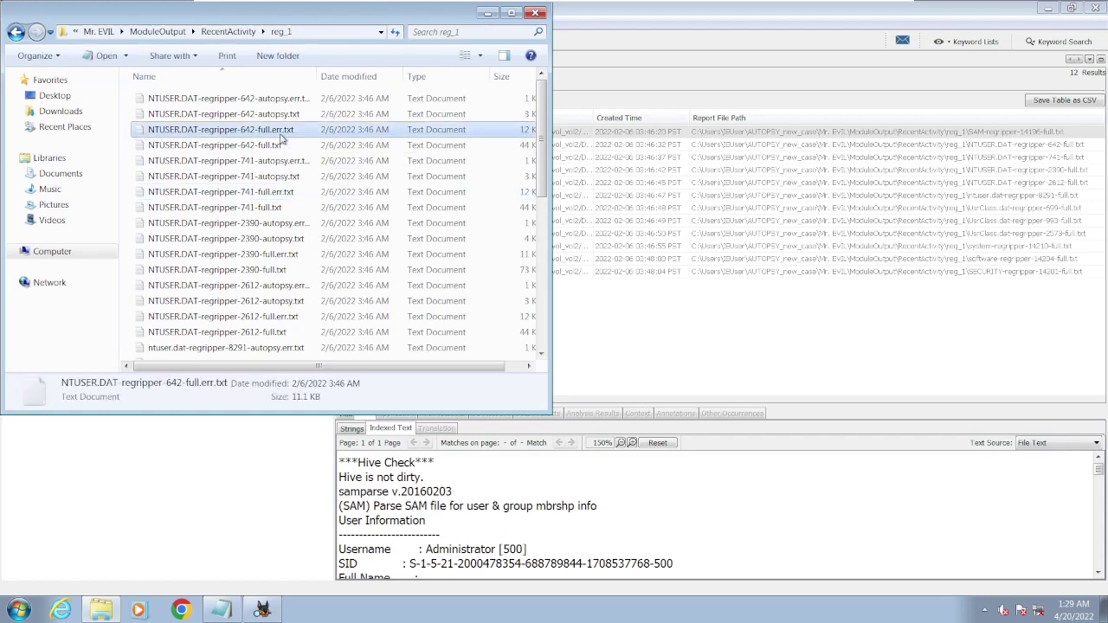
{"action": "double_click", "coordinate": [280, 137]}
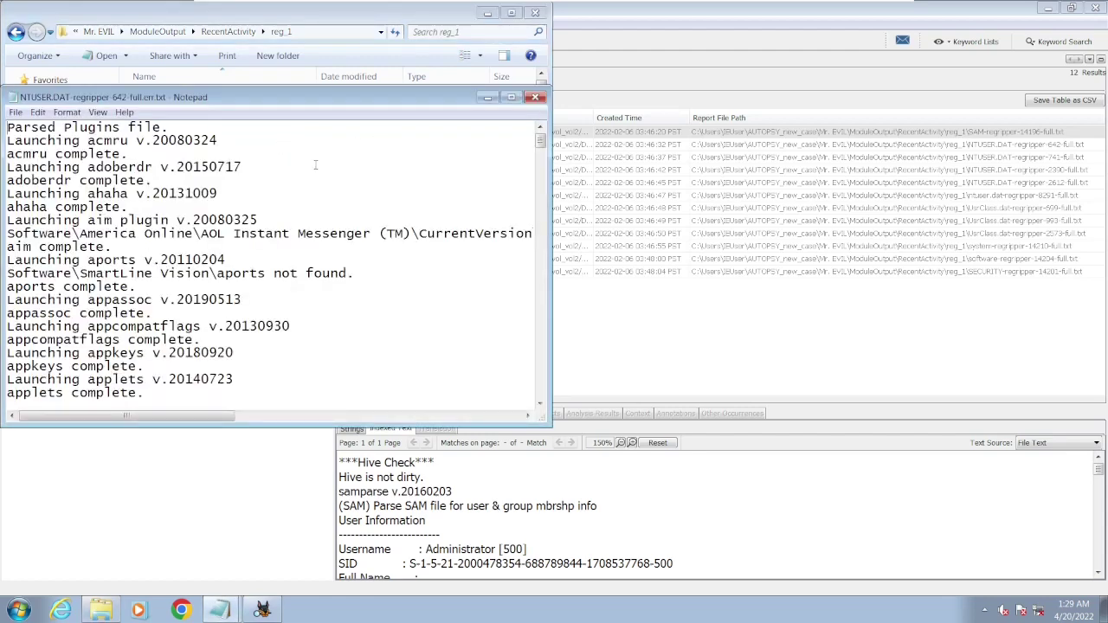
- Search the regripper error file for 'ema', which is not found
{"action": "key", "text": "ctrl+f"}
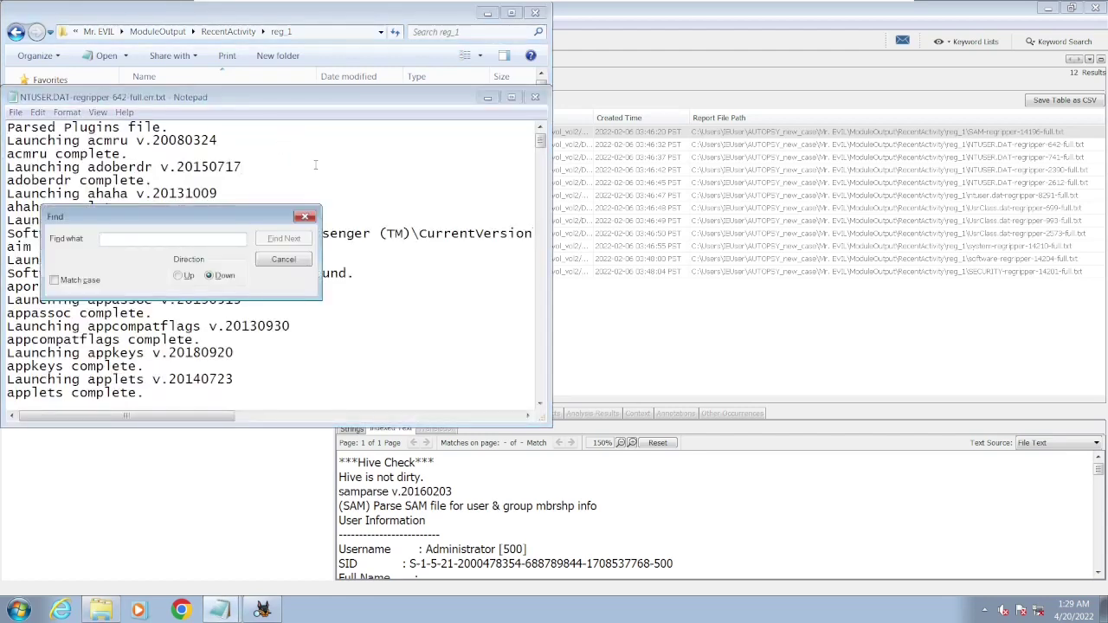
{"action": "type", "text": "email"}
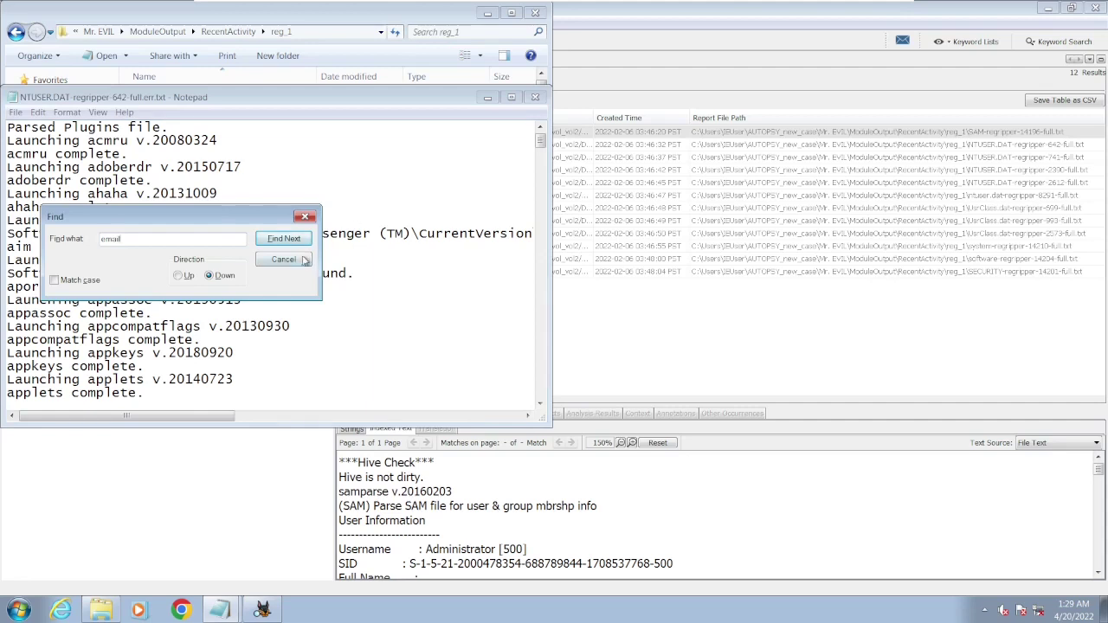
{"action": "left_click", "coordinate": [298, 239]}
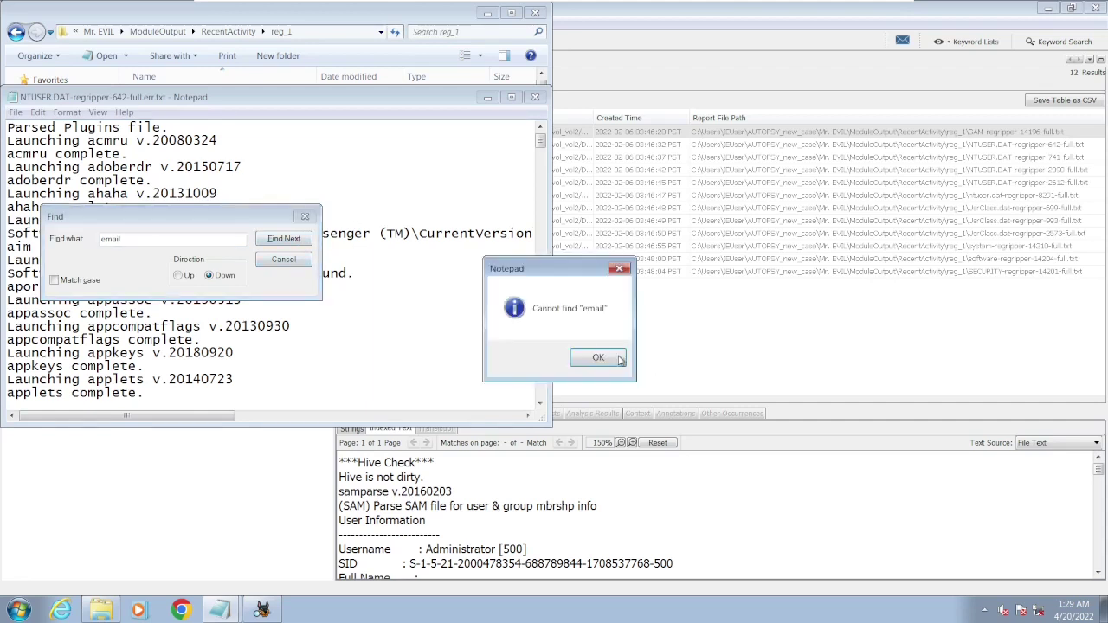
{"action": "left_click", "coordinate": [597, 357]}
{"action": "left_click", "coordinate": [305, 217]}
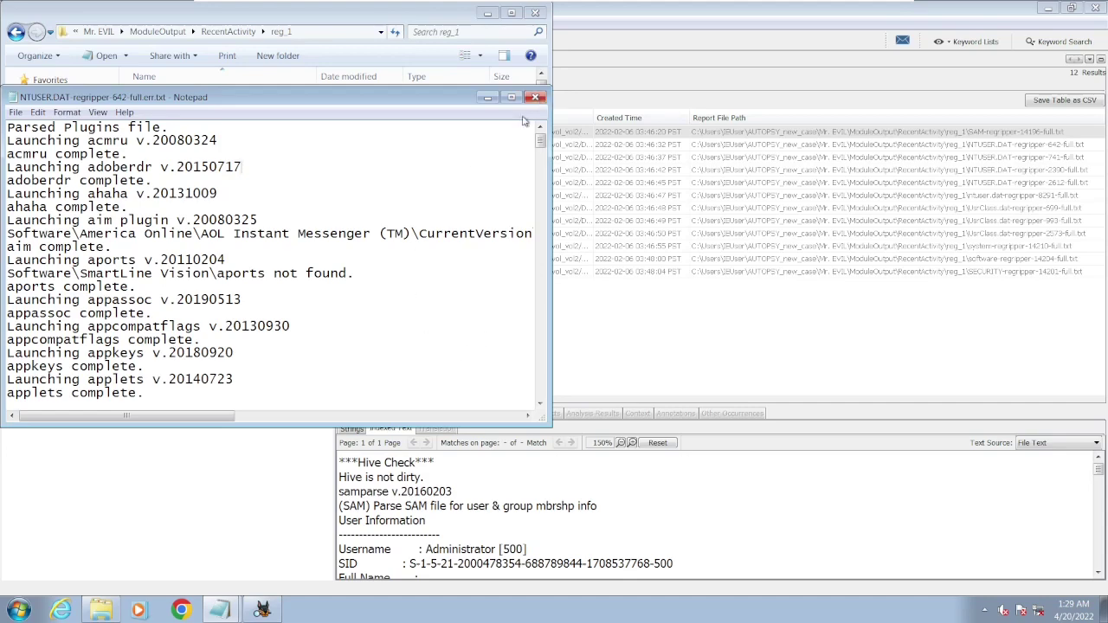
- Close the regripper text file and the reg_1 Explorer window
{"action": "left_click", "coordinate": [534, 97]}
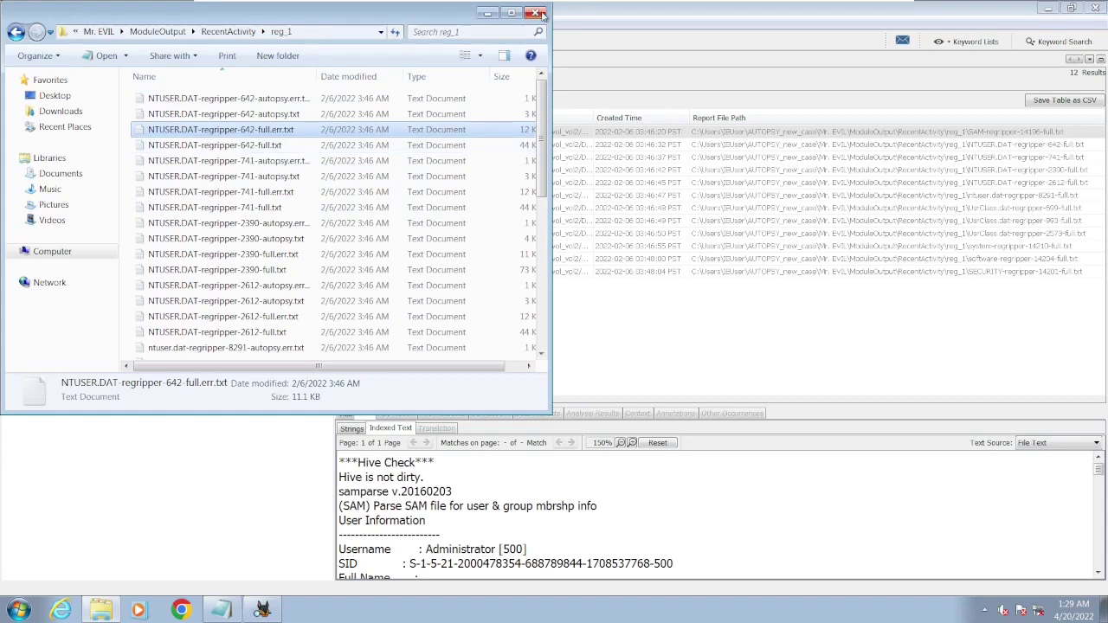
{"action": "left_click", "coordinate": [536, 12]}
{"action": "mouse_move", "coordinate": [262, 611]}
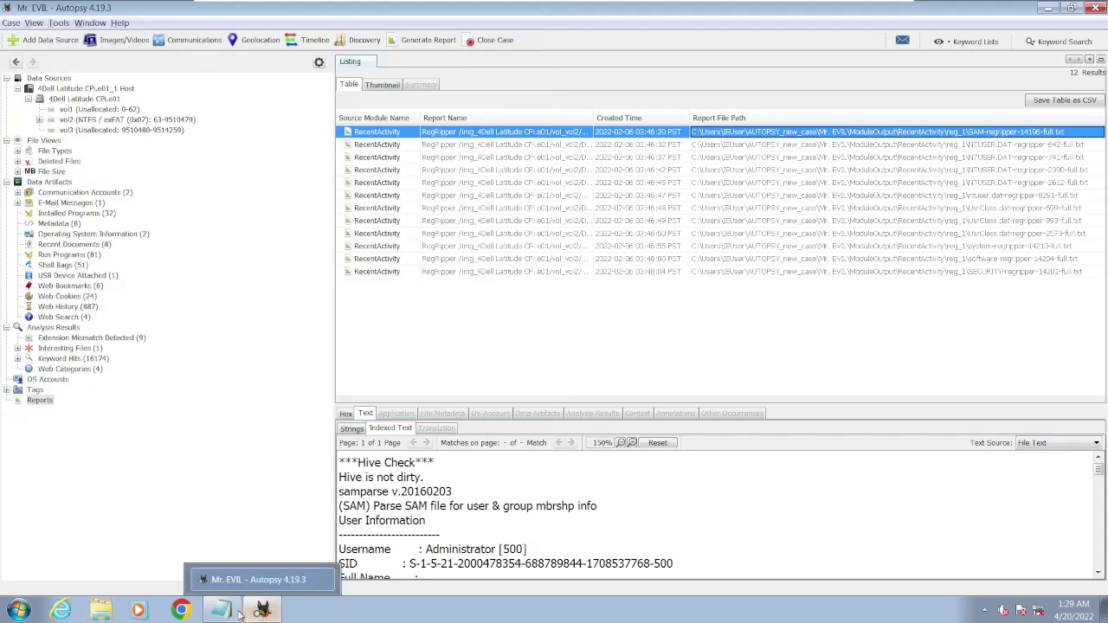
- Reread CONTEXT.txt question 17 (SMTP address) and question 18 (NNTP settings), then return to Autopsy
{"action": "left_click", "coordinate": [221, 610]}
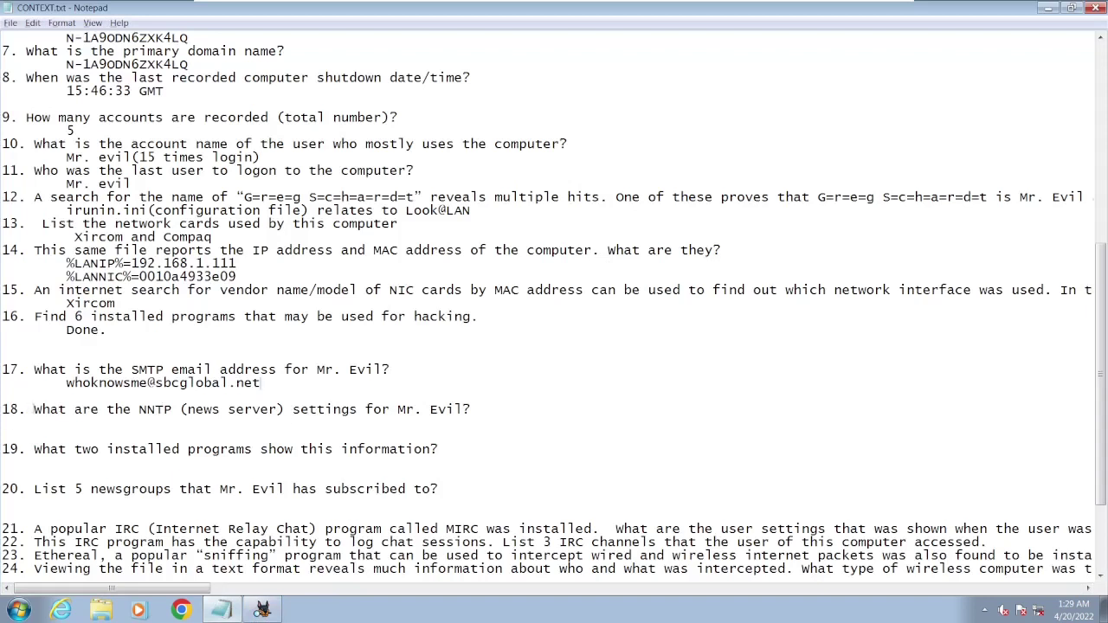
{"action": "left_click_drag", "start_coordinate": [34, 409], "coordinate": [505, 408]}
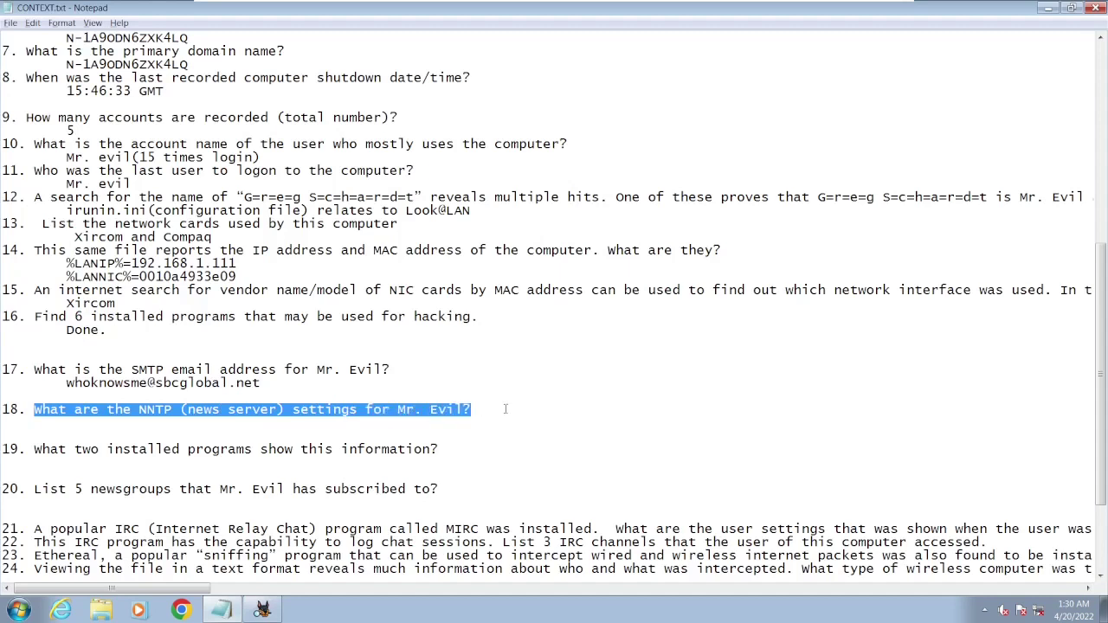
{"action": "left_click", "coordinate": [523, 408]}
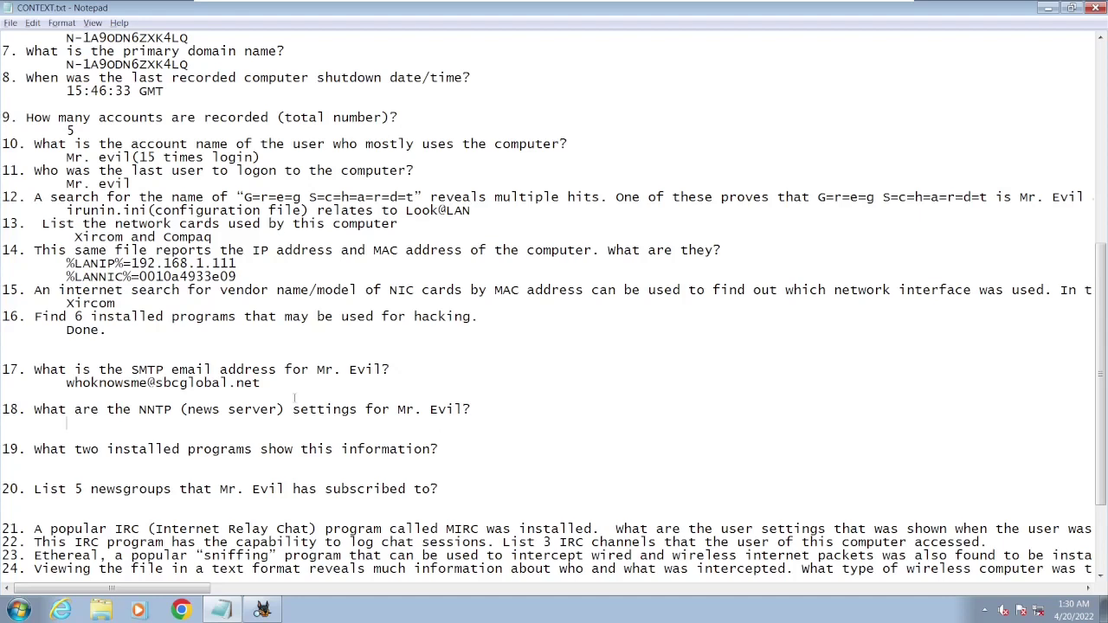
{"action": "left_click_drag", "start_coordinate": [260, 369], "coordinate": [154, 383]}
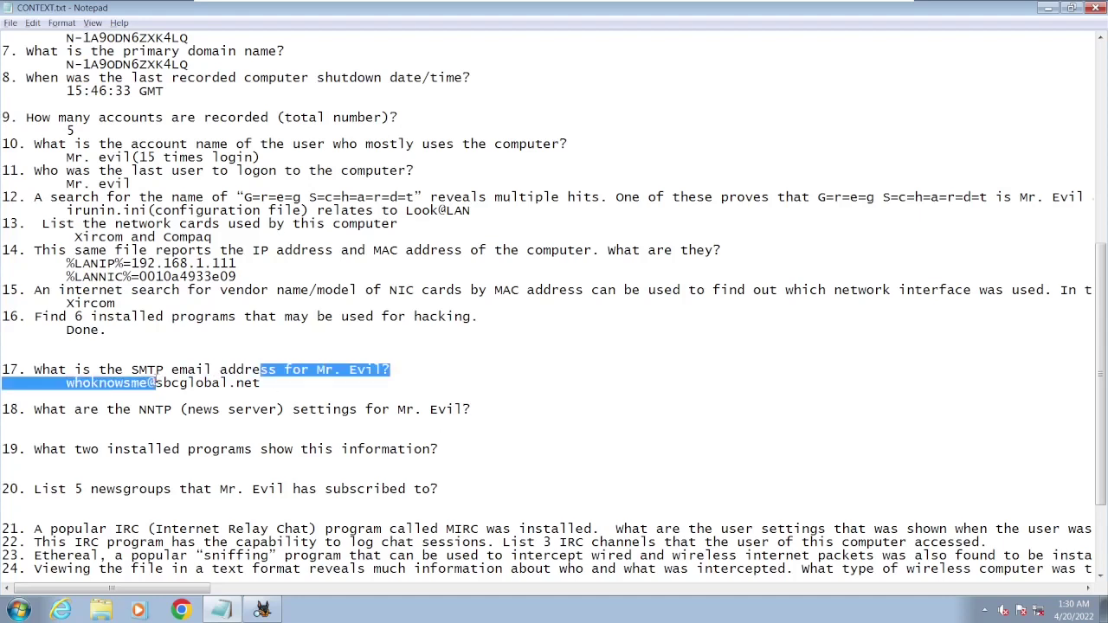
{"action": "left_click", "coordinate": [372, 387]}
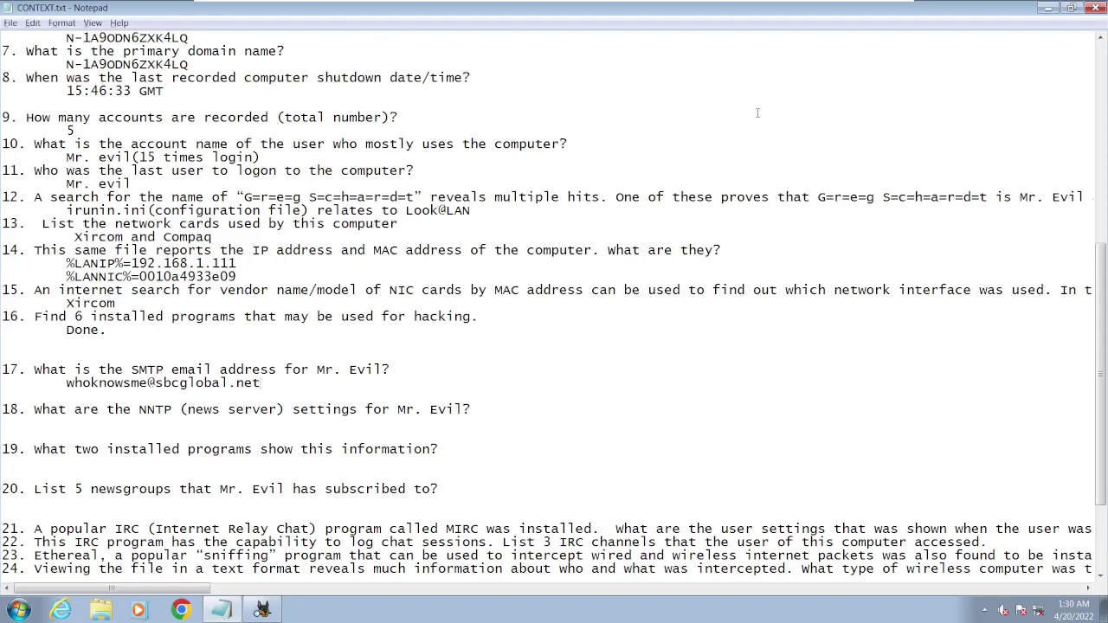
{"action": "key", "text": "alt+Tab"}
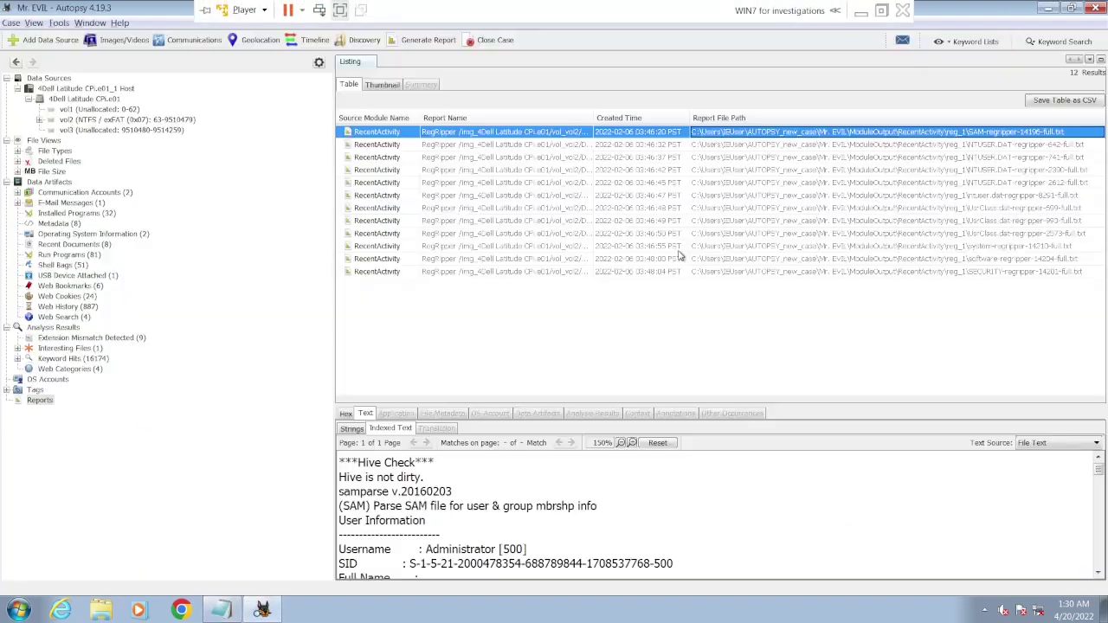
- Open vol2's Program Files/Agent/Data folder listing 36 items
{"action": "left_click", "coordinate": [85, 120]}
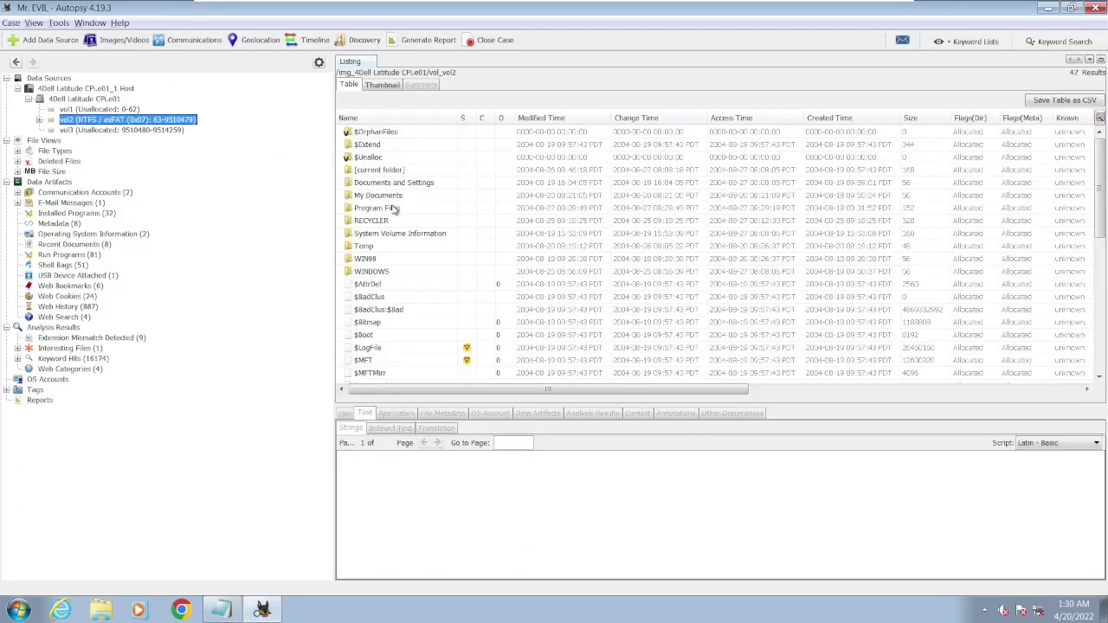
{"action": "double_click", "coordinate": [392, 208]}
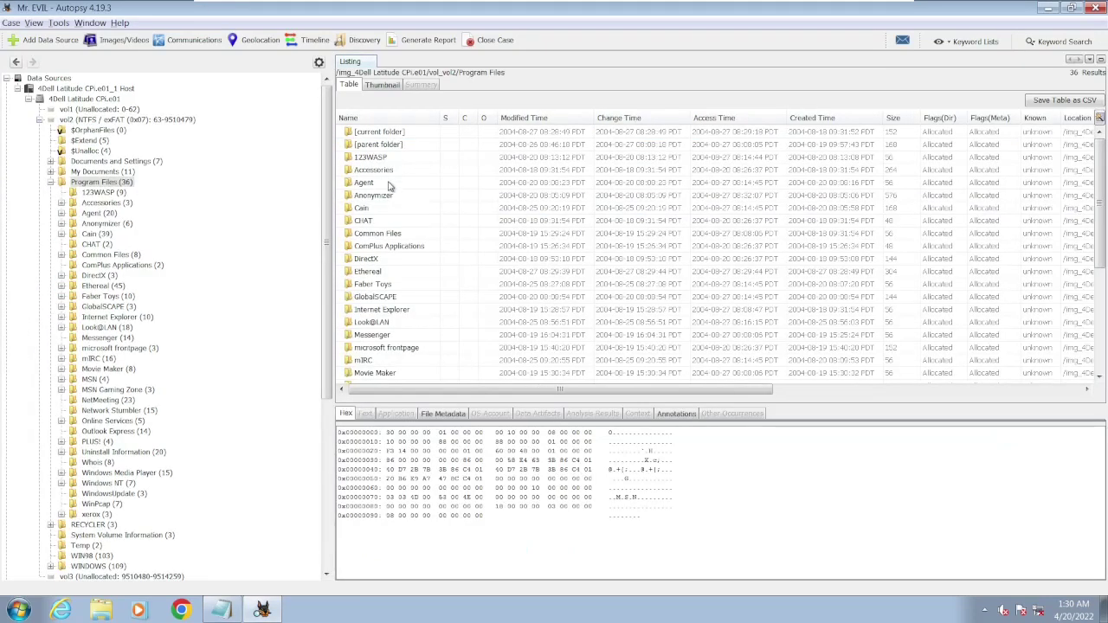
{"action": "double_click", "coordinate": [388, 184]}
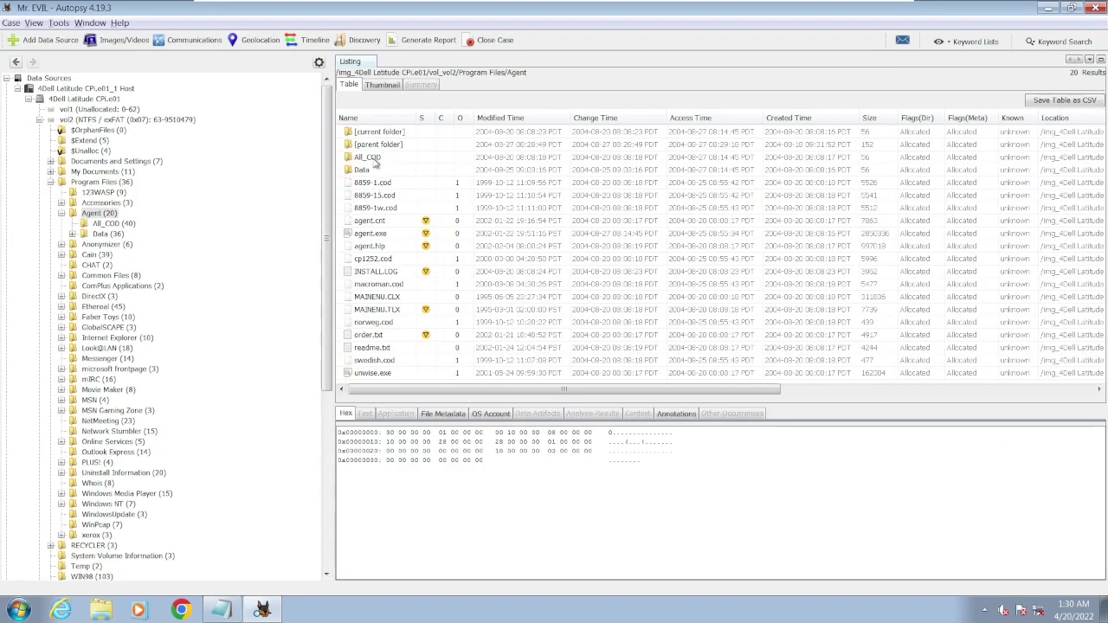
{"action": "double_click", "coordinate": [376, 171]}
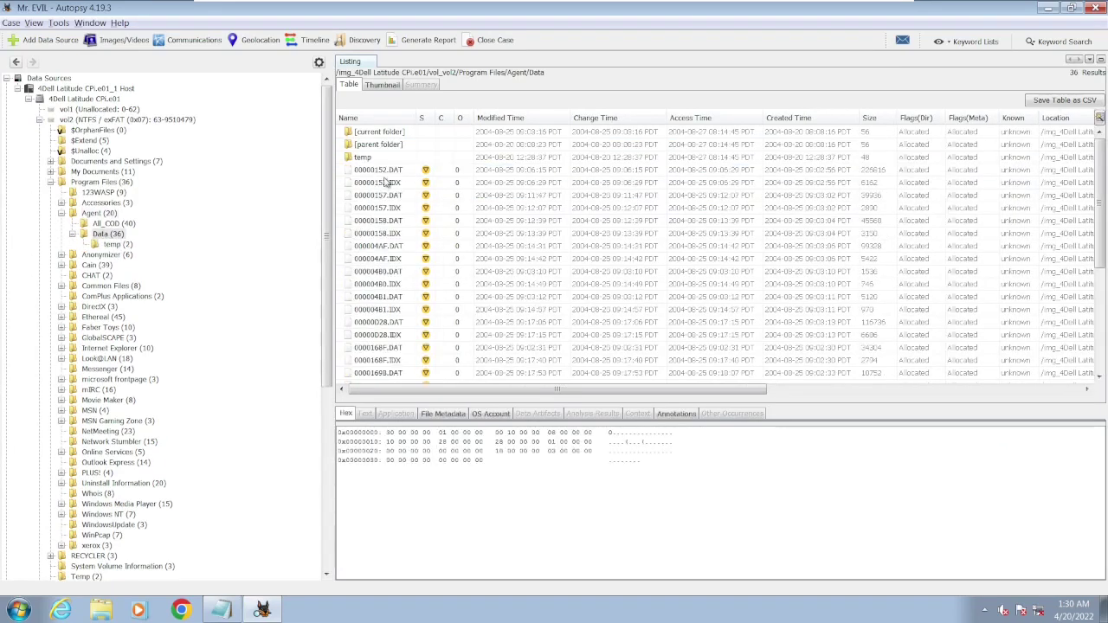
{"action": "scroll", "coordinate": [394, 357], "scroll_direction": "down", "scroll_amount": 5}
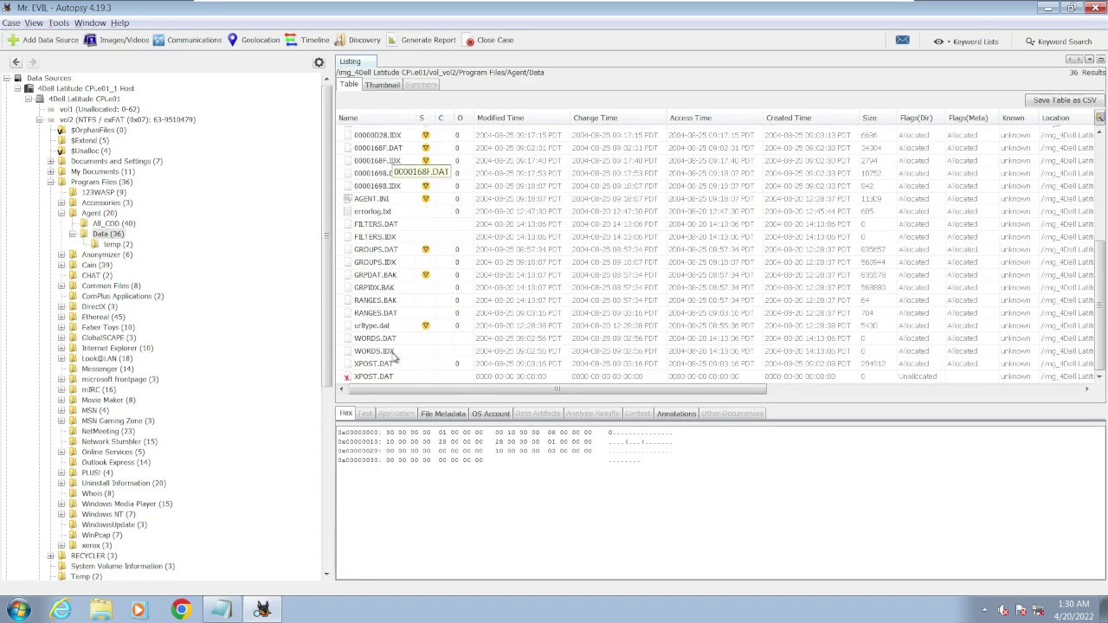
{"action": "scroll", "coordinate": [393, 357], "scroll_direction": "up", "scroll_amount": 5}
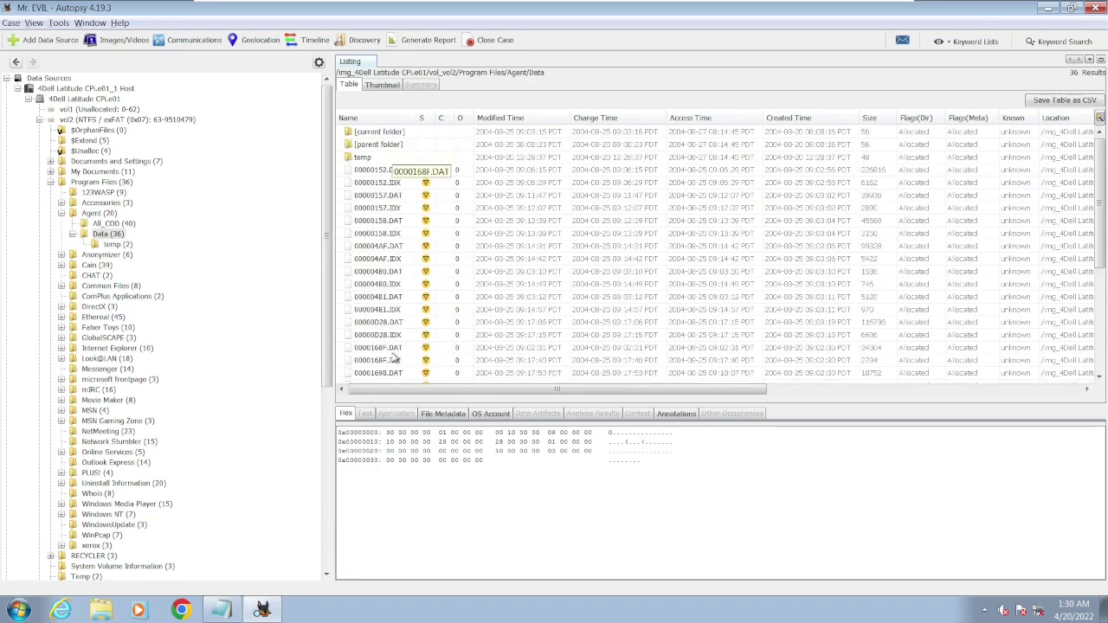
- View 00000157.IDX's extracted text showing the sender's e-mail address in an enlarged viewer
{"action": "left_click", "coordinate": [395, 210]}
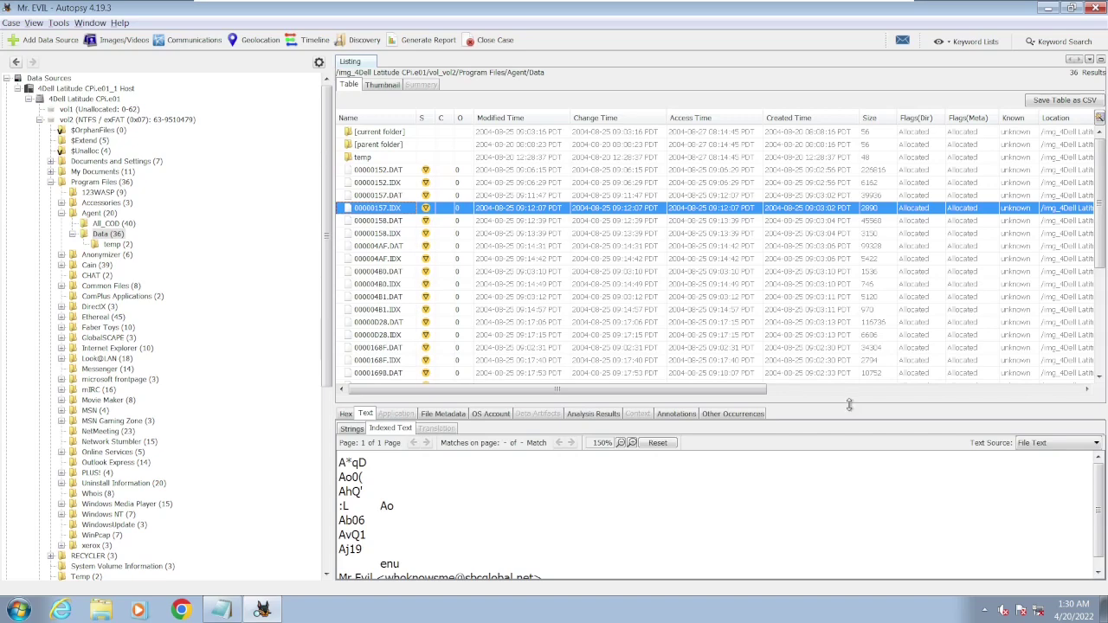
{"action": "left_click_drag", "start_coordinate": [849, 404], "coordinate": [838, 248]}
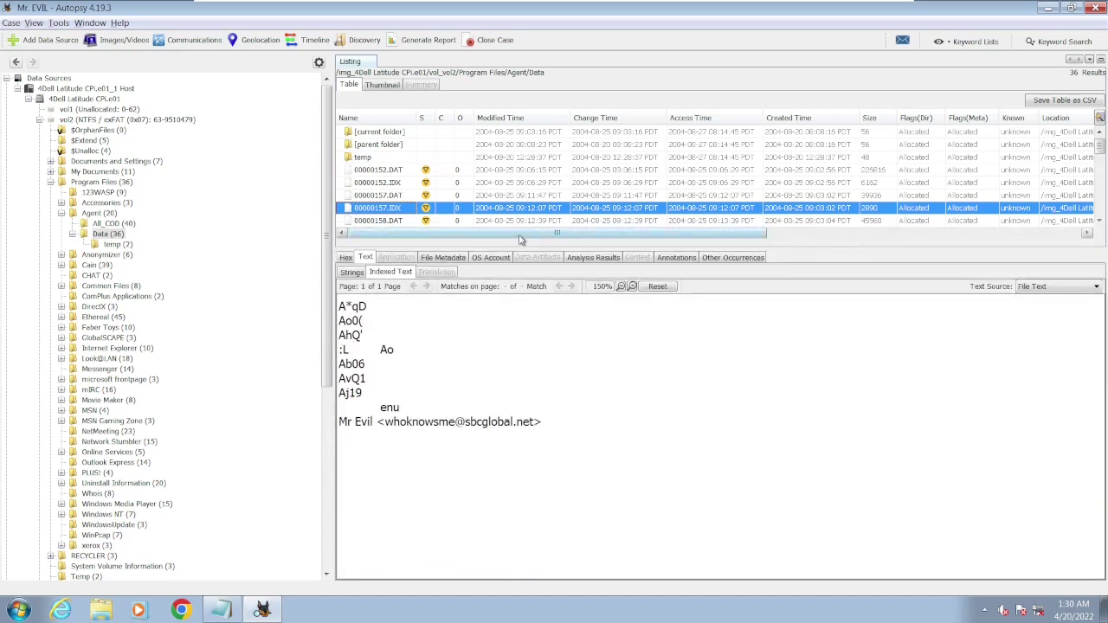
{"action": "left_click", "coordinate": [418, 222]}
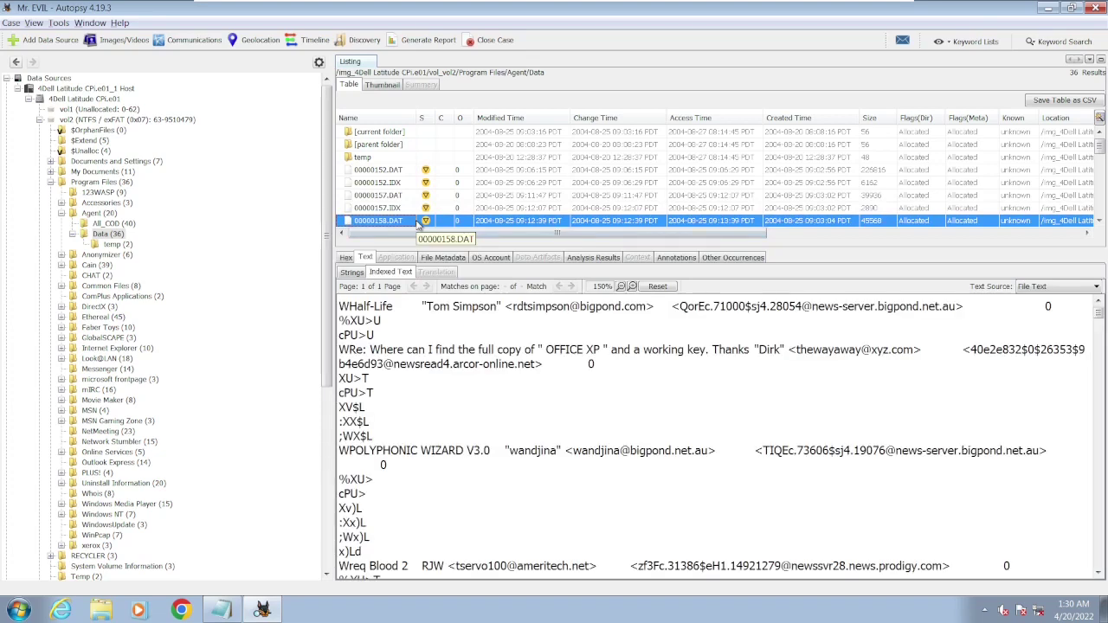
{"action": "key", "text": "Up"}
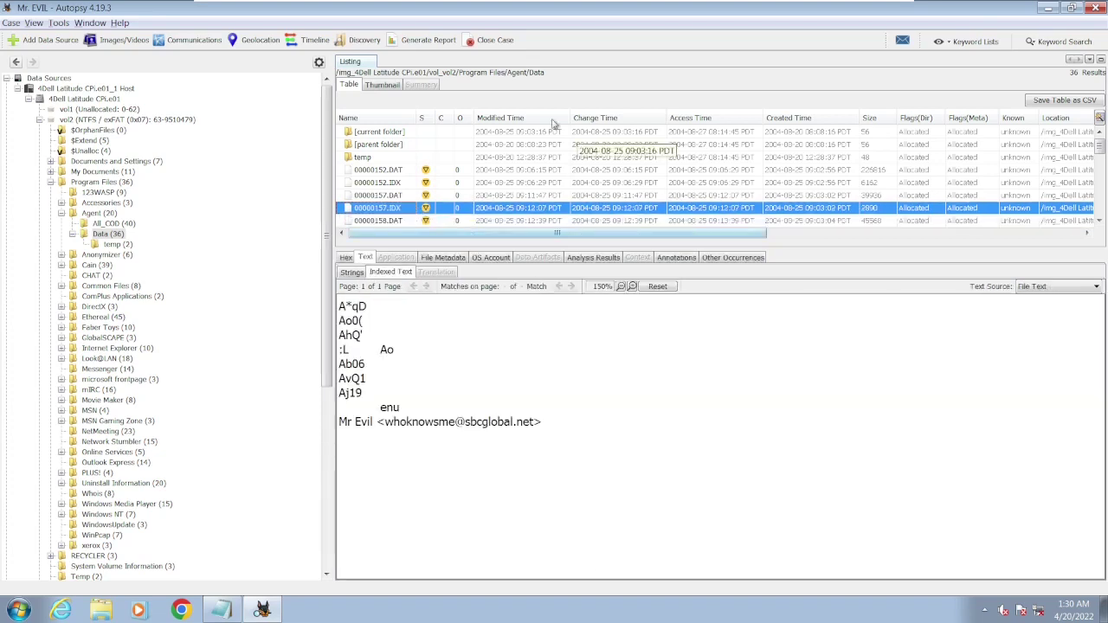
{"action": "left_click", "coordinate": [1062, 41]}
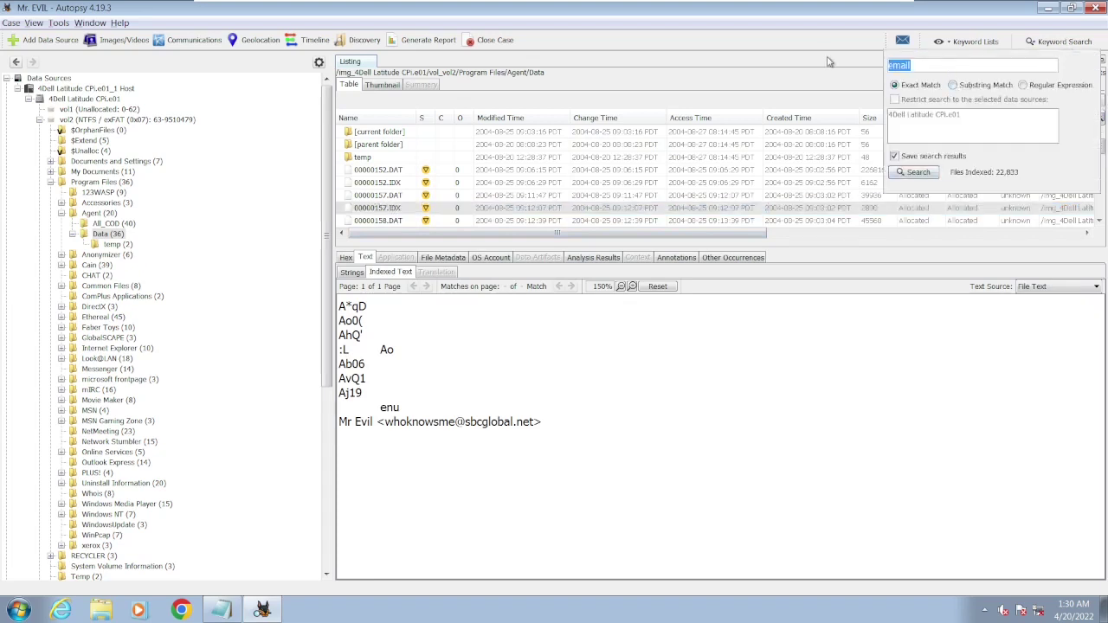
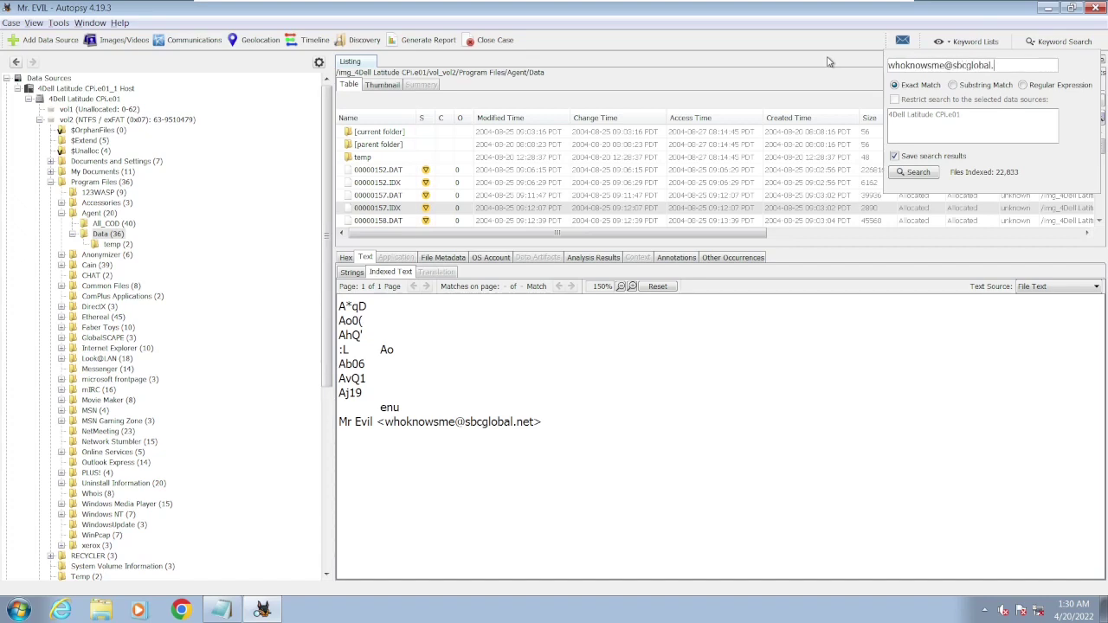
- Run an exact-match keyword search for the suspect's sbcglobal.net e-mail address
{"action": "key", "text": "Return"}
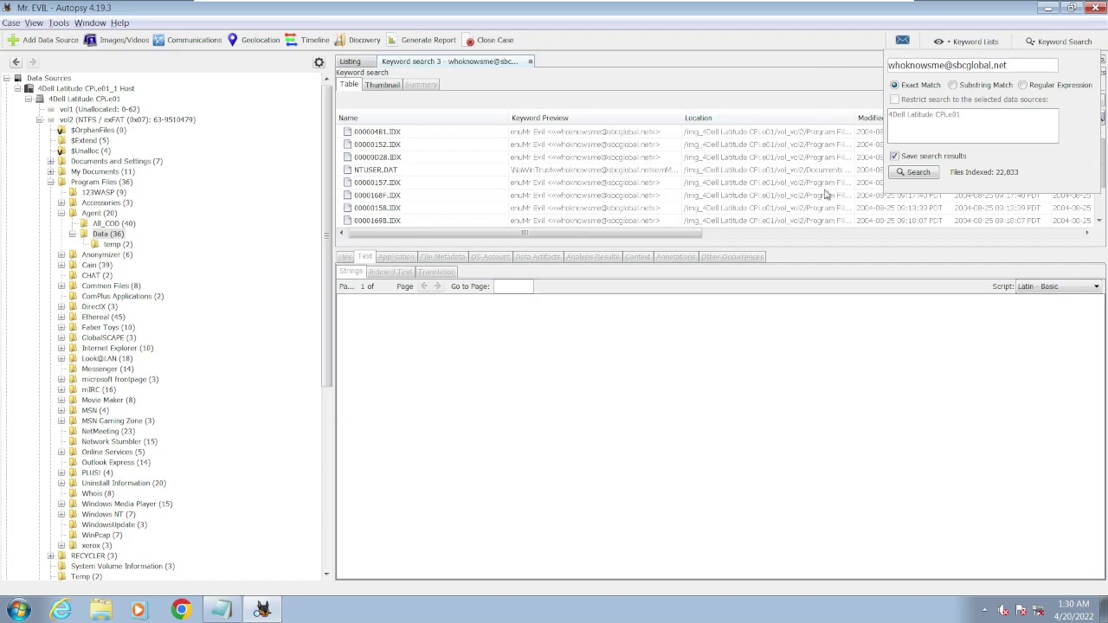
- Enlarge the 12-hit results table and scroll through the RegRipper hit's indexed text
{"action": "left_click", "coordinate": [836, 249]}
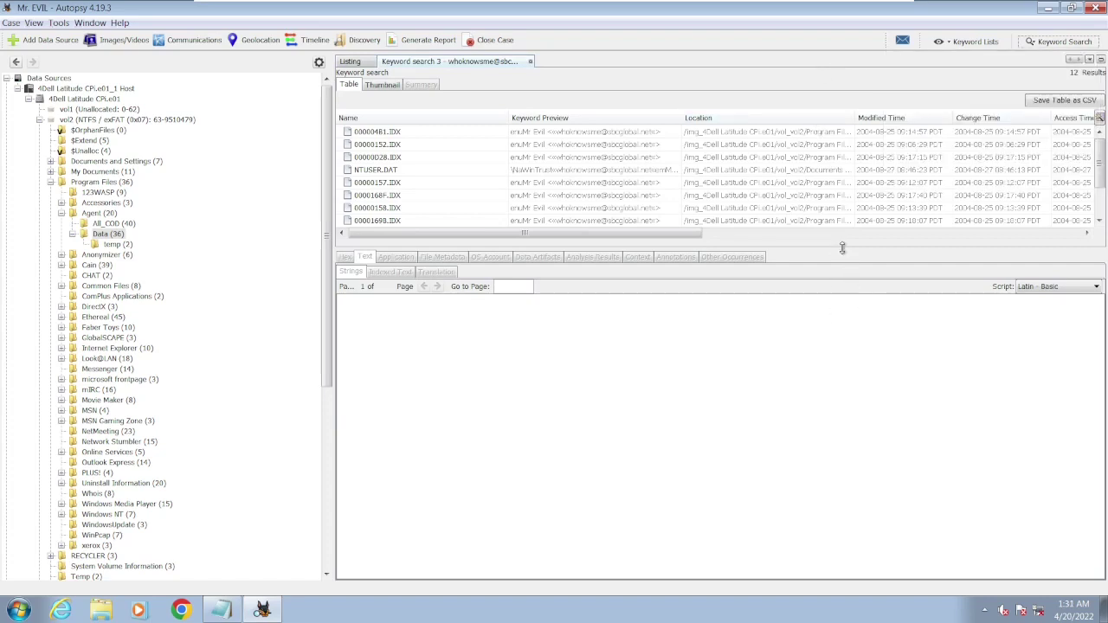
{"action": "left_click_drag", "start_coordinate": [842, 249], "coordinate": [851, 464]}
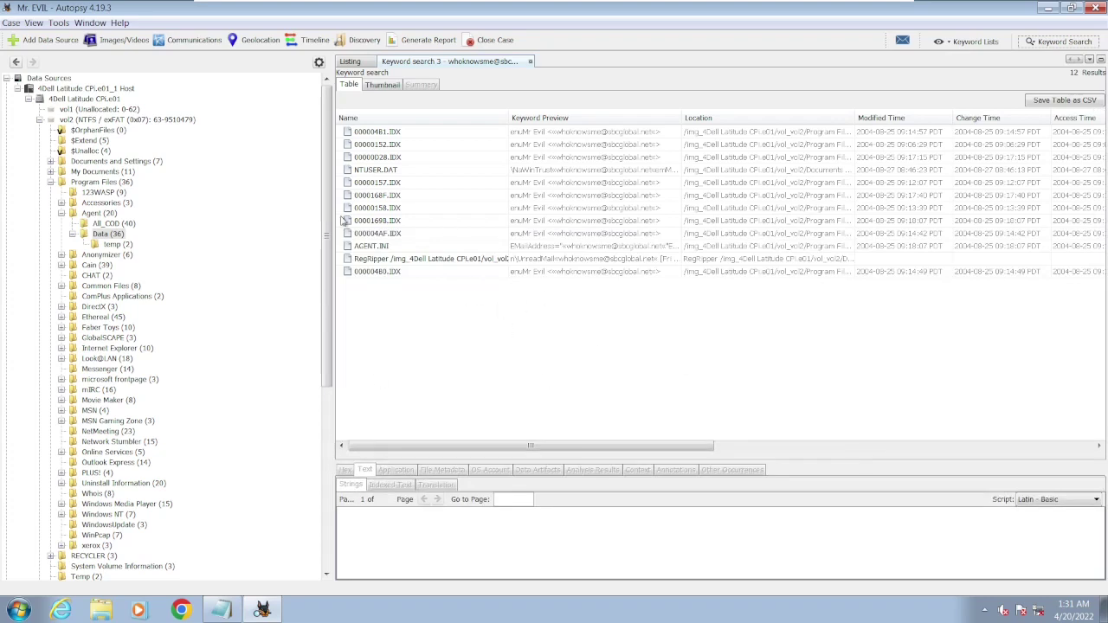
{"action": "left_click", "coordinate": [389, 260]}
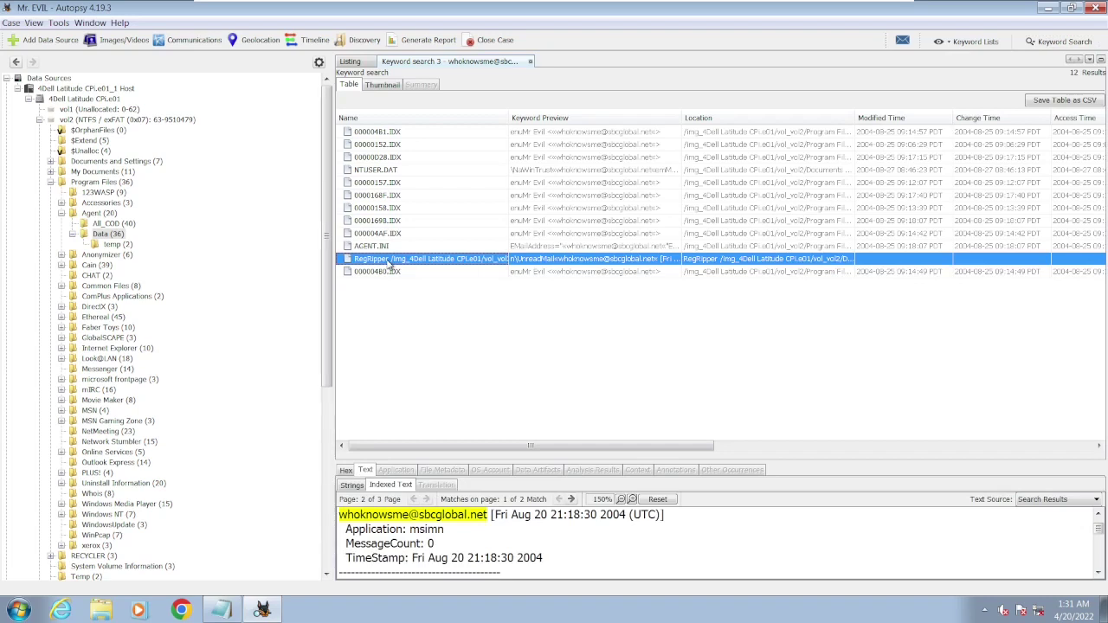
{"action": "left_click", "coordinate": [1099, 515]}
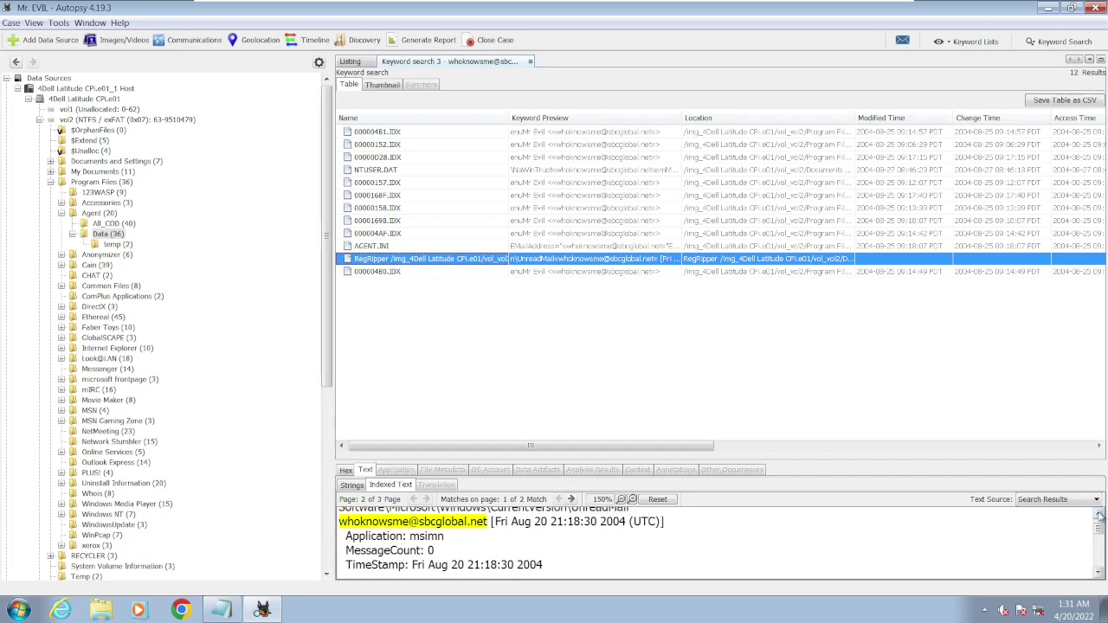
{"action": "left_click", "coordinate": [1098, 515]}
{"action": "left_click", "coordinate": [1098, 515]}
{"action": "left_click", "coordinate": [1098, 515]}
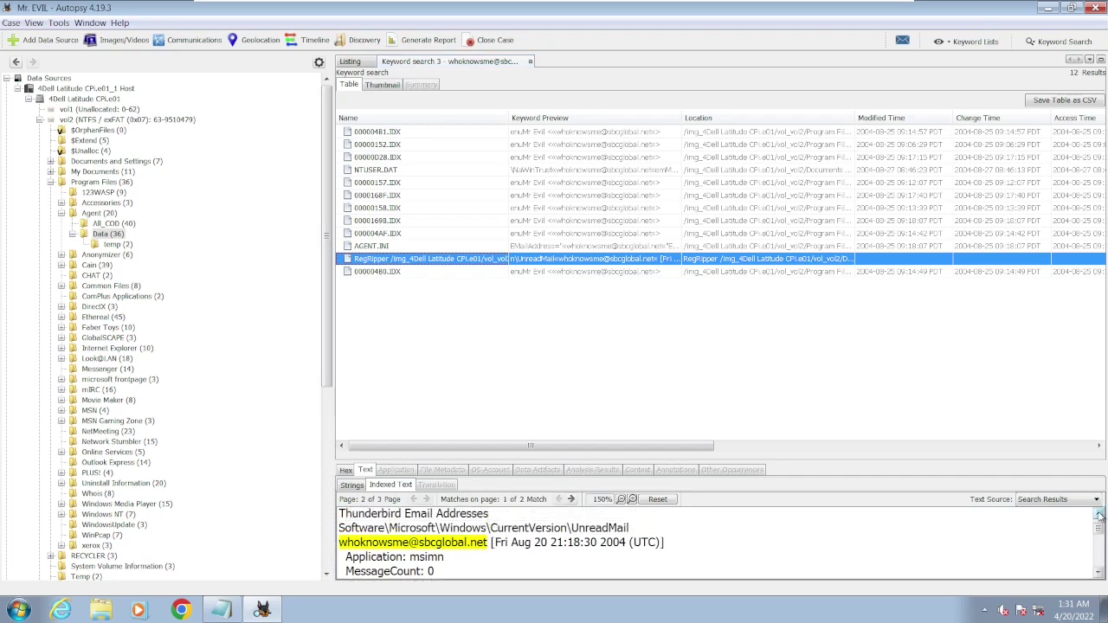
{"action": "left_click", "coordinate": [1099, 515]}
{"action": "left_click", "coordinate": [1099, 515]}
{"action": "left_click", "coordinate": [1099, 514]}
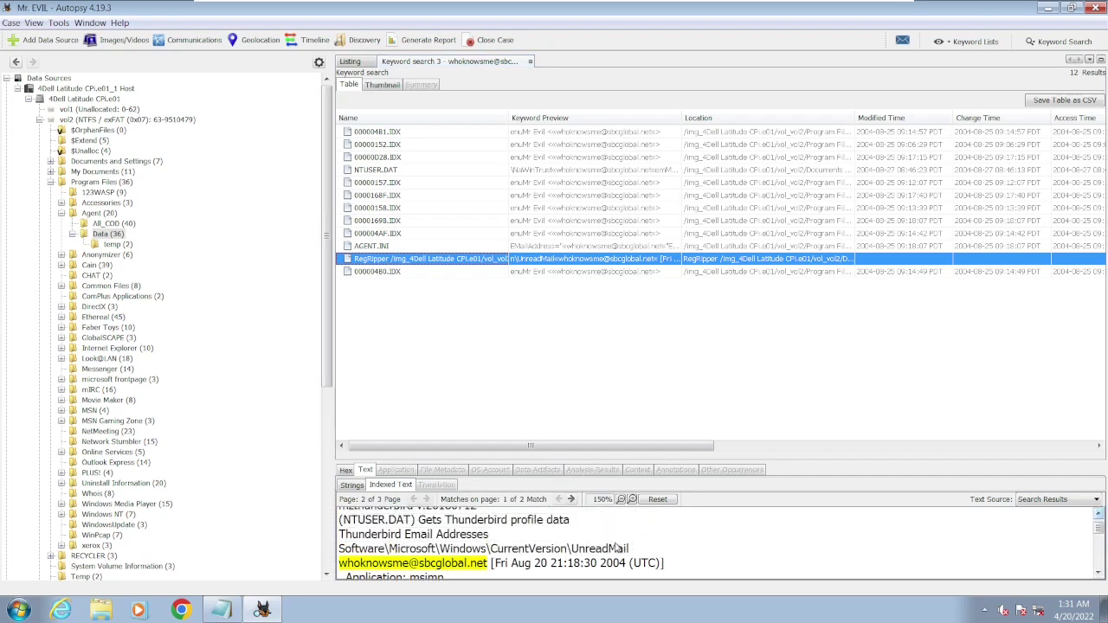
{"action": "left_click", "coordinate": [1098, 515]}
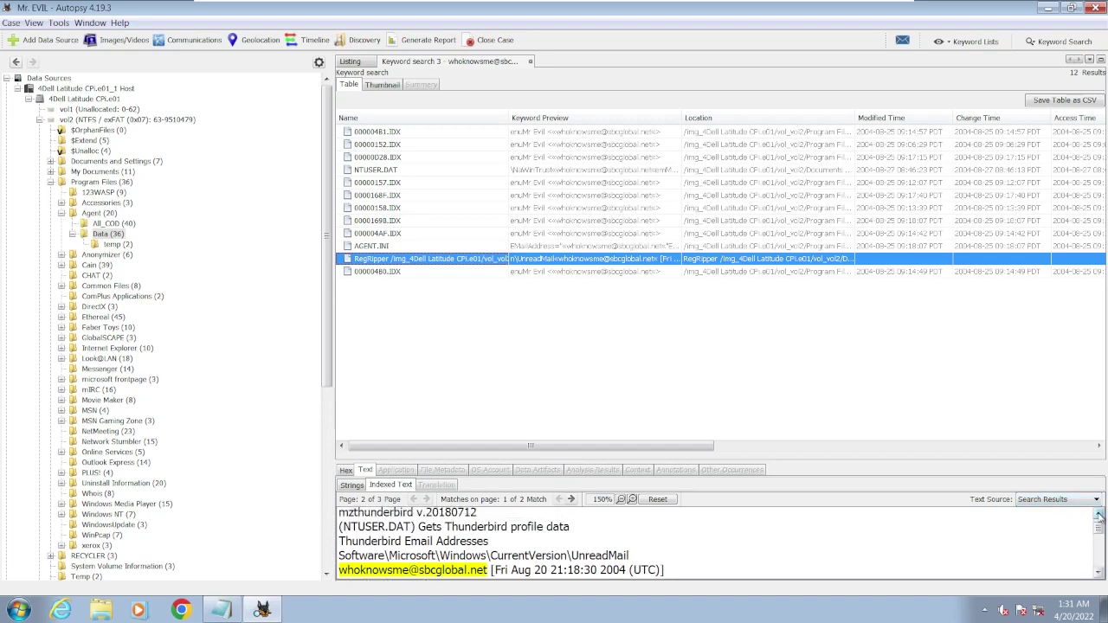
{"action": "left_click", "coordinate": [1098, 515]}
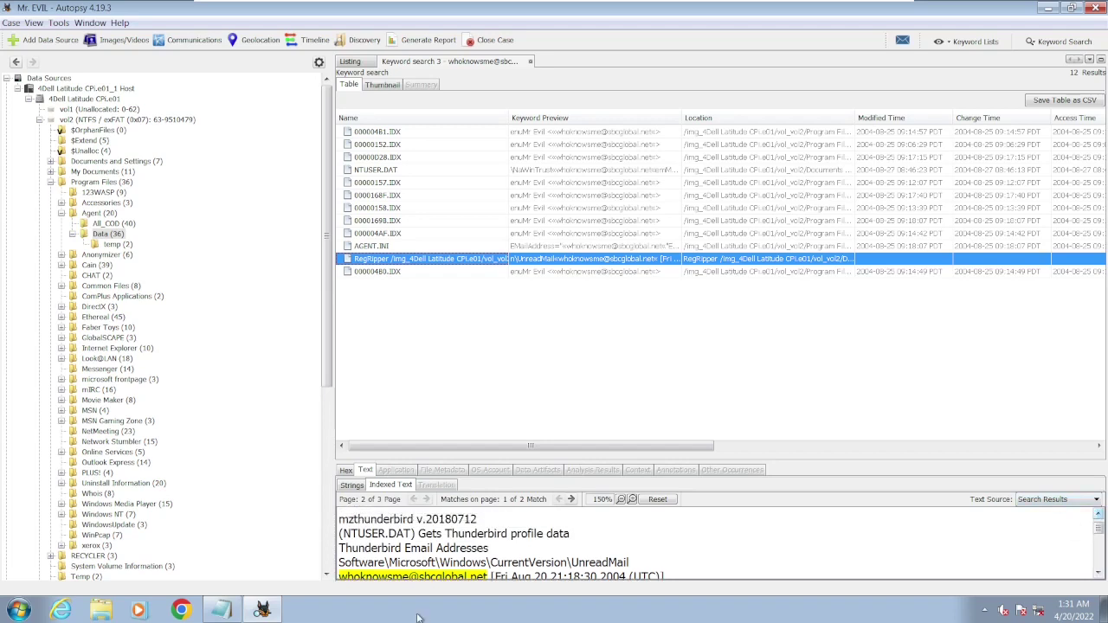
- Highlight Thunderbird and the e-mail address in the RegRipper text, then view the 000004B1.IDX hit
{"action": "left_click_drag", "start_coordinate": [445, 535], "coordinate": [517, 538]}
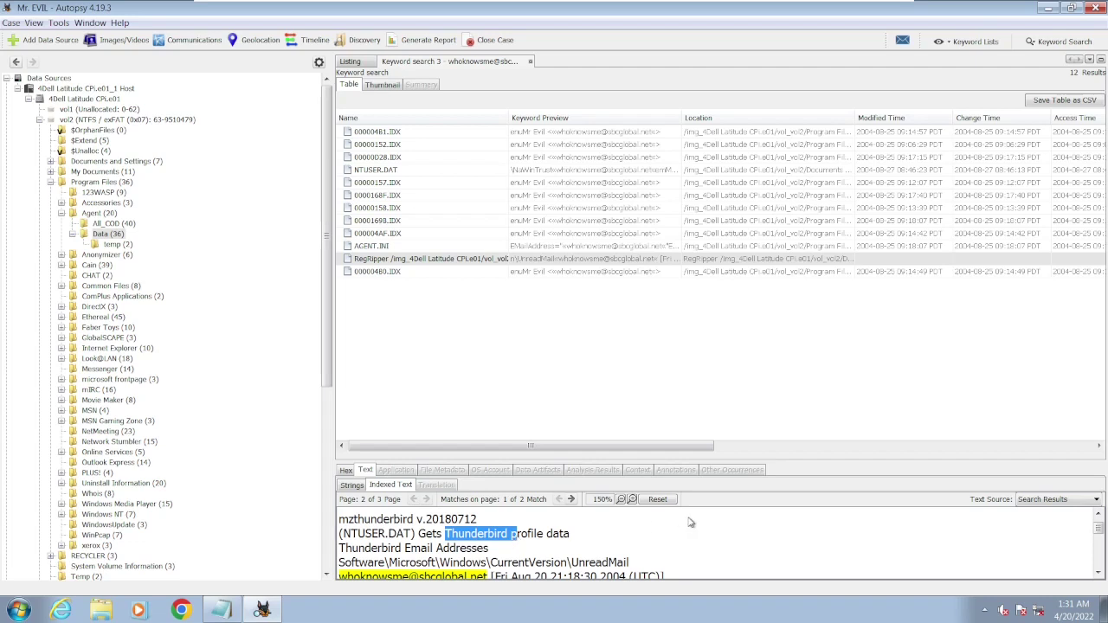
{"action": "left_click", "coordinate": [1098, 574]}
{"action": "left_click", "coordinate": [1099, 574]}
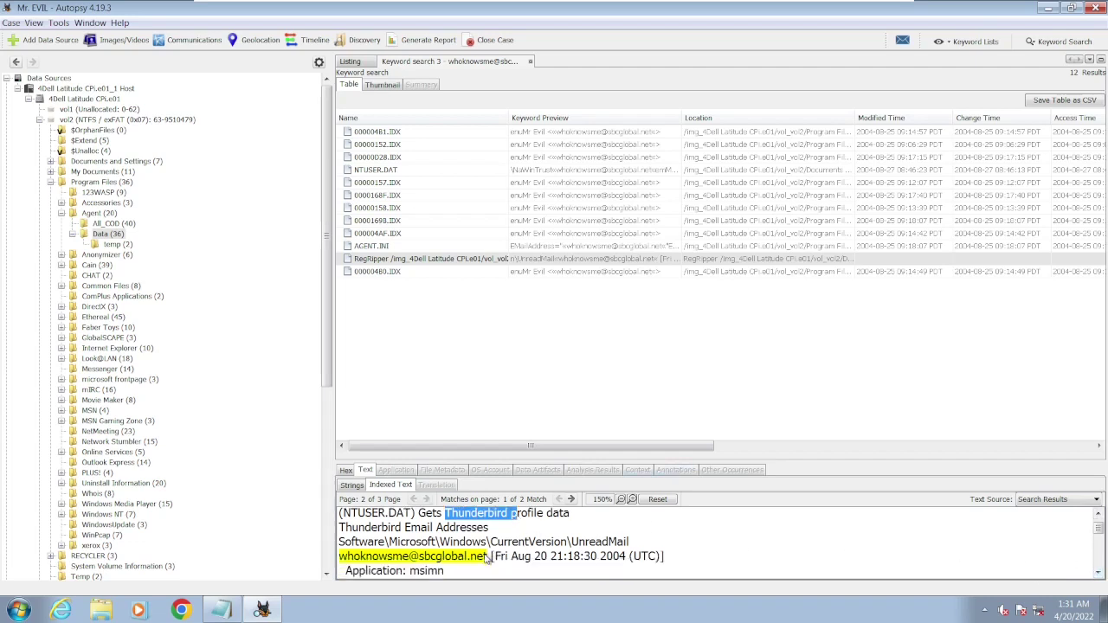
{"action": "left_click_drag", "start_coordinate": [491, 558], "coordinate": [343, 561]}
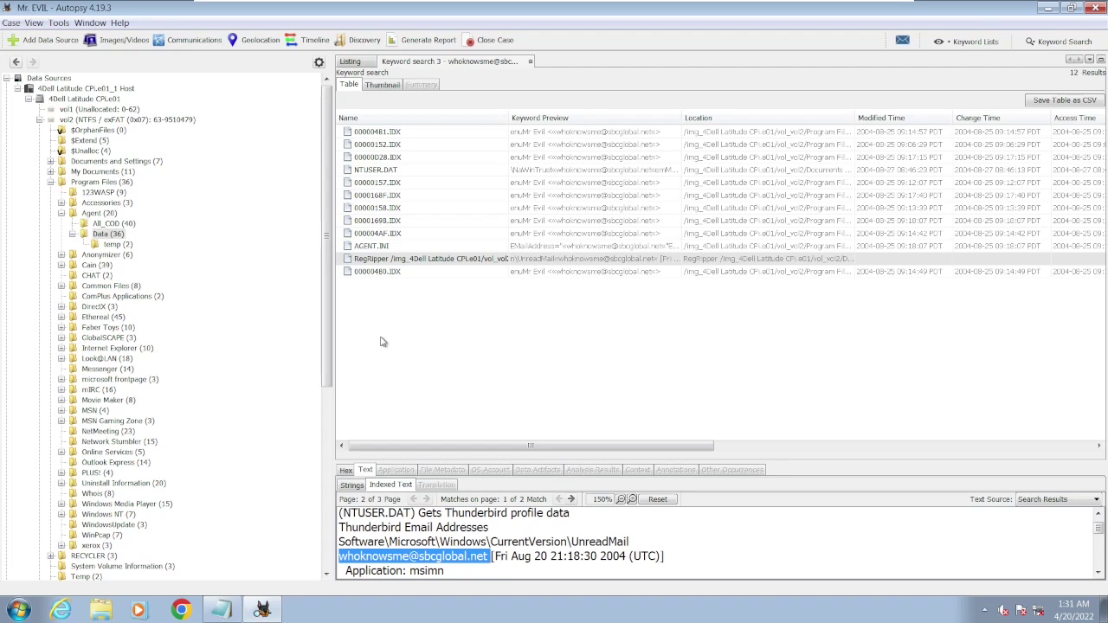
{"action": "left_click", "coordinate": [425, 134]}
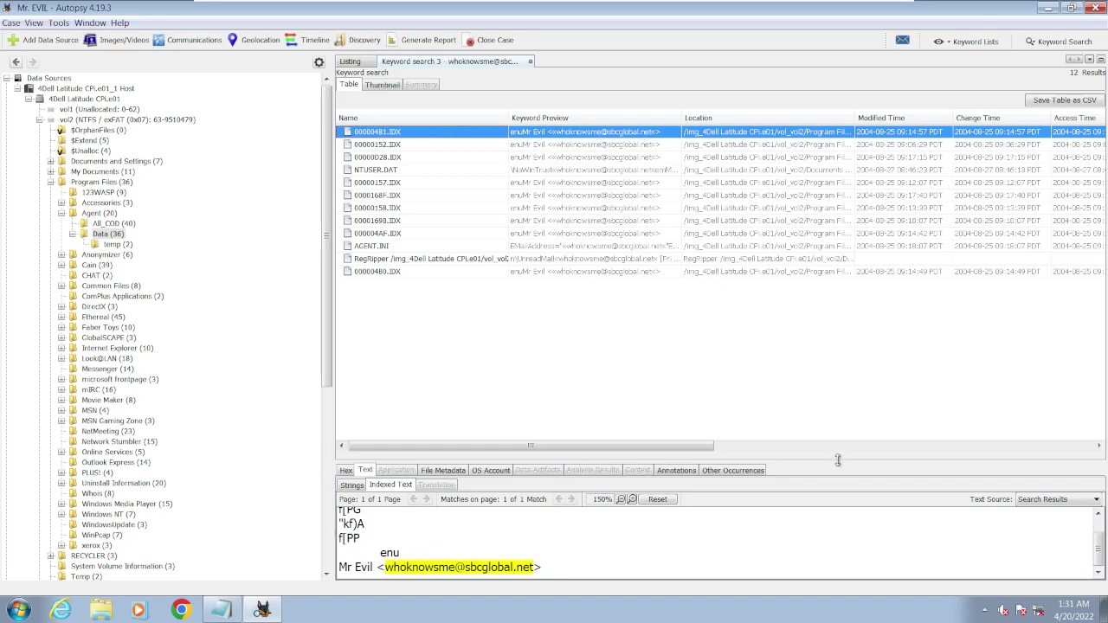
- Enlarge the text viewer and step through the .IDX and NTUSER.DAT hits down to AGENT.INI
{"action": "left_click_drag", "start_coordinate": [838, 462], "coordinate": [806, 232]}
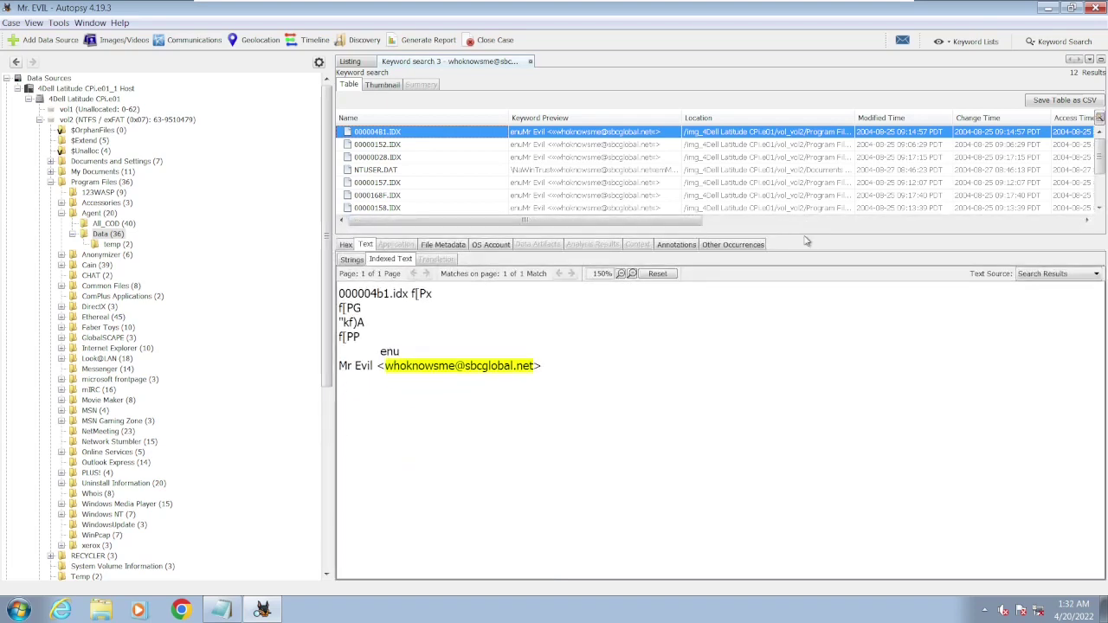
{"action": "key", "text": "Down"}
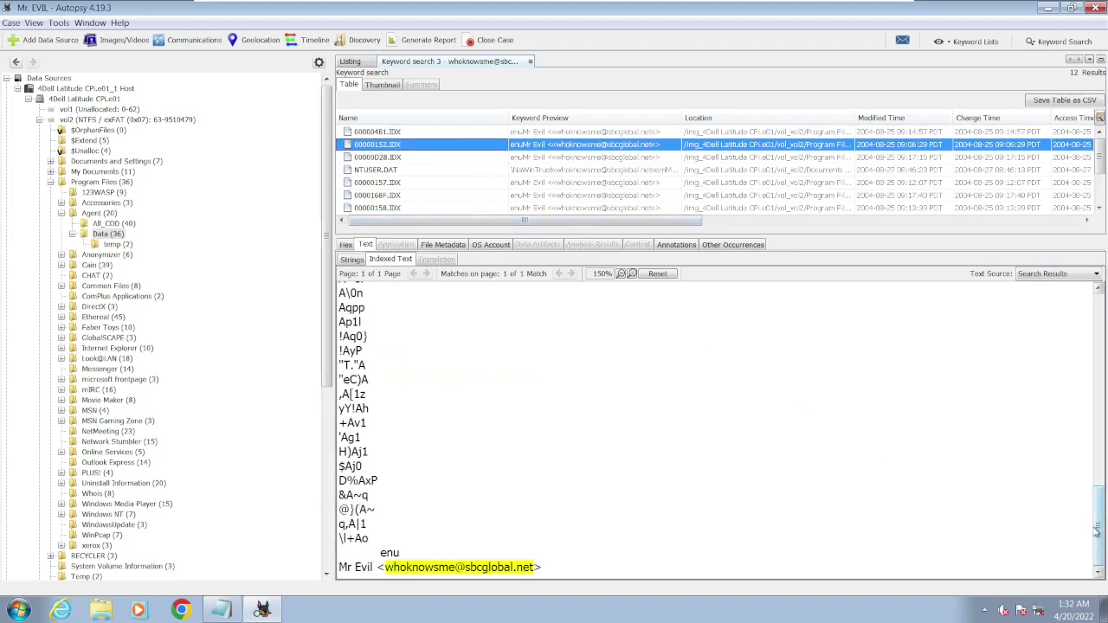
{"action": "mouse_move", "coordinate": [1099, 533]}
{"action": "left_mouse_down"}
{"action": "mouse_move", "coordinate": [1100, 346]}
{"action": "mouse_move", "coordinate": [1099, 554]}
{"action": "left_mouse_up"}
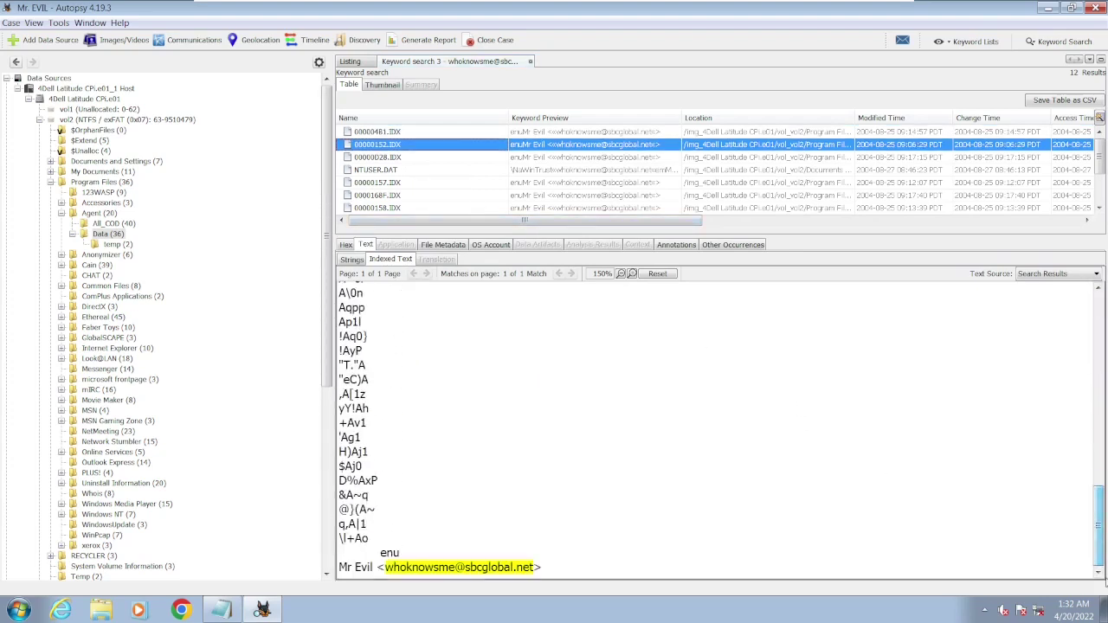
{"action": "left_click", "coordinate": [445, 161]}
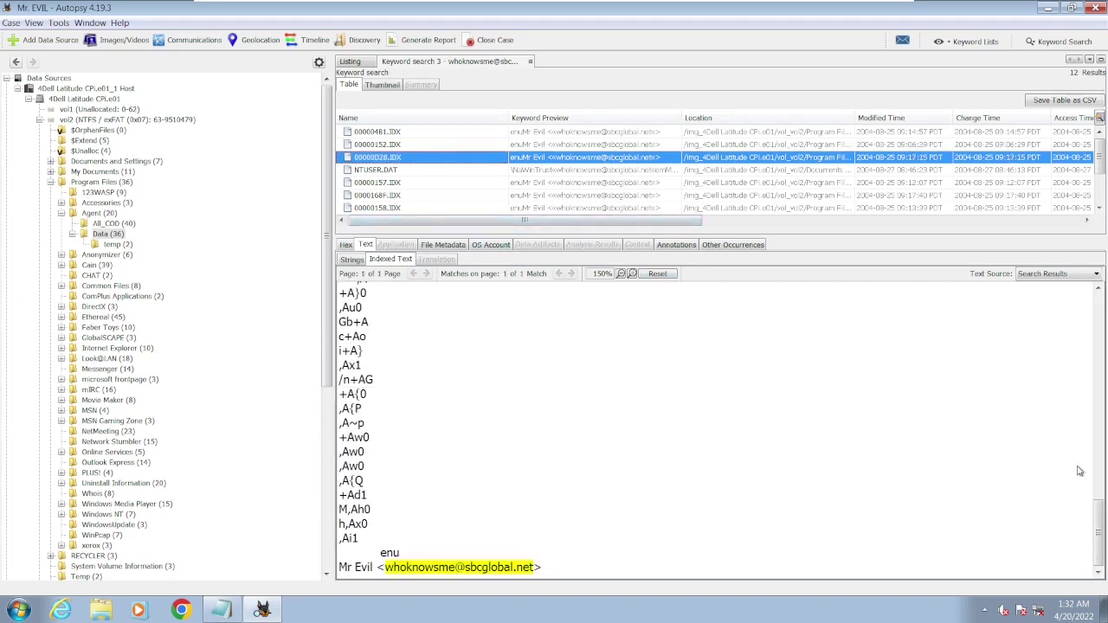
{"action": "key", "text": "Down"}
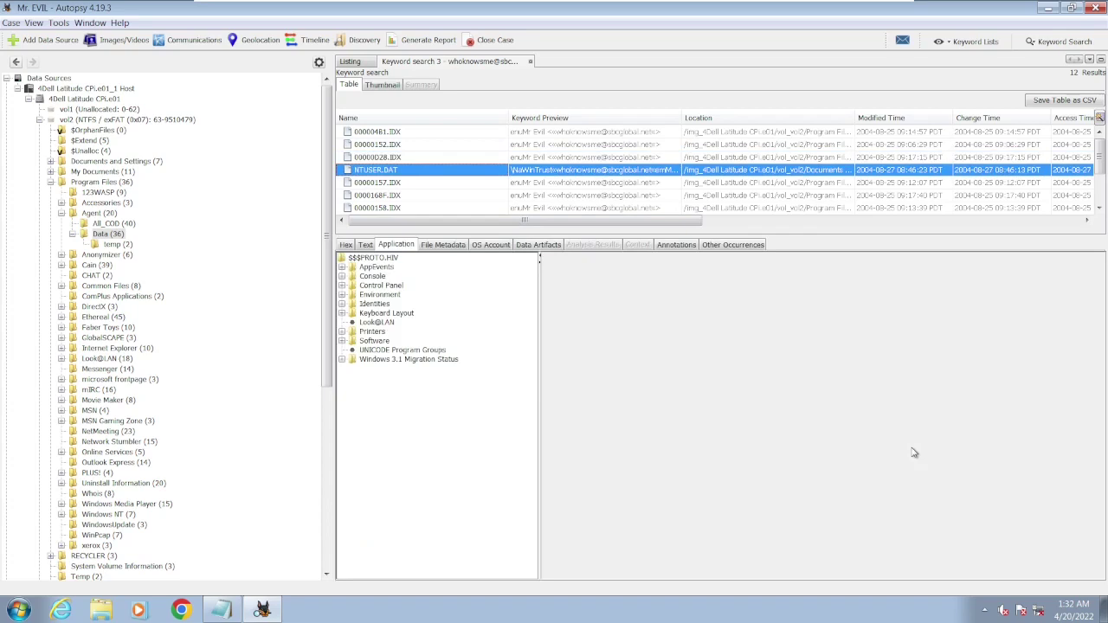
{"action": "key", "text": "Down"}
{"action": "key", "text": "Down"}
{"action": "key", "text": "Down"}
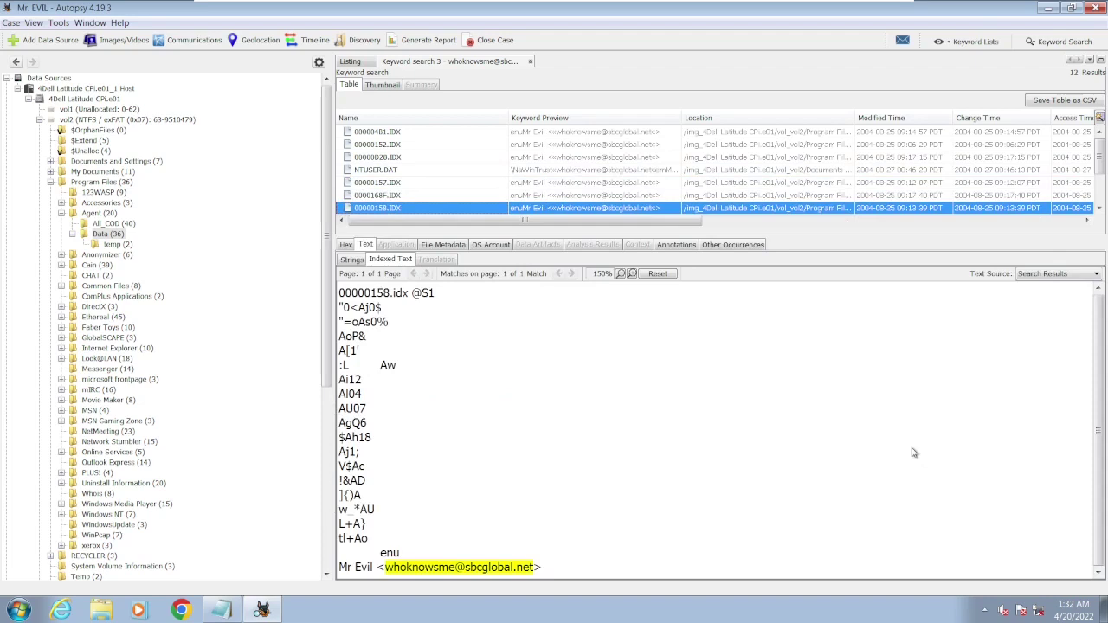
{"action": "key", "text": "Down"}
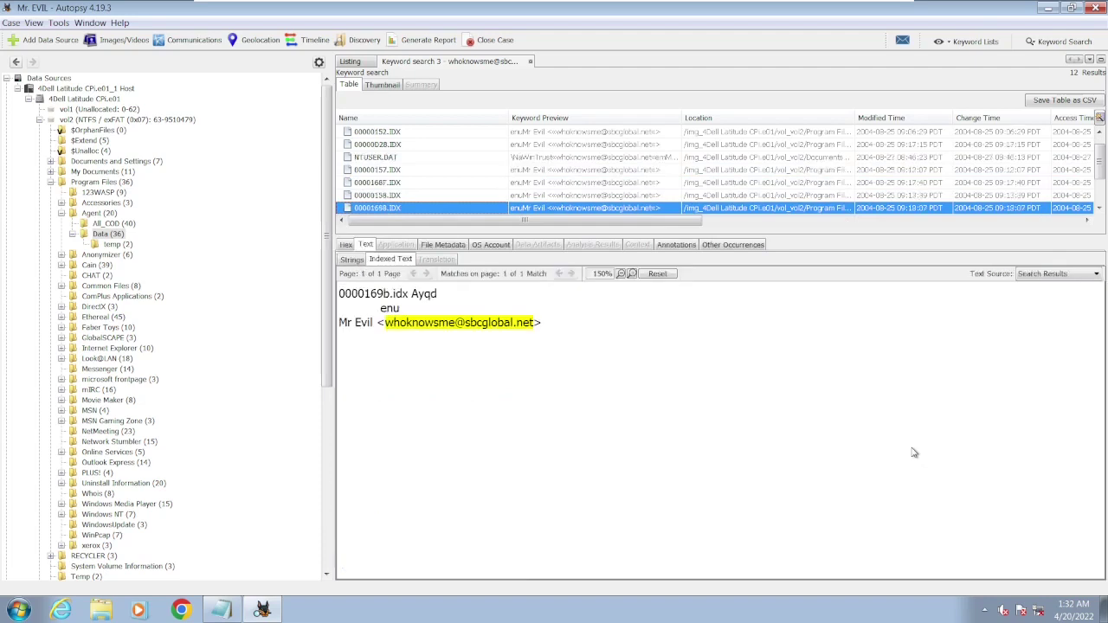
{"action": "key", "text": "Down"}
{"action": "key", "text": "Down"}
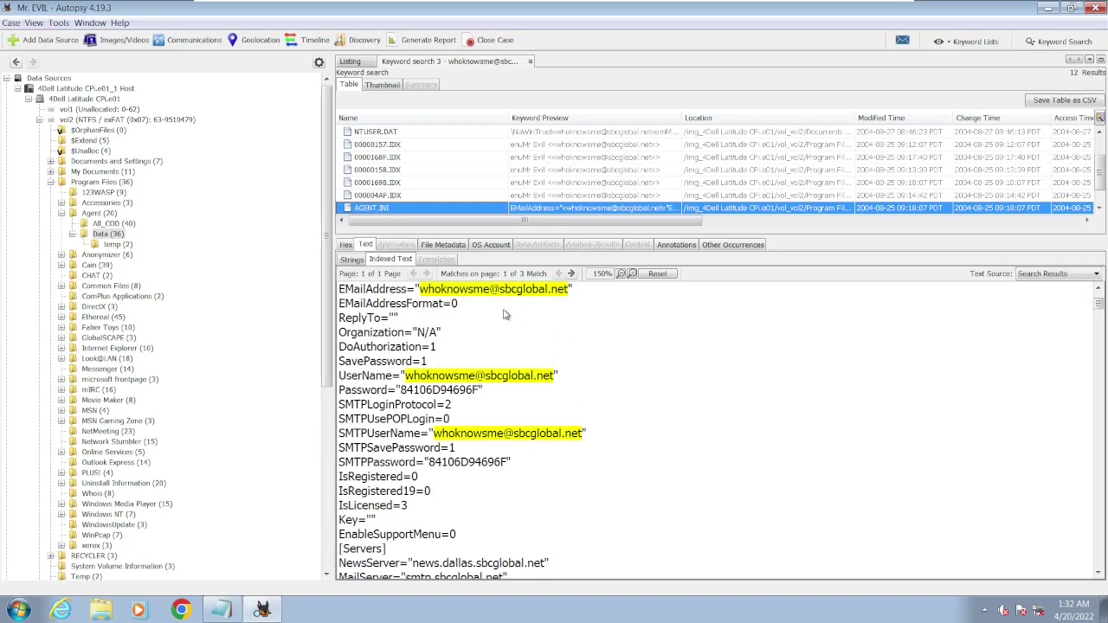
- Highlight the AGENT.INI name, profile e-mail address and full name in the indexed text
{"action": "left_click", "coordinate": [1099, 293]}
{"action": "left_click", "coordinate": [1100, 292]}
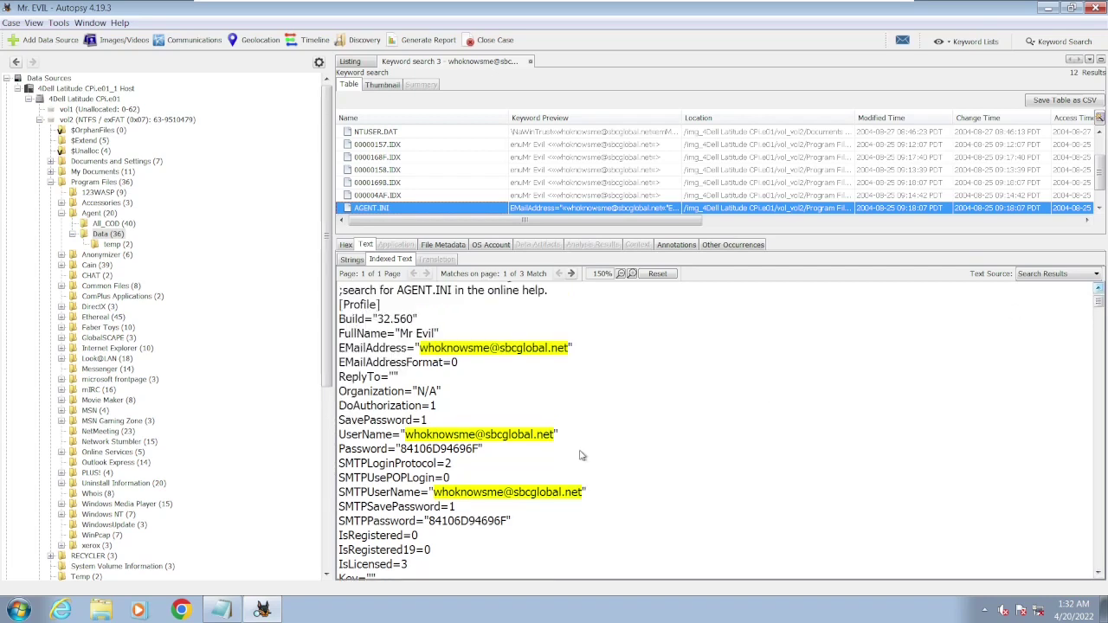
{"action": "left_click_drag", "start_coordinate": [457, 297], "coordinate": [401, 296]}
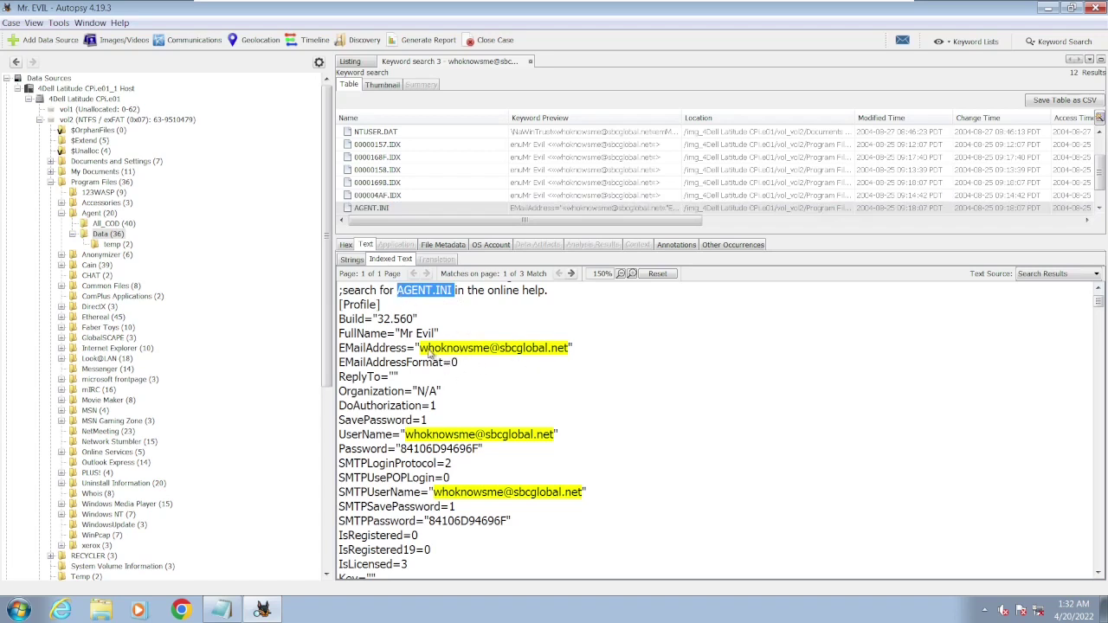
{"action": "left_click_drag", "start_coordinate": [421, 350], "coordinate": [566, 347]}
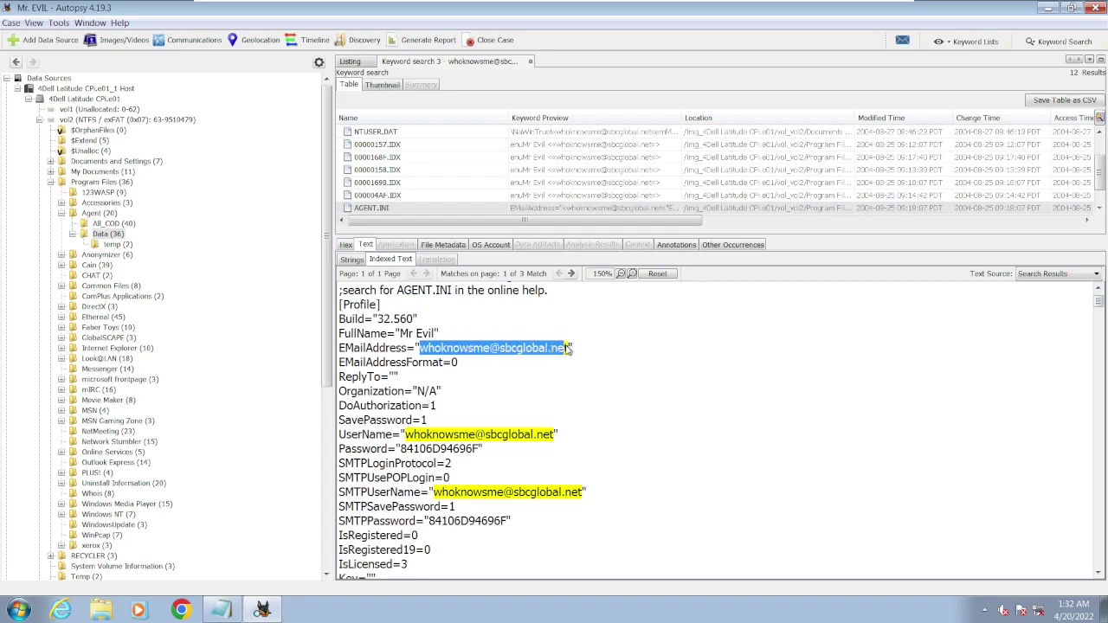
{"action": "left_click_drag", "start_coordinate": [400, 334], "coordinate": [437, 335]}
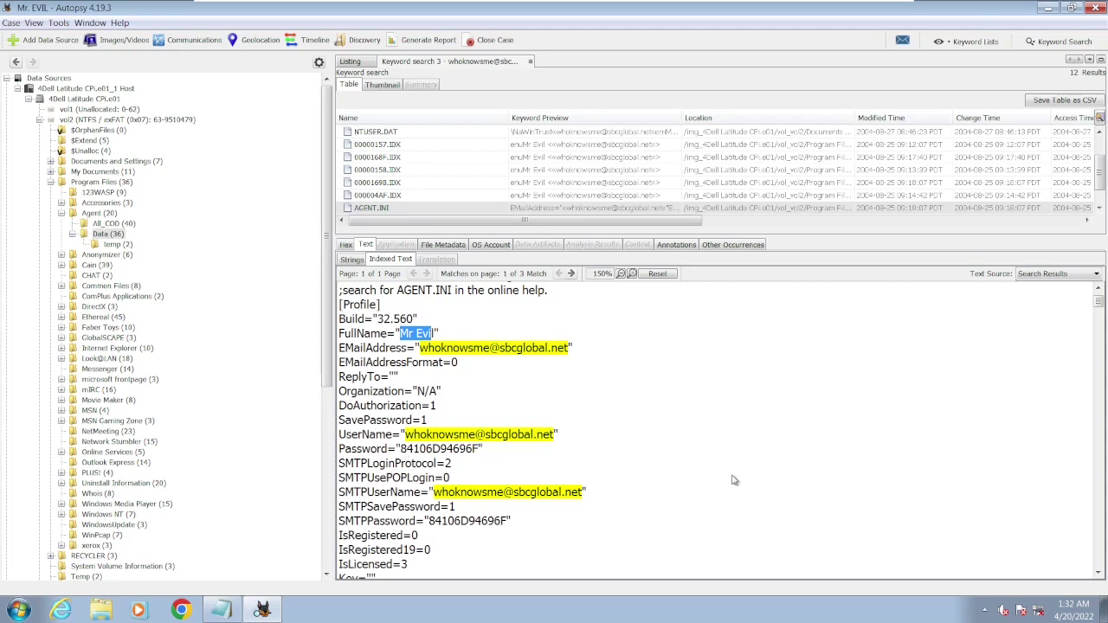
- Find the [Servers] section and highlight the news server news.dallas.sbcglobal.net
{"action": "left_click", "coordinate": [1099, 573]}
{"action": "left_click", "coordinate": [1099, 572]}
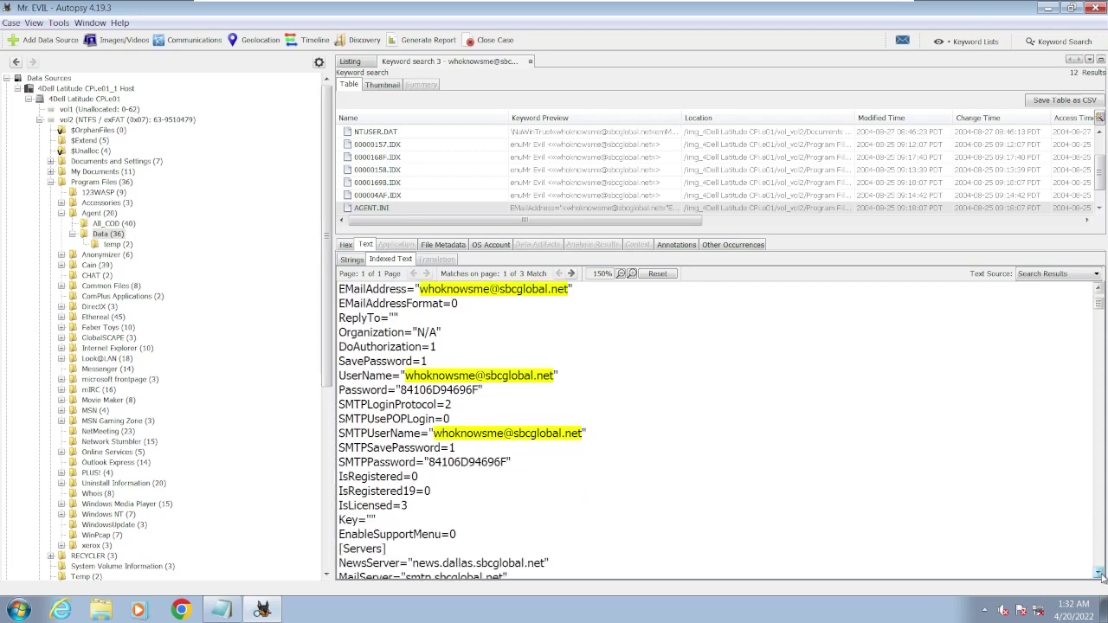
{"action": "left_click", "coordinate": [1099, 572]}
{"action": "left_click", "coordinate": [1099, 573]}
{"action": "left_click", "coordinate": [1099, 573]}
{"action": "left_click", "coordinate": [1099, 573]}
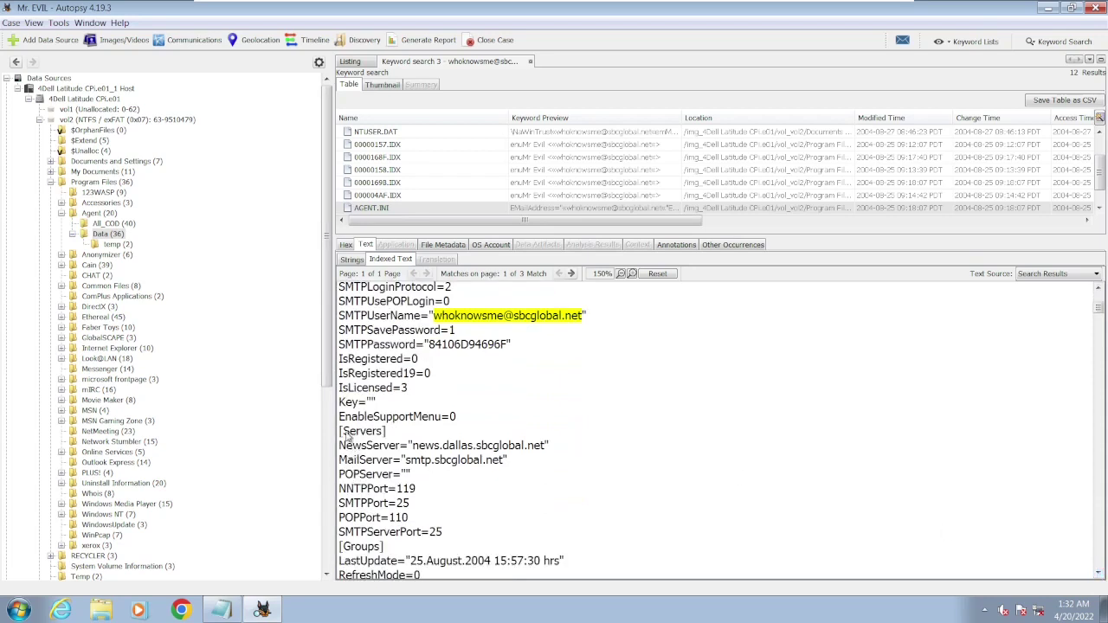
{"action": "left_click_drag", "start_coordinate": [347, 437], "coordinate": [385, 437]}
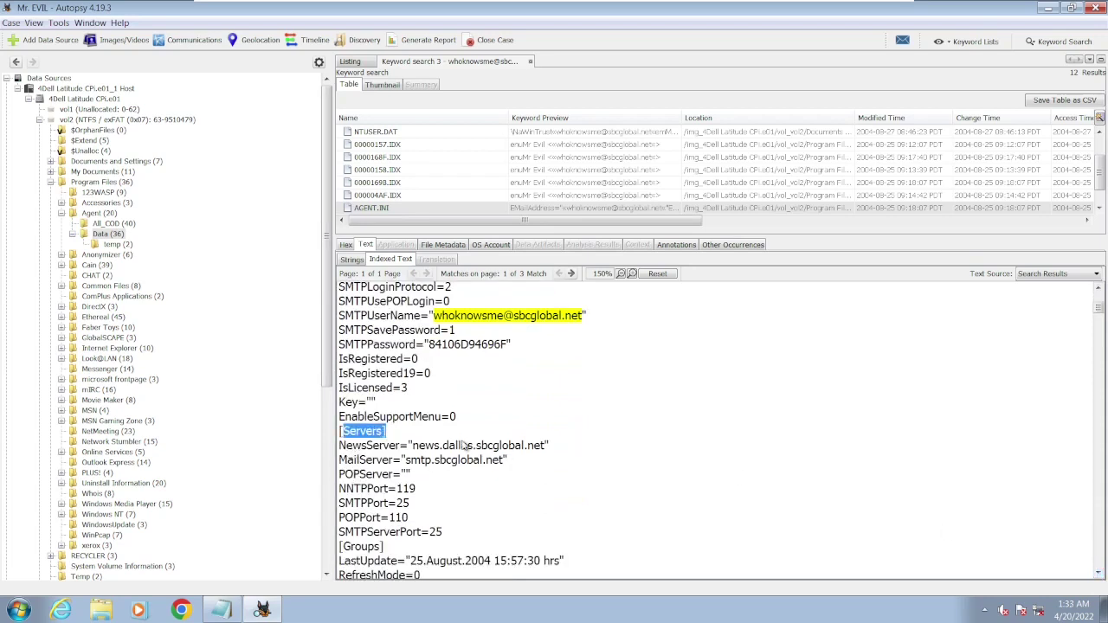
{"action": "left_click_drag", "start_coordinate": [414, 450], "coordinate": [547, 453]}
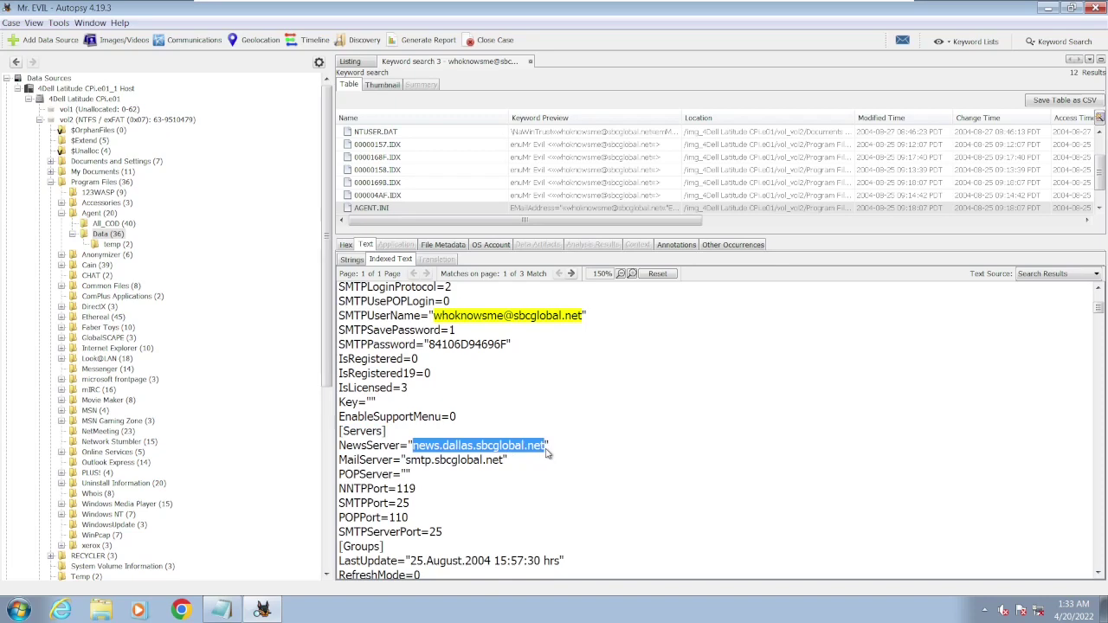
{"action": "left_click", "coordinate": [221, 610]}
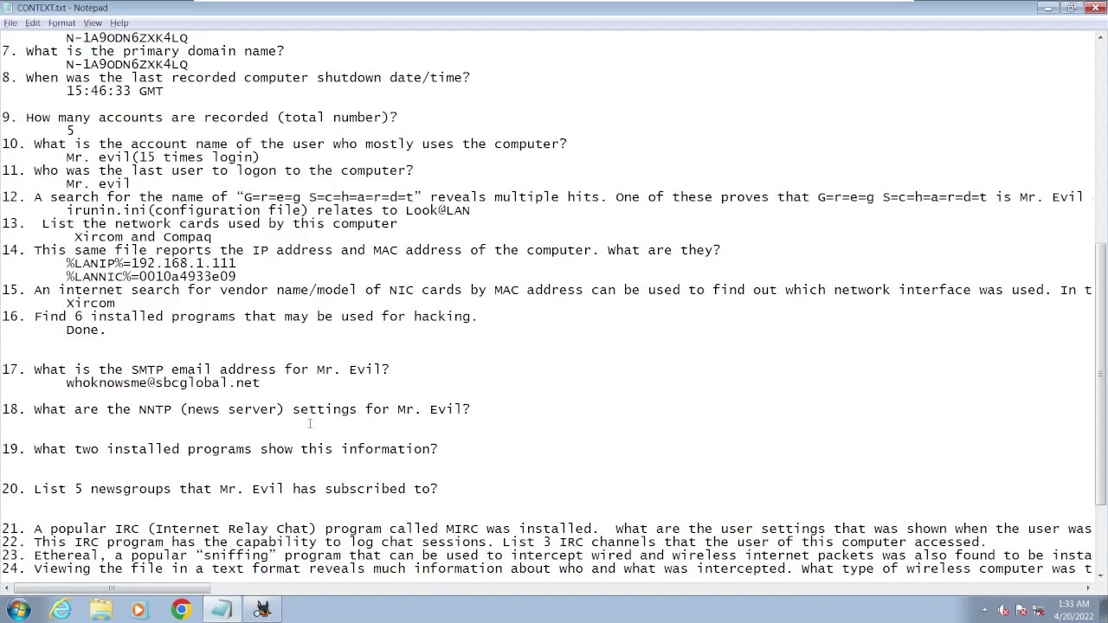
- Enter news.dallas.sbcglobal.net as question 18's answer in CONTEXT.txt, then minimize Notepad
{"action": "type", "text": "lob"}
{"action": "type", "text": "news."}
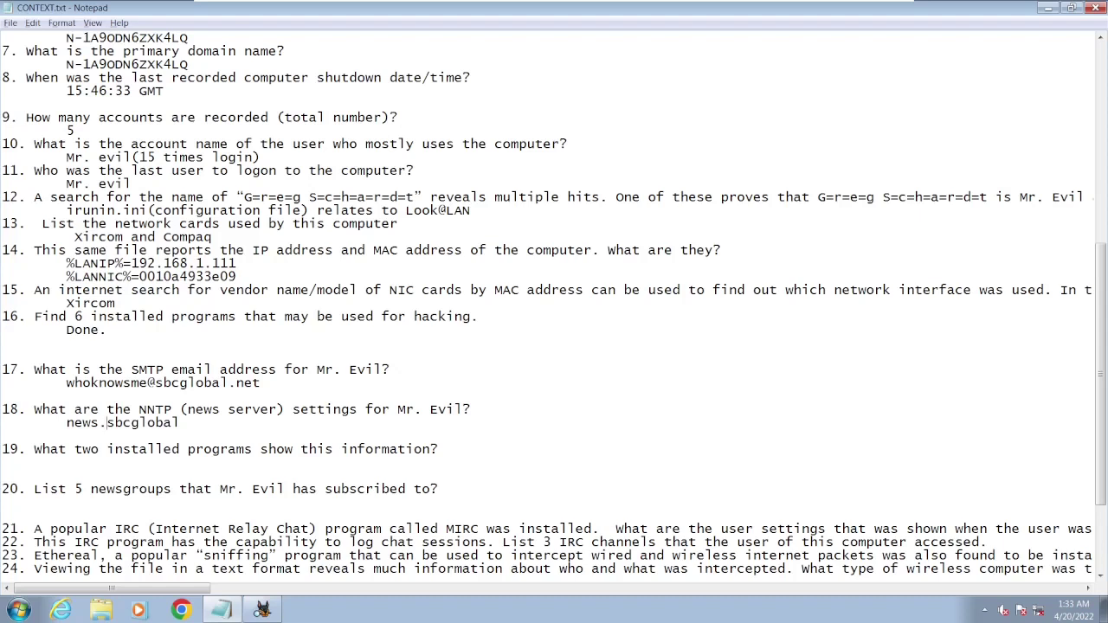
{"action": "type", "text": "dallas.sbcglobal"}
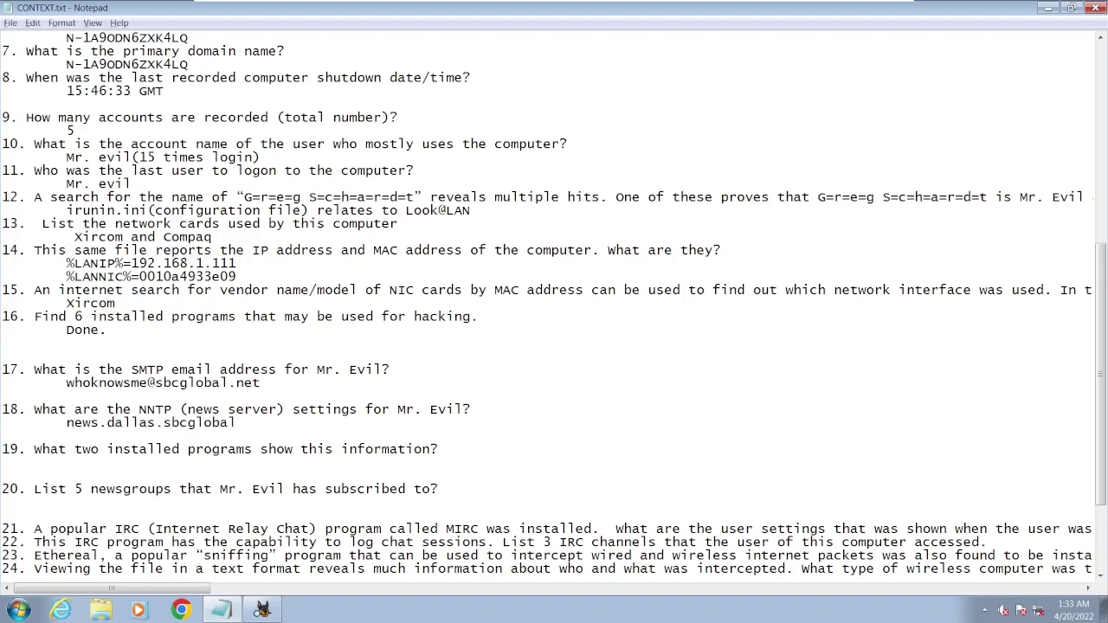
{"action": "type", "text": ".net"}
{"action": "left_click_drag", "start_coordinate": [74, 450], "coordinate": [441, 446]}
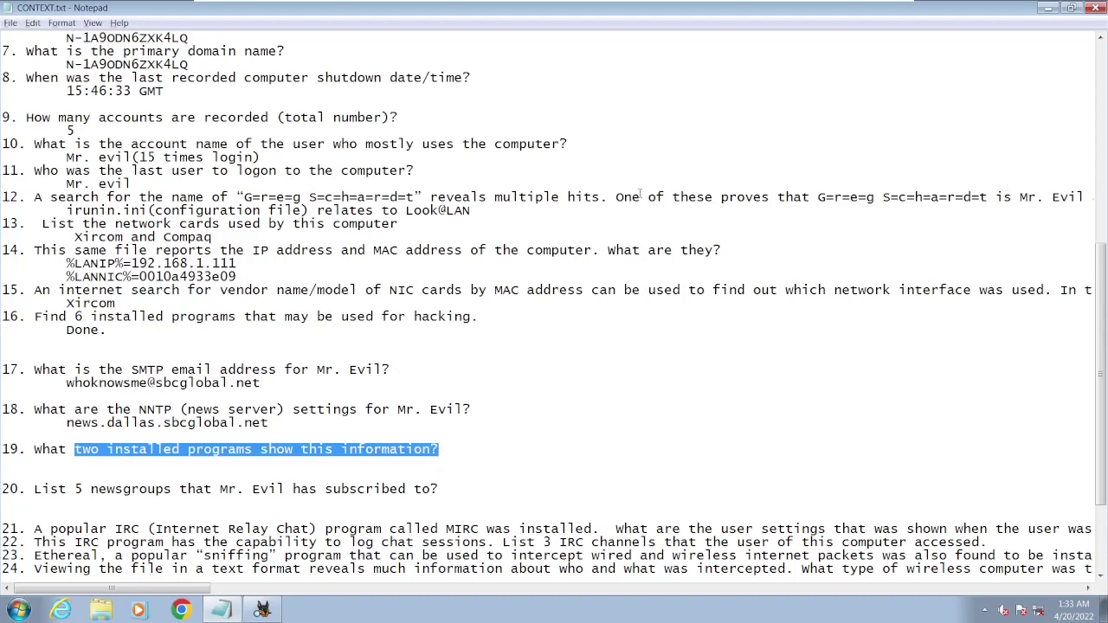
{"action": "left_click", "coordinate": [1047, 8]}
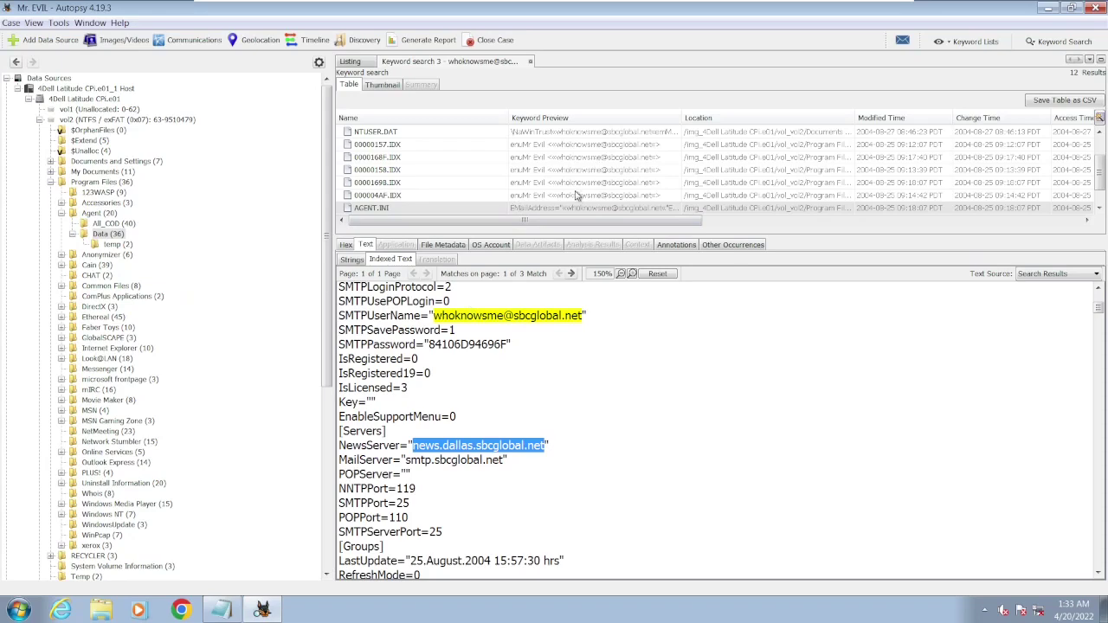
- Open the RegRipper hit and highlight the suspect's e-mail listed under mzthunderbird
{"action": "scroll", "coordinate": [577, 201], "scroll_direction": "down", "scroll_amount": 1}
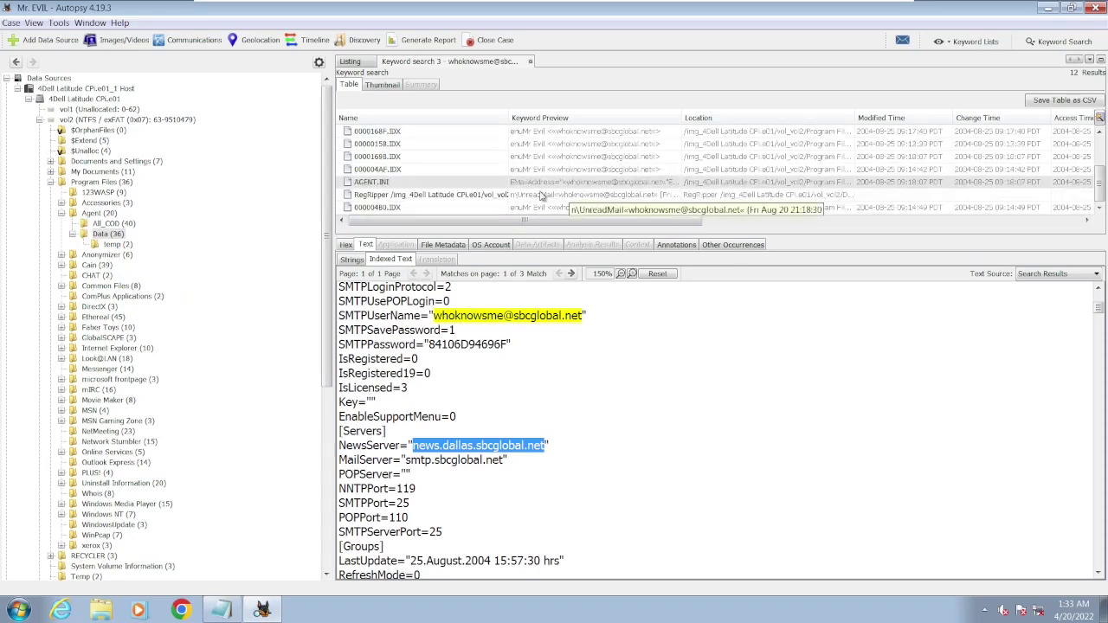
{"action": "left_click", "coordinate": [443, 195]}
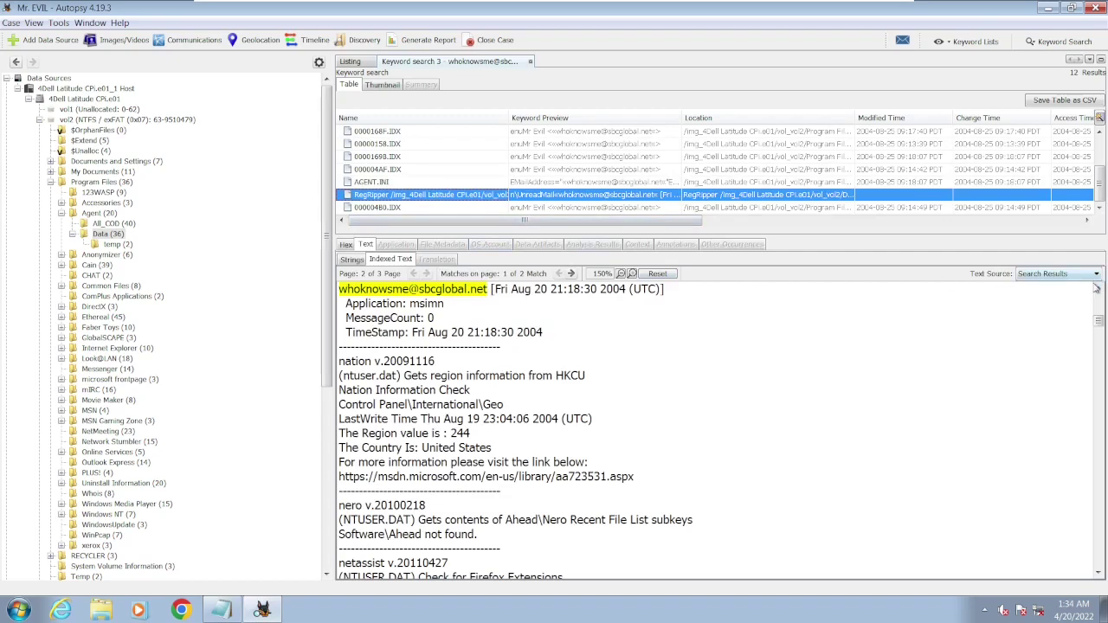
{"action": "scroll", "coordinate": [1095, 294], "scroll_direction": "up", "scroll_amount": 2}
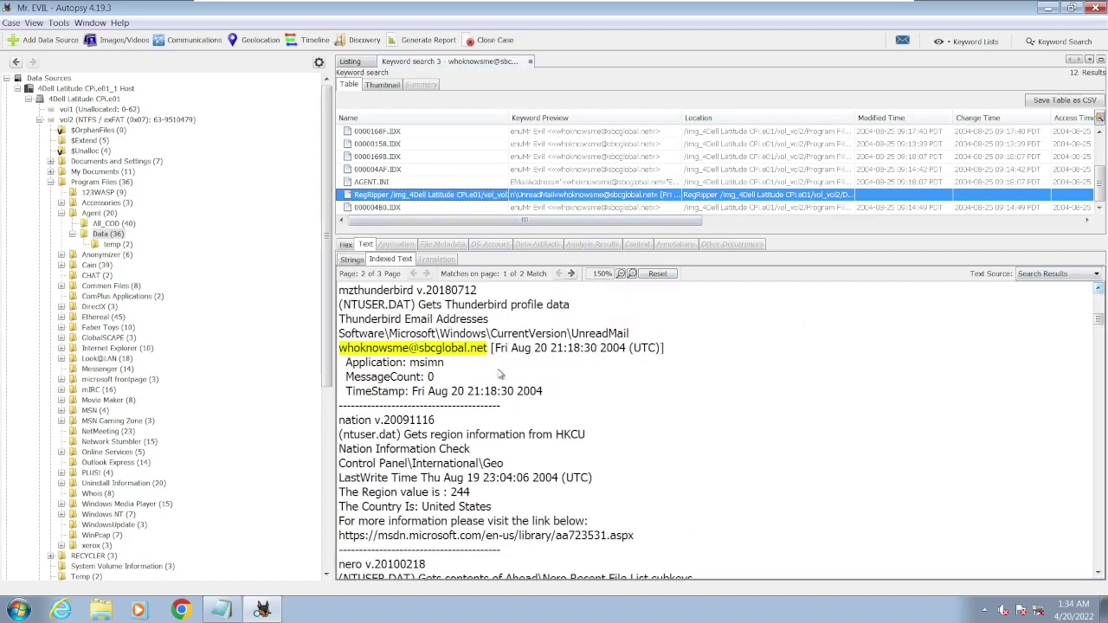
{"action": "left_click_drag", "start_coordinate": [490, 348], "coordinate": [342, 355]}
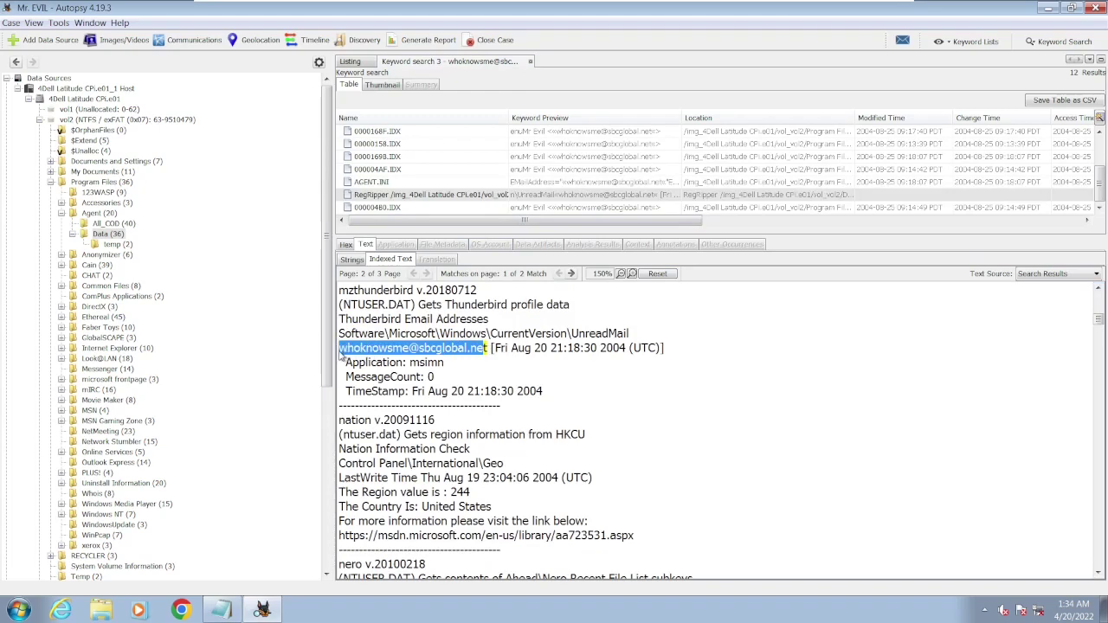
{"action": "left_click", "coordinate": [222, 611]}
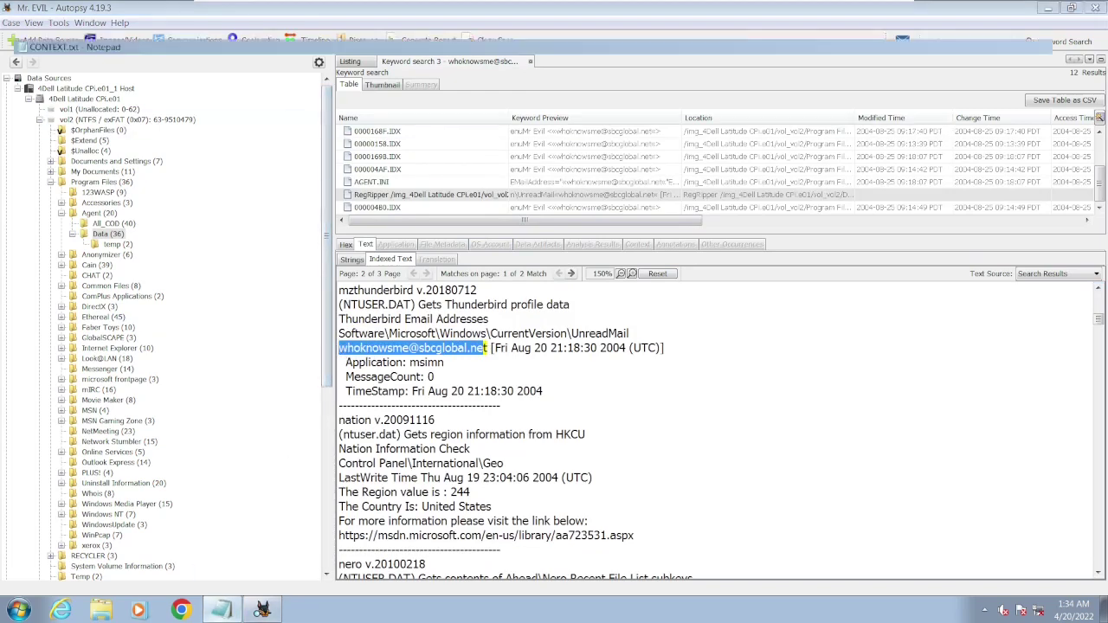
- Write 'Forte agent and thunderbird' as the answer under question 19
{"action": "left_click", "coordinate": [266, 466]}
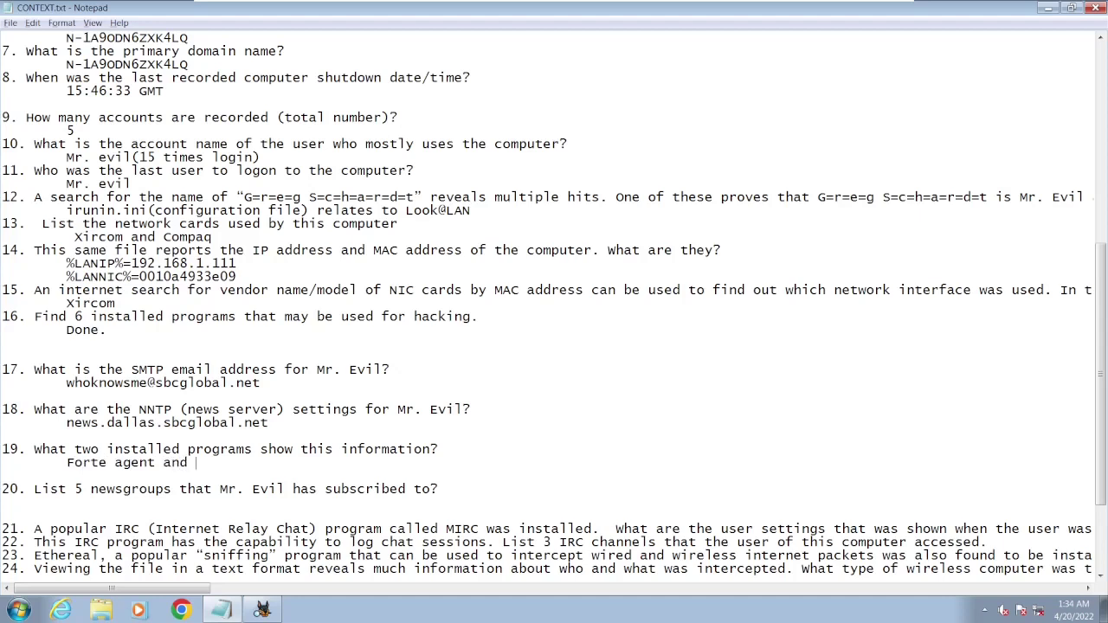
{"action": "type", "text": "Forte agent and thunderbird"}
{"action": "left_click_drag", "start_coordinate": [75, 489], "coordinate": [445, 489]}
- Return to Autopsy and reopen the AGENT.INI hit's indexed text
{"action": "left_click", "coordinate": [528, 485]}
{"action": "left_click", "coordinate": [1047, 6]}
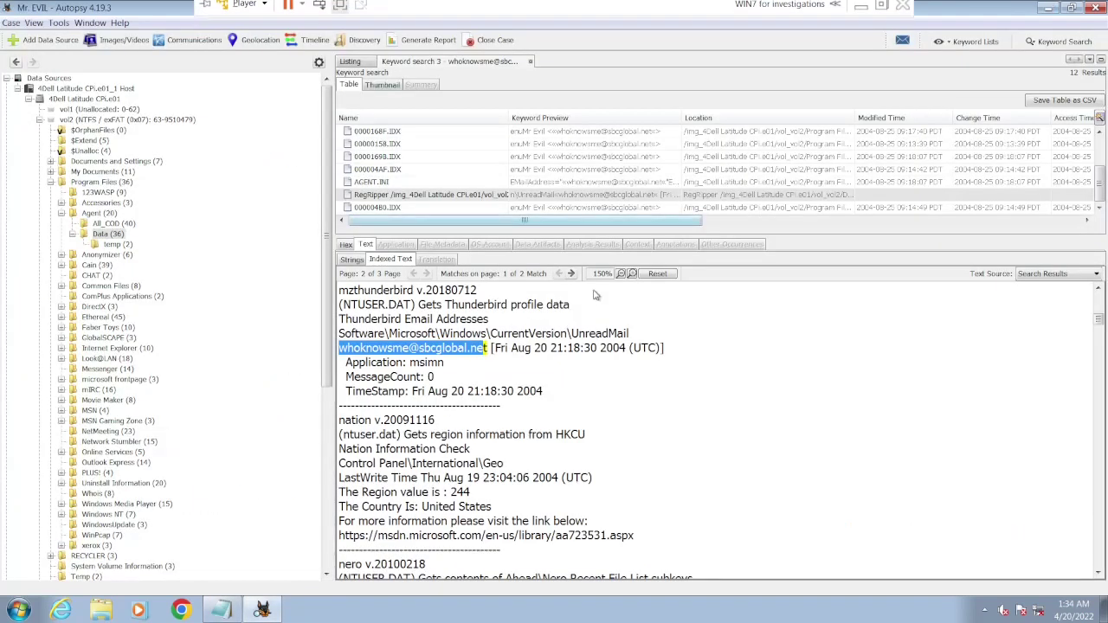
{"action": "left_click", "coordinate": [401, 183]}
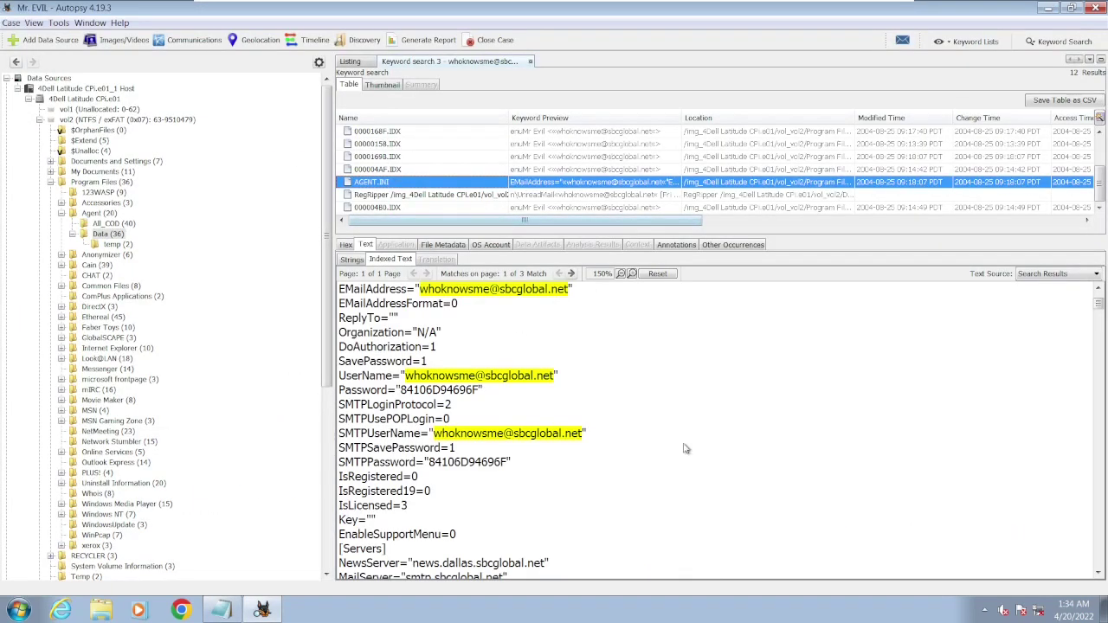
- Scroll through AGENT.INI's text down to its article and mail field settings such as MailBaseFields
{"action": "left_click", "coordinate": [1099, 574]}
{"action": "scroll", "coordinate": [1099, 574], "scroll_direction": "down", "scroll_amount": 3}
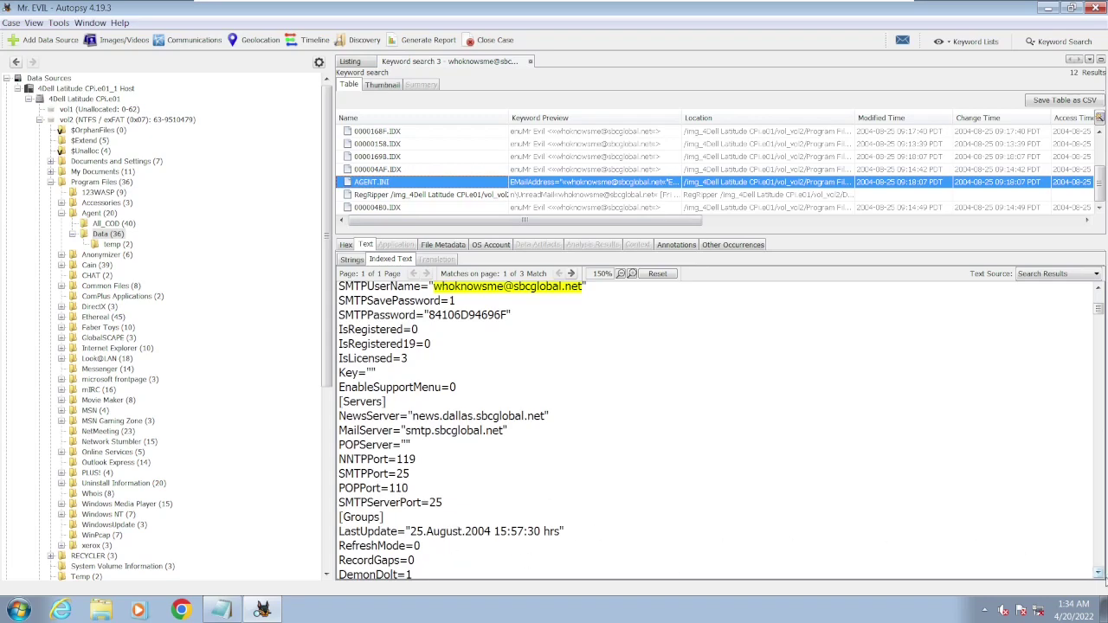
{"action": "scroll", "coordinate": [1101, 574], "scroll_direction": "down", "scroll_amount": 8}
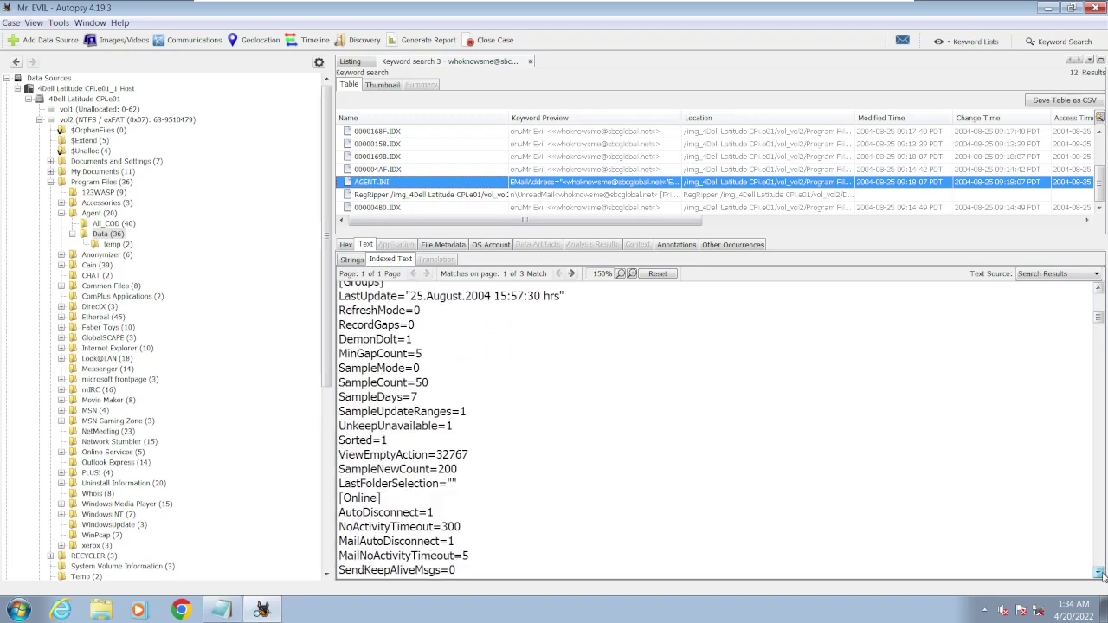
{"action": "scroll", "coordinate": [1101, 574], "scroll_direction": "down", "scroll_amount": 7}
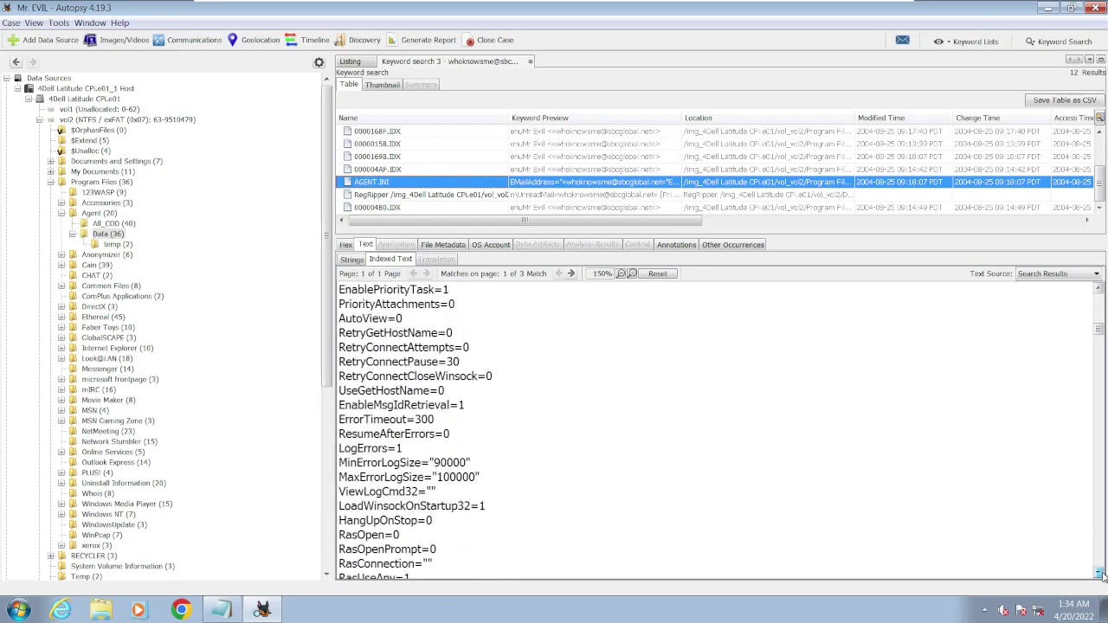
{"action": "scroll", "coordinate": [1101, 574], "scroll_direction": "down", "scroll_amount": 7}
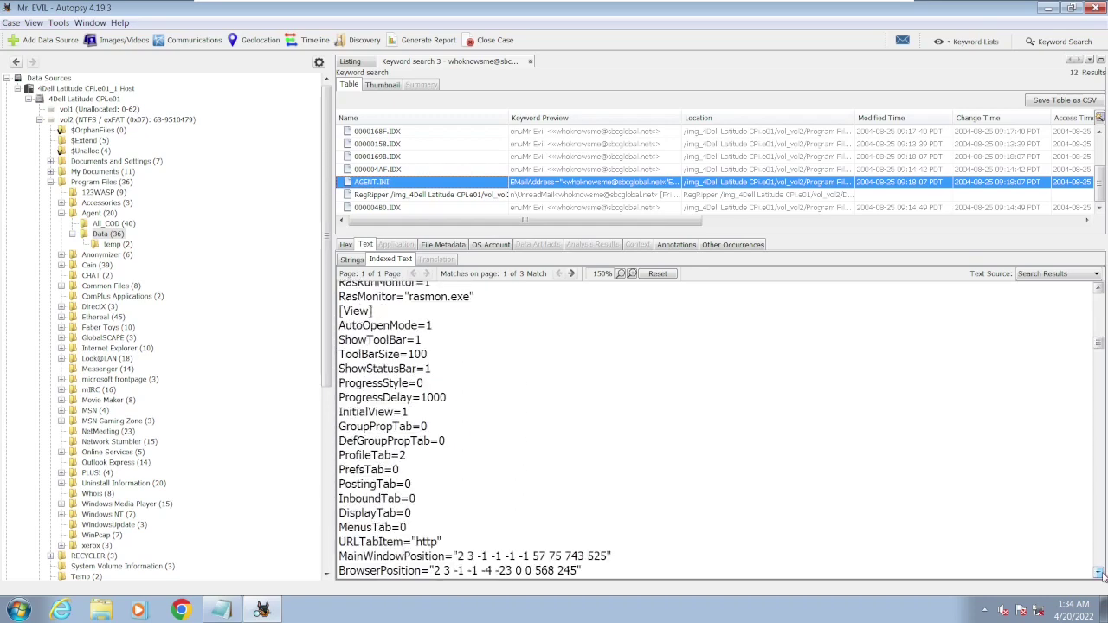
{"action": "scroll", "coordinate": [1101, 574], "scroll_direction": "down", "scroll_amount": 6}
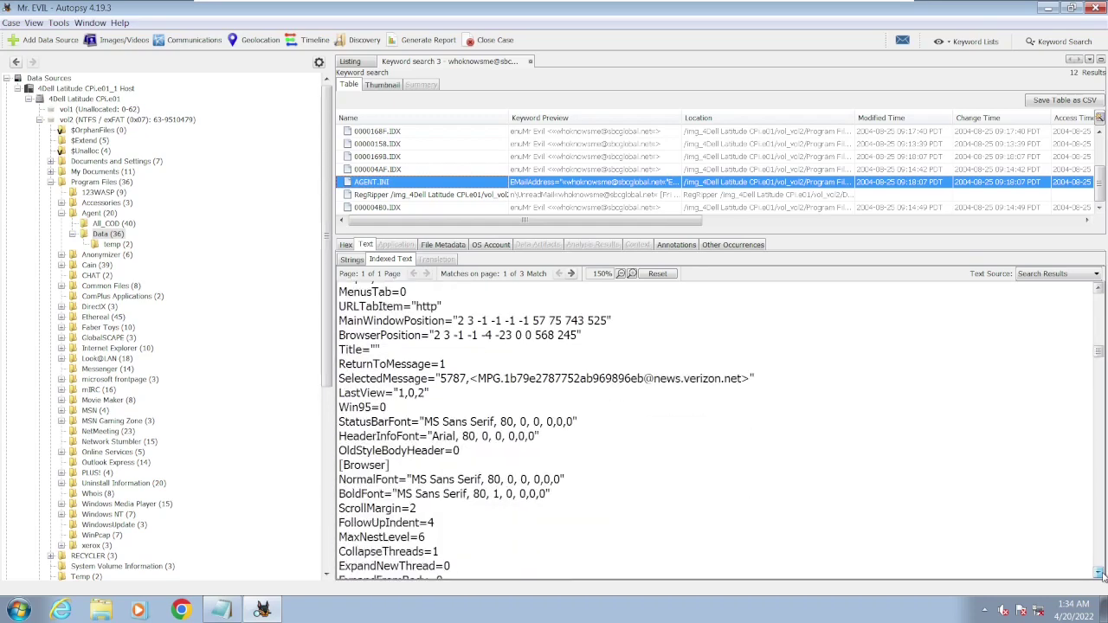
{"action": "scroll", "coordinate": [1101, 574], "scroll_direction": "down", "scroll_amount": 13}
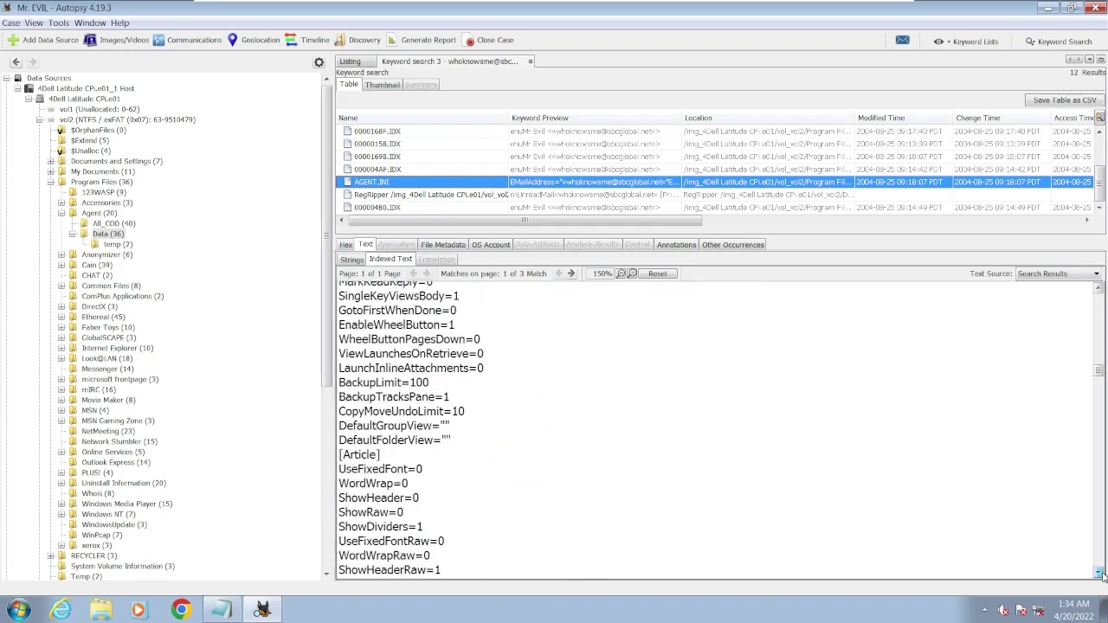
{"action": "scroll", "coordinate": [1101, 574], "scroll_direction": "down", "scroll_amount": 5}
{"action": "scroll", "coordinate": [1101, 574], "scroll_direction": "down", "scroll_amount": 7}
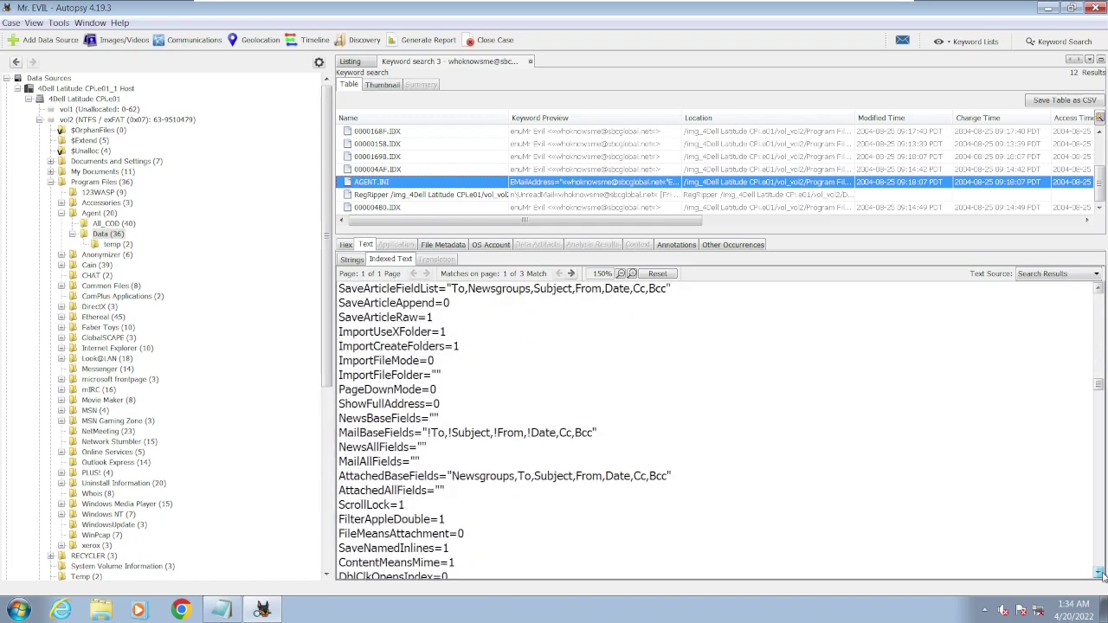
{"action": "scroll", "coordinate": [1101, 573], "scroll_direction": "down", "scroll_amount": 13}
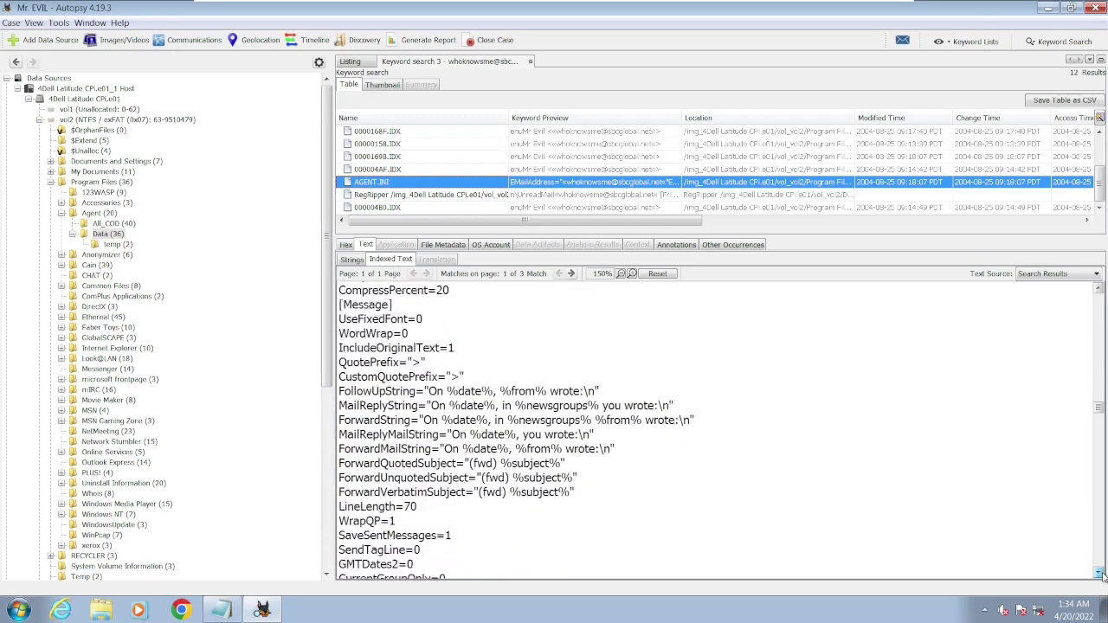
{"action": "scroll", "coordinate": [1101, 573], "scroll_direction": "down", "scroll_amount": 12}
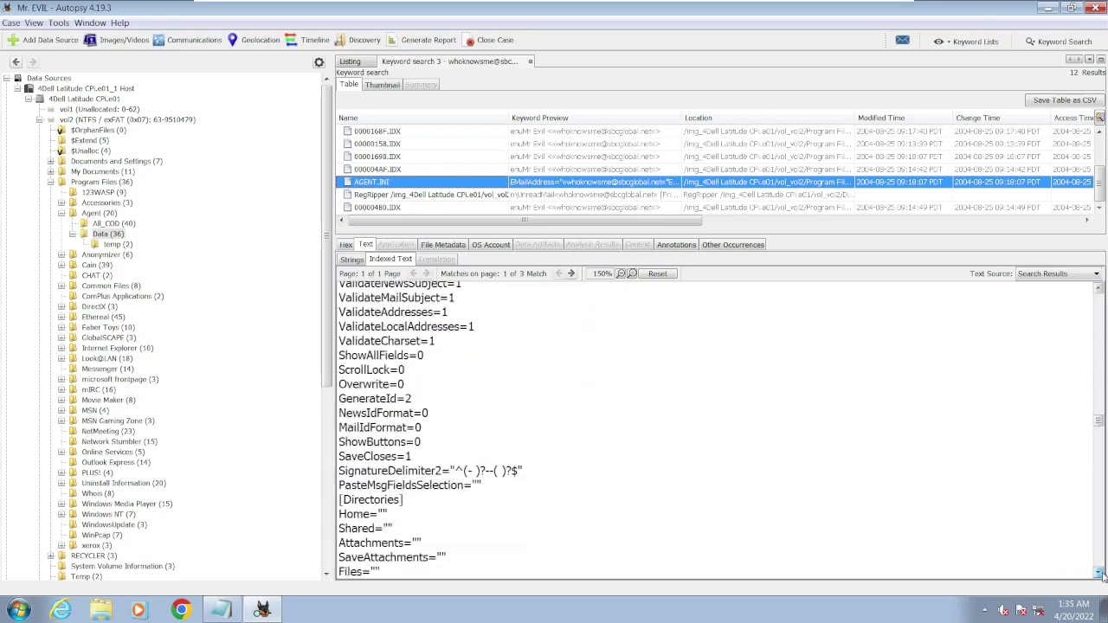
{"action": "scroll", "coordinate": [1101, 574], "scroll_direction": "down", "scroll_amount": 15}
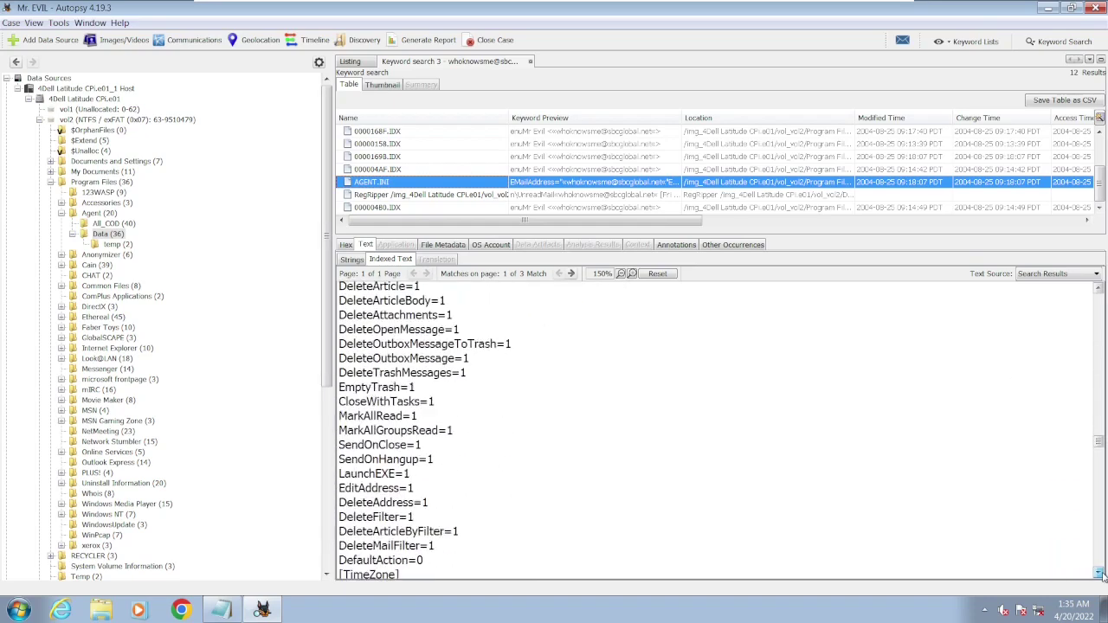
{"action": "scroll", "coordinate": [1101, 574], "scroll_direction": "down", "scroll_amount": 2}
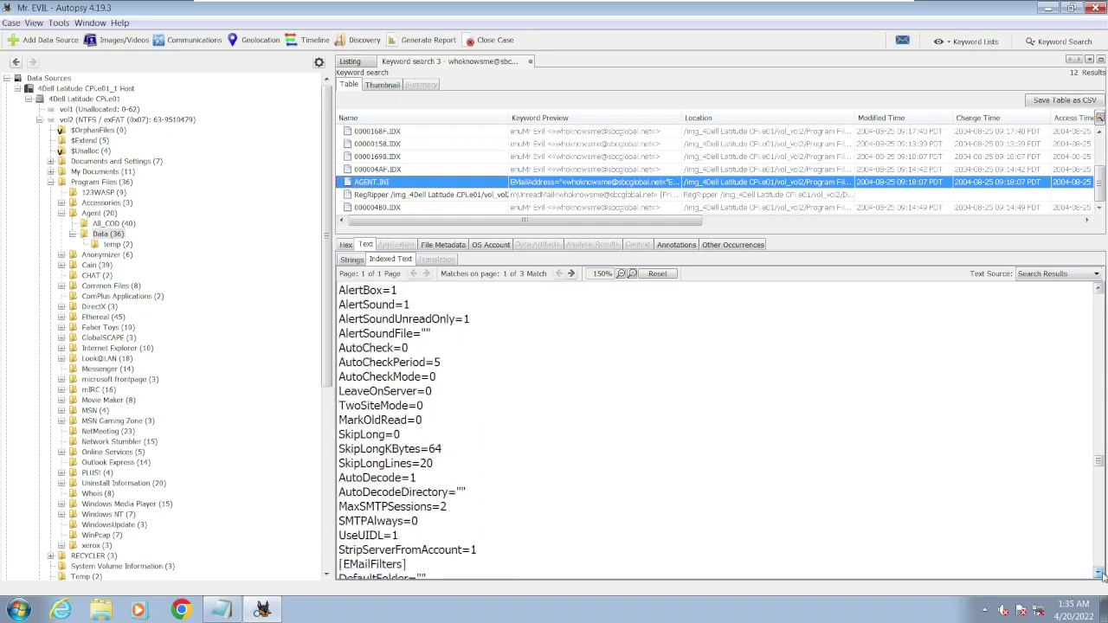
{"action": "scroll", "coordinate": [1101, 573], "scroll_direction": "down", "scroll_amount": 16}
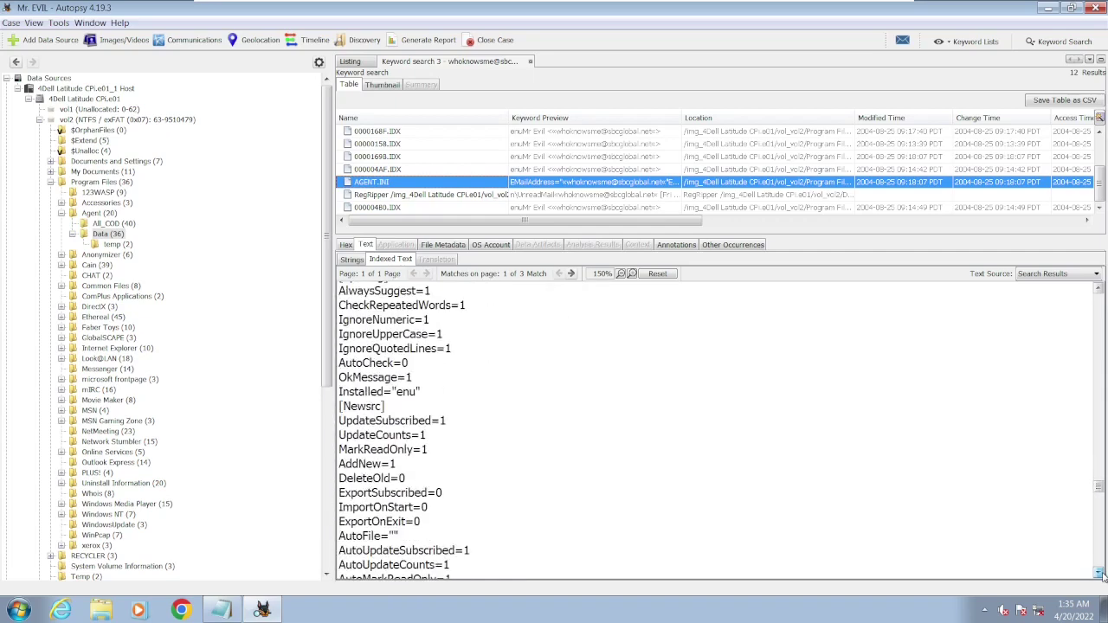
{"action": "scroll", "coordinate": [1101, 574], "scroll_direction": "down", "scroll_amount": 5}
{"action": "scroll", "coordinate": [1101, 573], "scroll_direction": "down", "scroll_amount": 6}
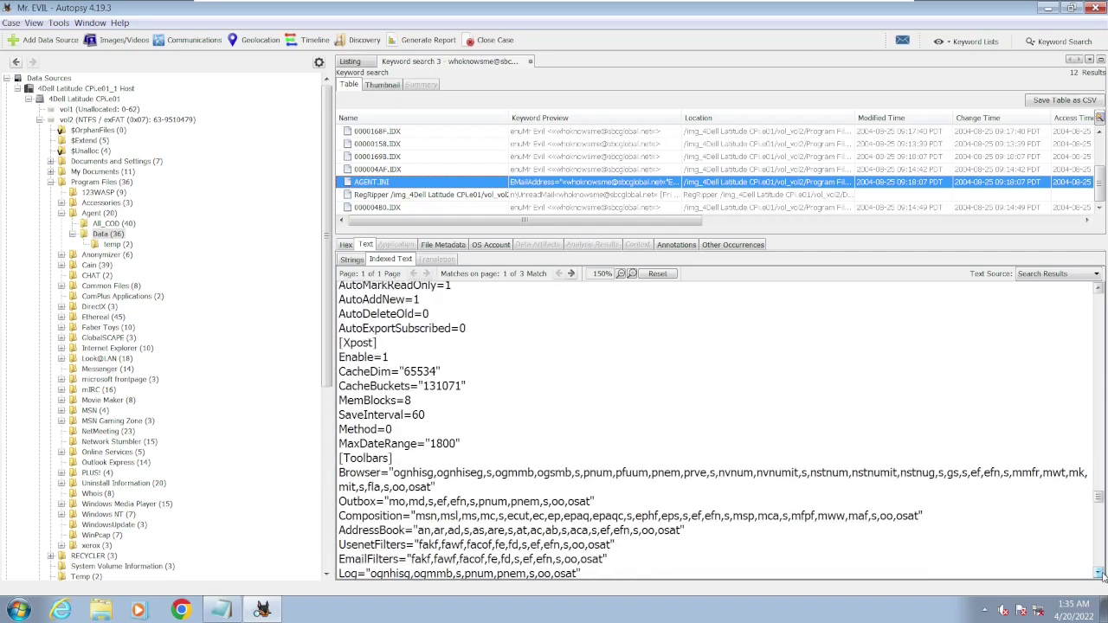
{"action": "scroll", "coordinate": [1101, 574], "scroll_direction": "down", "scroll_amount": 7}
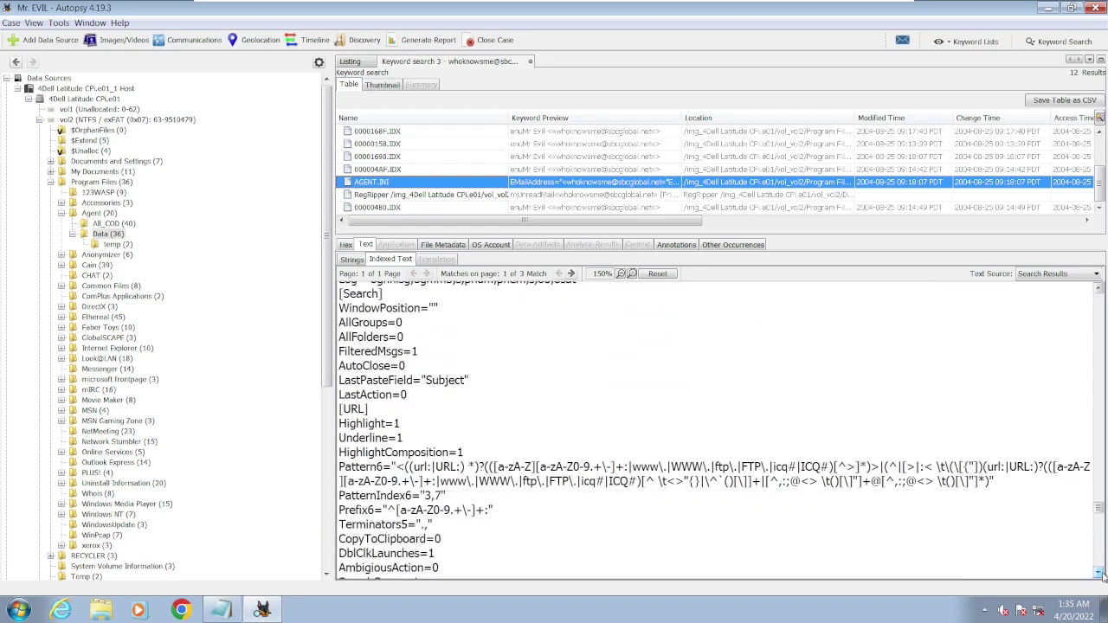
{"action": "scroll", "coordinate": [1101, 574], "scroll_direction": "down", "scroll_amount": 7}
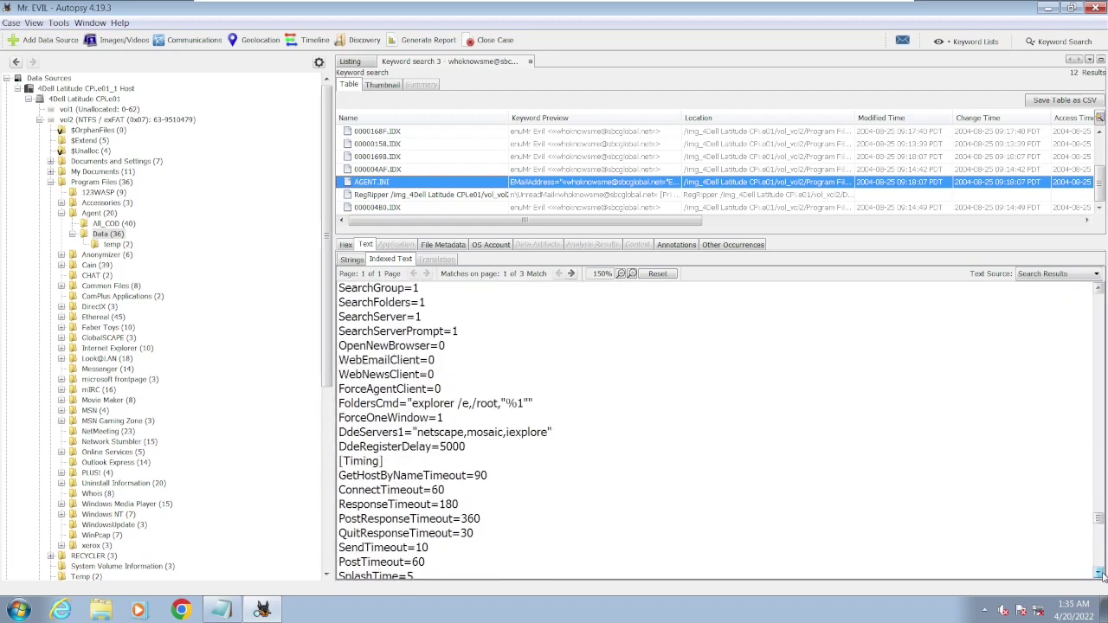
{"action": "scroll", "coordinate": [1100, 574], "scroll_direction": "down", "scroll_amount": 5}
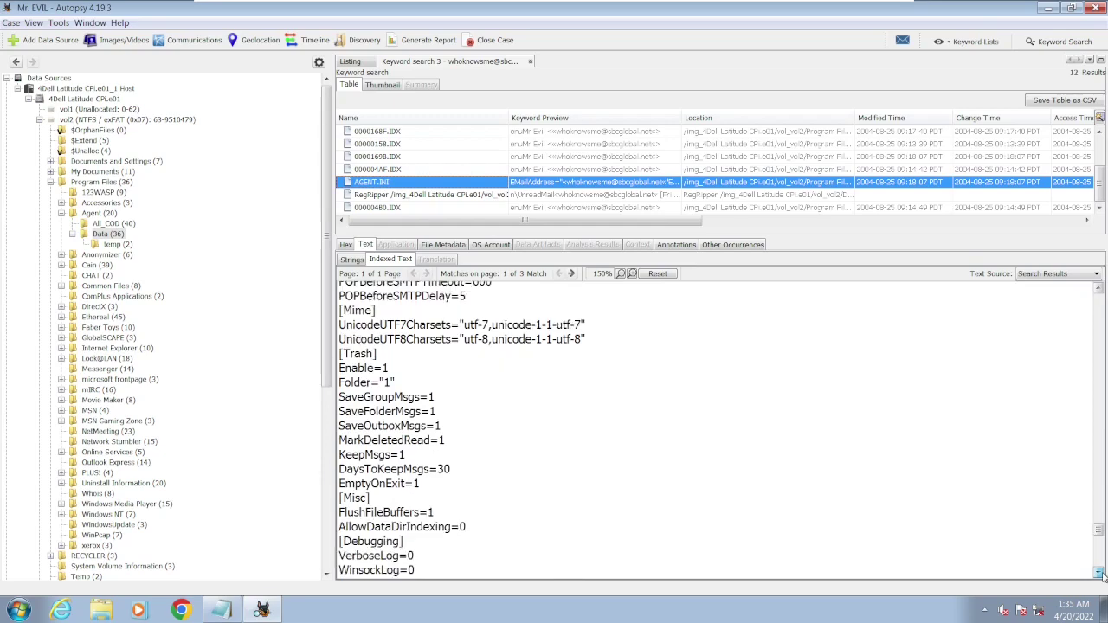
{"action": "scroll", "coordinate": [1101, 574], "scroll_direction": "down", "scroll_amount": 7}
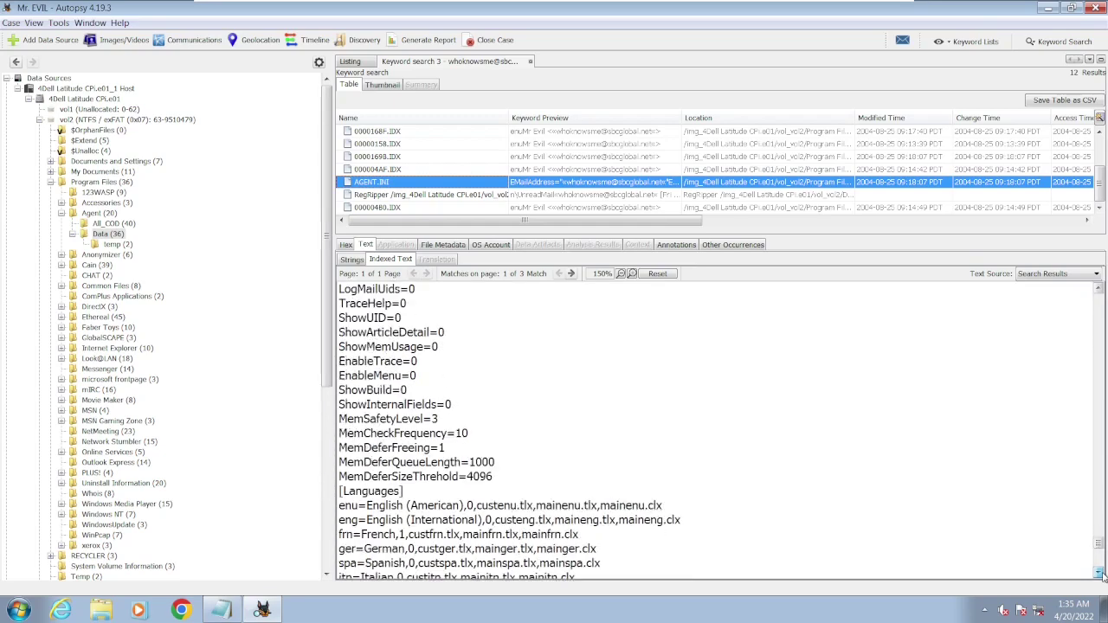
{"action": "scroll", "coordinate": [1101, 574], "scroll_direction": "down", "scroll_amount": 7}
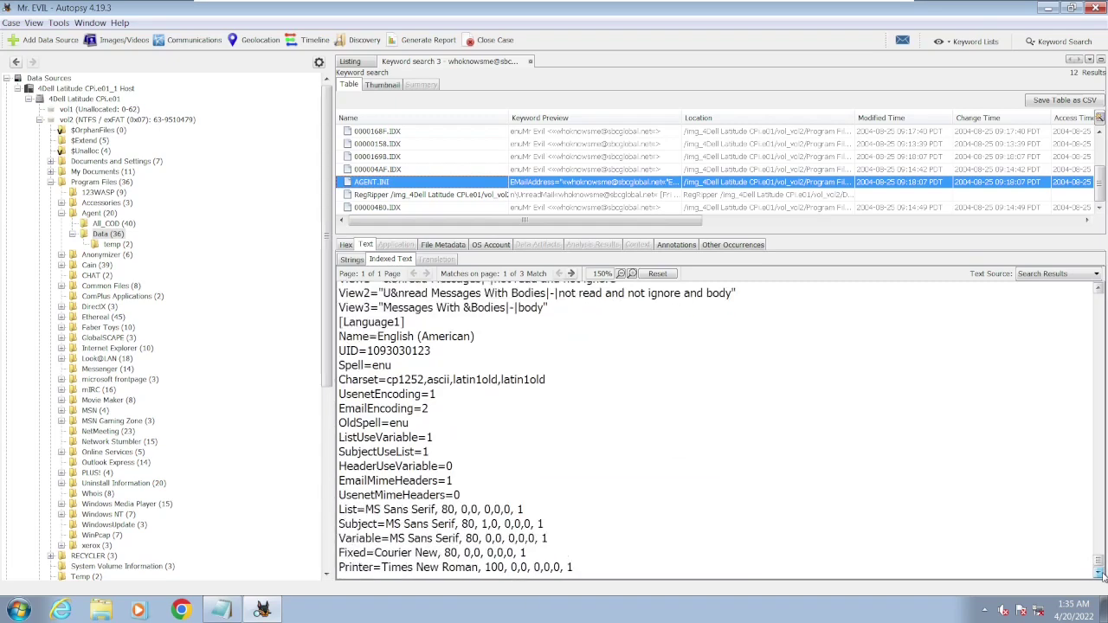
{"action": "left_click_drag", "start_coordinate": [1099, 561], "coordinate": [1098, 267]}
{"action": "scroll", "coordinate": [695, 364], "scroll_direction": "down", "scroll_amount": 10}
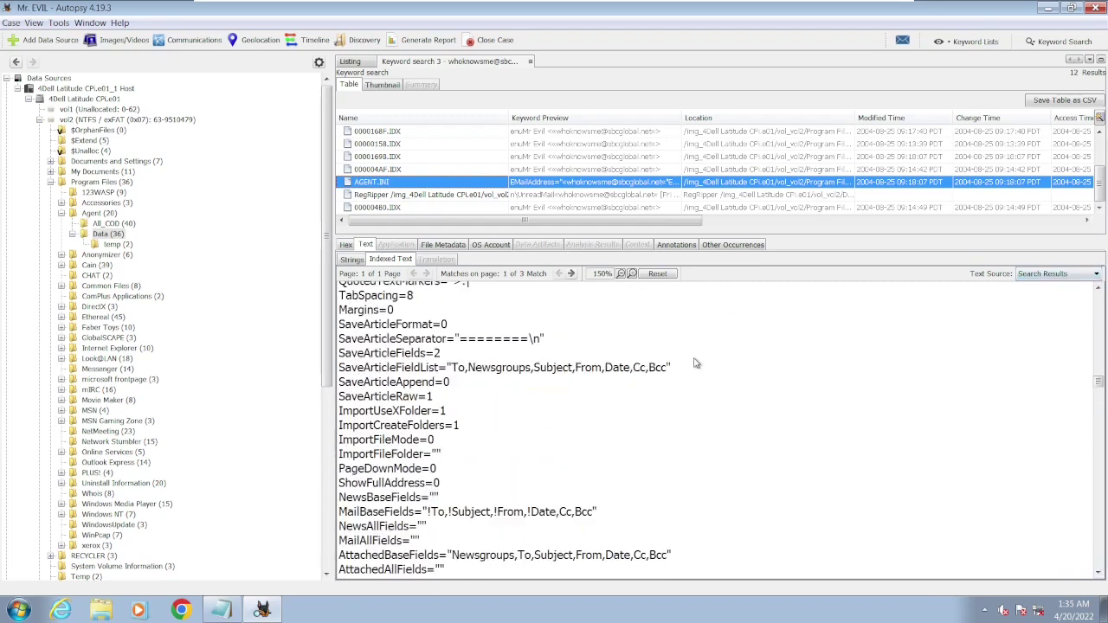
- Scroll through AGENT.INI's text and highlight its EditAddress setting
{"action": "left_click", "coordinate": [1099, 291]}
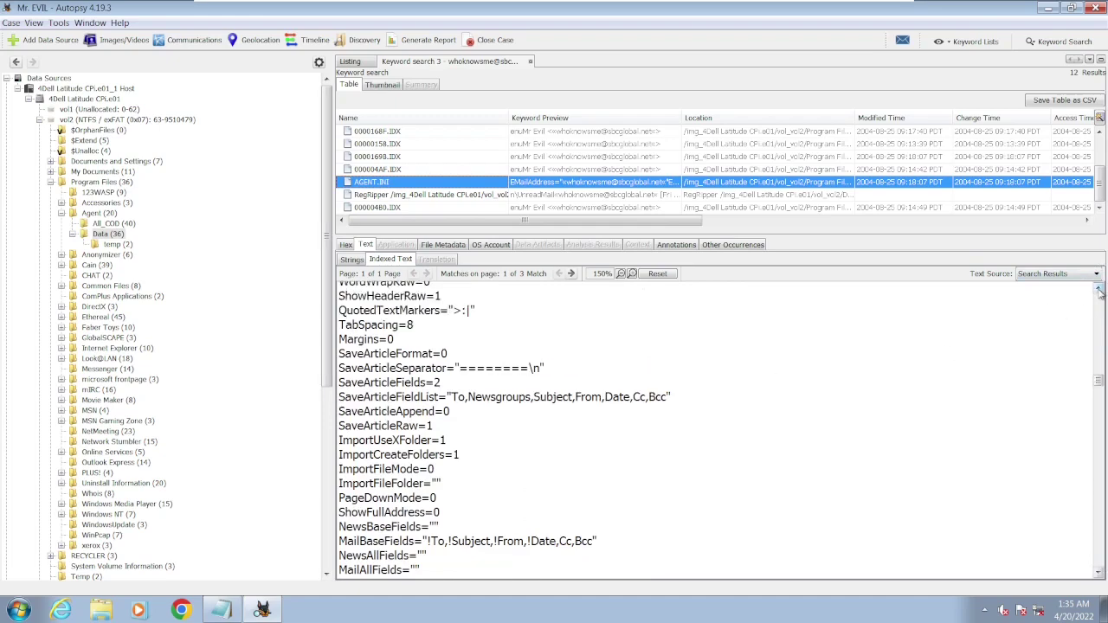
{"action": "left_click", "coordinate": [1099, 290]}
{"action": "left_click", "coordinate": [1099, 291]}
{"action": "left_click", "coordinate": [1099, 291]}
{"action": "left_click", "coordinate": [1099, 291]}
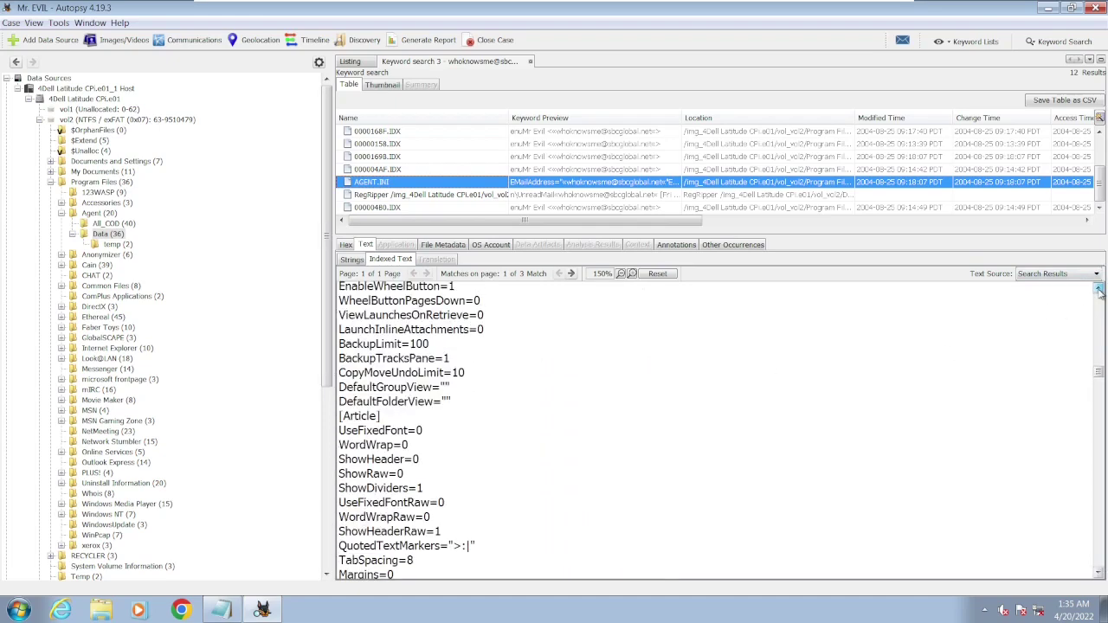
{"action": "left_click", "coordinate": [1099, 291]}
{"action": "left_click", "coordinate": [1100, 291]}
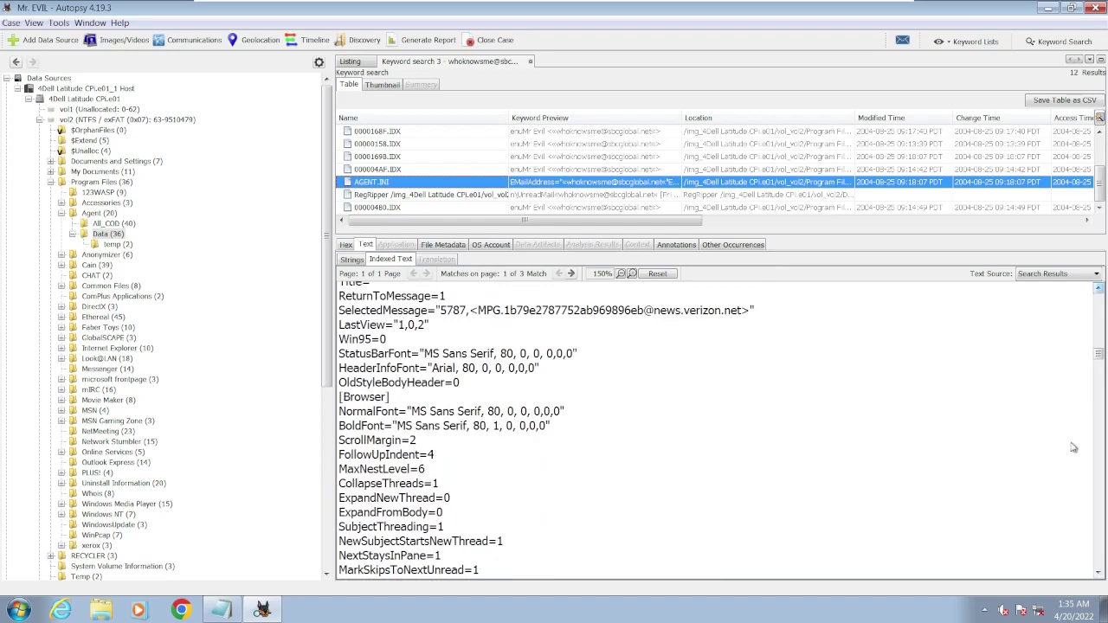
{"action": "left_click", "coordinate": [1098, 573]}
{"action": "left_click", "coordinate": [1097, 573]}
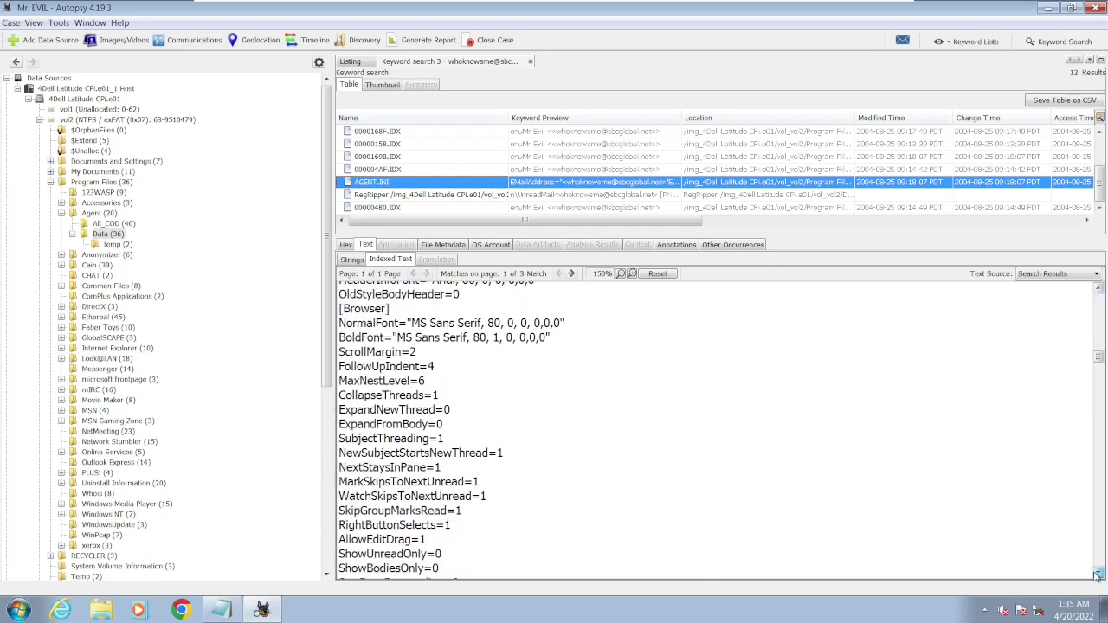
{"action": "left_click", "coordinate": [1097, 574]}
{"action": "left_click", "coordinate": [1098, 574]}
{"action": "left_click", "coordinate": [1098, 574]}
{"action": "left_click", "coordinate": [1098, 574]}
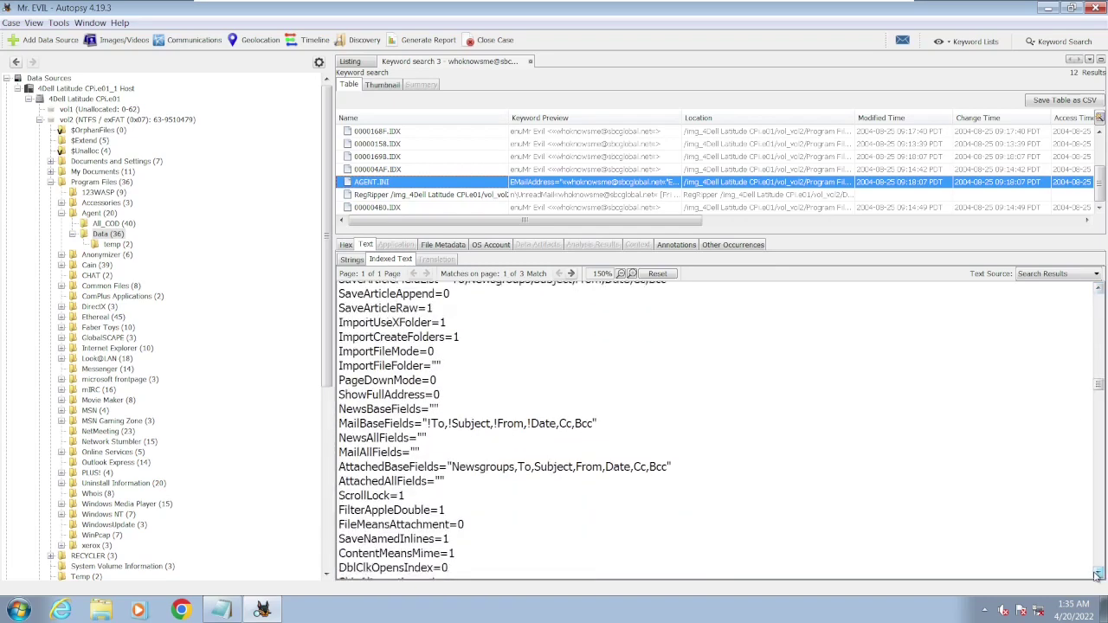
{"action": "left_click", "coordinate": [1097, 574]}
{"action": "left_click", "coordinate": [1097, 573]}
{"action": "left_click", "coordinate": [1097, 573]}
{"action": "left_click", "coordinate": [1097, 574]}
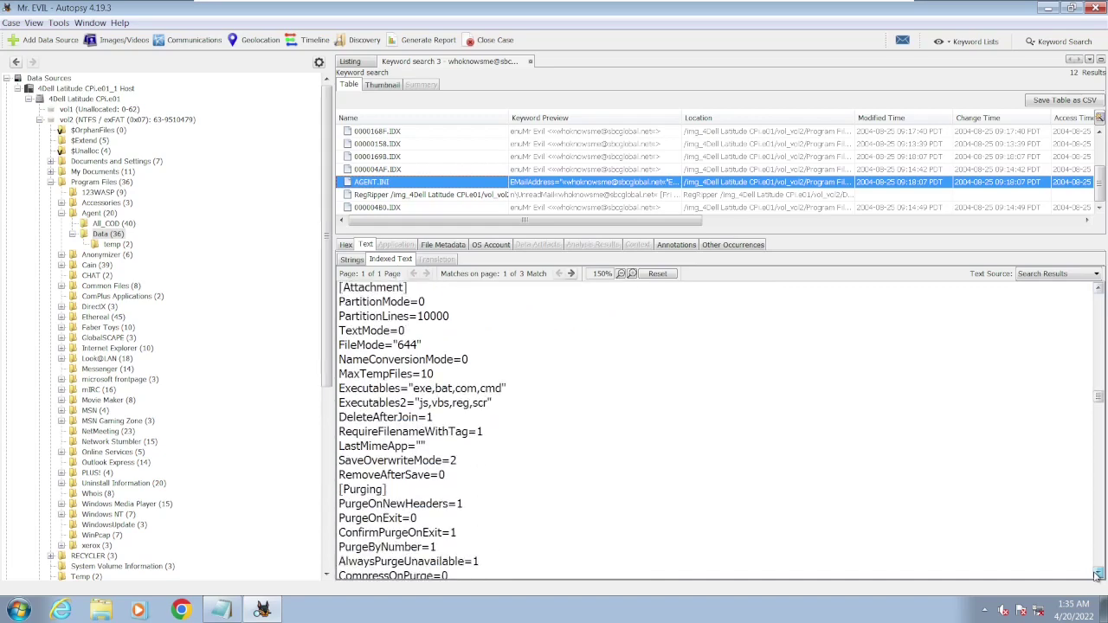
{"action": "left_click", "coordinate": [1097, 573]}
{"action": "left_click", "coordinate": [1098, 574]}
{"action": "left_click", "coordinate": [1098, 574]}
{"action": "left_click", "coordinate": [1097, 574]}
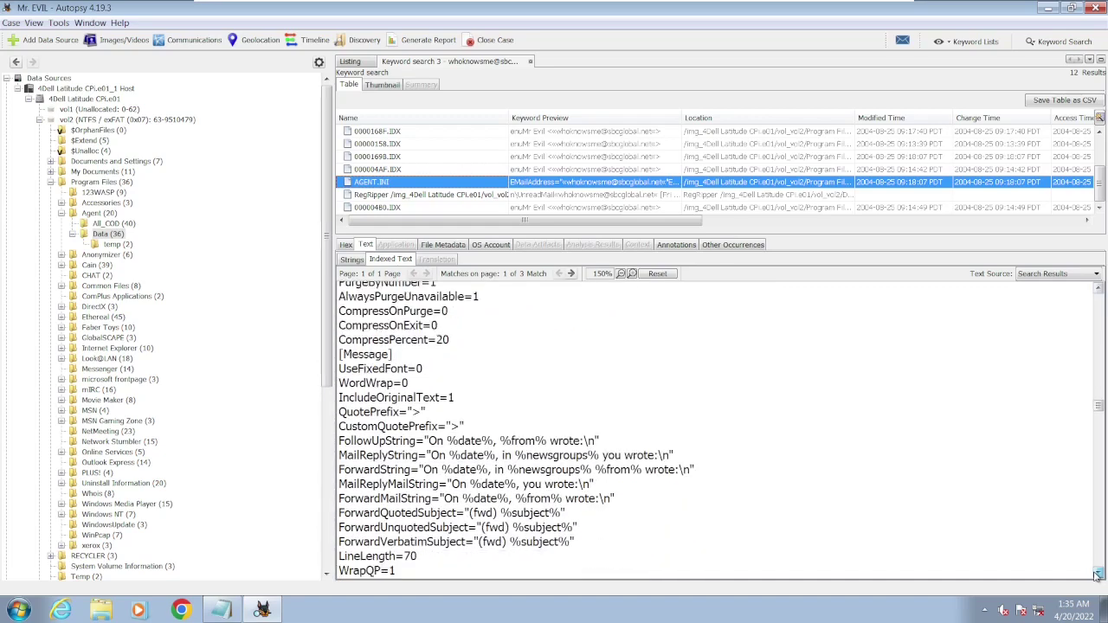
{"action": "left_click", "coordinate": [1098, 573]}
{"action": "left_click", "coordinate": [1098, 573]}
{"action": "left_click", "coordinate": [1098, 574]}
{"action": "left_click", "coordinate": [1098, 574]}
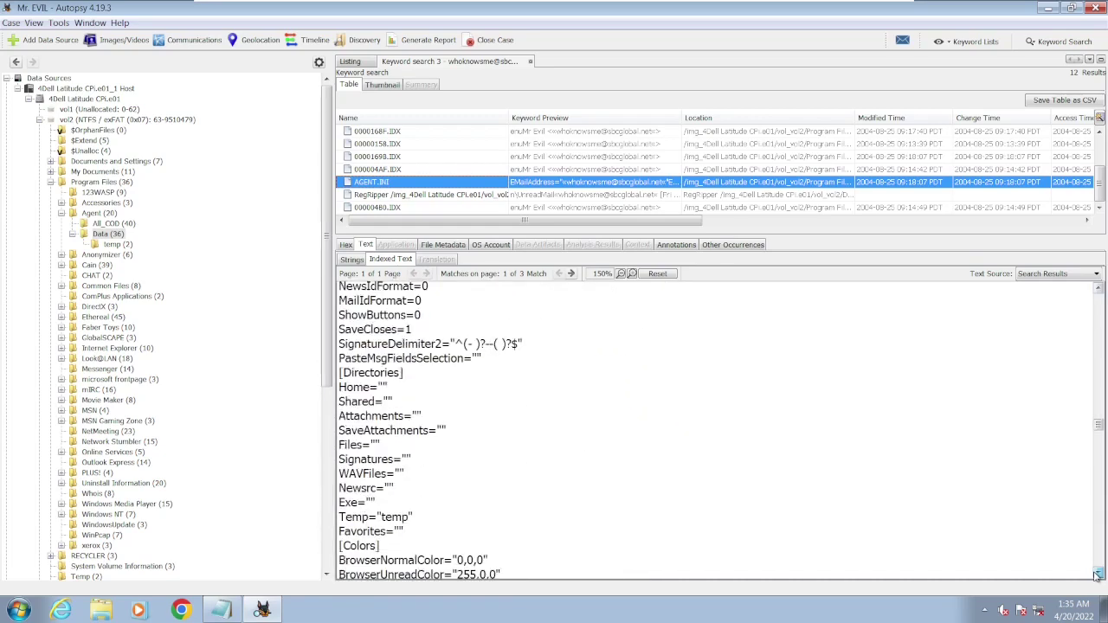
{"action": "left_click", "coordinate": [1098, 574]}
{"action": "left_click", "coordinate": [1097, 573]}
{"action": "left_click", "coordinate": [1098, 574]}
{"action": "left_click", "coordinate": [1097, 574]}
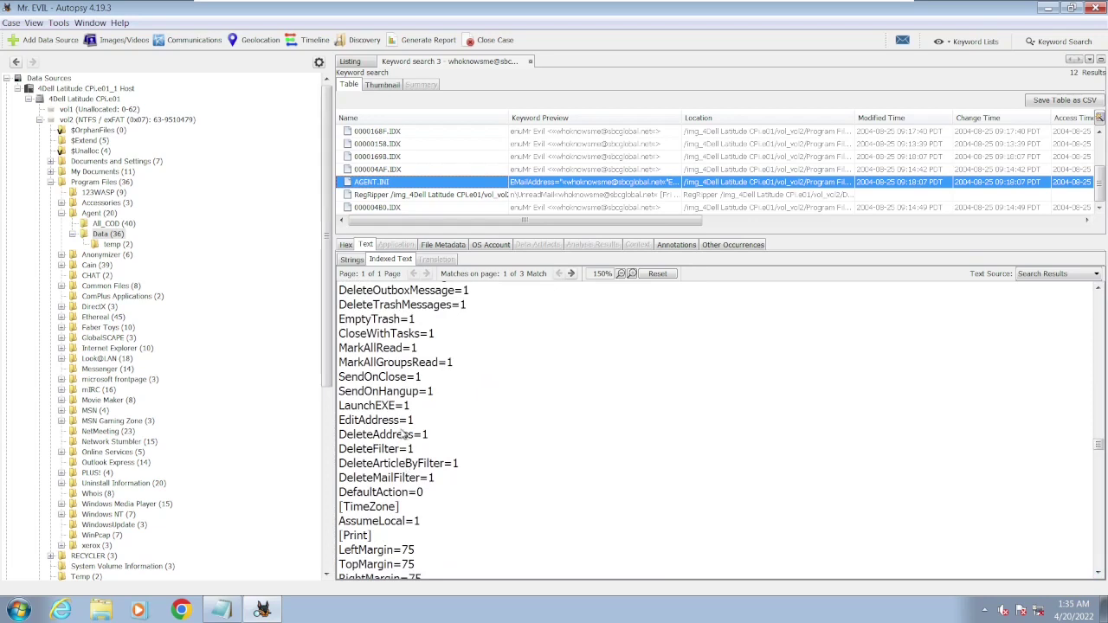
{"action": "left_click_drag", "start_coordinate": [396, 422], "coordinate": [340, 421]}
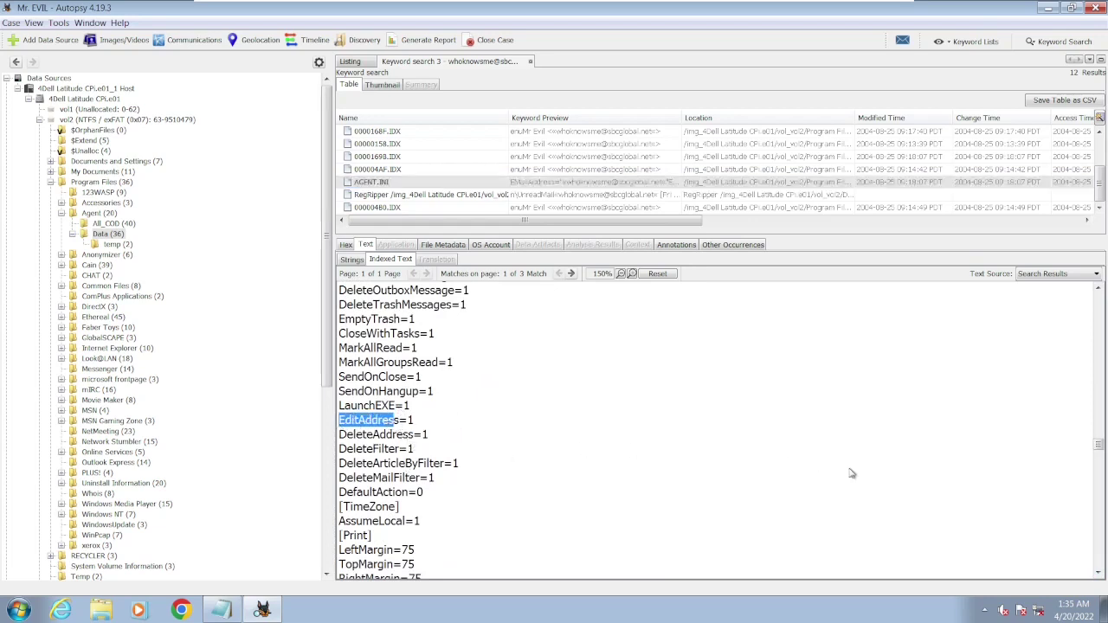
- Highlight the word Newsgroups in AGENT.INI's FieldList line
{"action": "left_click", "coordinate": [1098, 573]}
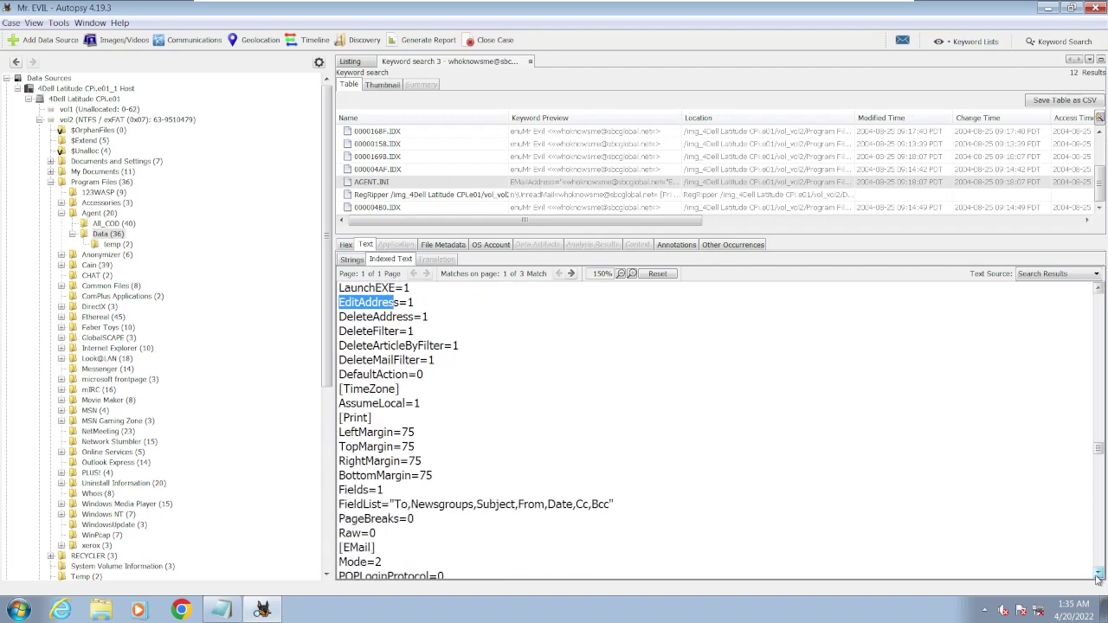
{"action": "left_click", "coordinate": [1097, 573]}
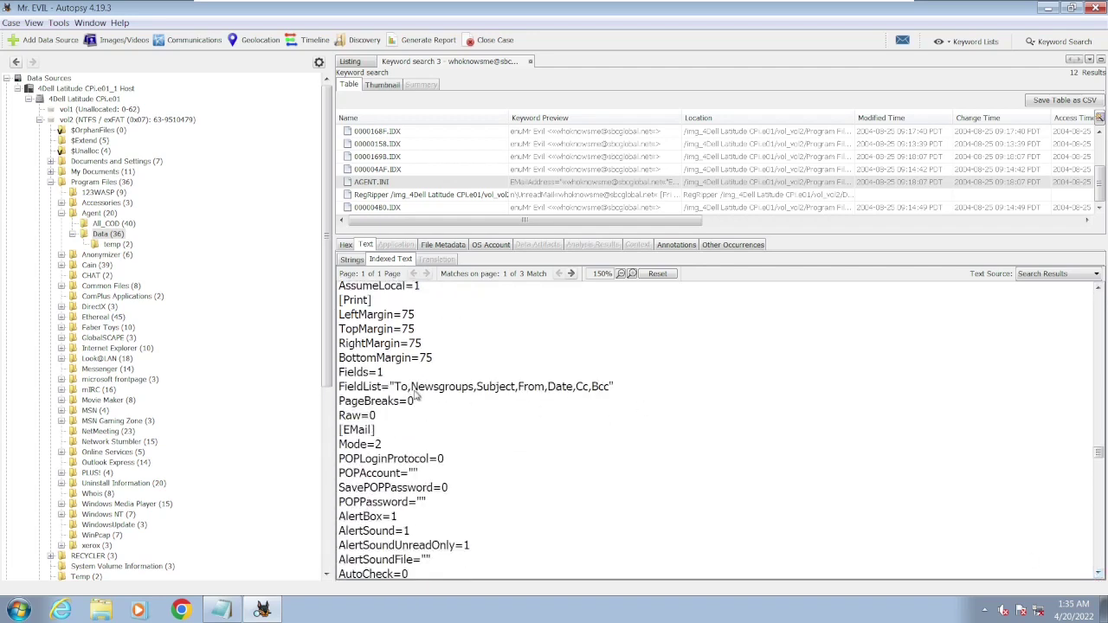
{"action": "left_click_drag", "start_coordinate": [414, 392], "coordinate": [478, 397]}
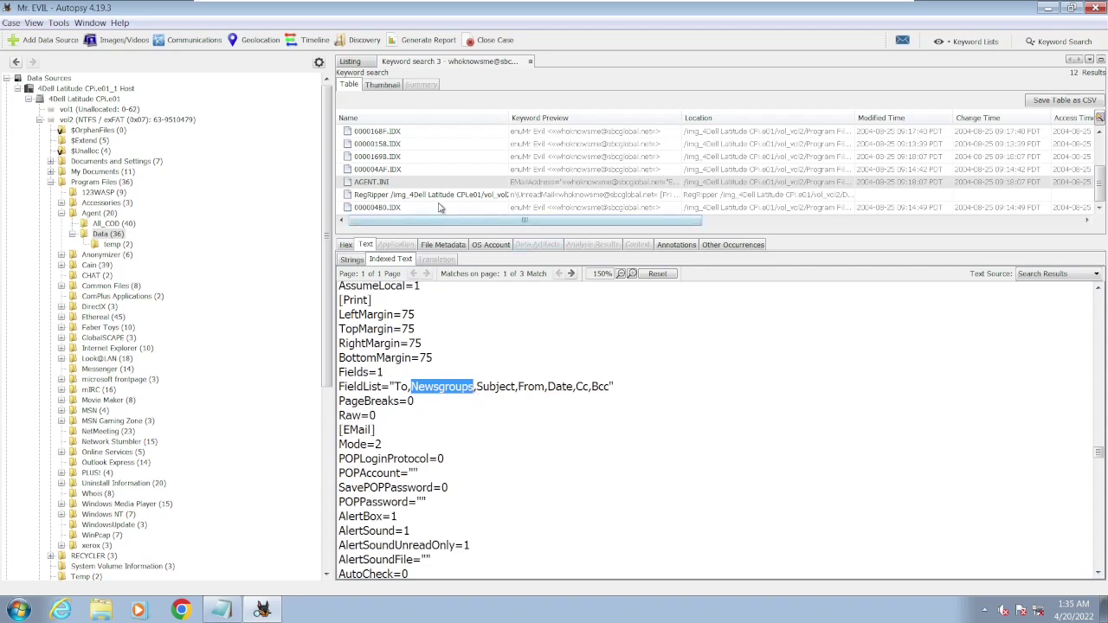
- Check the AGENT.INI, RegRipper and 000004B0.IDX hits, ending on the RegRipper registry text
{"action": "left_click", "coordinate": [435, 184]}
{"action": "left_click", "coordinate": [438, 196]}
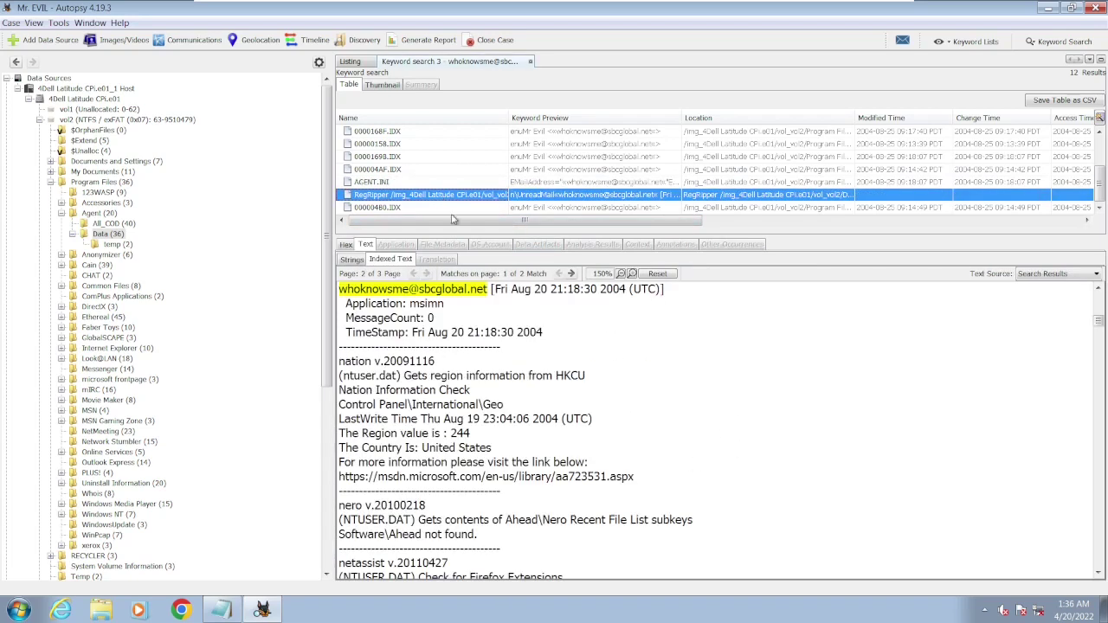
{"action": "left_click", "coordinate": [1097, 573]}
{"action": "scroll", "coordinate": [1097, 573], "scroll_direction": "down", "scroll_amount": 3}
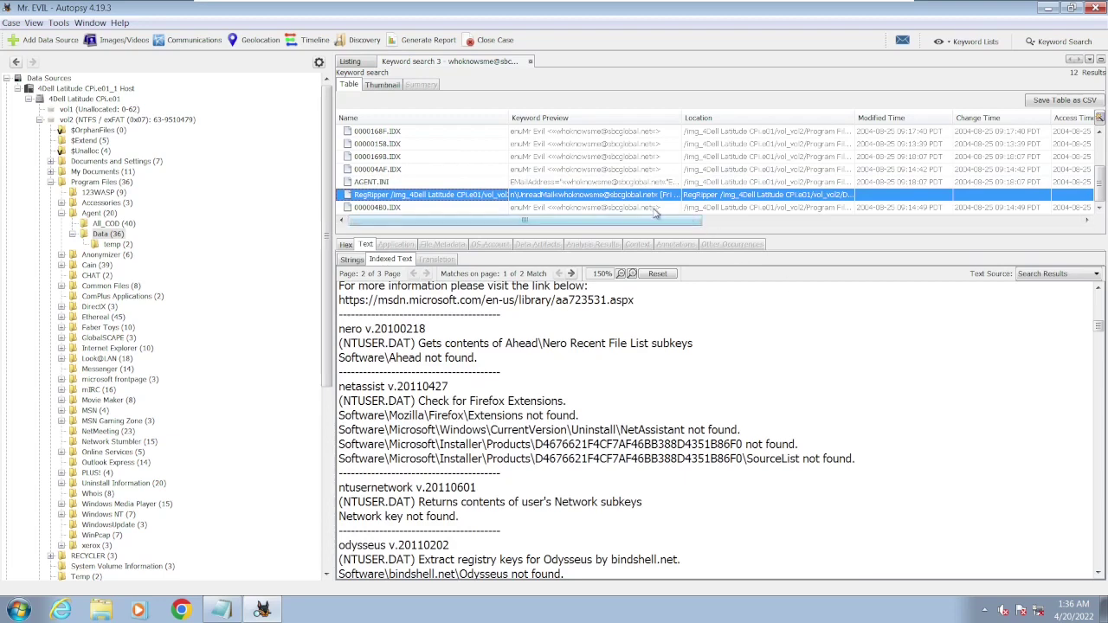
{"action": "left_click", "coordinate": [645, 208]}
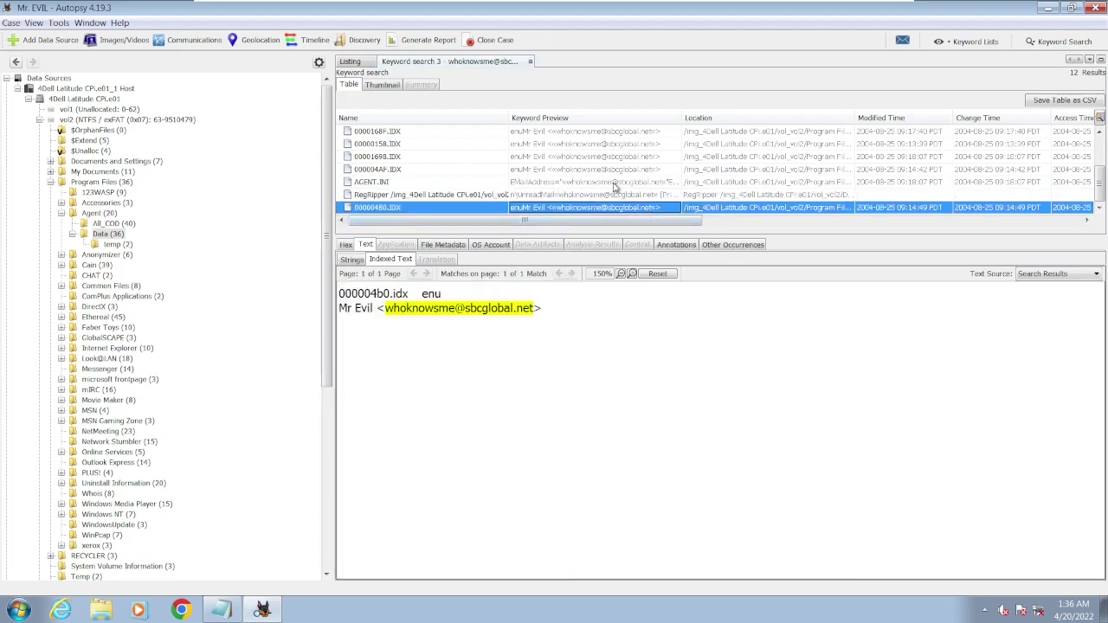
{"action": "left_click", "coordinate": [619, 195]}
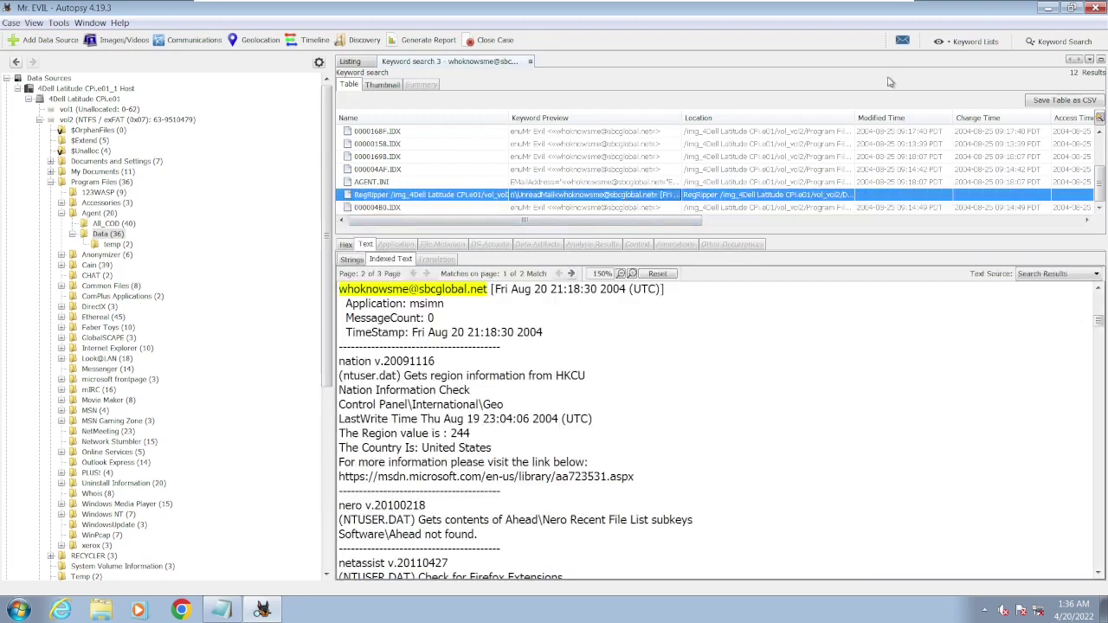
- Run an exact-match keyword search for 'newsgroups', replacing the previous search term
{"action": "left_click", "coordinate": [1047, 44]}
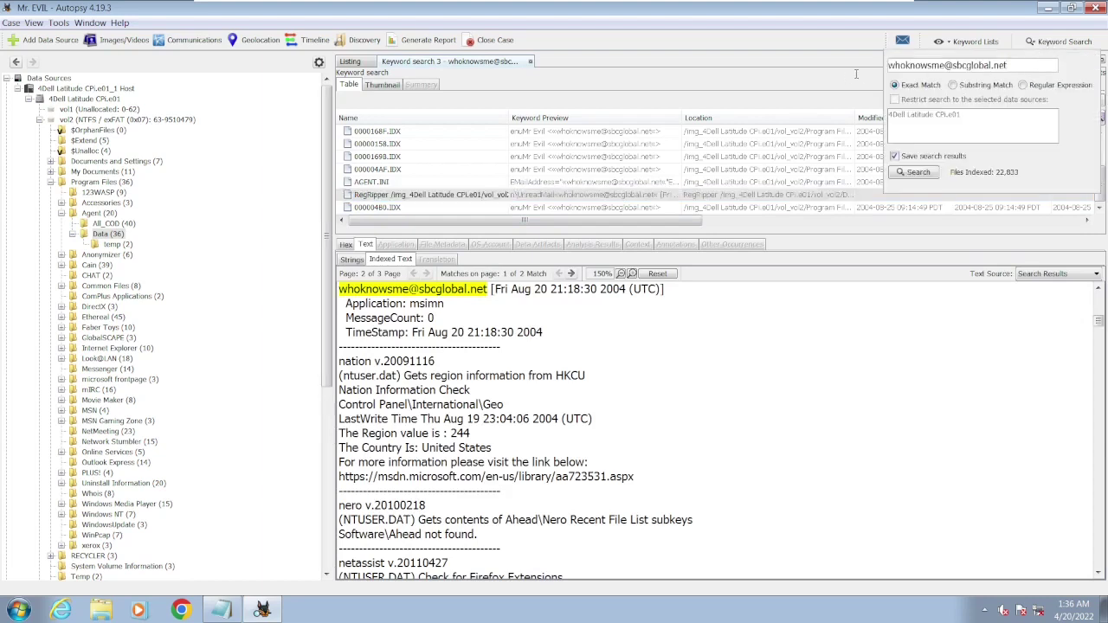
{"action": "left_click_drag", "start_coordinate": [1007, 65], "coordinate": [887, 65]}
{"action": "key", "text": "BackSpace"}
{"action": "key", "text": "Return"}
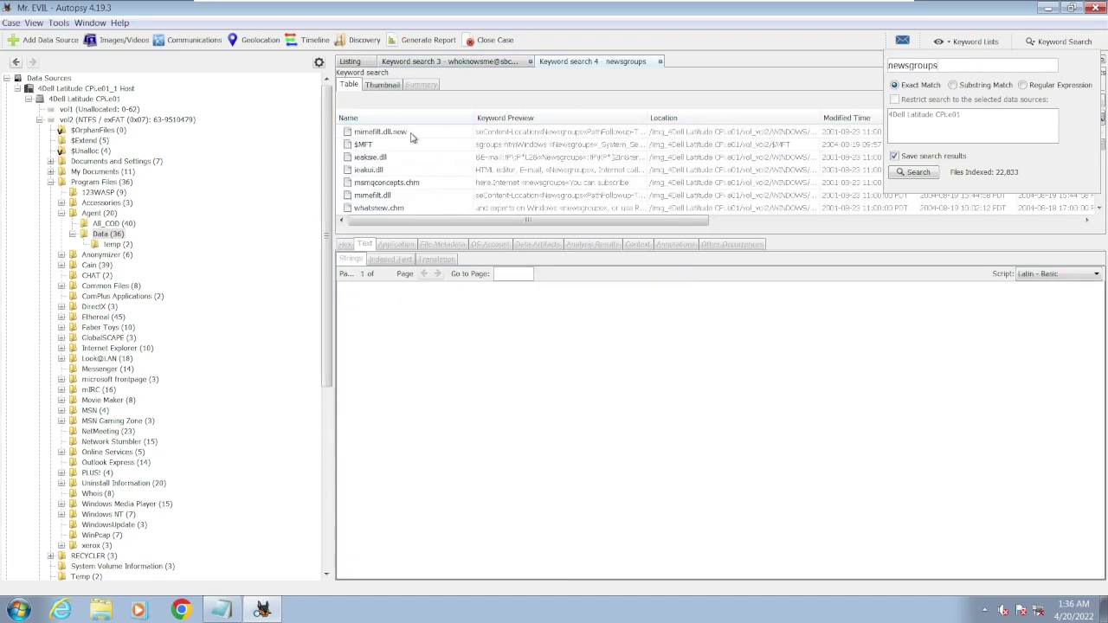
- Close the search panel and enlarge the results table to browse the 73 newsgroups hits
{"action": "left_click", "coordinate": [804, 235]}
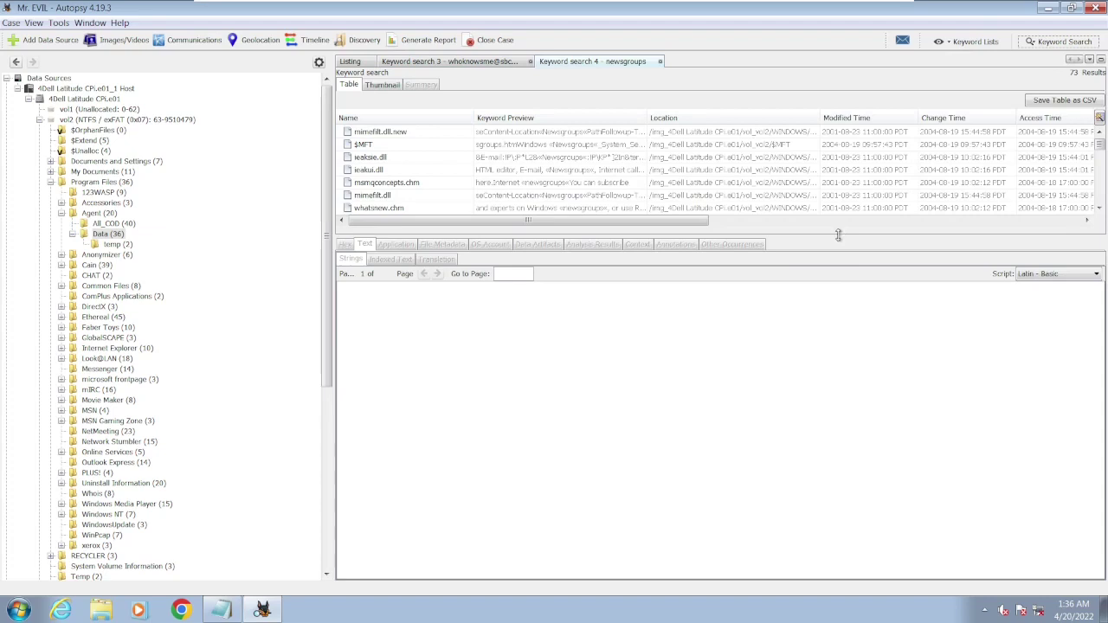
{"action": "left_click_drag", "start_coordinate": [838, 234], "coordinate": [845, 466]}
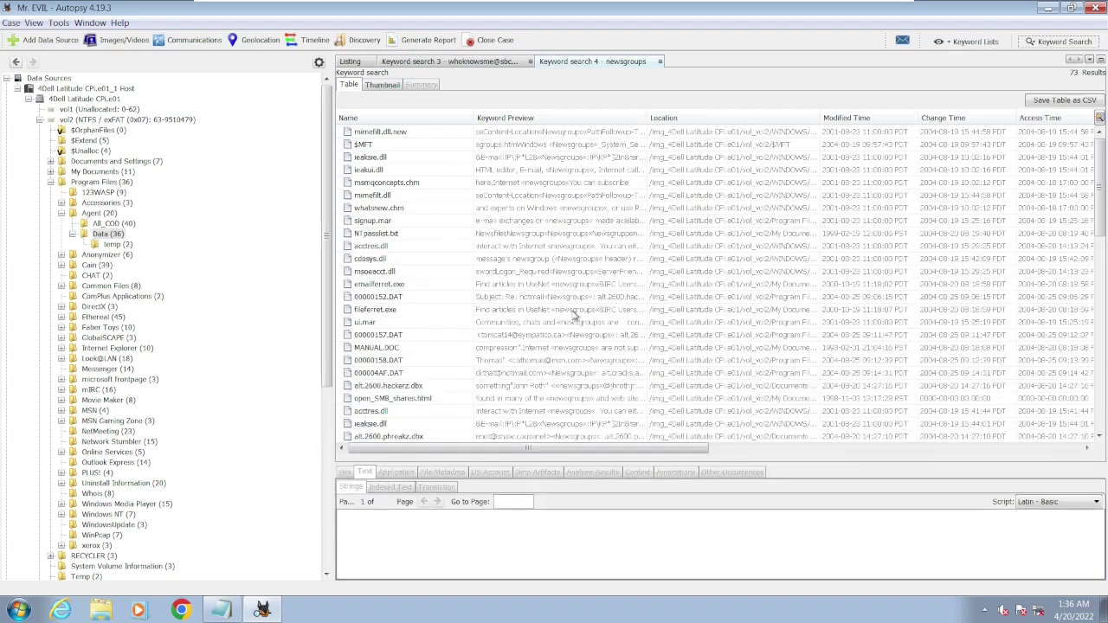
{"action": "scroll", "coordinate": [573, 316], "scroll_direction": "down", "scroll_amount": 5}
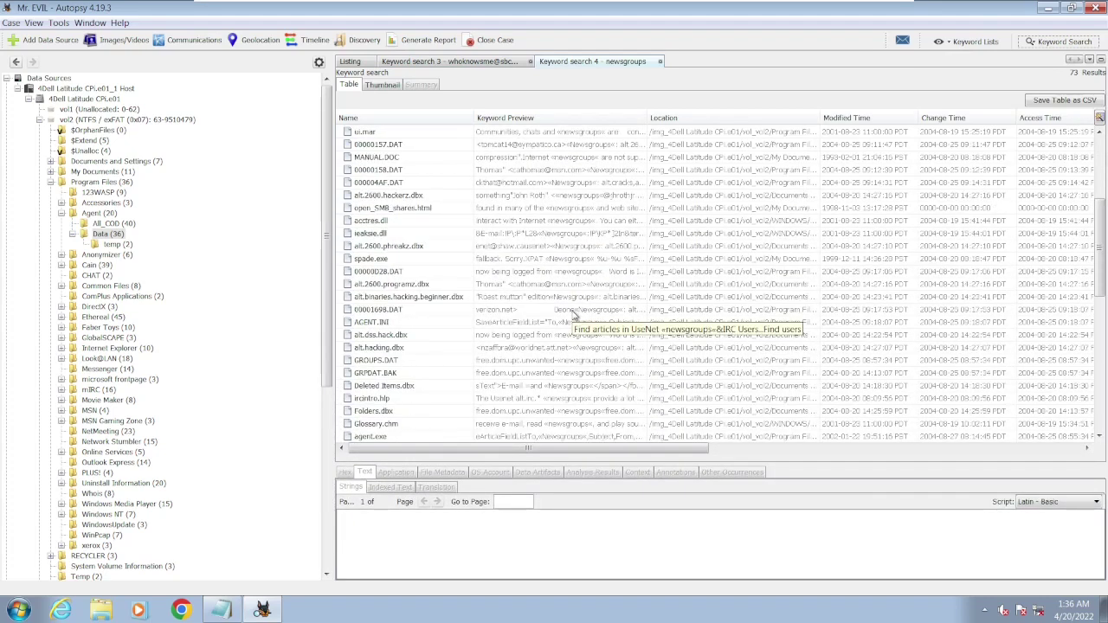
{"action": "scroll", "coordinate": [573, 317], "scroll_direction": "down", "scroll_amount": 5}
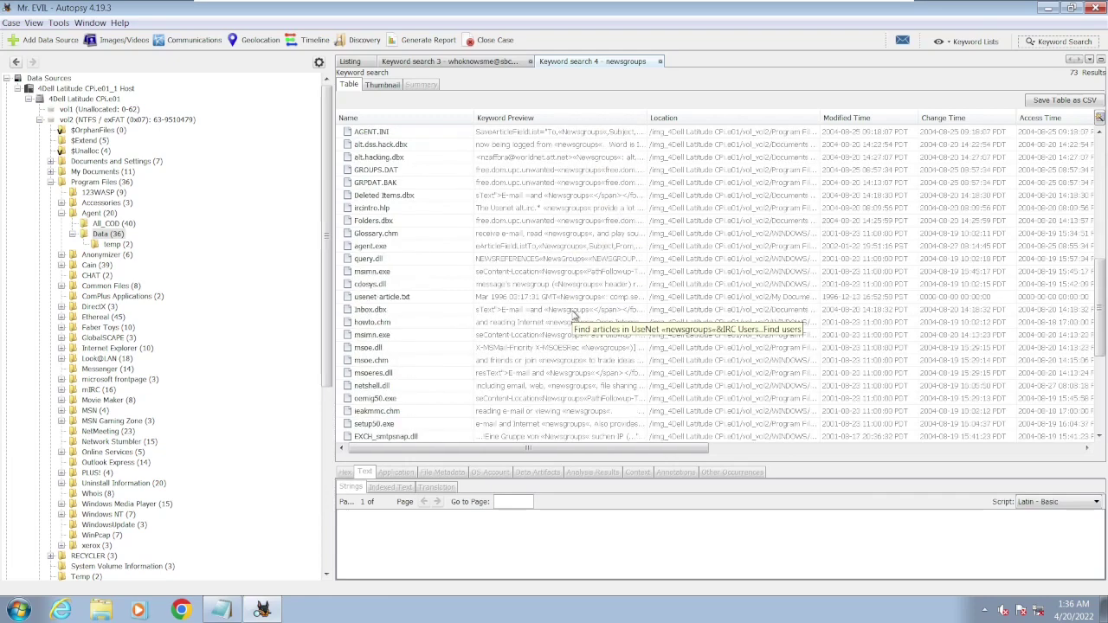
{"action": "scroll", "coordinate": [573, 317], "scroll_direction": "down", "scroll_amount": 15}
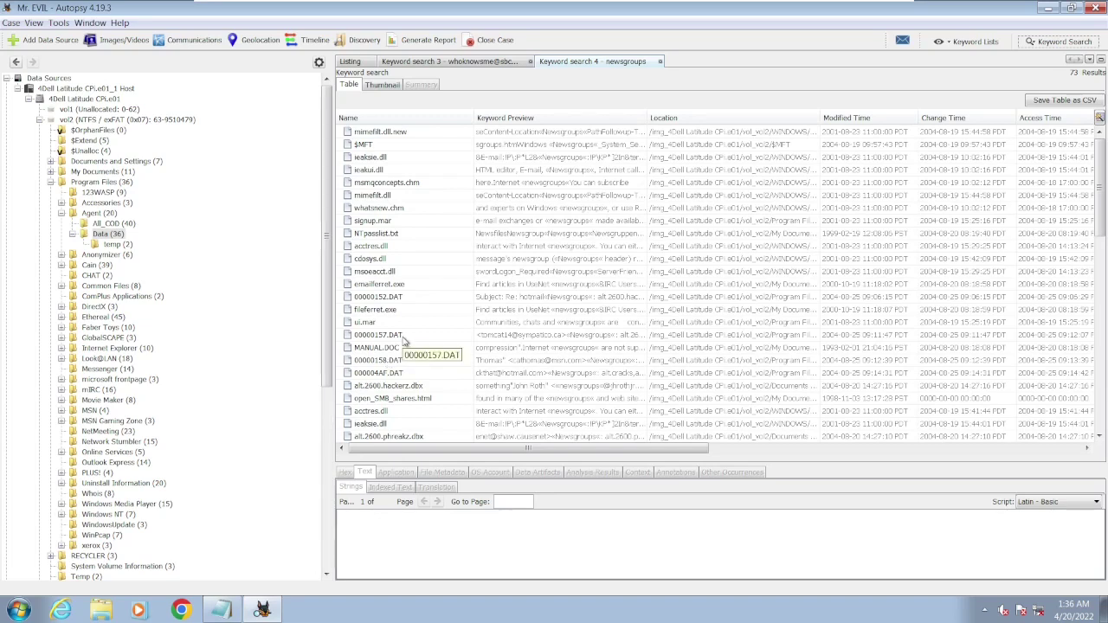
- Open 00000157.DAT's text and step through its three matches, marking alt.2600.hackerz and alt.2600.phreakz
{"action": "left_click", "coordinate": [403, 337]}
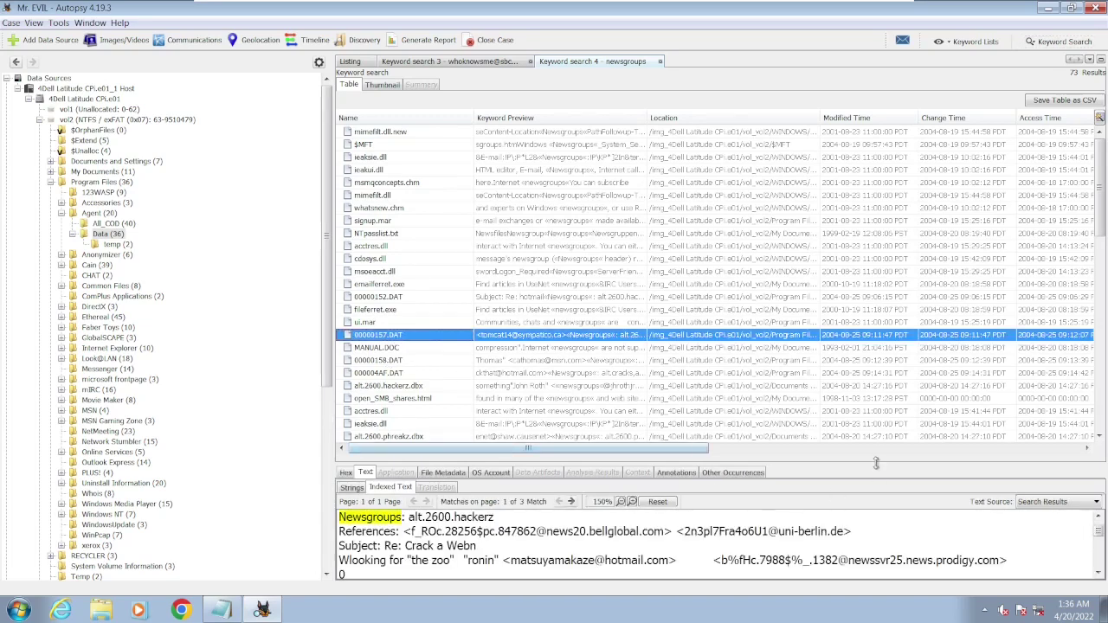
{"action": "left_click_drag", "start_coordinate": [879, 464], "coordinate": [882, 145]}
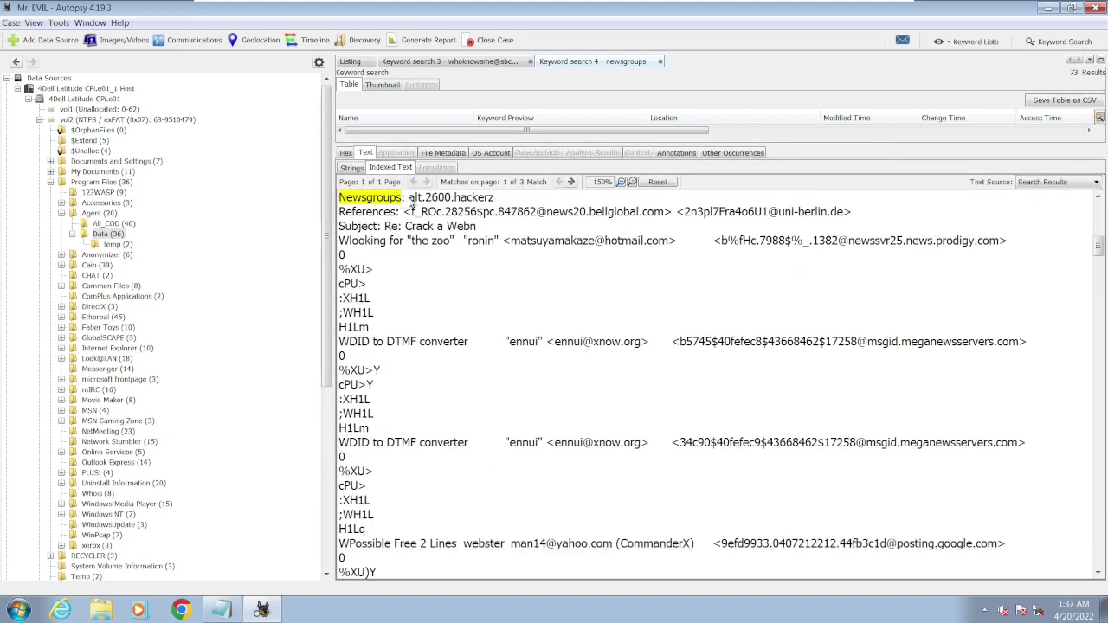
{"action": "left_click_drag", "start_coordinate": [411, 201], "coordinate": [498, 202]}
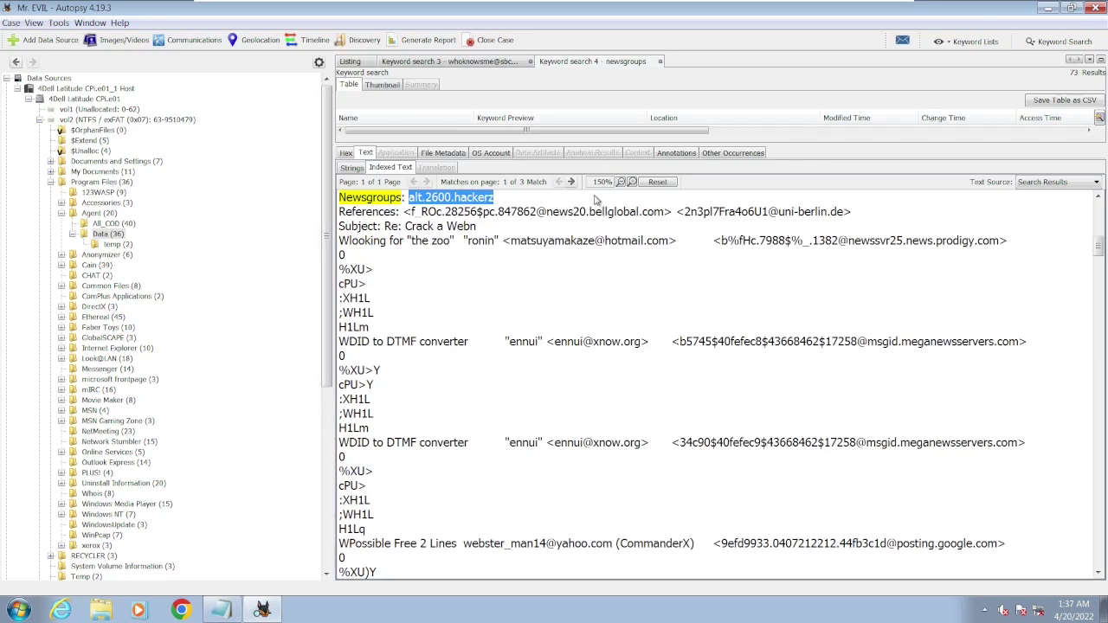
{"action": "left_click", "coordinate": [572, 183]}
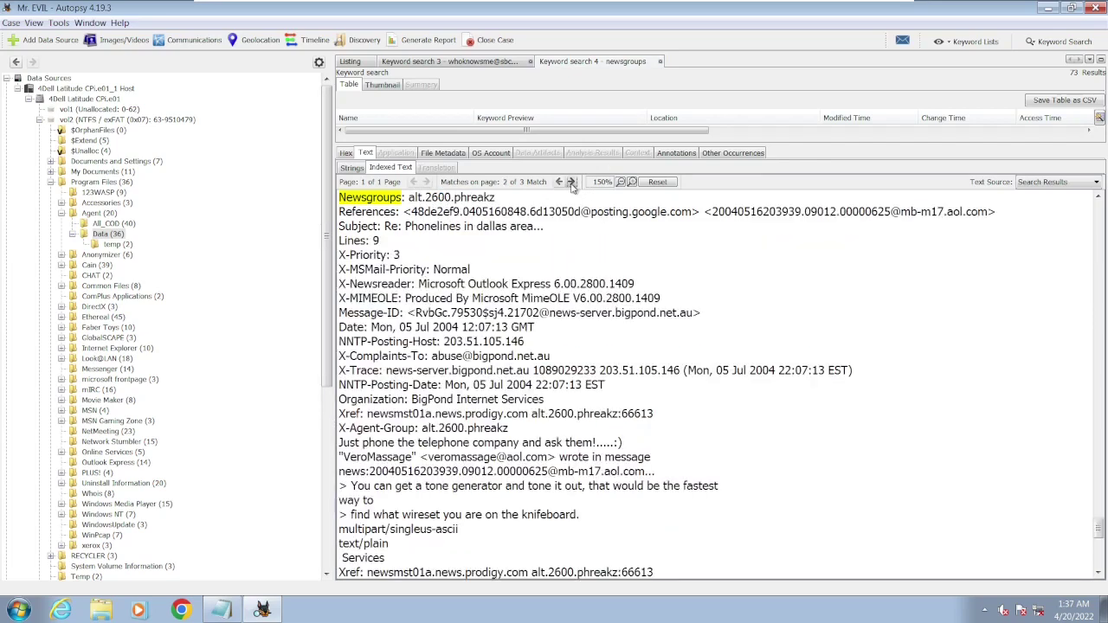
{"action": "left_click_drag", "start_coordinate": [413, 207], "coordinate": [522, 206]}
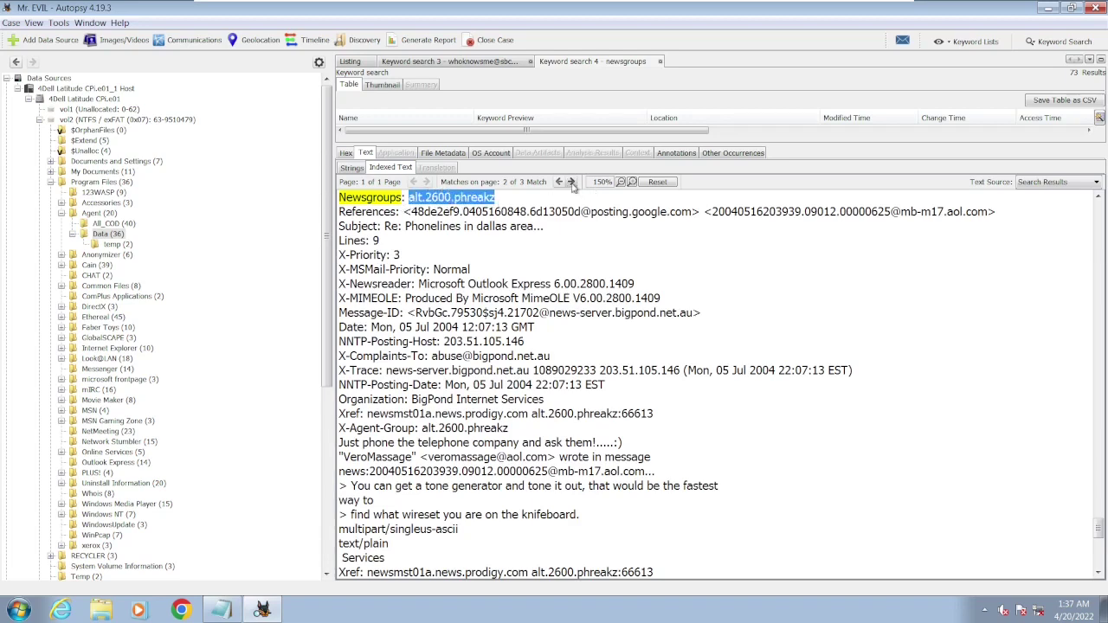
{"action": "left_click", "coordinate": [570, 182]}
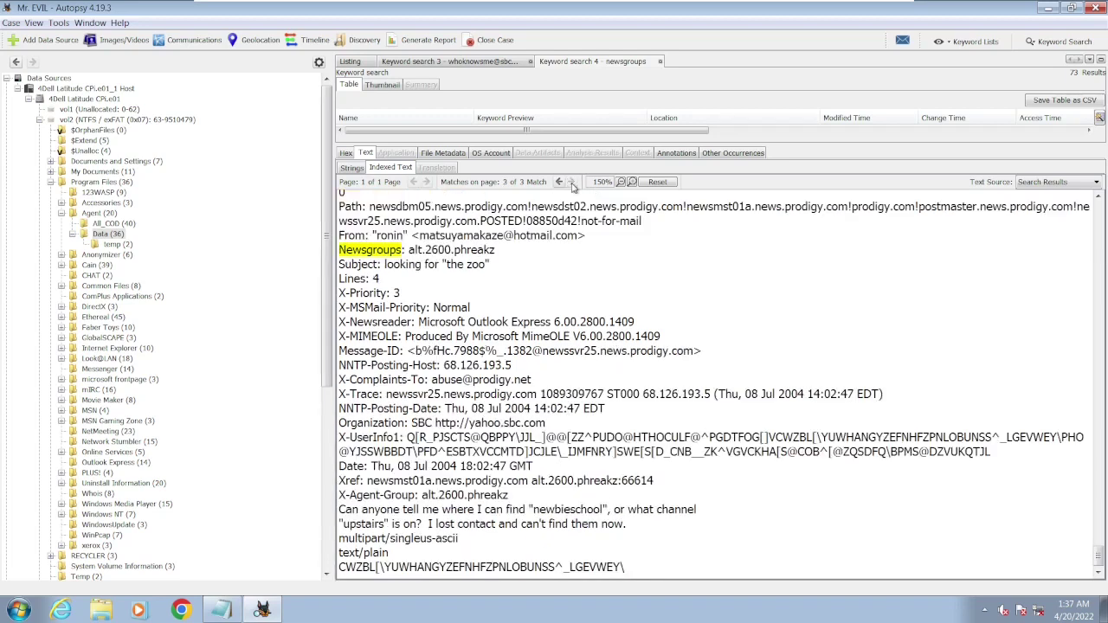
{"action": "left_click_drag", "start_coordinate": [410, 251], "coordinate": [486, 264]}
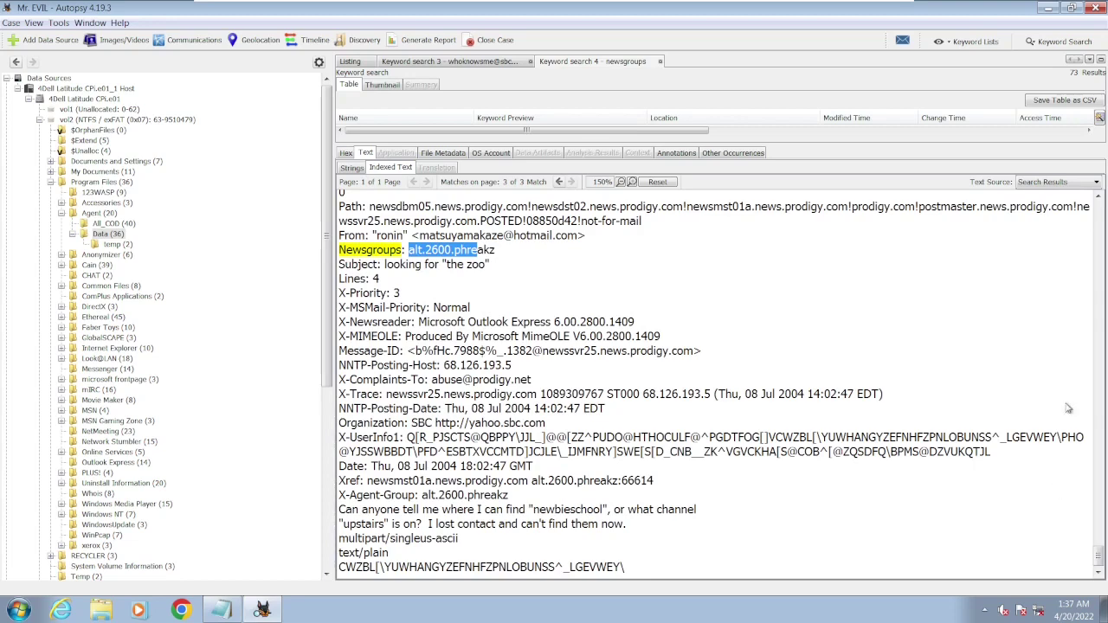
{"action": "left_click", "coordinate": [1098, 199]}
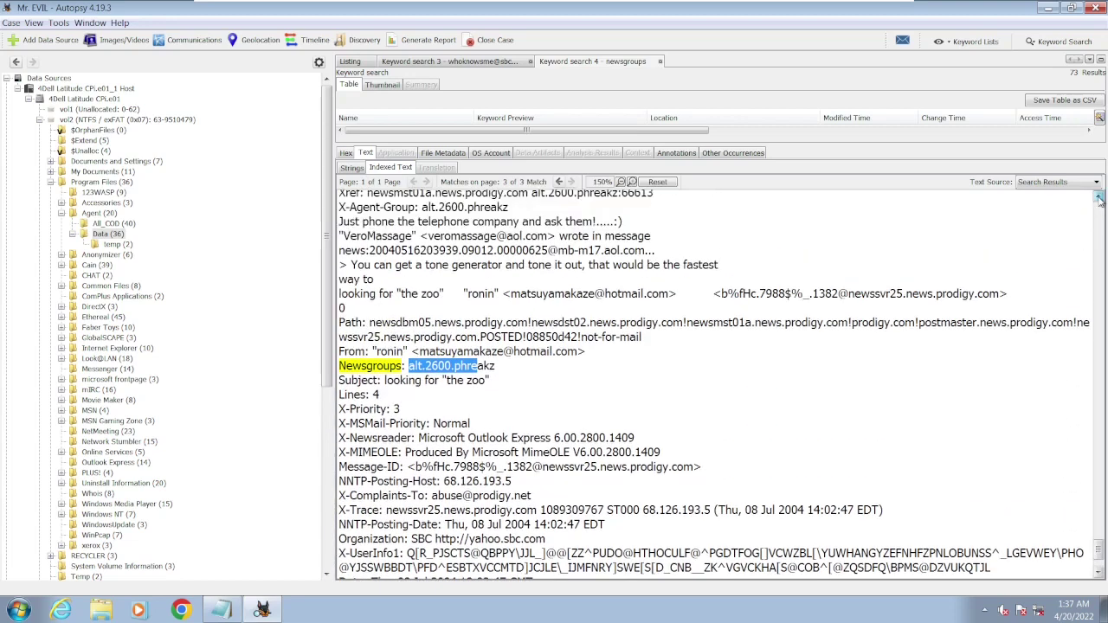
- Highlight X-Agent-Group alt.2600.phreakz, posting host 203.51.105.146 and newsreader Microsoft Outlook Express 6.0
{"action": "left_click", "coordinate": [1097, 198]}
{"action": "left_click", "coordinate": [1098, 199]}
{"action": "left_click", "coordinate": [1097, 199]}
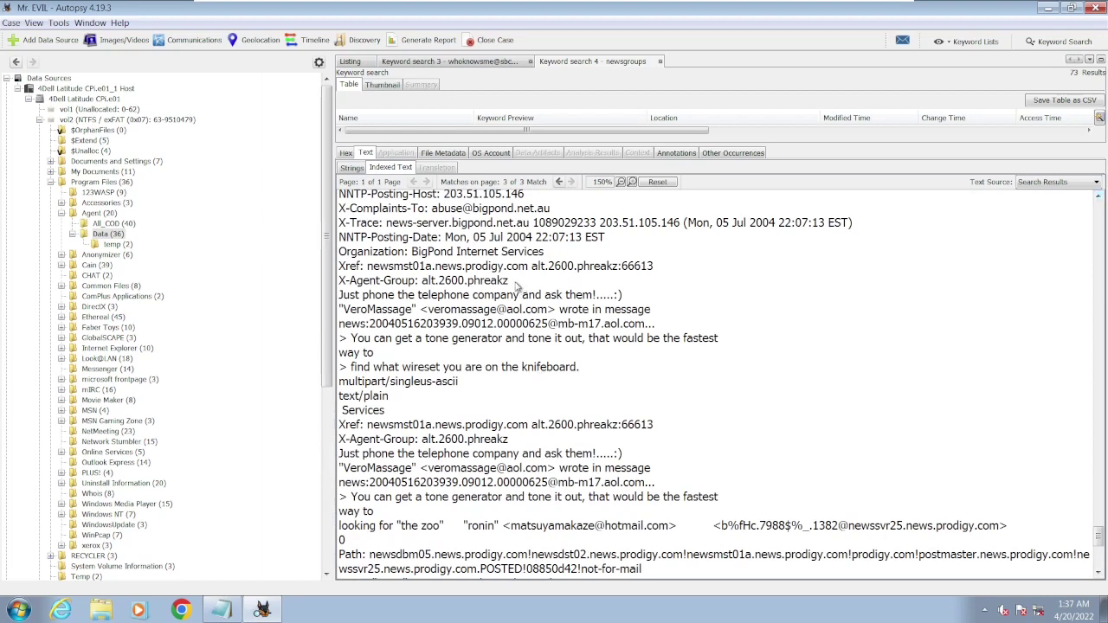
{"action": "left_click_drag", "start_coordinate": [517, 286], "coordinate": [422, 284]}
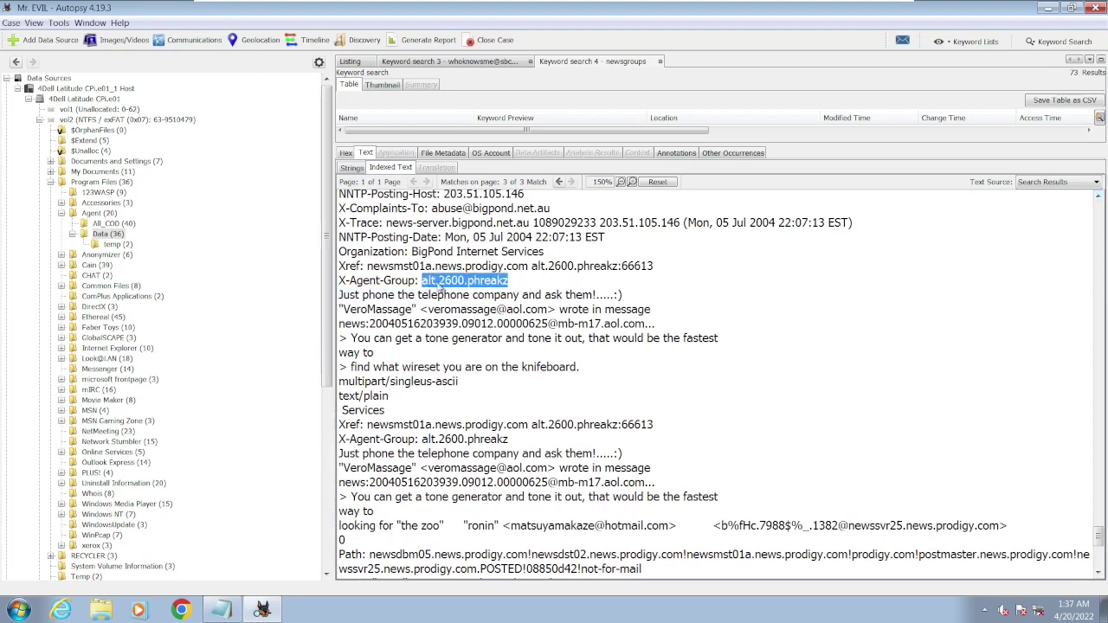
{"action": "left_click", "coordinate": [1097, 196]}
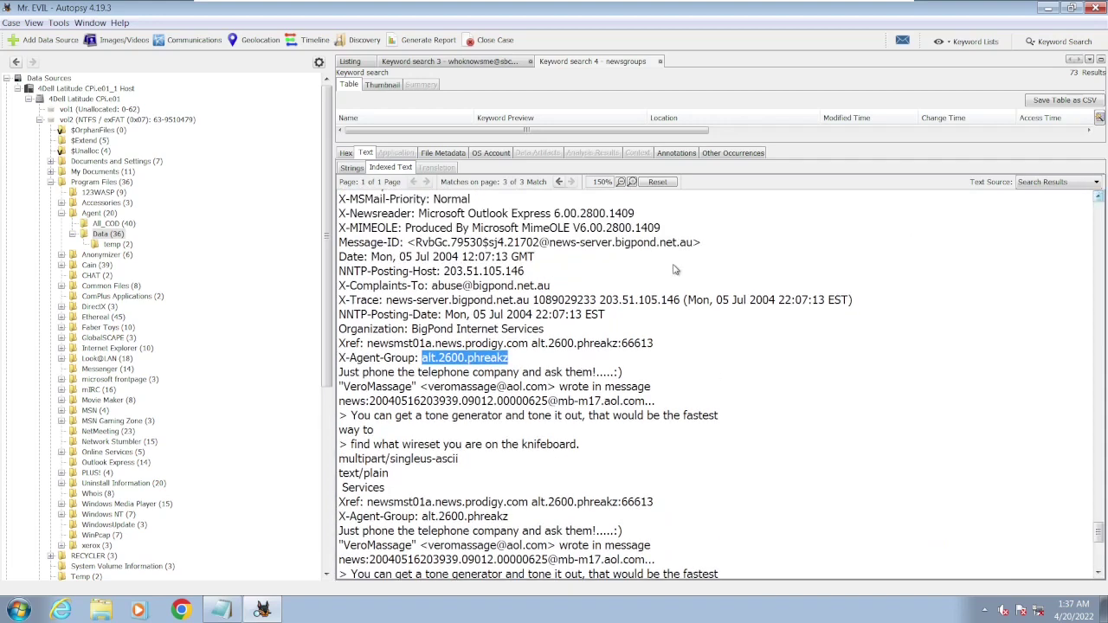
{"action": "left_click_drag", "start_coordinate": [367, 273], "coordinate": [341, 277]}
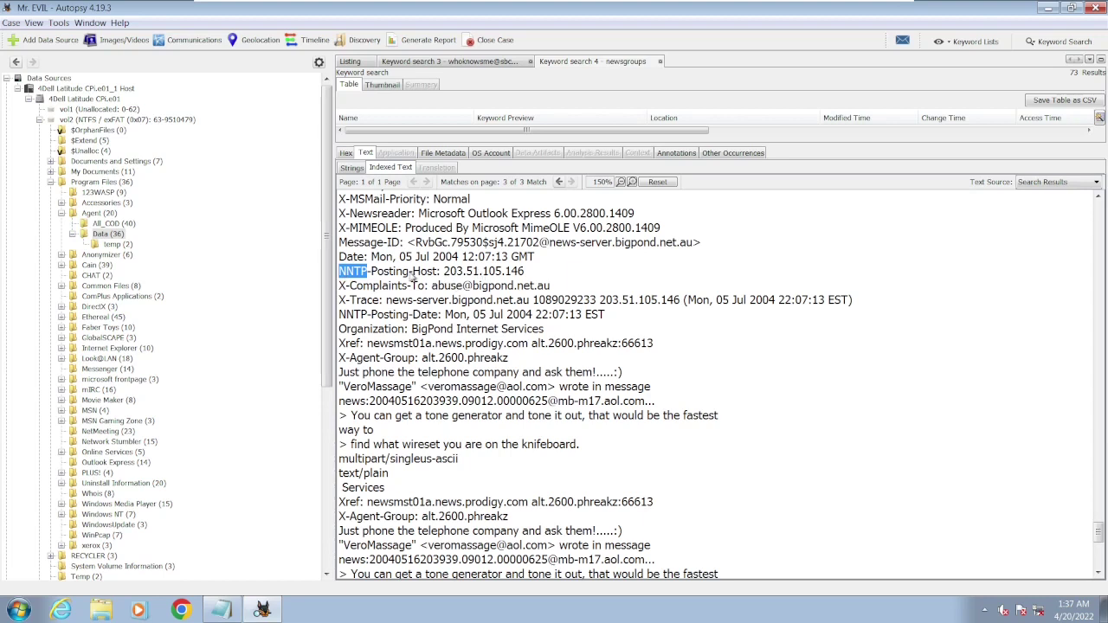
{"action": "left_click_drag", "start_coordinate": [449, 275], "coordinate": [524, 275]}
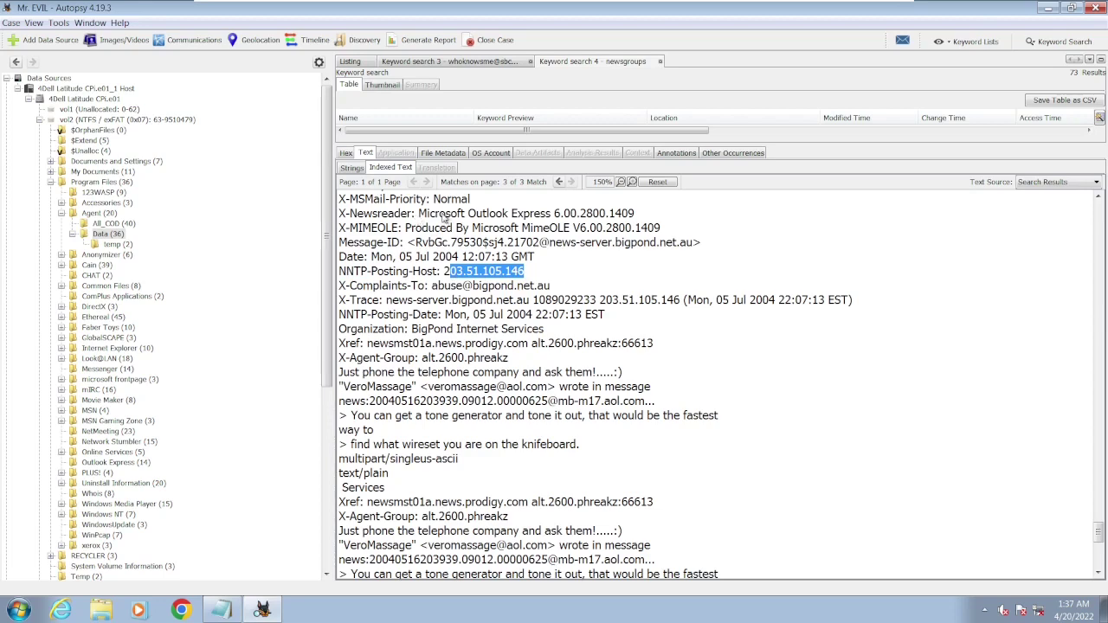
{"action": "left_click_drag", "start_coordinate": [427, 215], "coordinate": [573, 215]}
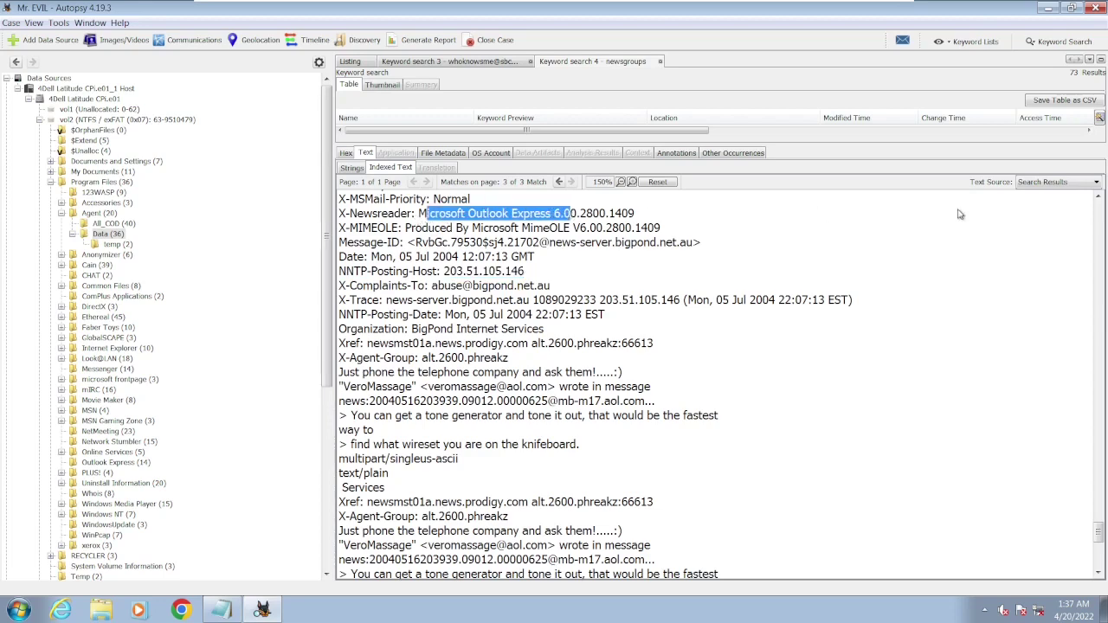
- Restore the hits table and open 00000158.DAT, showing its alt.2600.programz 'Lost fosi link' message
{"action": "left_click", "coordinate": [1098, 198]}
{"action": "left_click", "coordinate": [1099, 197]}
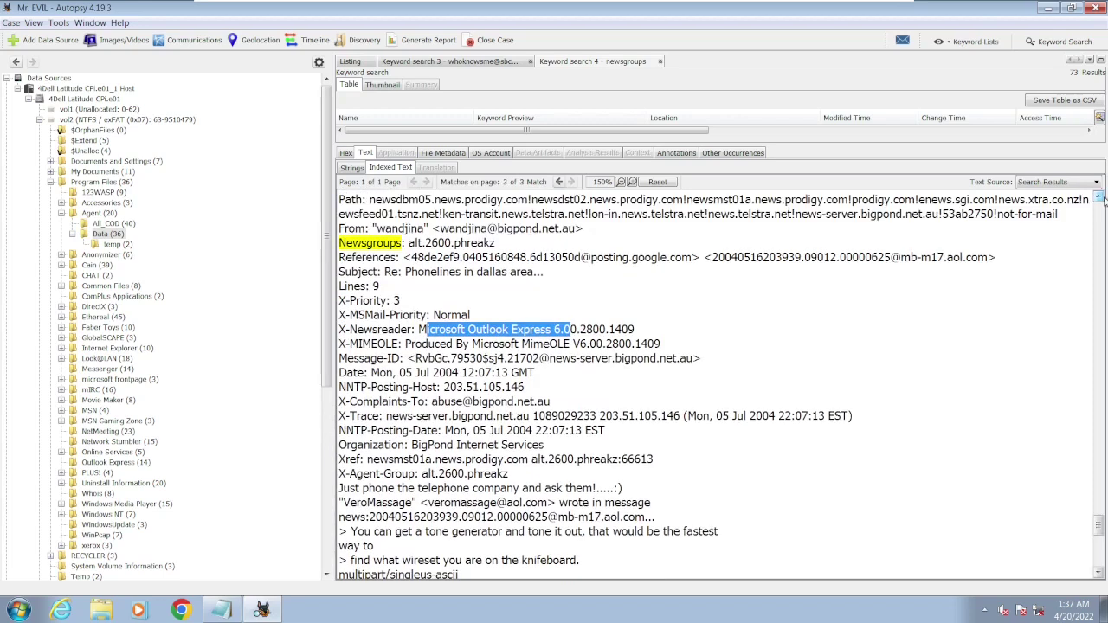
{"action": "left_click", "coordinate": [1098, 198]}
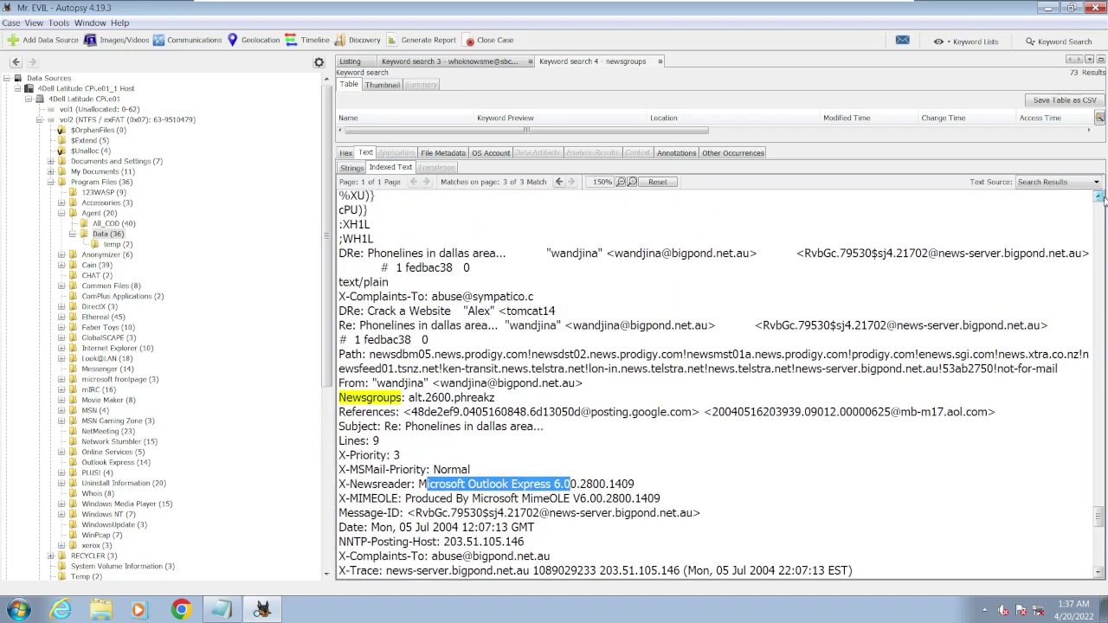
{"action": "left_click", "coordinate": [1099, 198]}
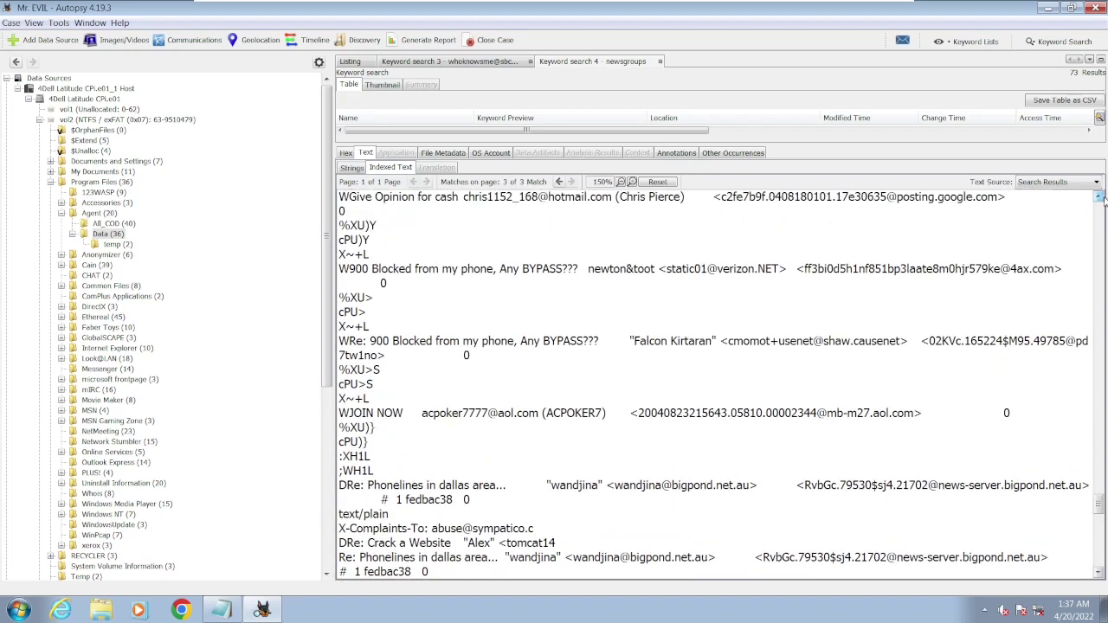
{"action": "left_click", "coordinate": [1099, 197]}
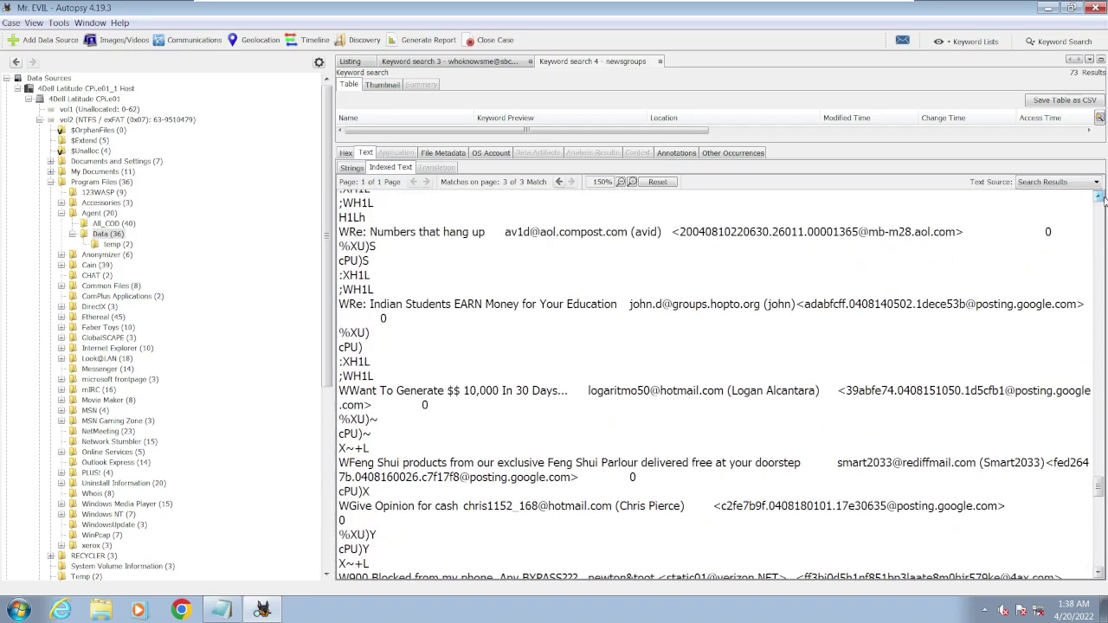
{"action": "left_click", "coordinate": [1099, 198]}
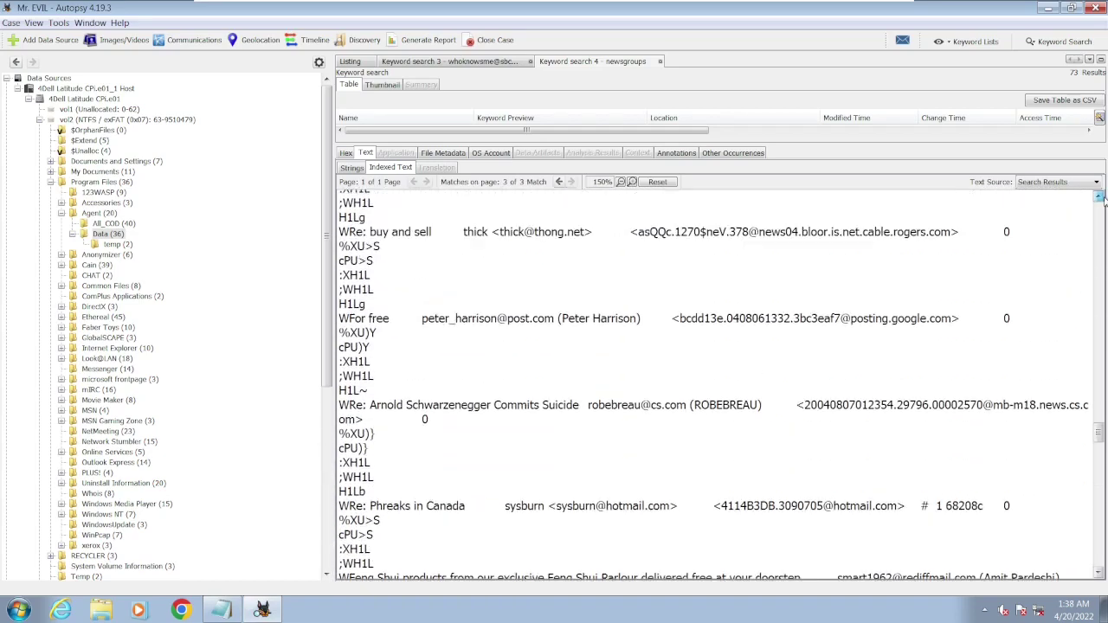
{"action": "left_click", "coordinate": [1099, 197]}
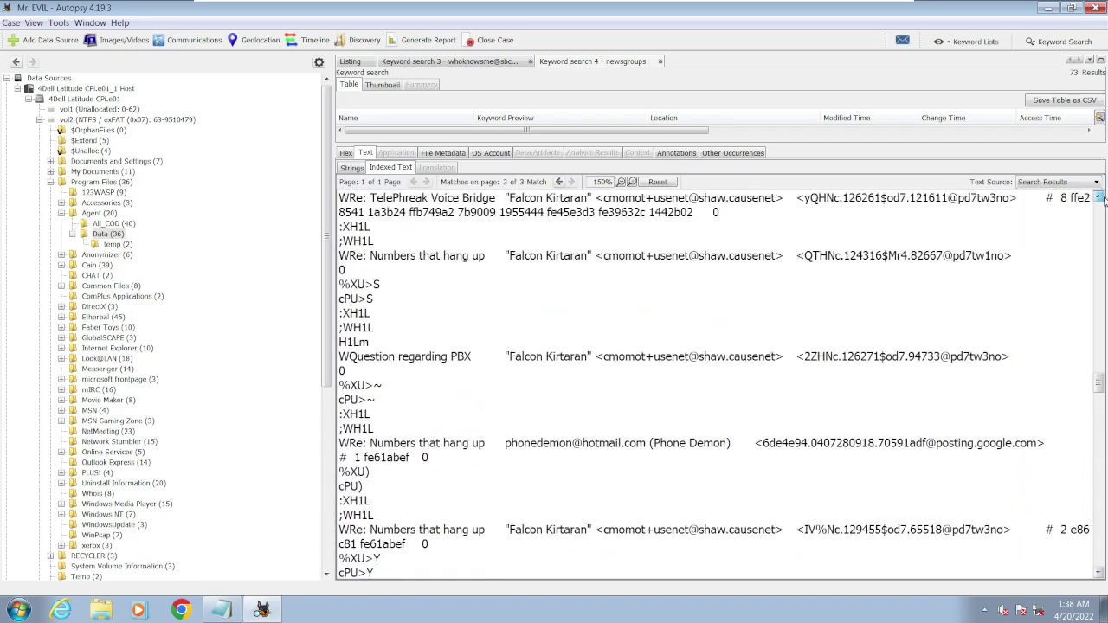
{"action": "left_click", "coordinate": [1099, 197]}
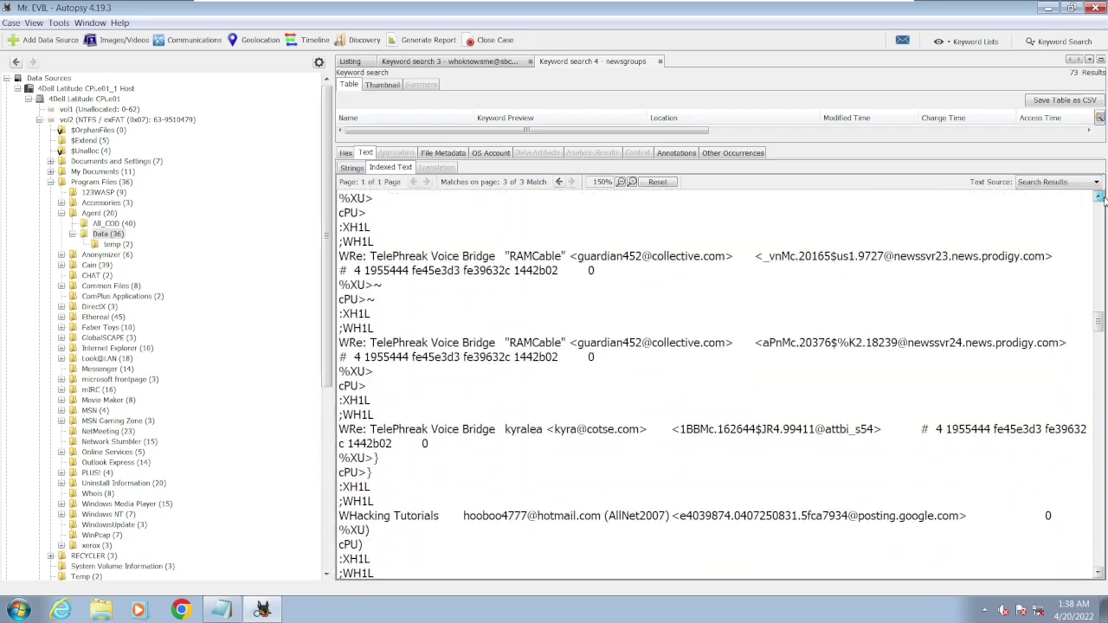
{"action": "left_click", "coordinate": [1098, 197]}
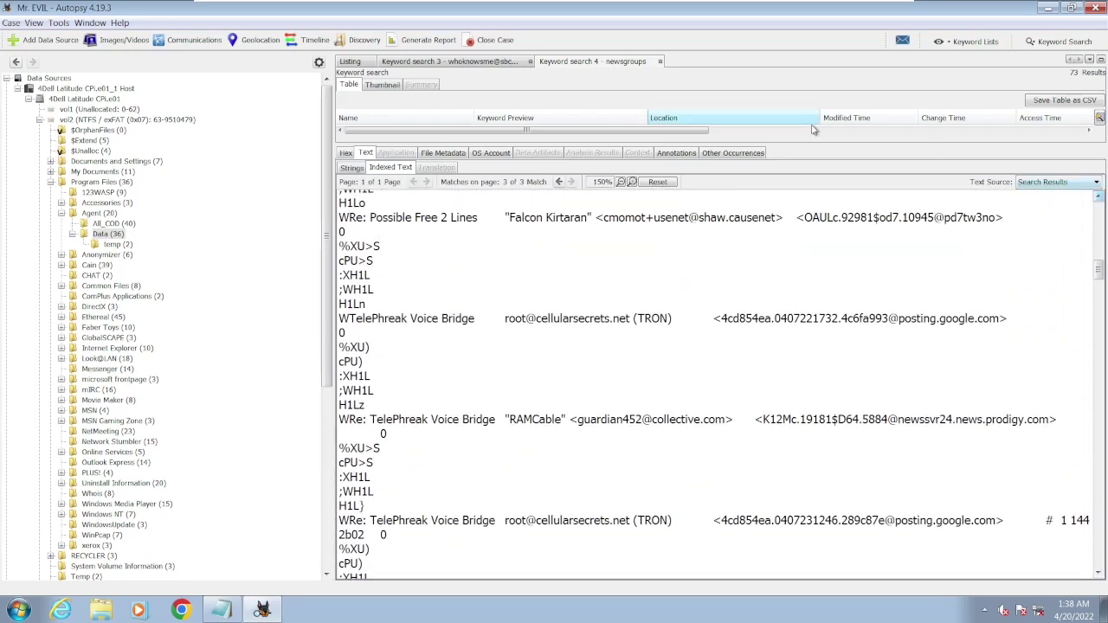
{"action": "left_click_drag", "start_coordinate": [813, 144], "coordinate": [813, 461]}
{"action": "left_click", "coordinate": [407, 362]}
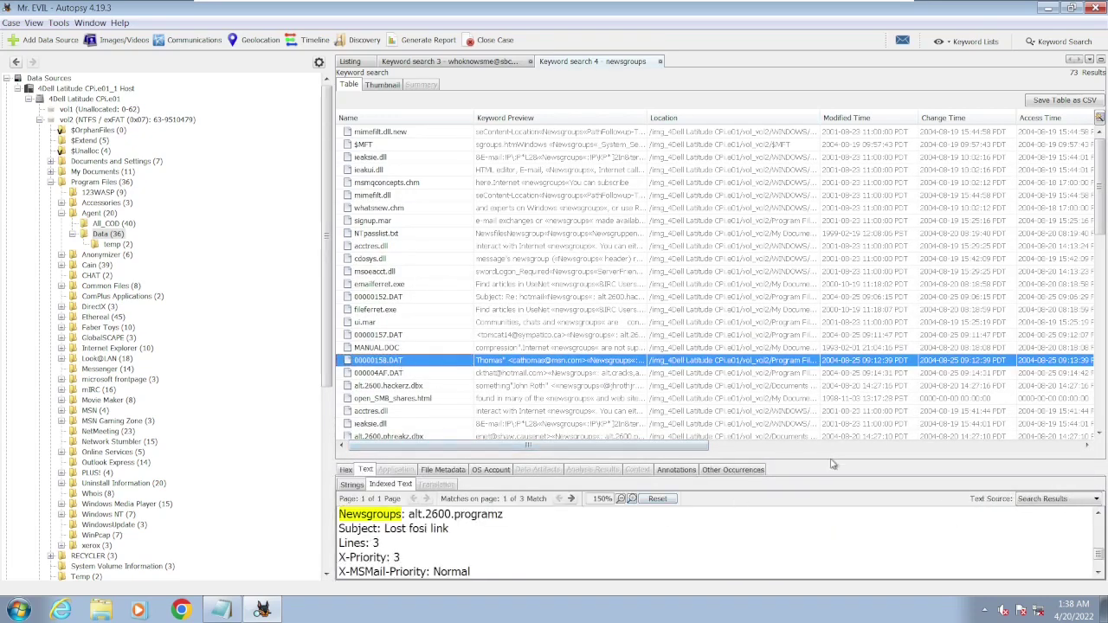
- Step through the Newsgroups matches, highlighting alt.2600.programz, the sender address and the news server
{"action": "left_click_drag", "start_coordinate": [833, 459], "coordinate": [789, 213]}
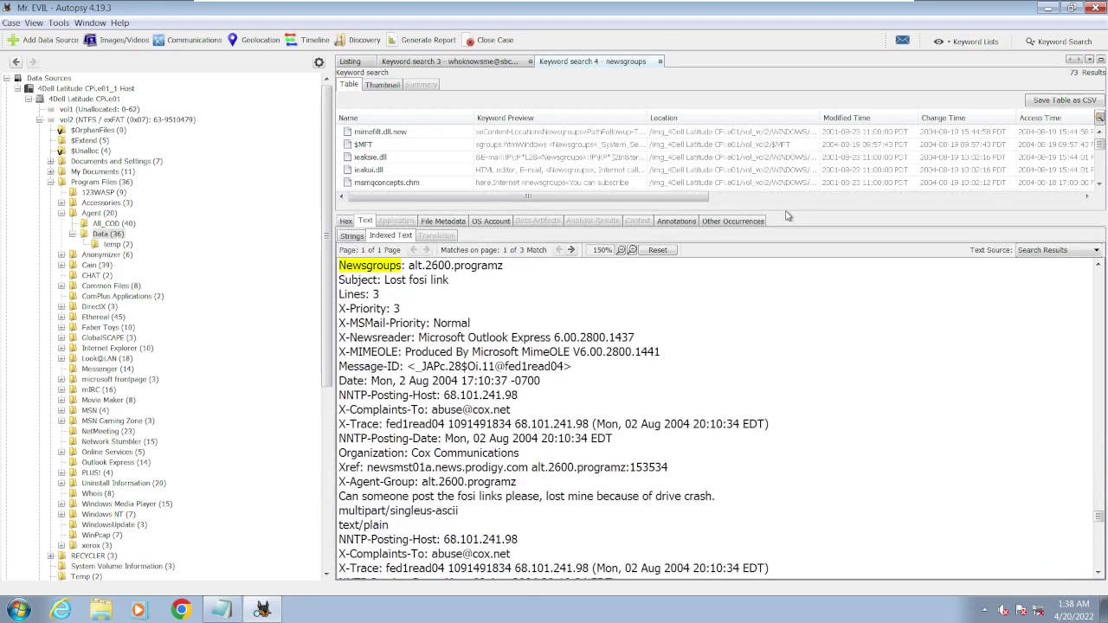
{"action": "left_click_drag", "start_coordinate": [413, 271], "coordinate": [503, 275]}
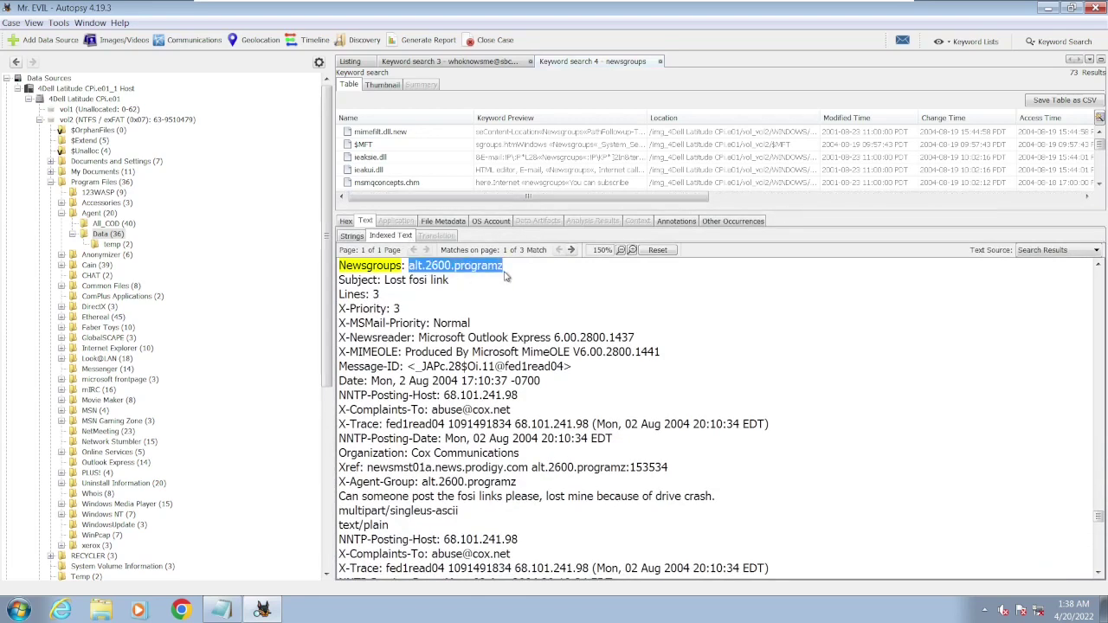
{"action": "left_click", "coordinate": [570, 249]}
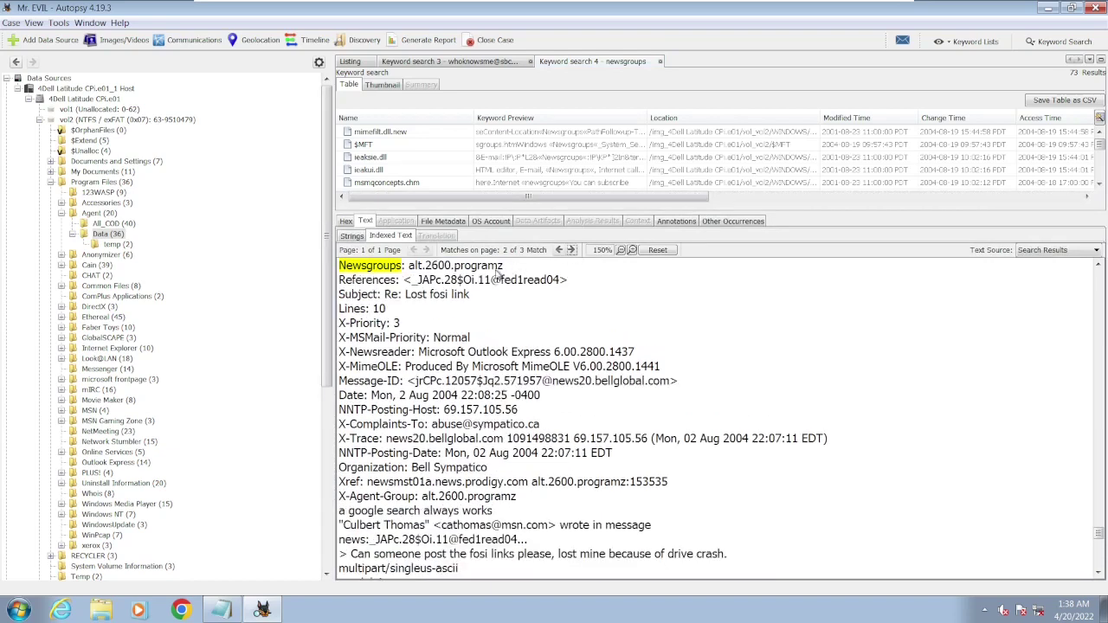
{"action": "left_click", "coordinate": [570, 249]}
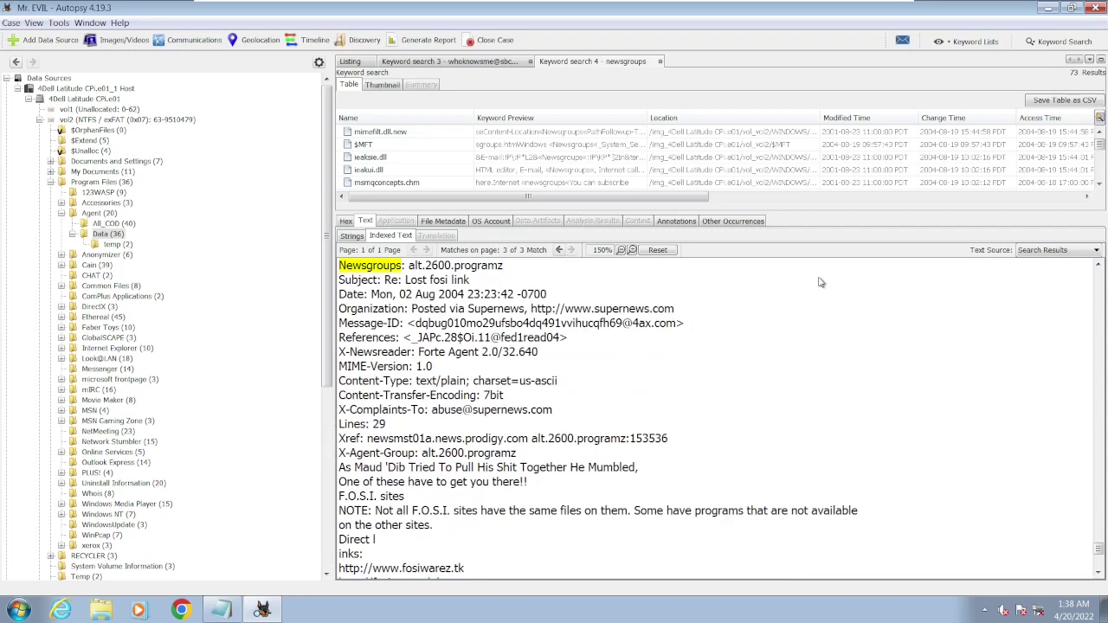
{"action": "scroll", "coordinate": [725, 415], "scroll_direction": "down", "scroll_amount": 5}
{"action": "scroll", "coordinate": [725, 416], "scroll_direction": "down", "scroll_amount": 15}
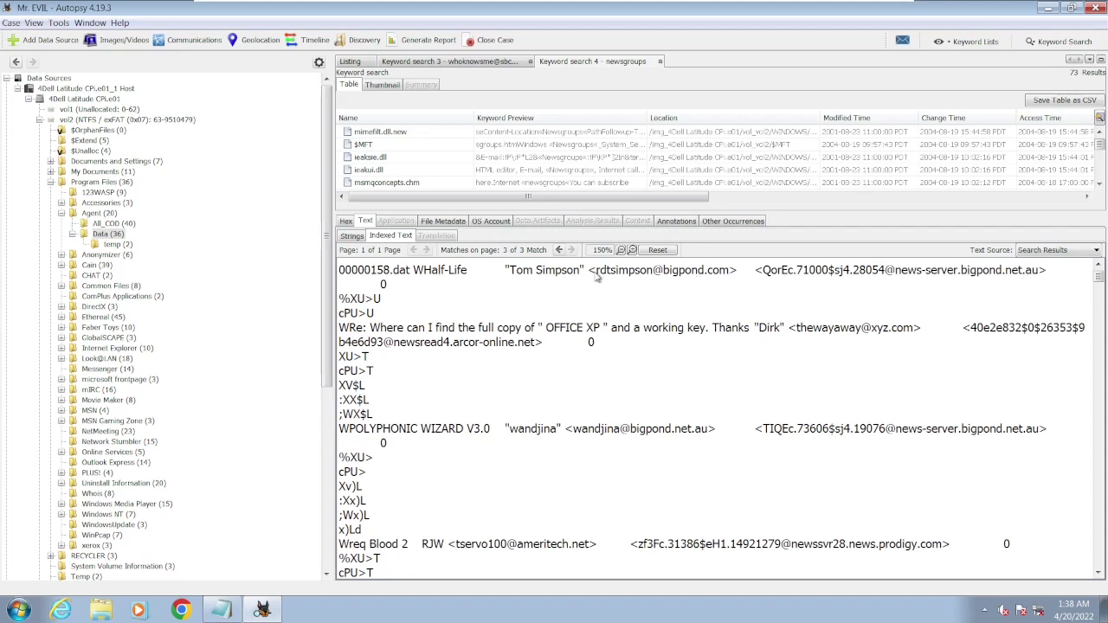
{"action": "left_click_drag", "start_coordinate": [597, 271], "coordinate": [729, 274]}
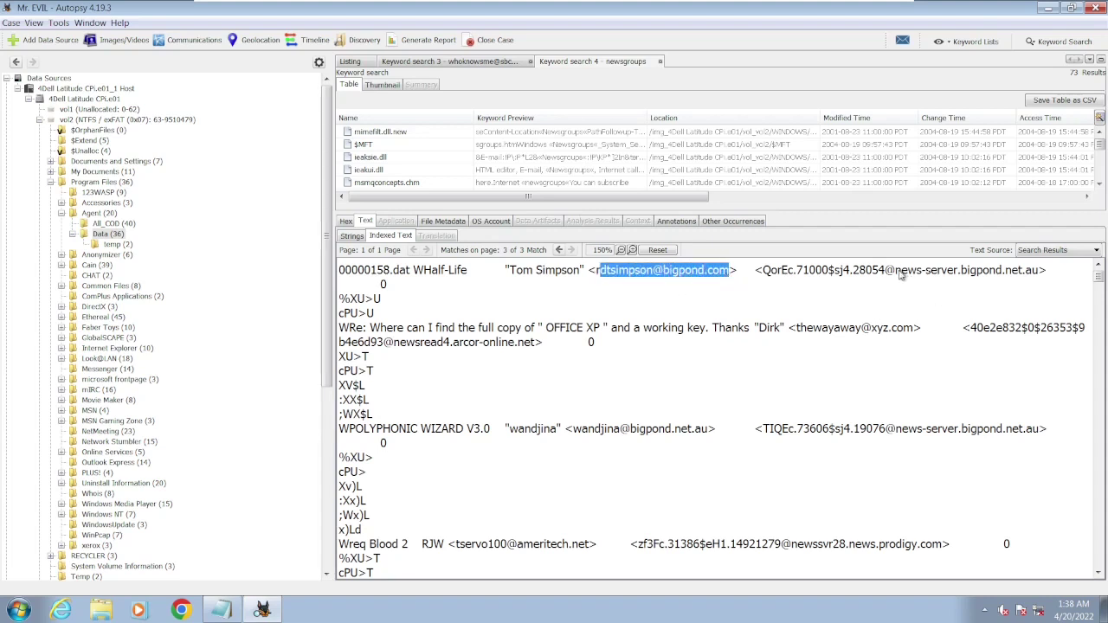
{"action": "left_click_drag", "start_coordinate": [901, 273], "coordinate": [1021, 286]}
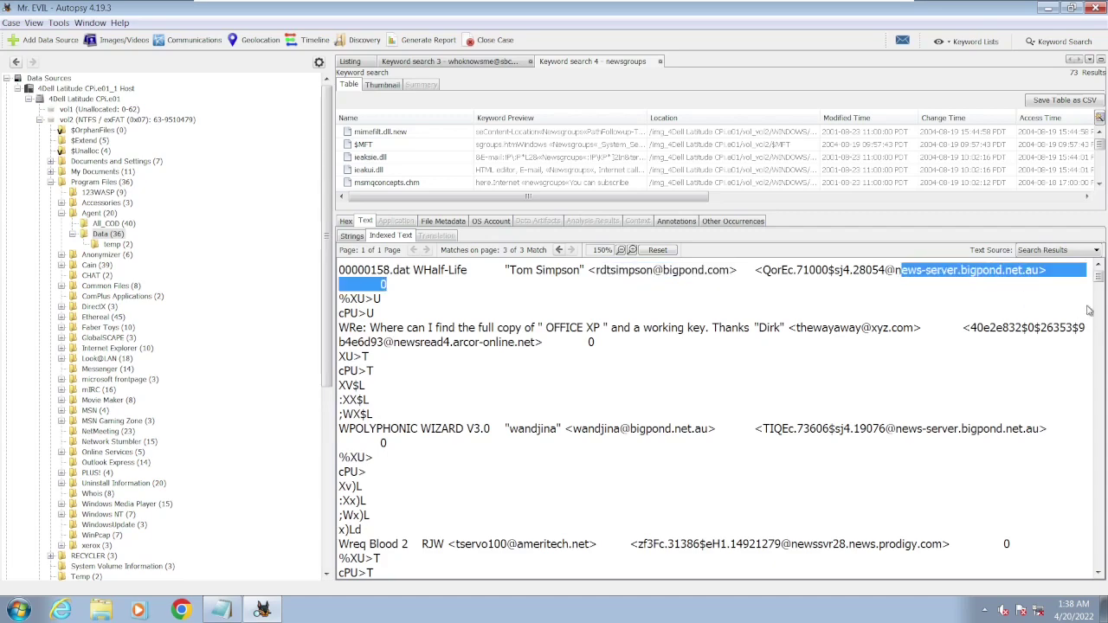
{"action": "scroll", "coordinate": [1099, 284], "scroll_direction": "down", "scroll_amount": 5}
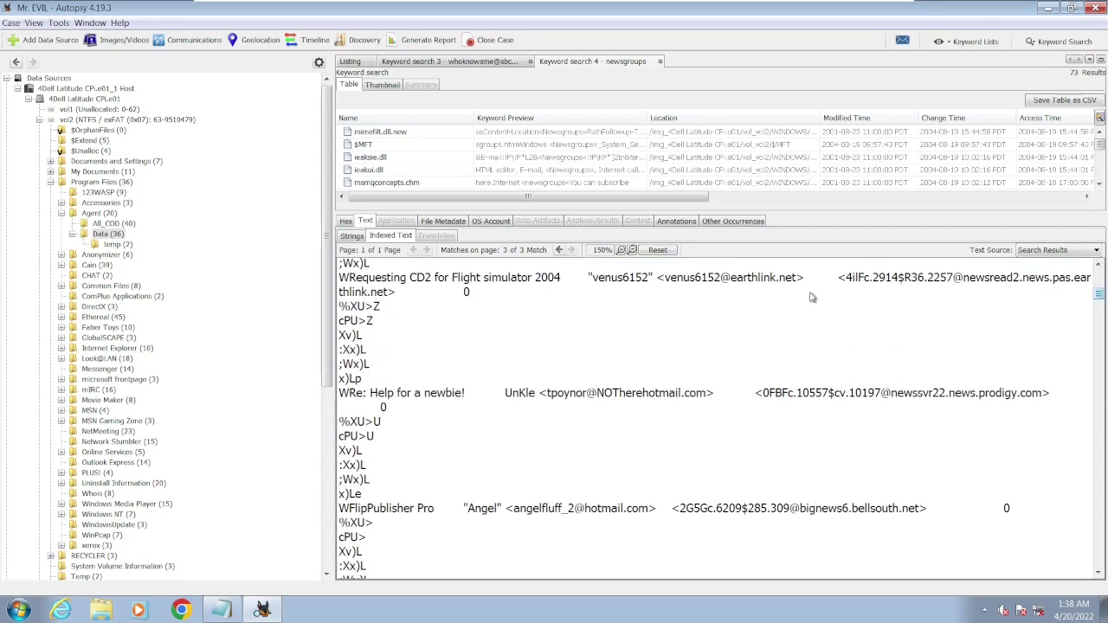
{"action": "left_click", "coordinate": [560, 250]}
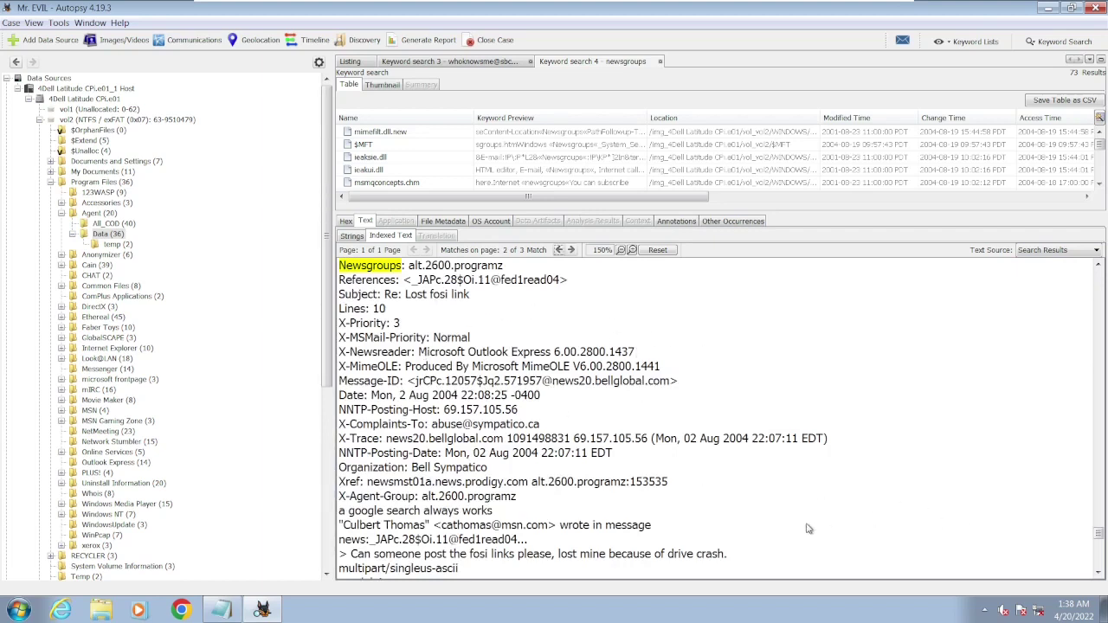
- Enlarge the results table, open the 000004AF.DAT hit and highlight alt.cracks in its indexed text
{"action": "left_click", "coordinate": [1097, 573]}
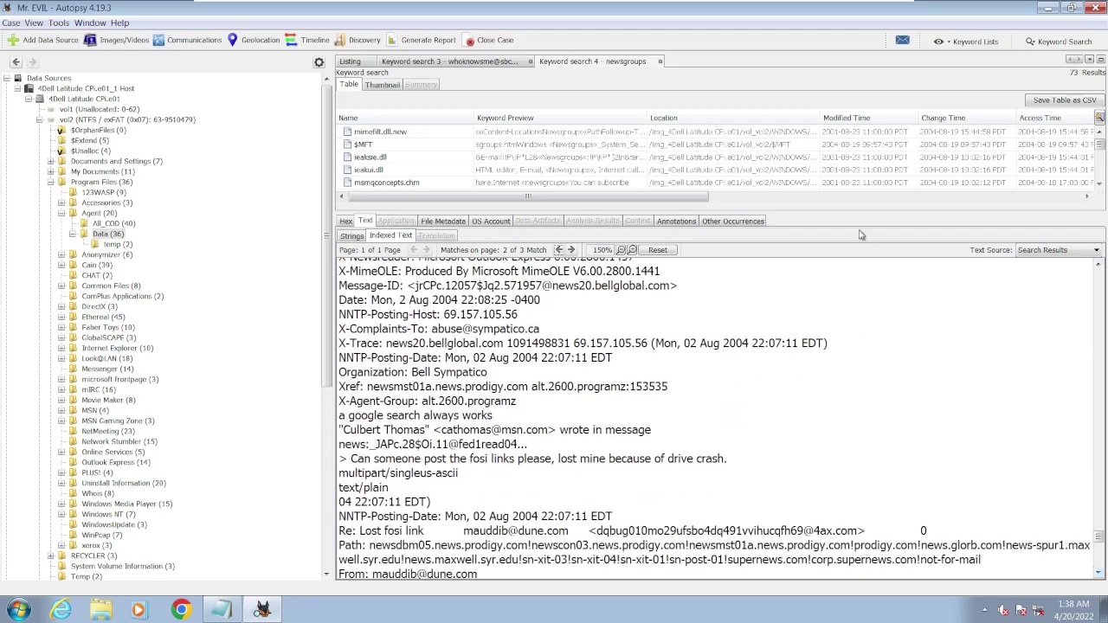
{"action": "left_click_drag", "start_coordinate": [853, 210], "coordinate": [857, 383]}
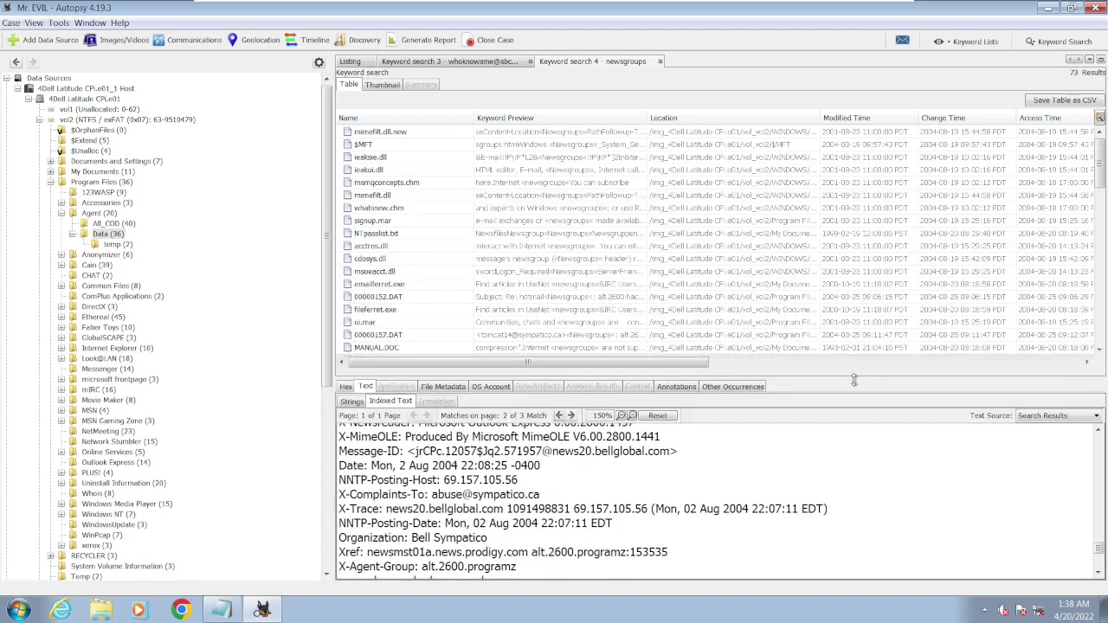
{"action": "left_click", "coordinate": [566, 284]}
{"action": "scroll", "coordinate": [554, 281], "scroll_direction": "down", "scroll_amount": 1}
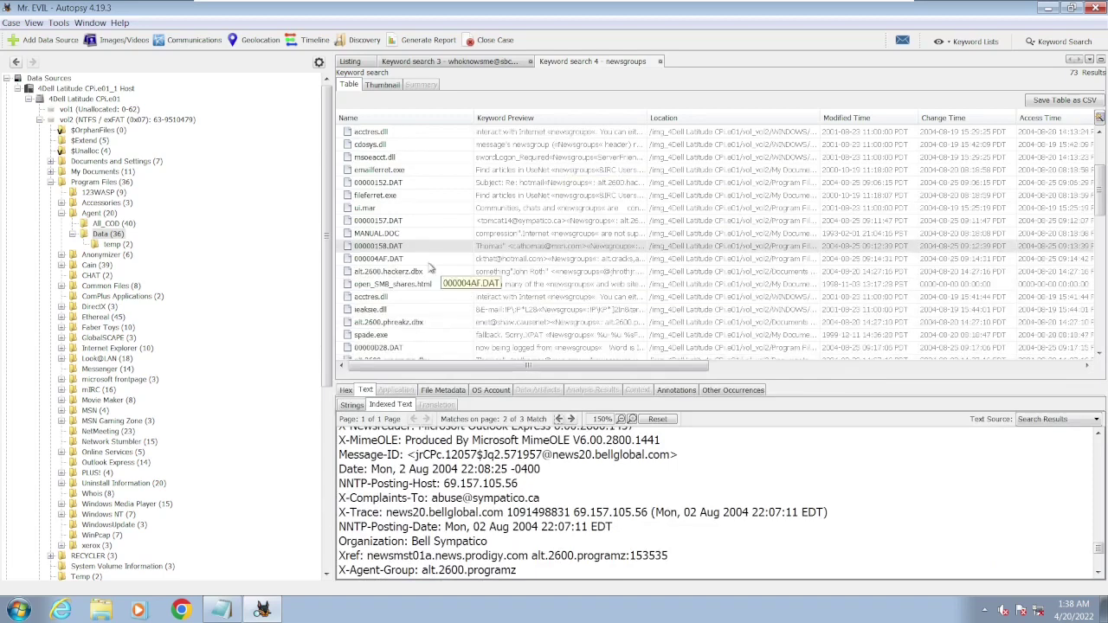
{"action": "left_click", "coordinate": [404, 260]}
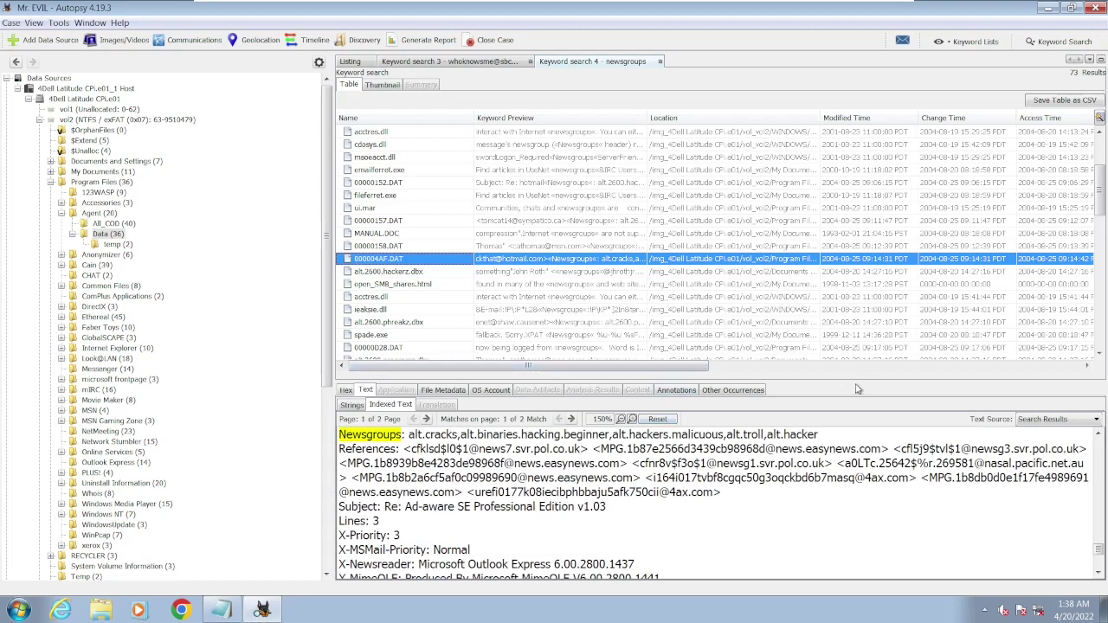
{"action": "left_click_drag", "start_coordinate": [853, 379], "coordinate": [843, 250]}
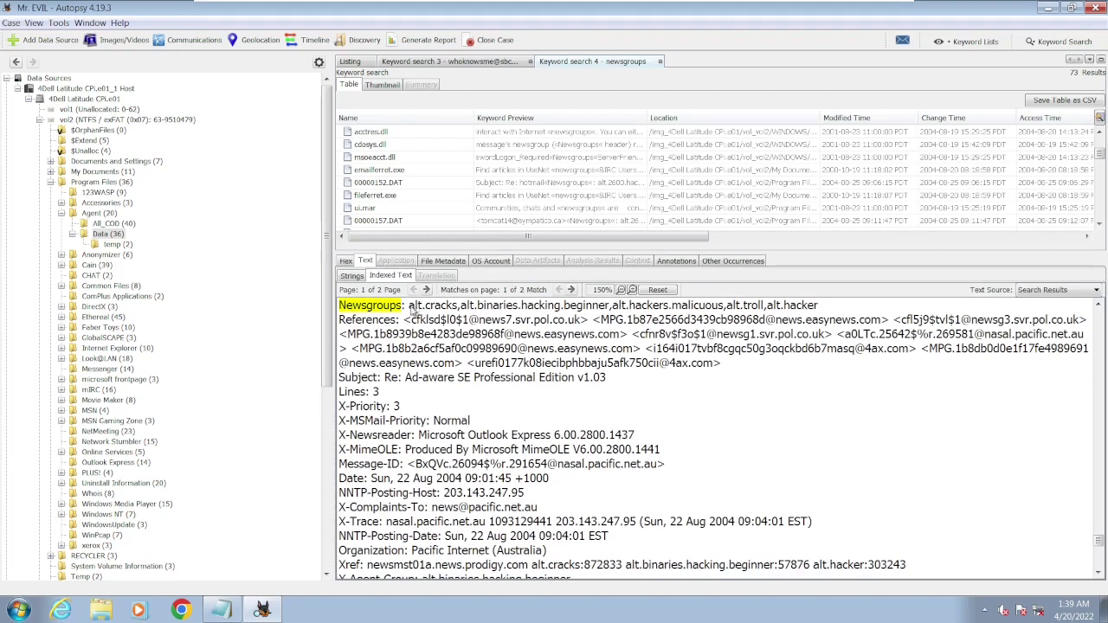
{"action": "left_click_drag", "start_coordinate": [410, 309], "coordinate": [462, 313]}
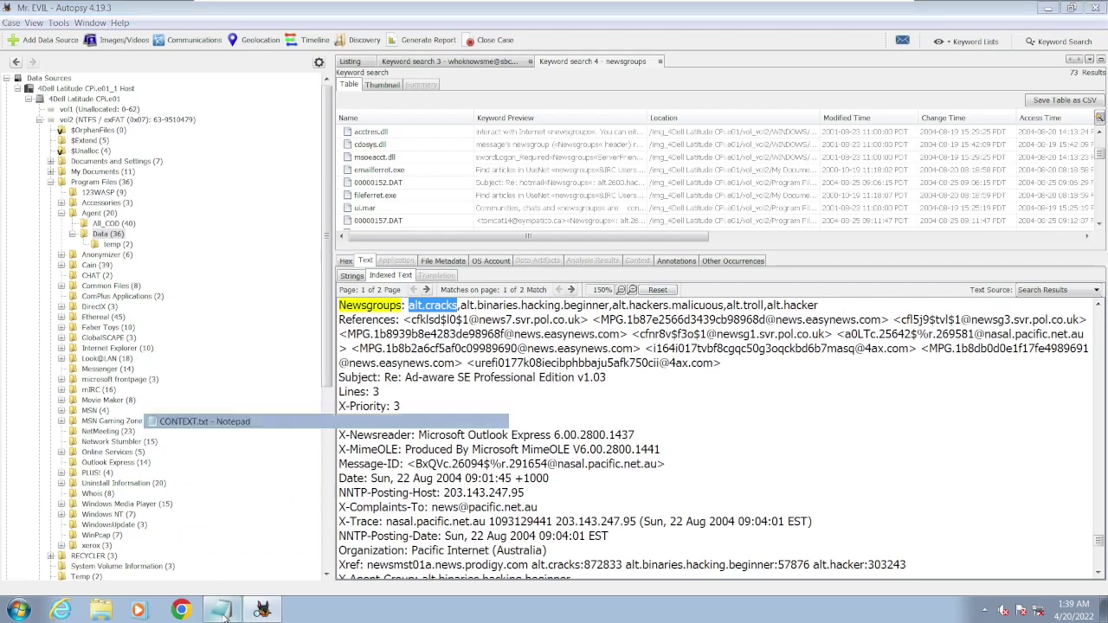
- Enter 'Done.' as the answer under question 20 in CONTEXT.txt
{"action": "left_click", "coordinate": [223, 613]}
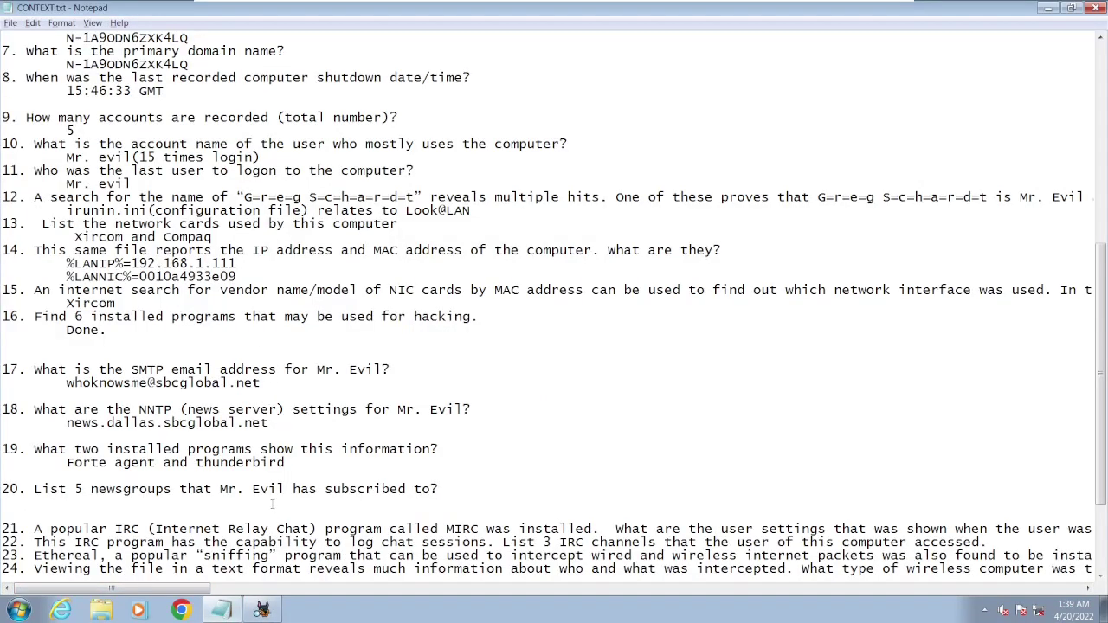
{"action": "type", "text": "Done."}
{"action": "scroll", "coordinate": [554, 303], "scroll_direction": "down", "scroll_amount": 3}
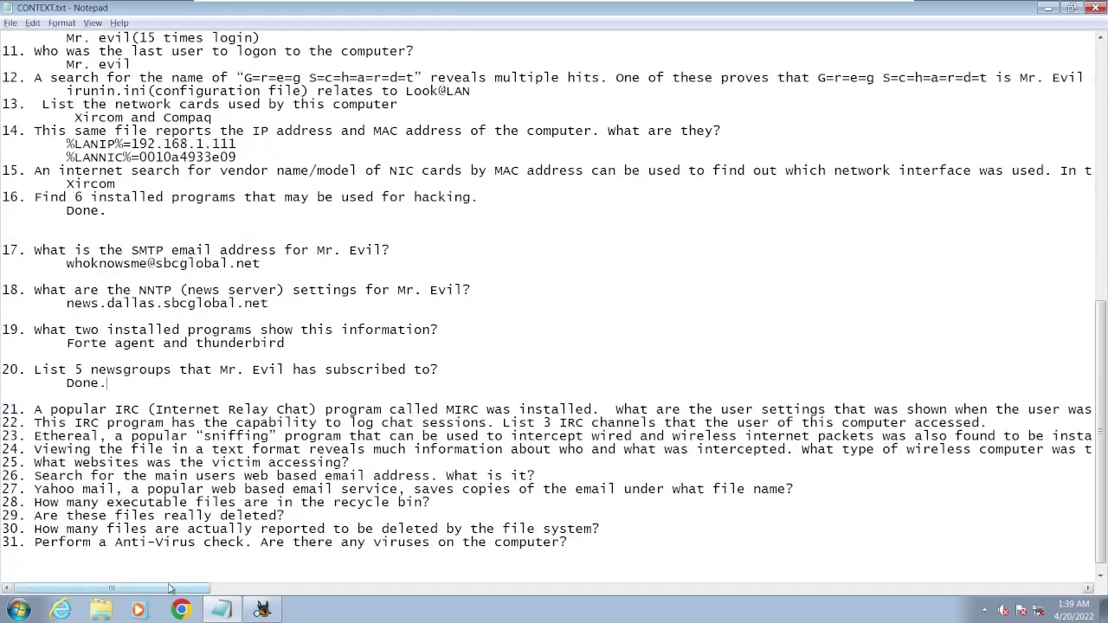
{"action": "mouse_move", "coordinate": [171, 591]}
{"action": "left_mouse_down"}
{"action": "mouse_move", "coordinate": [561, 595]}
{"action": "mouse_move", "coordinate": [173, 573]}
{"action": "left_mouse_up"}
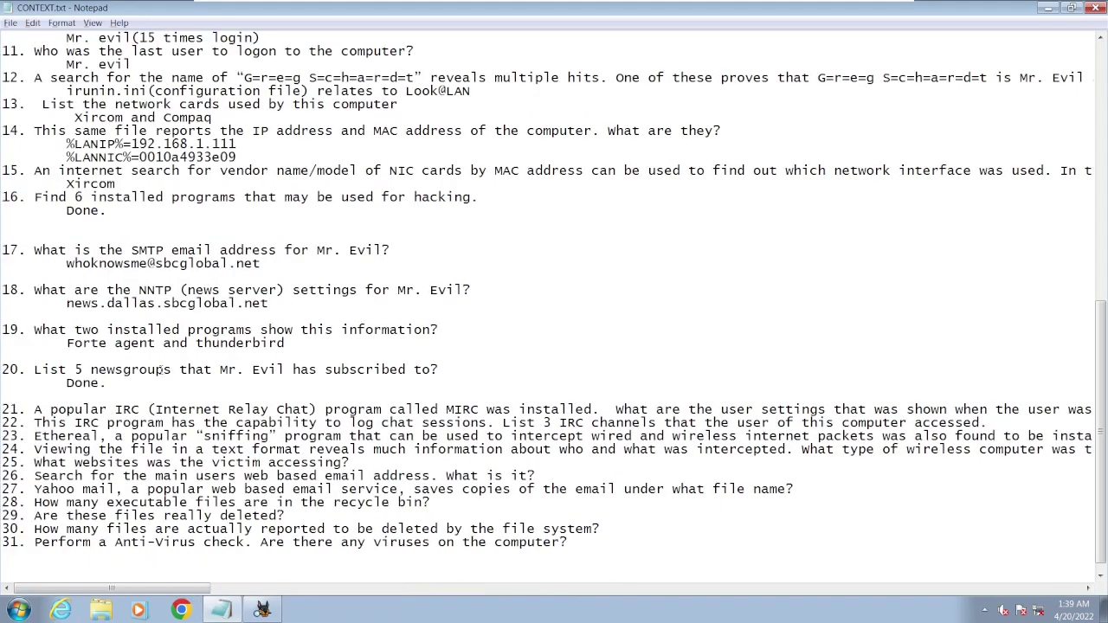
{"action": "left_click_drag", "start_coordinate": [115, 382], "coordinate": [66, 383]}
- Insert an empty line after question 21 and return to Autopsy
{"action": "left_click_drag", "start_coordinate": [179, 593], "coordinate": [390, 593]}
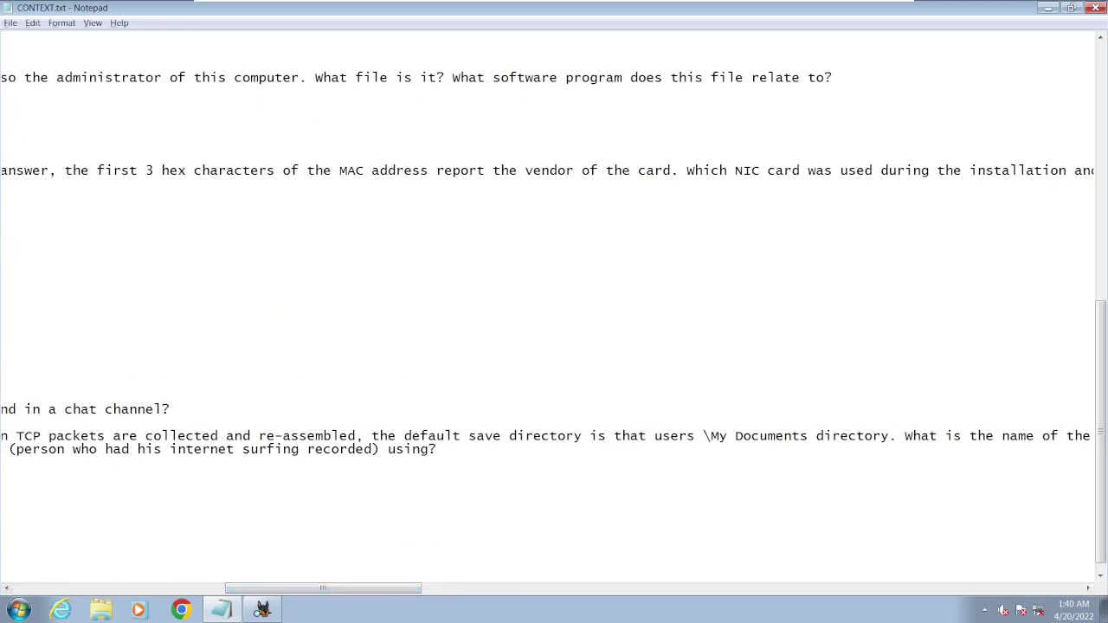
{"action": "key", "text": "Return"}
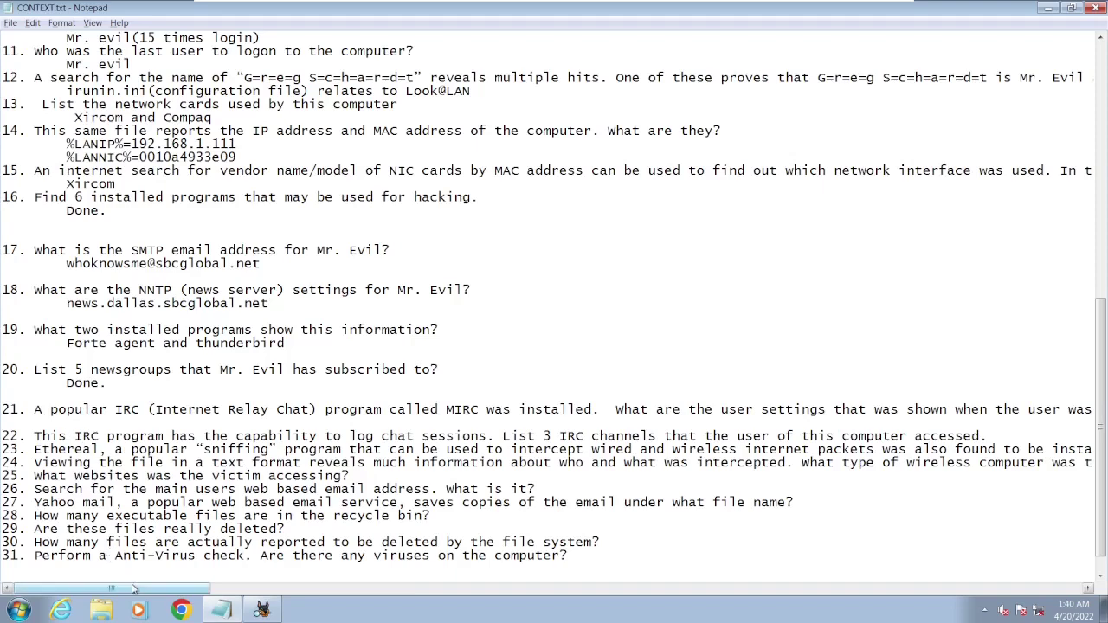
{"action": "left_click_drag", "start_coordinate": [135, 588], "coordinate": [194, 588]}
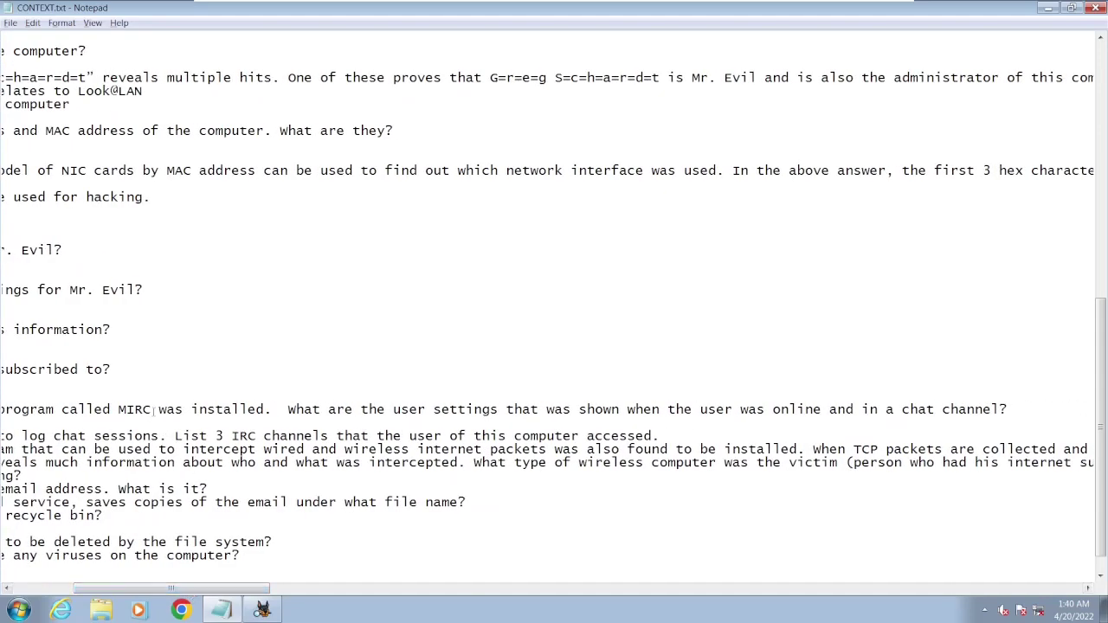
{"action": "left_click", "coordinate": [262, 611]}
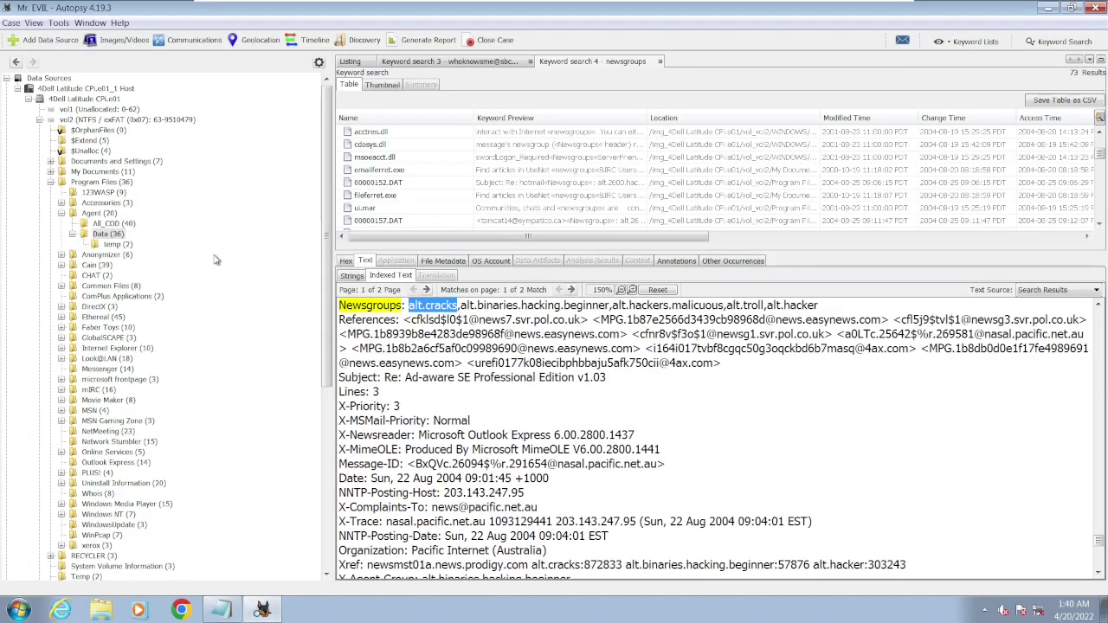
- Collapse the tree and view mIRC's Installed Programs source metadata, highlighting the config/software registry path
{"action": "left_click", "coordinate": [48, 121]}
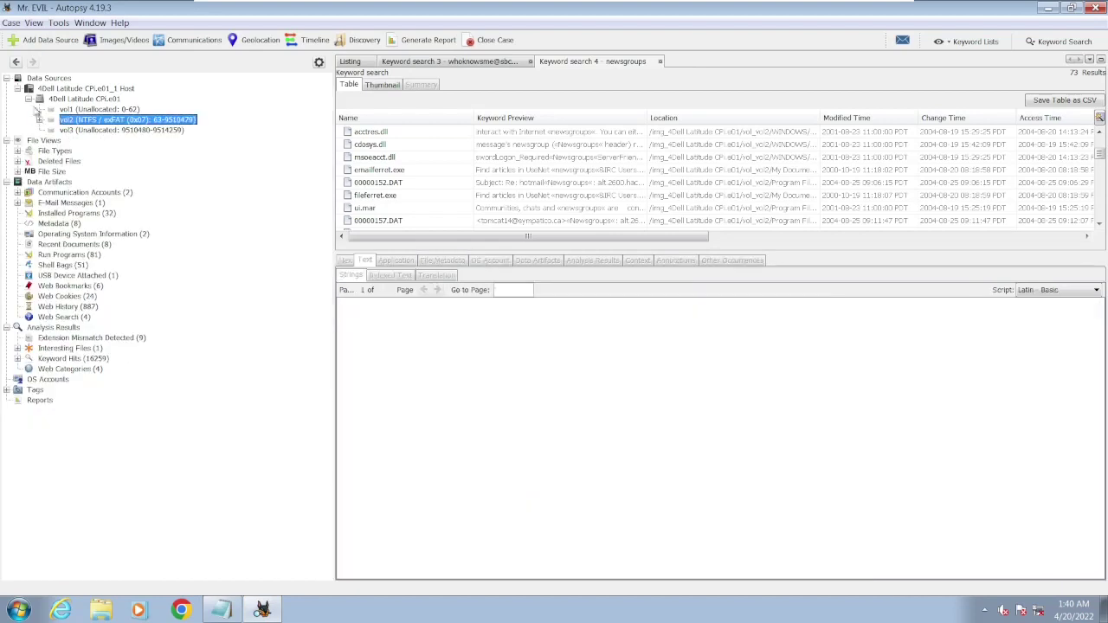
{"action": "left_click", "coordinate": [29, 99]}
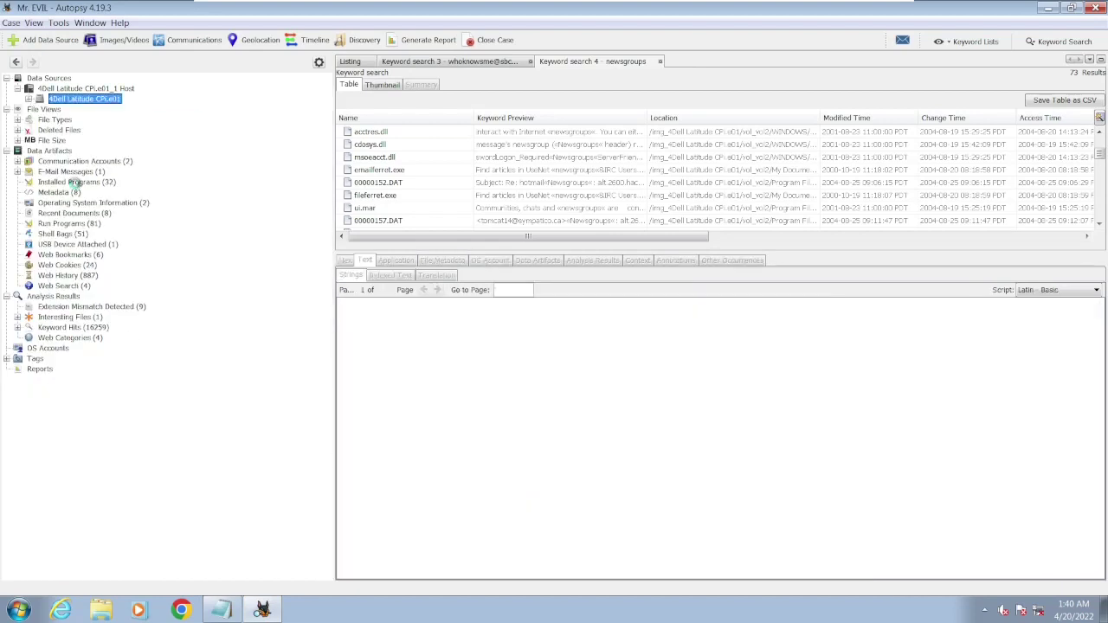
{"action": "left_click", "coordinate": [76, 182]}
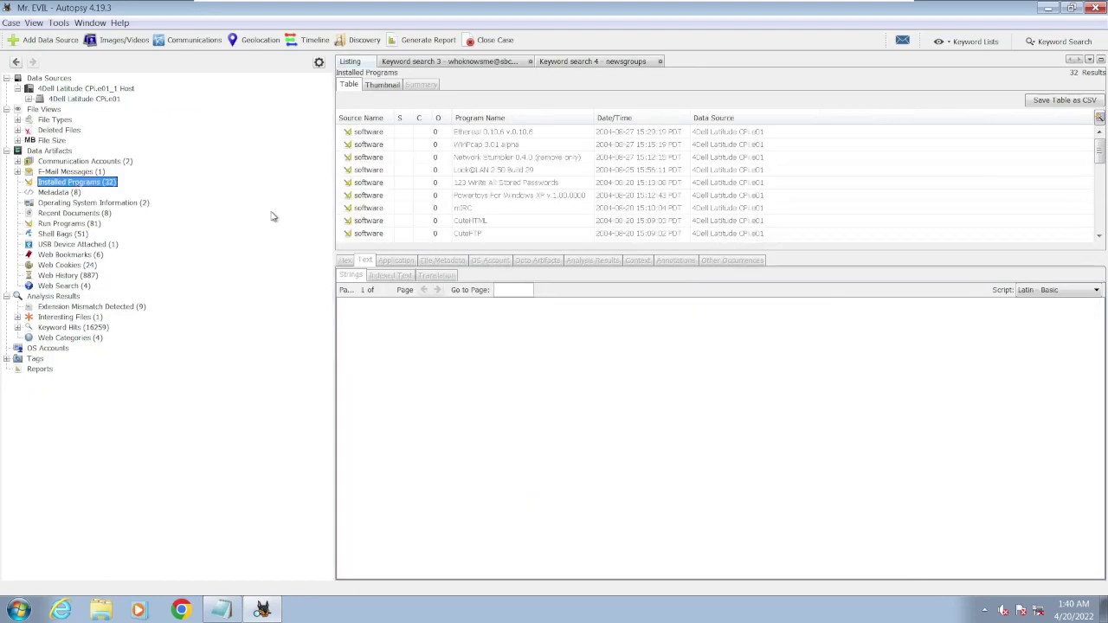
{"action": "left_click", "coordinate": [474, 211]}
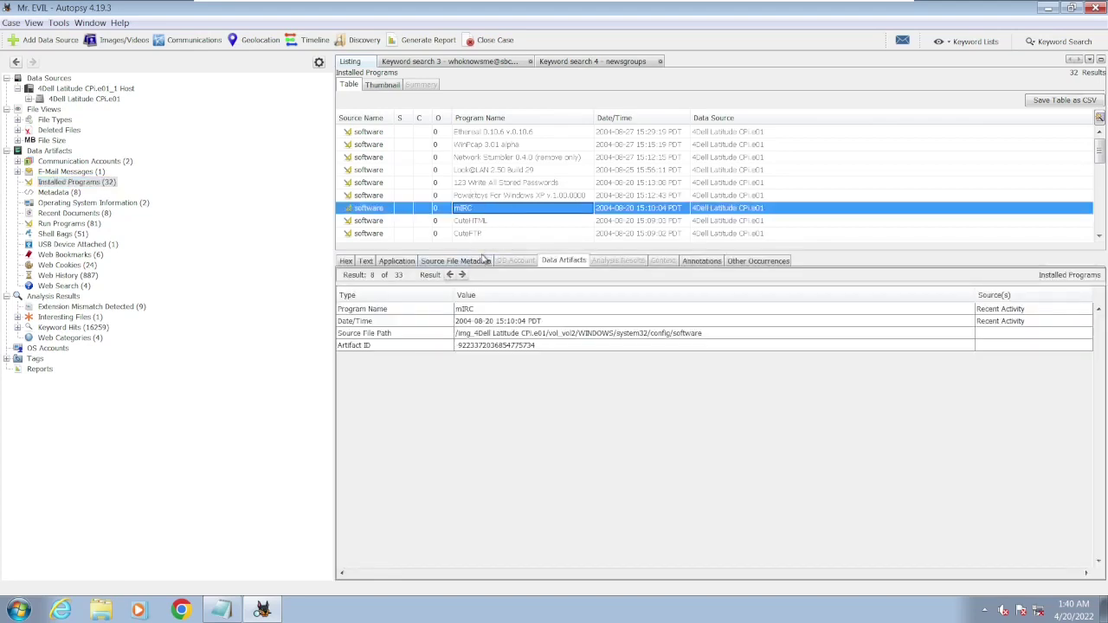
{"action": "left_click", "coordinate": [487, 263]}
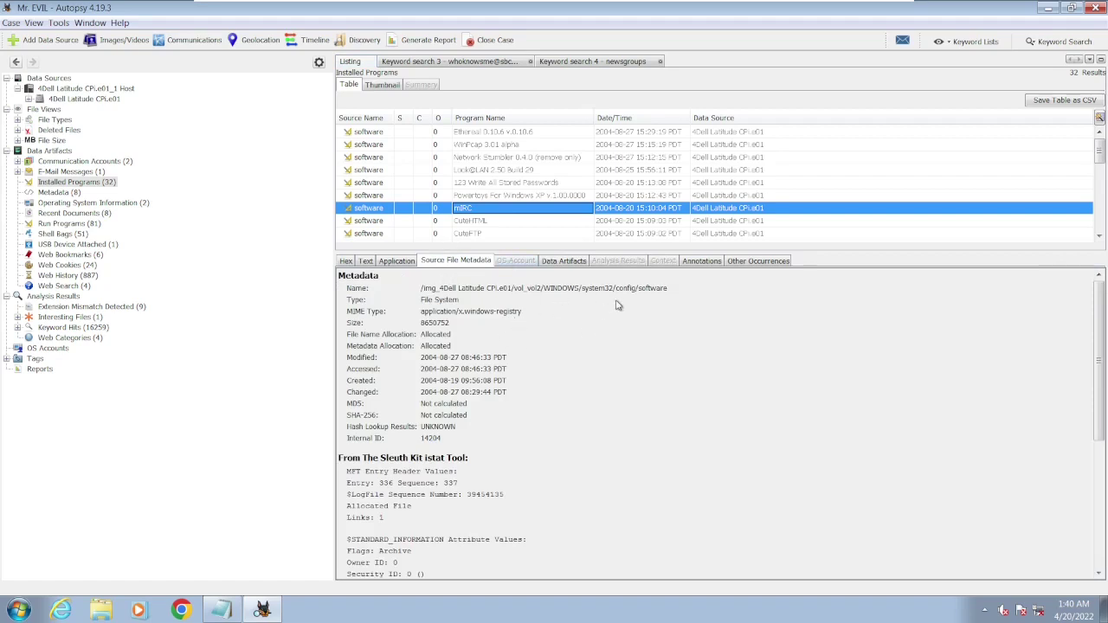
{"action": "left_click_drag", "start_coordinate": [616, 289], "coordinate": [670, 293]}
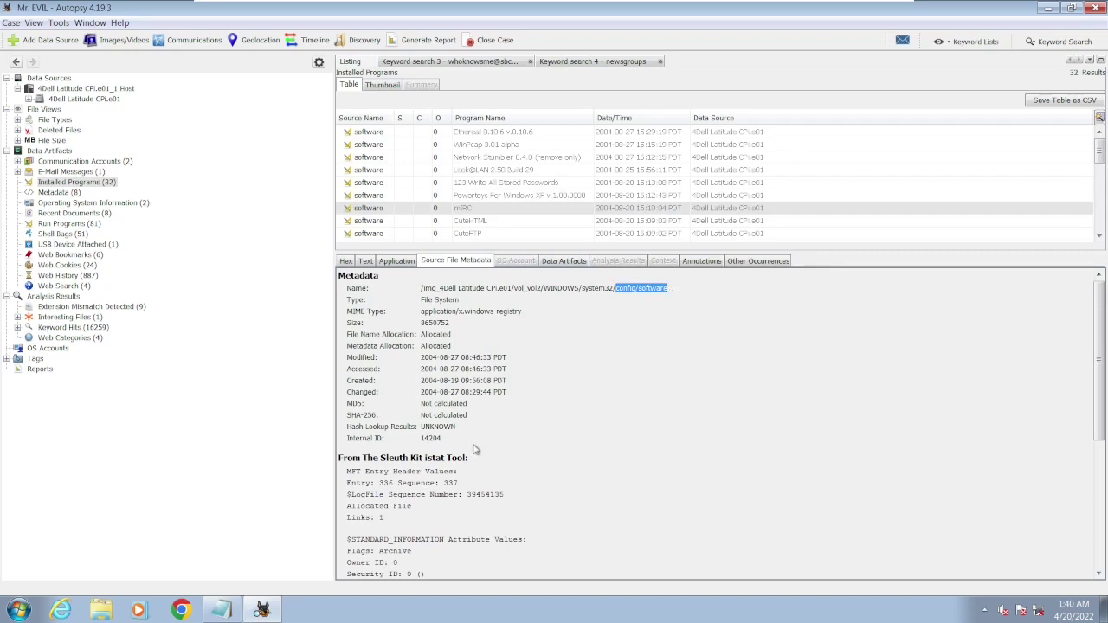
{"action": "left_click", "coordinate": [221, 610]}
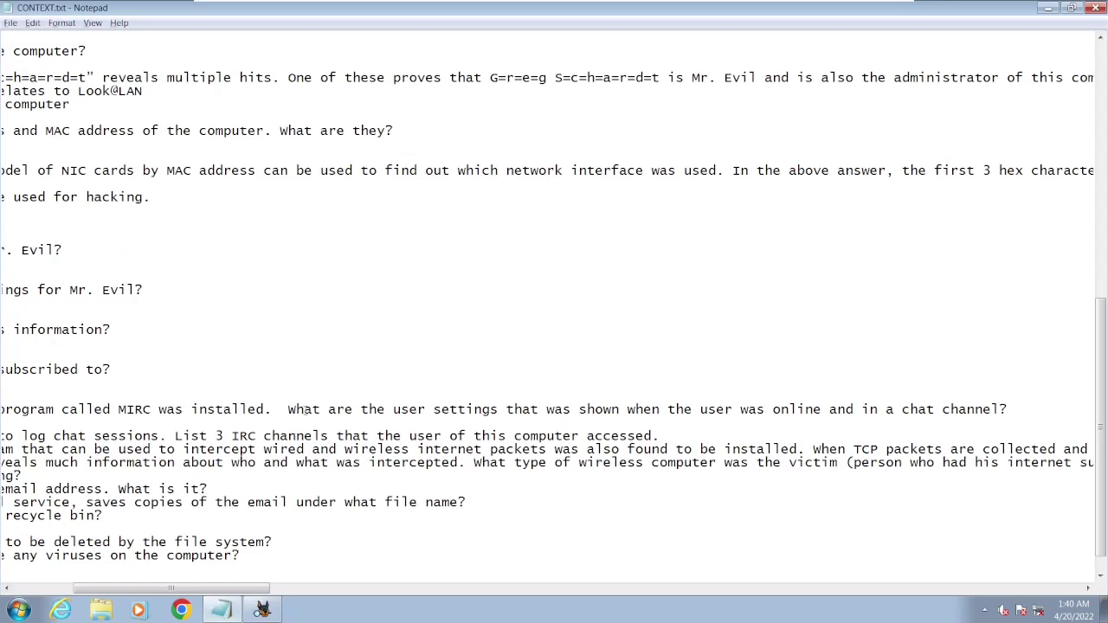
- Read through question 21 on mIRC user settings in CONTEXT.txt, then minimize Notepad
{"action": "left_click_drag", "start_coordinate": [427, 409], "coordinate": [2, 410]}
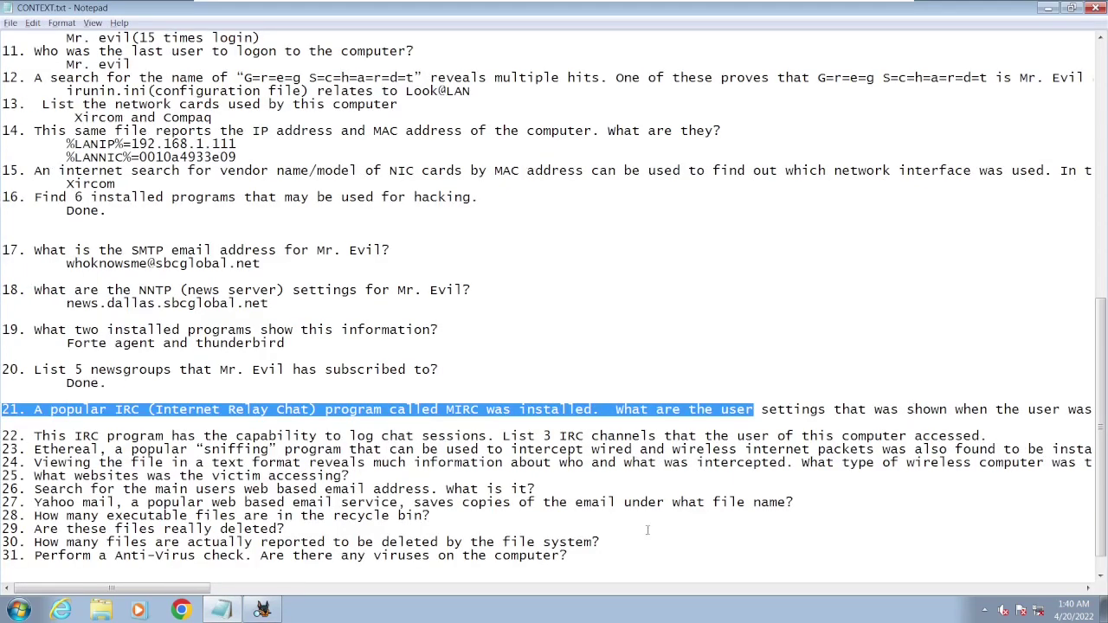
{"action": "left_click_drag", "start_coordinate": [169, 588], "coordinate": [311, 588]}
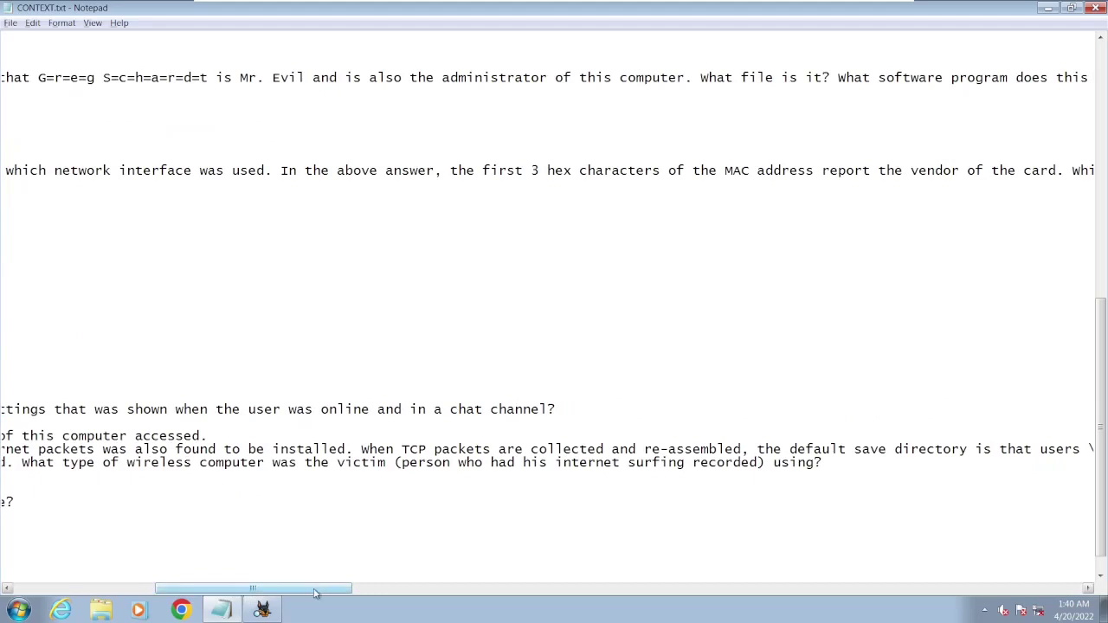
{"action": "left_click_drag", "start_coordinate": [336, 587], "coordinate": [280, 587]}
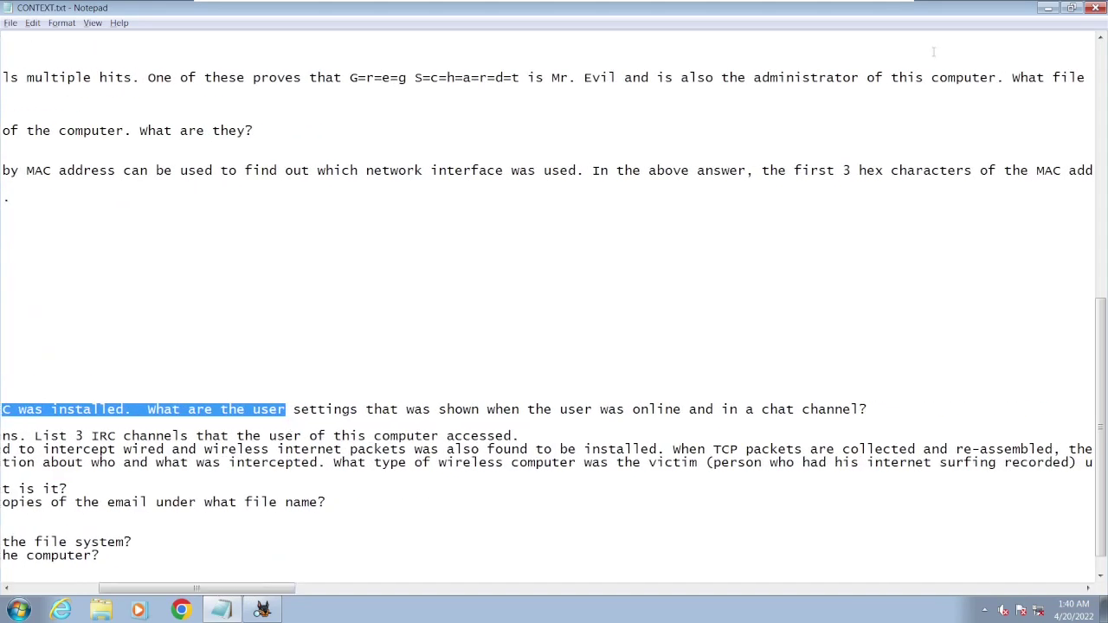
{"action": "left_click", "coordinate": [1048, 9]}
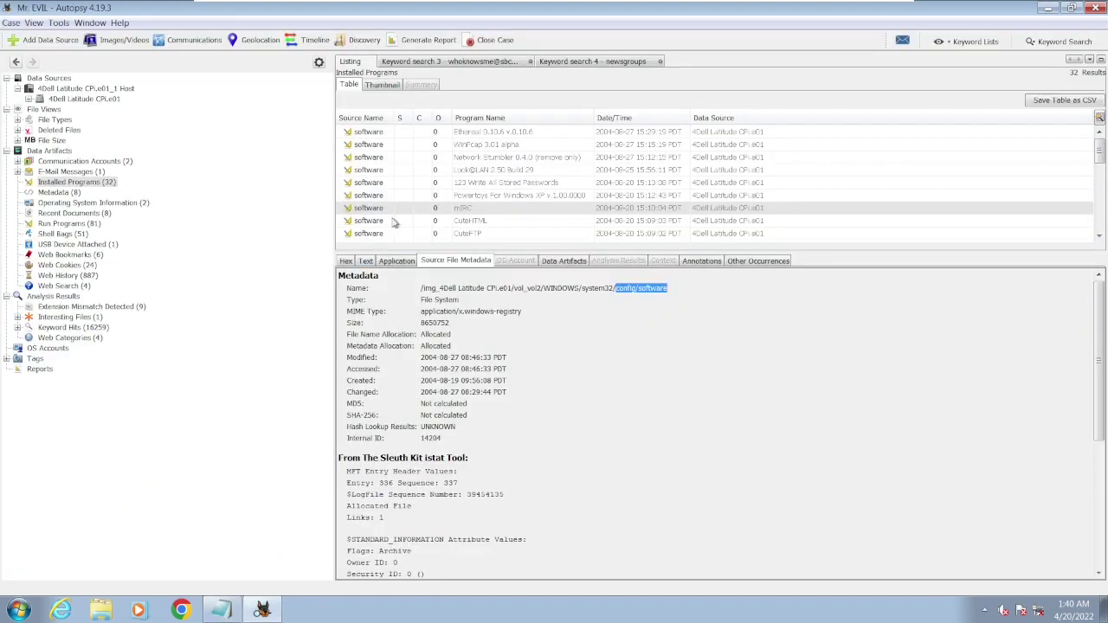
- Browse vol2 into Program Files/mIRC and read urls.ini in an enlarged text view
{"action": "left_click", "coordinate": [28, 99]}
{"action": "left_click", "coordinate": [87, 120]}
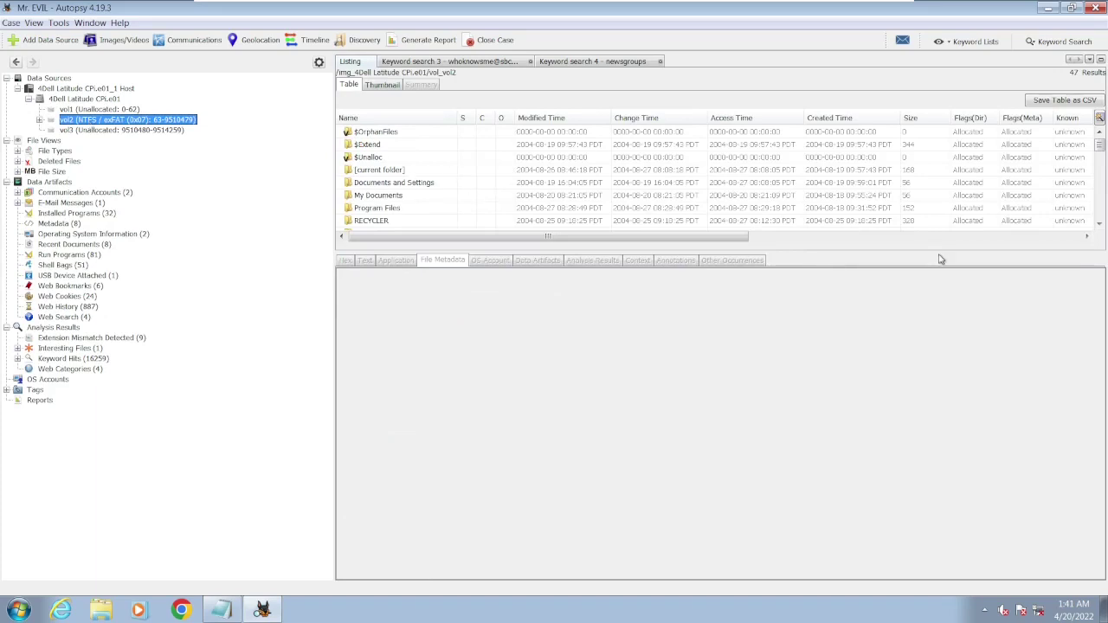
{"action": "left_click_drag", "start_coordinate": [940, 252], "coordinate": [976, 486]}
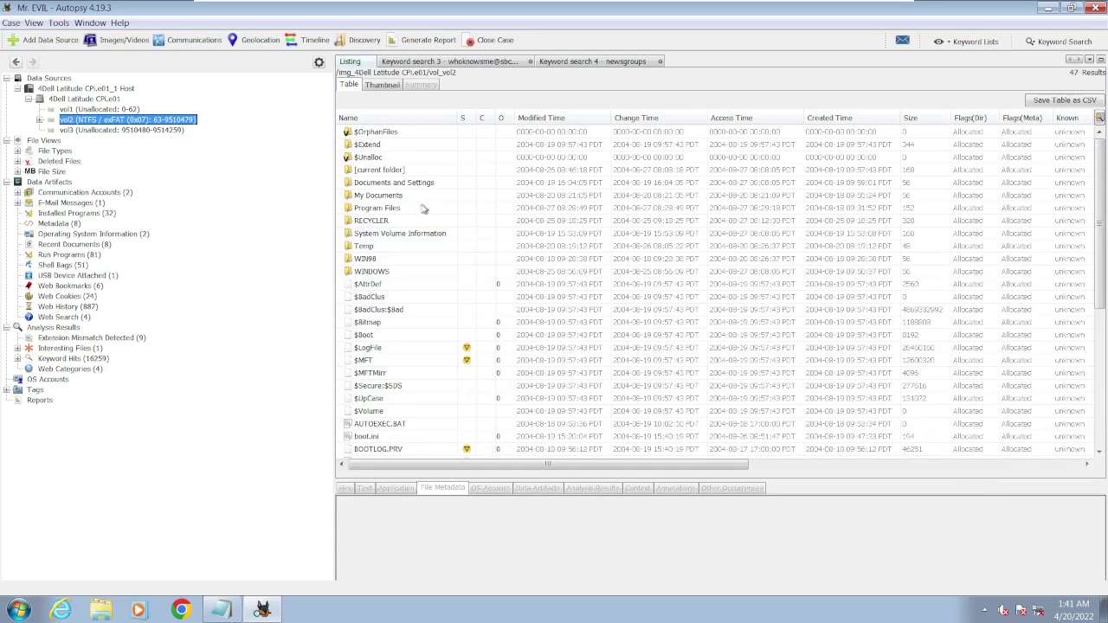
{"action": "double_click", "coordinate": [362, 210]}
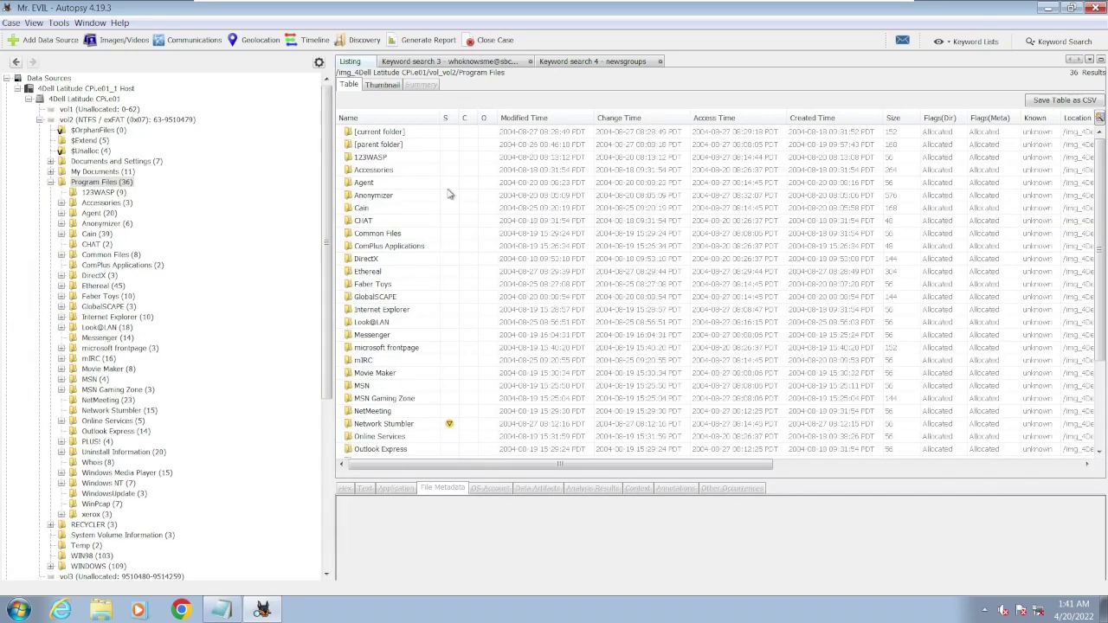
{"action": "double_click", "coordinate": [382, 362]}
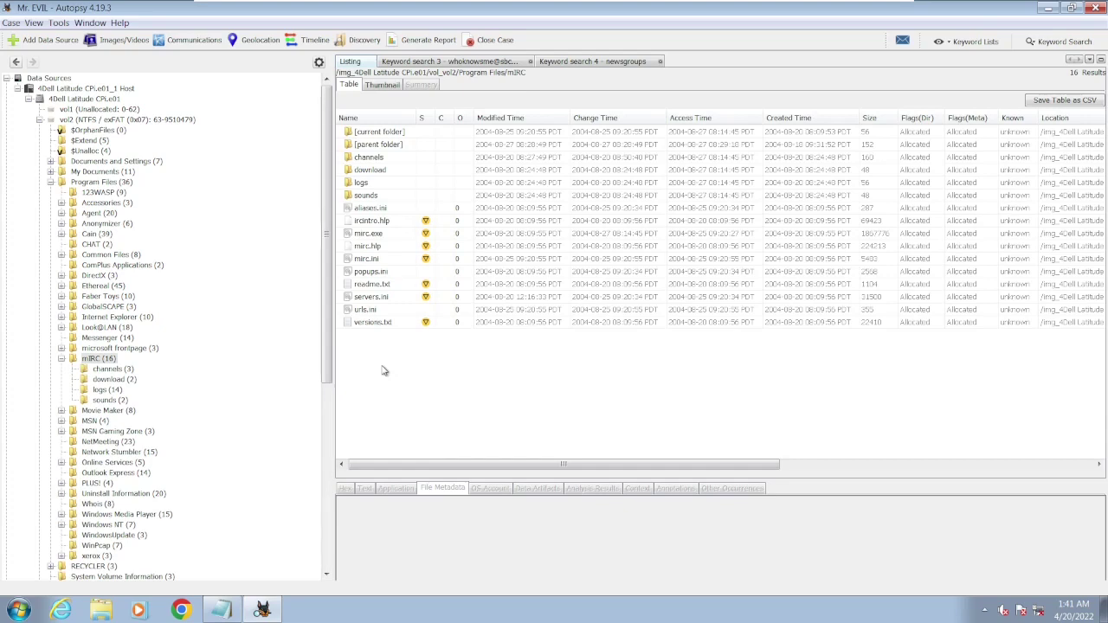
{"action": "left_click", "coordinate": [378, 311]}
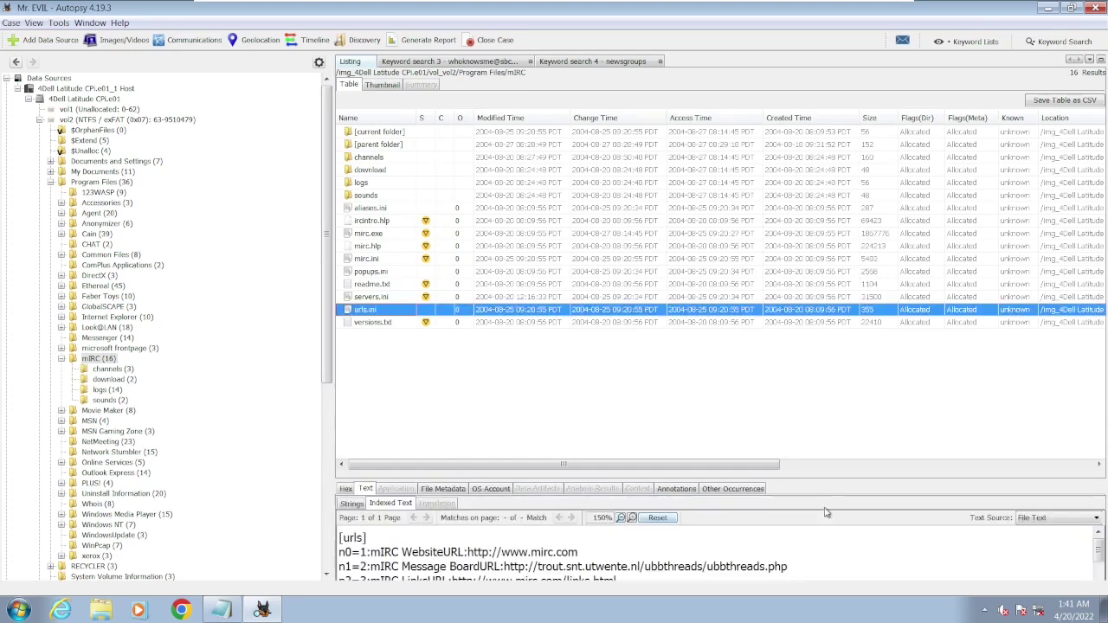
{"action": "left_click_drag", "start_coordinate": [822, 477], "coordinate": [805, 283]}
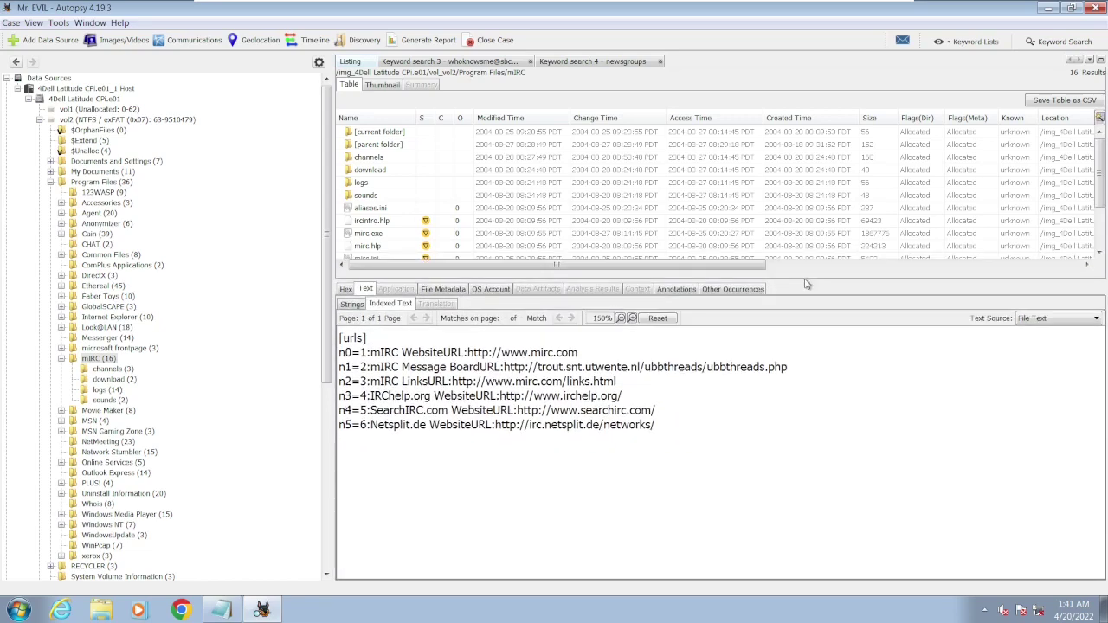
- Step up through servers.ini, readme.txt, popups.ini and mirc.ini, briefly checking the notes file
{"action": "key", "text": "Up"}
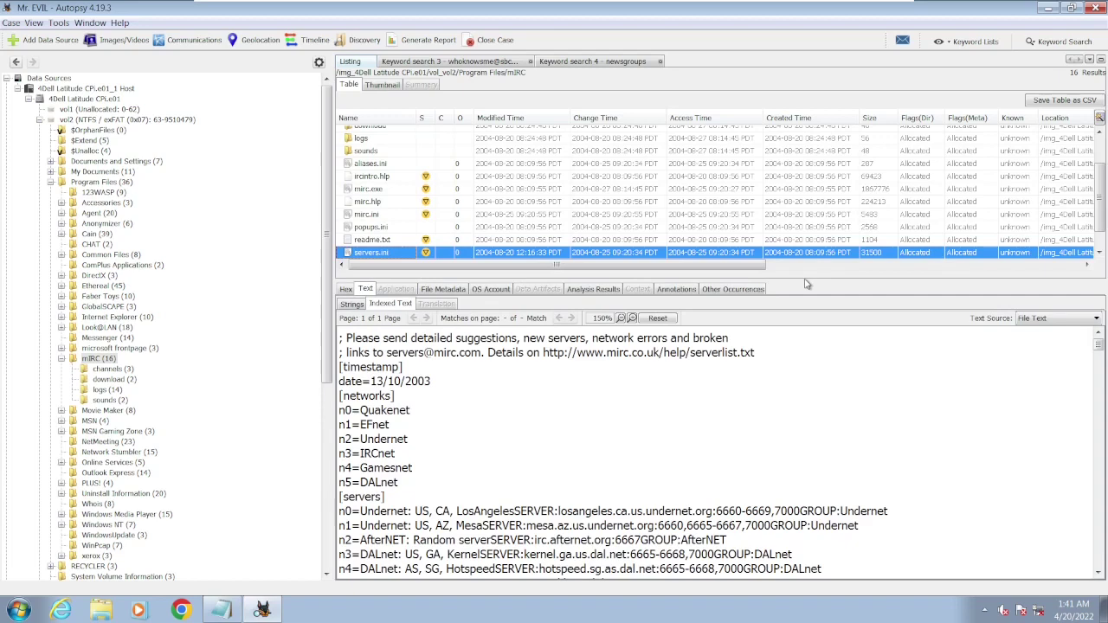
{"action": "left_click", "coordinate": [227, 610]}
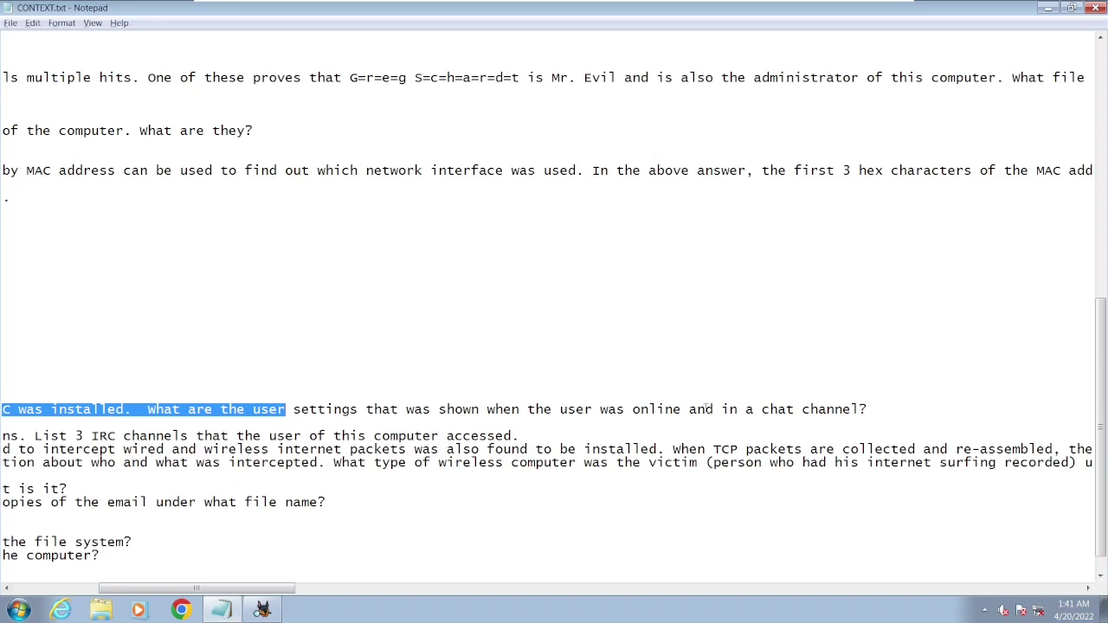
{"action": "left_click", "coordinate": [261, 610]}
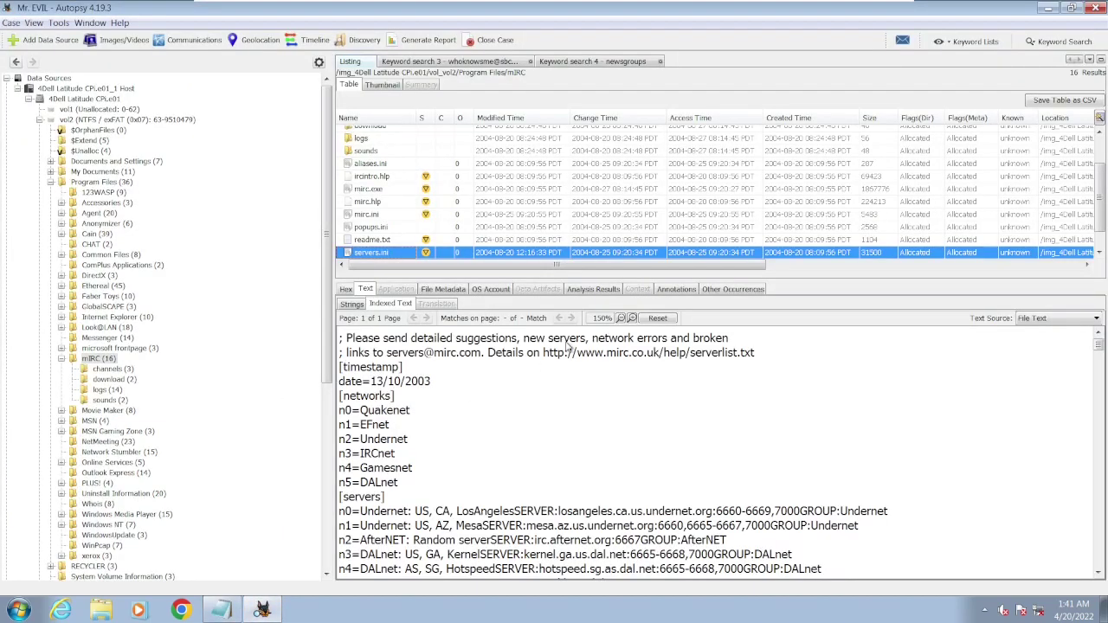
{"action": "key", "text": "Up"}
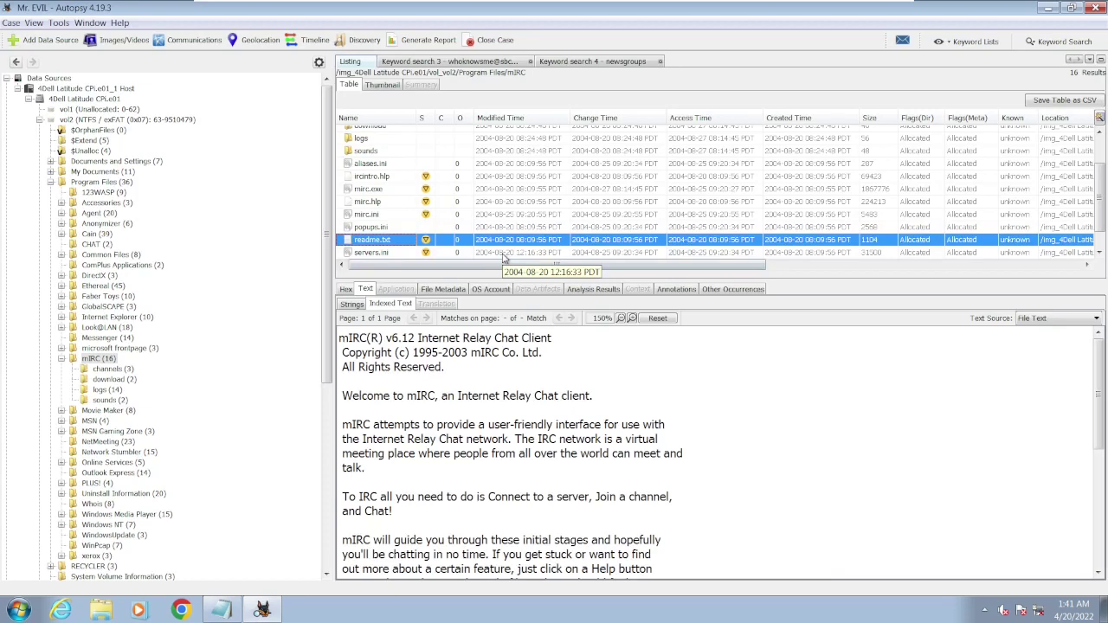
{"action": "key", "text": "Up"}
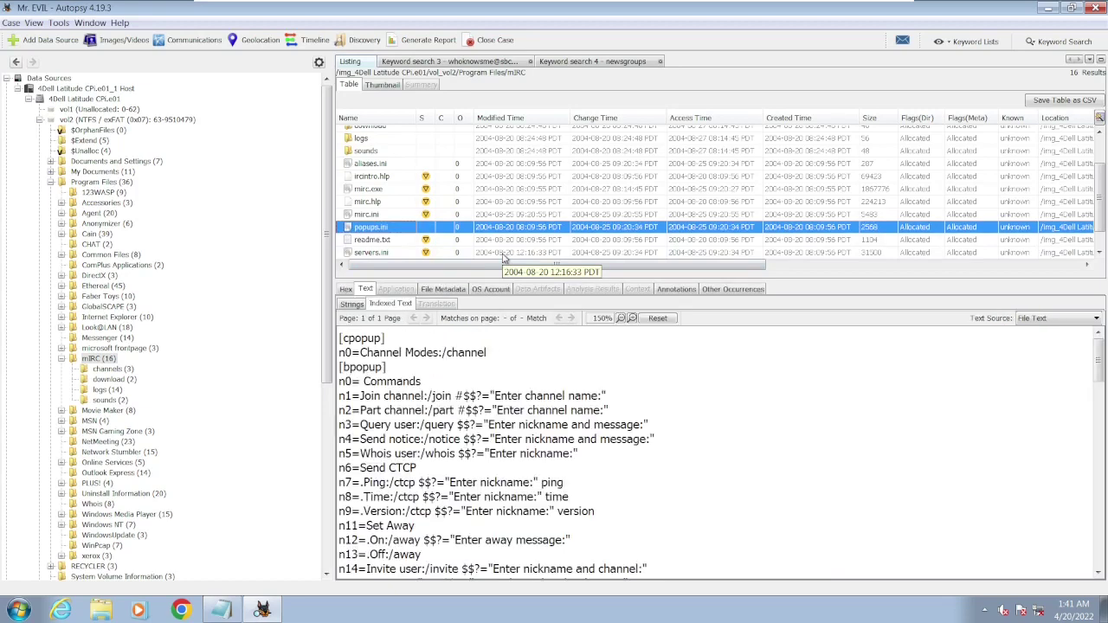
{"action": "scroll", "coordinate": [594, 361], "scroll_direction": "down", "scroll_amount": 10}
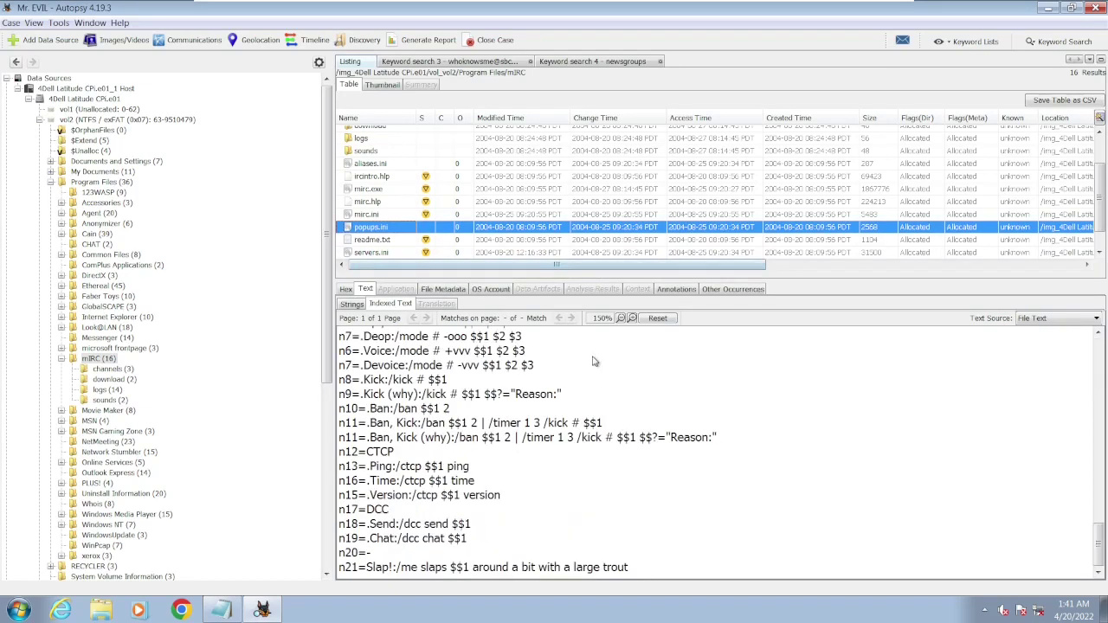
{"action": "key", "text": "Up"}
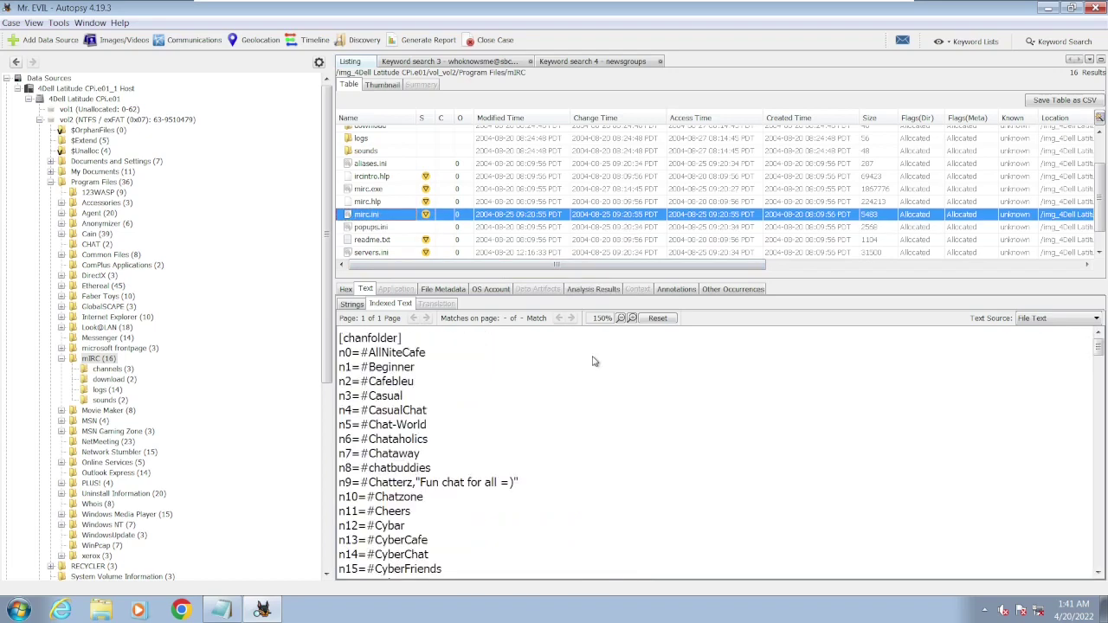
{"action": "scroll", "coordinate": [593, 361], "scroll_direction": "down", "scroll_amount": 10}
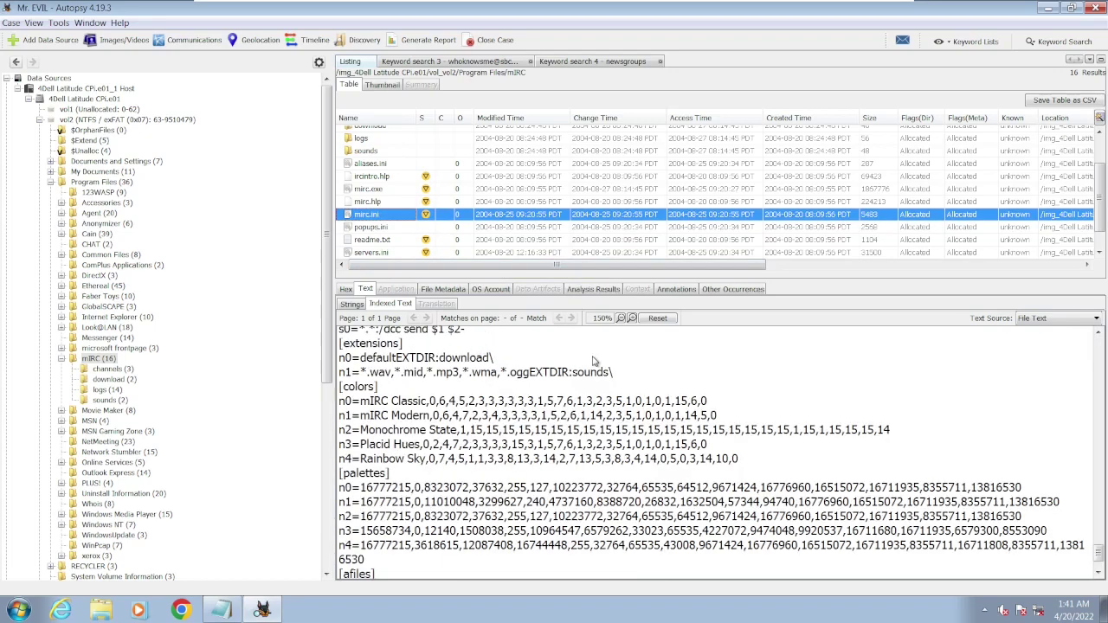
{"action": "left_click", "coordinate": [1101, 336]}
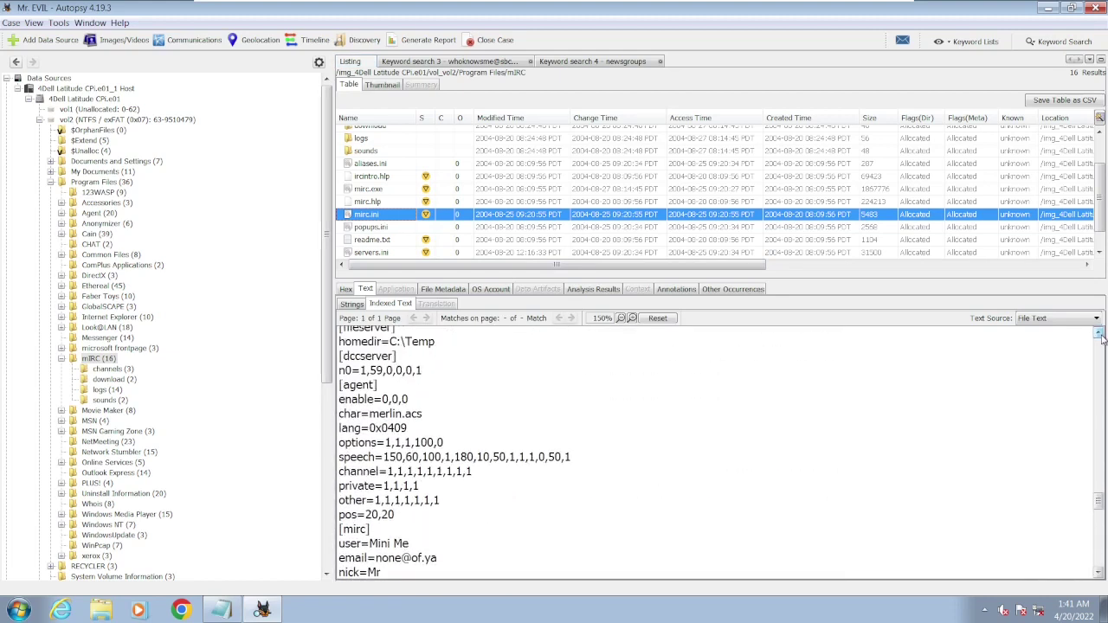
- Scroll mirc.ini and highlight its user name, e-mail, alternate nickname and Undernet host values
{"action": "left_click", "coordinate": [1098, 576]}
{"action": "left_click", "coordinate": [1097, 575]}
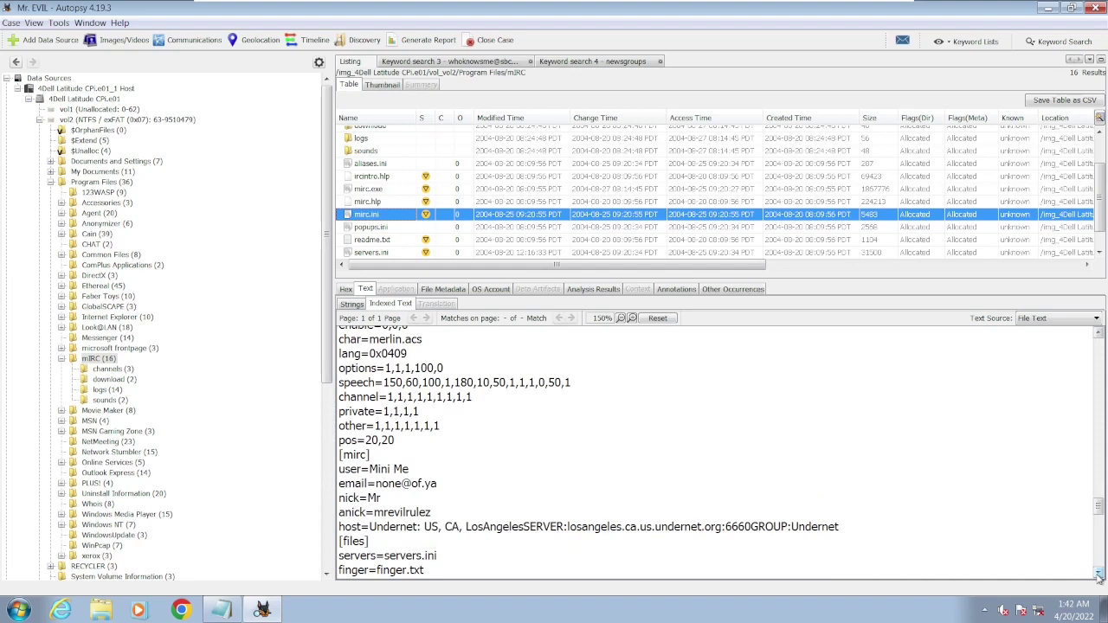
{"action": "left_click", "coordinate": [1097, 576]}
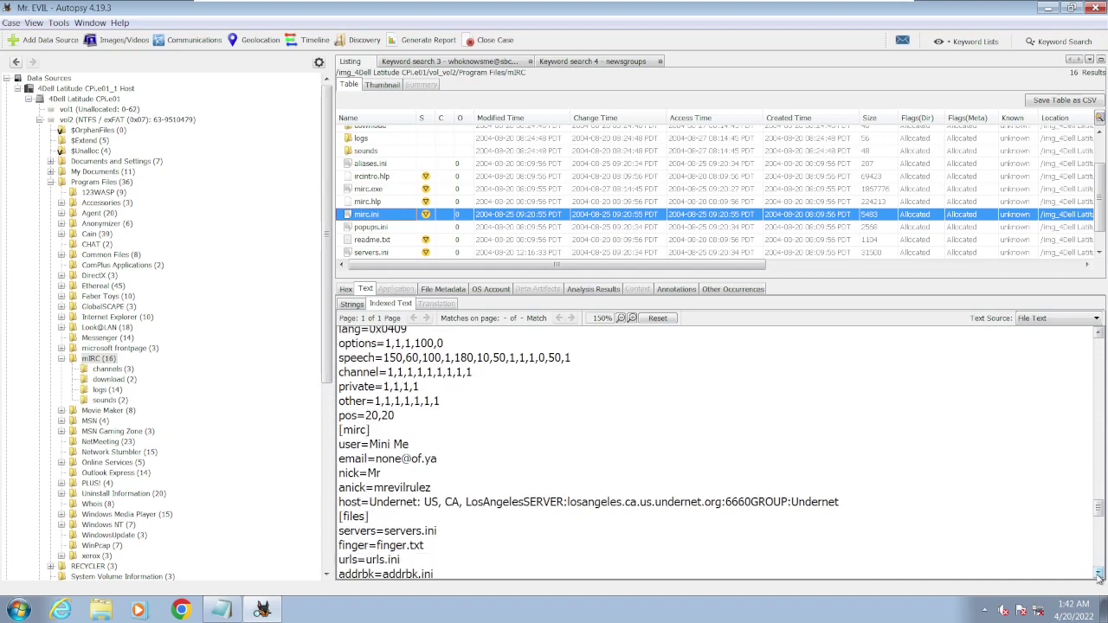
{"action": "left_click", "coordinate": [1098, 575]}
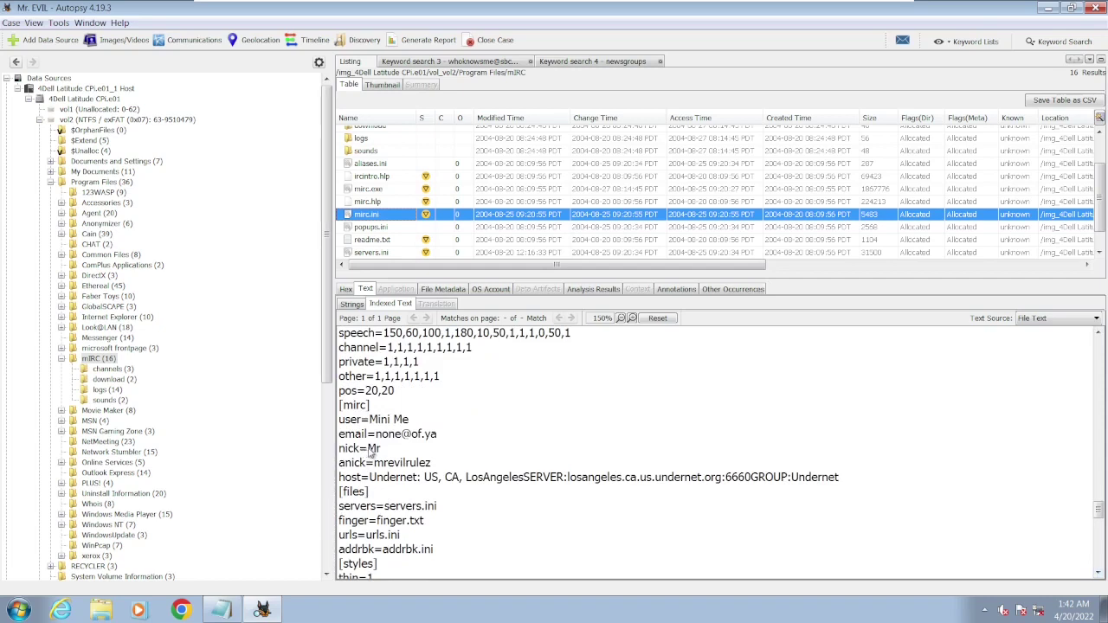
{"action": "left_click_drag", "start_coordinate": [378, 441], "coordinate": [446, 442]}
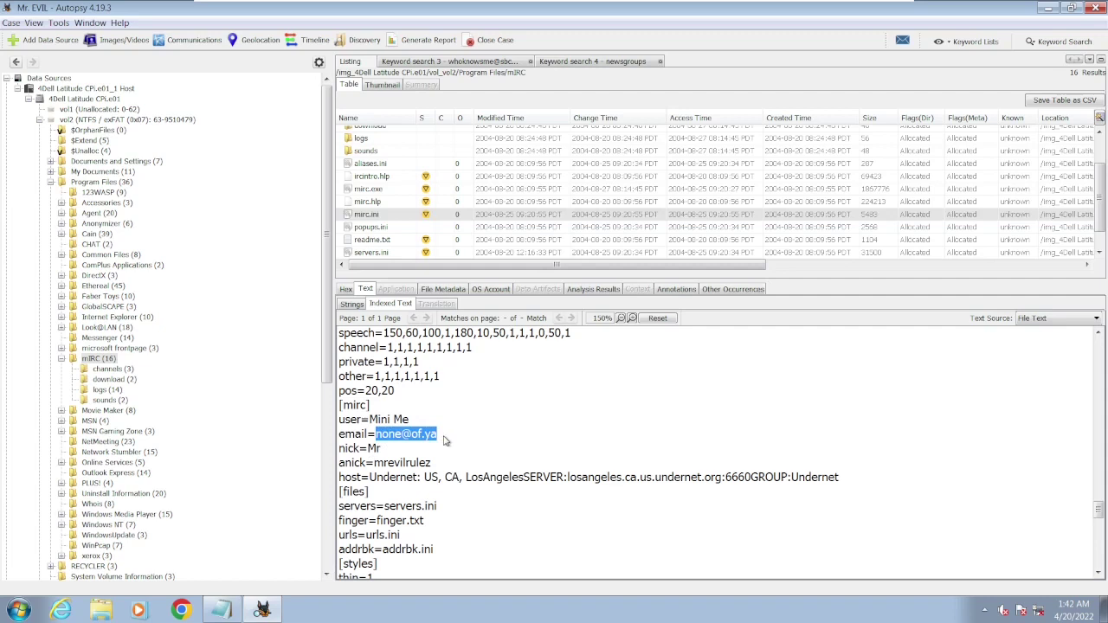
{"action": "left_click_drag", "start_coordinate": [371, 422], "coordinate": [418, 424]}
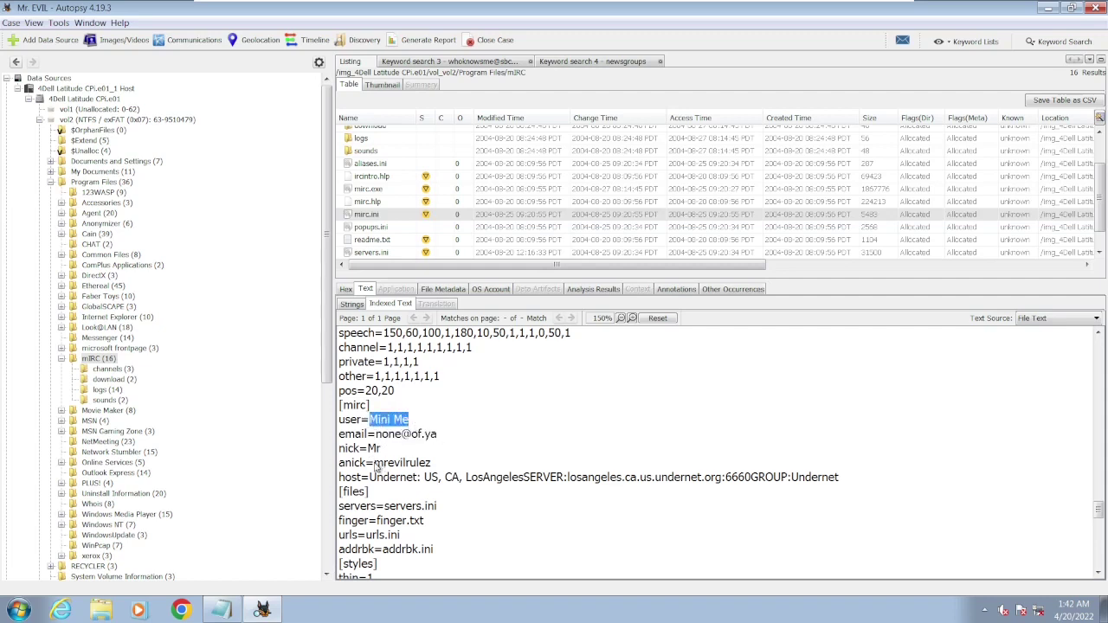
{"action": "left_click_drag", "start_coordinate": [375, 465], "coordinate": [437, 474]}
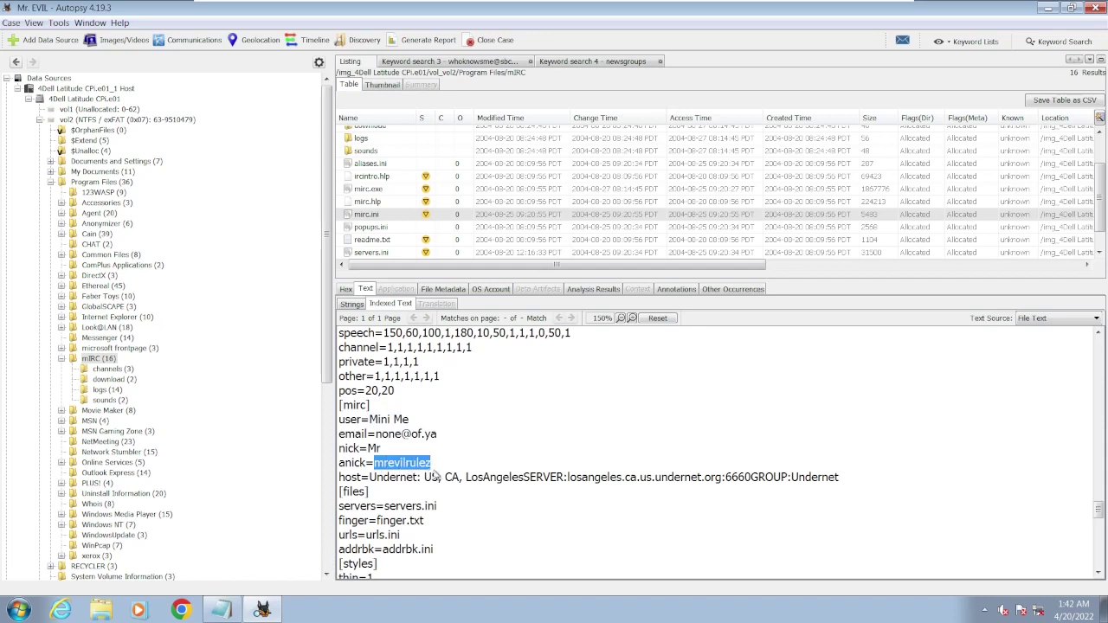
{"action": "left_click_drag", "start_coordinate": [371, 479], "coordinate": [566, 486]}
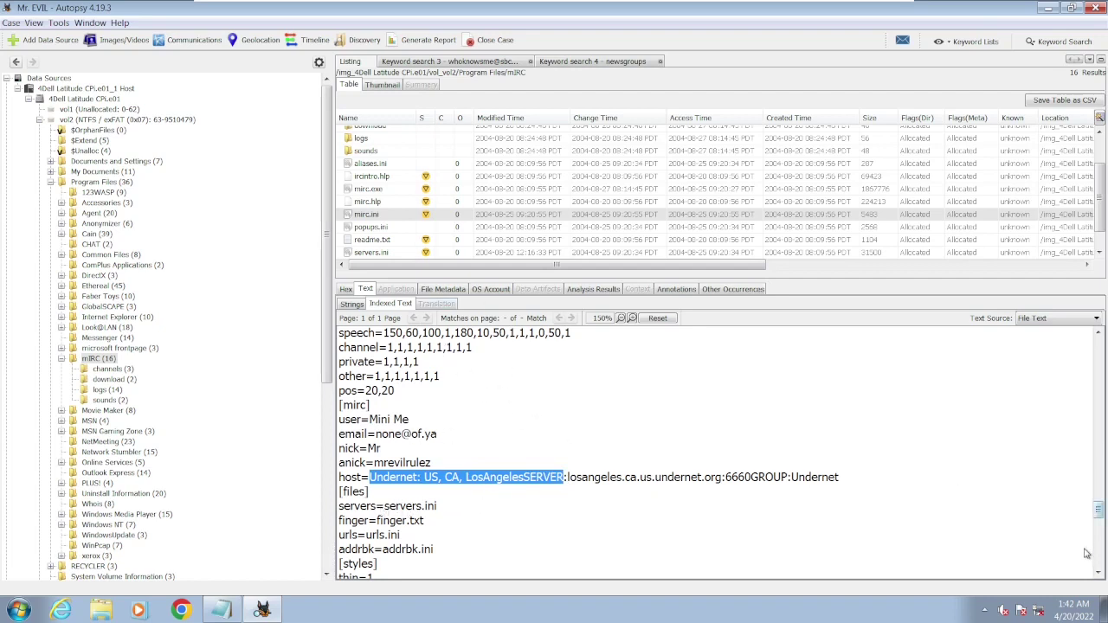
- Highlight the ident user id, return to the channel list start, and enlarge the file list to 16 items
{"action": "scroll", "coordinate": [1099, 573], "scroll_direction": "down", "scroll_amount": 3}
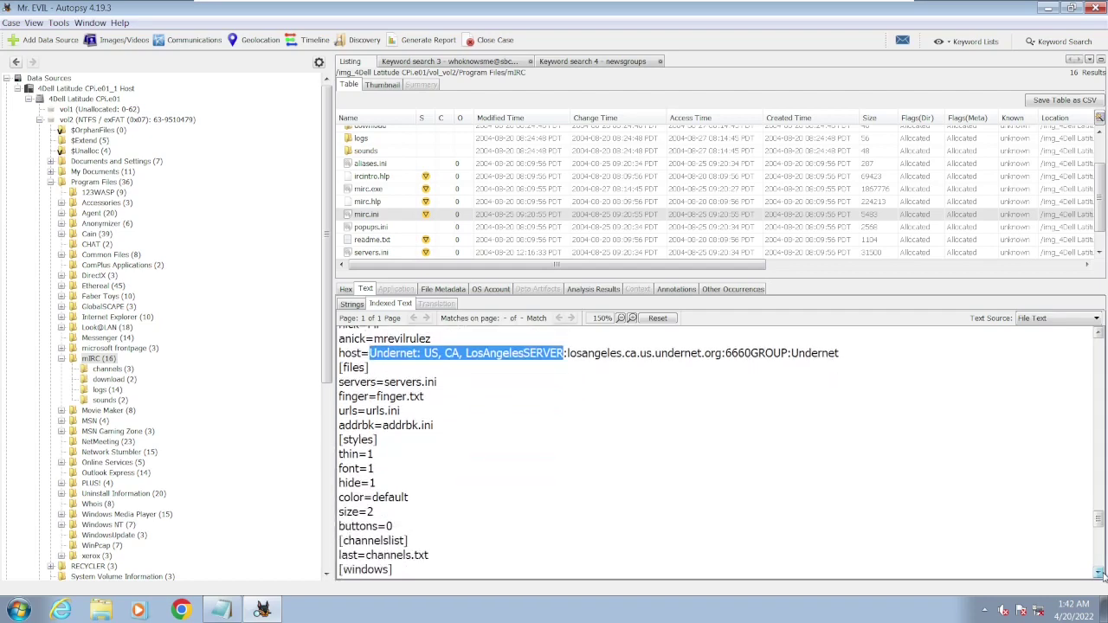
{"action": "scroll", "coordinate": [1099, 573], "scroll_direction": "down", "scroll_amount": 4}
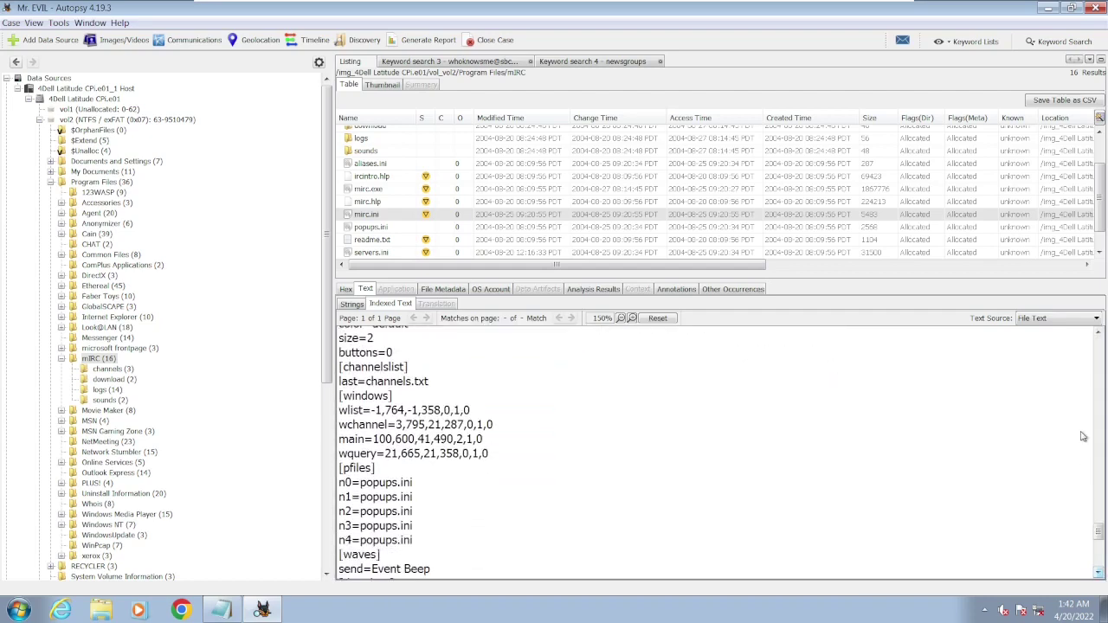
{"action": "scroll", "coordinate": [1099, 336], "scroll_direction": "up", "scroll_amount": 3}
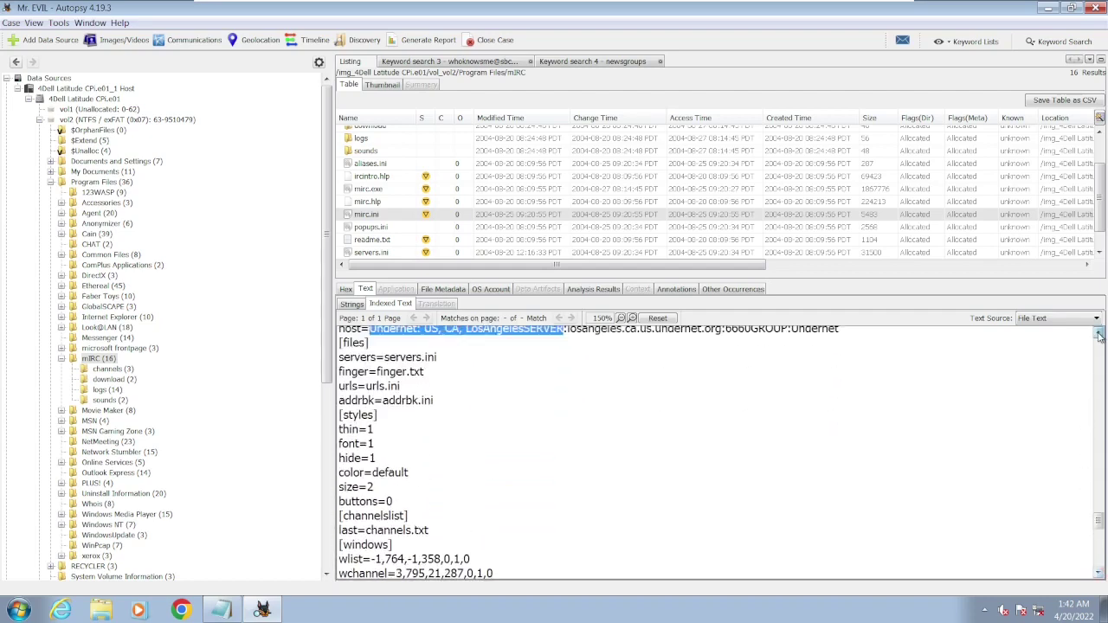
{"action": "scroll", "coordinate": [1099, 335], "scroll_direction": "up", "scroll_amount": 12}
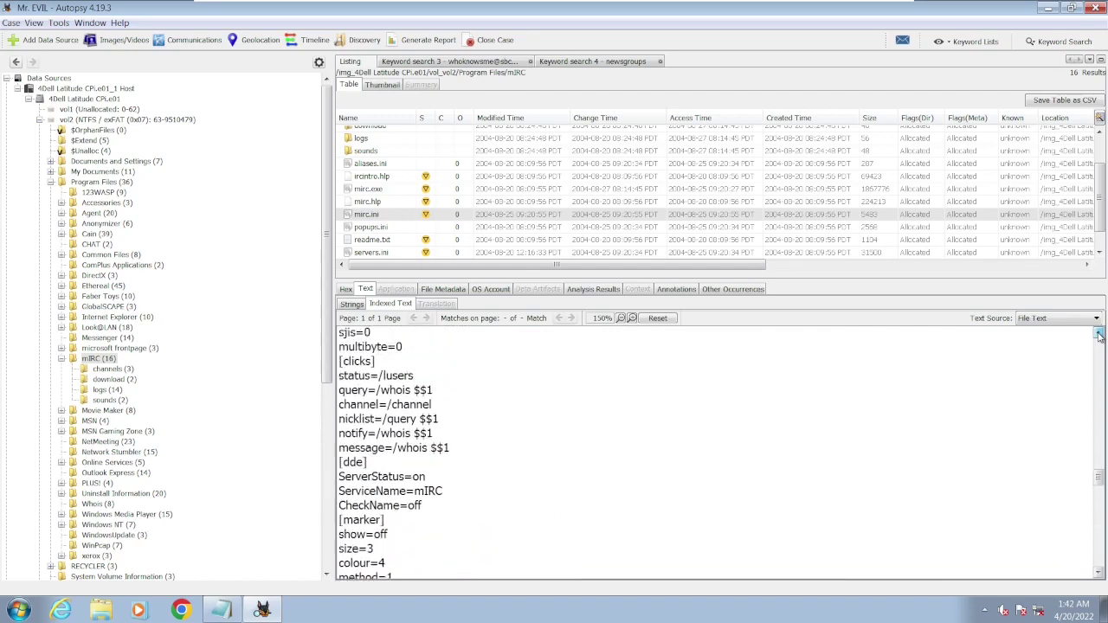
{"action": "scroll", "coordinate": [1099, 335], "scroll_direction": "up", "scroll_amount": 10}
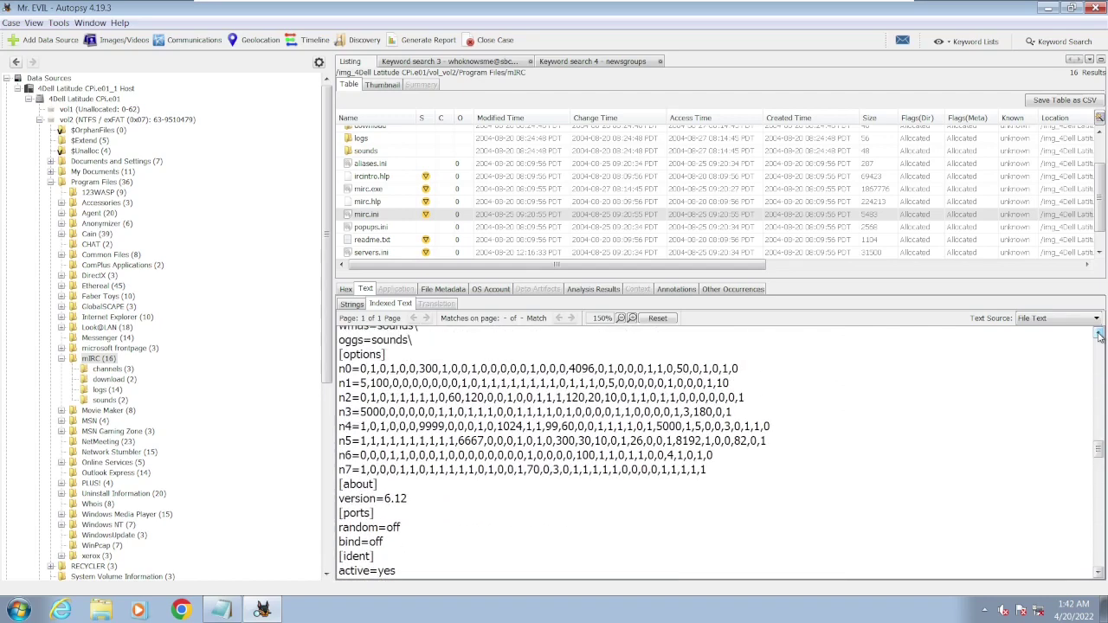
{"action": "left_click", "coordinate": [1097, 573]}
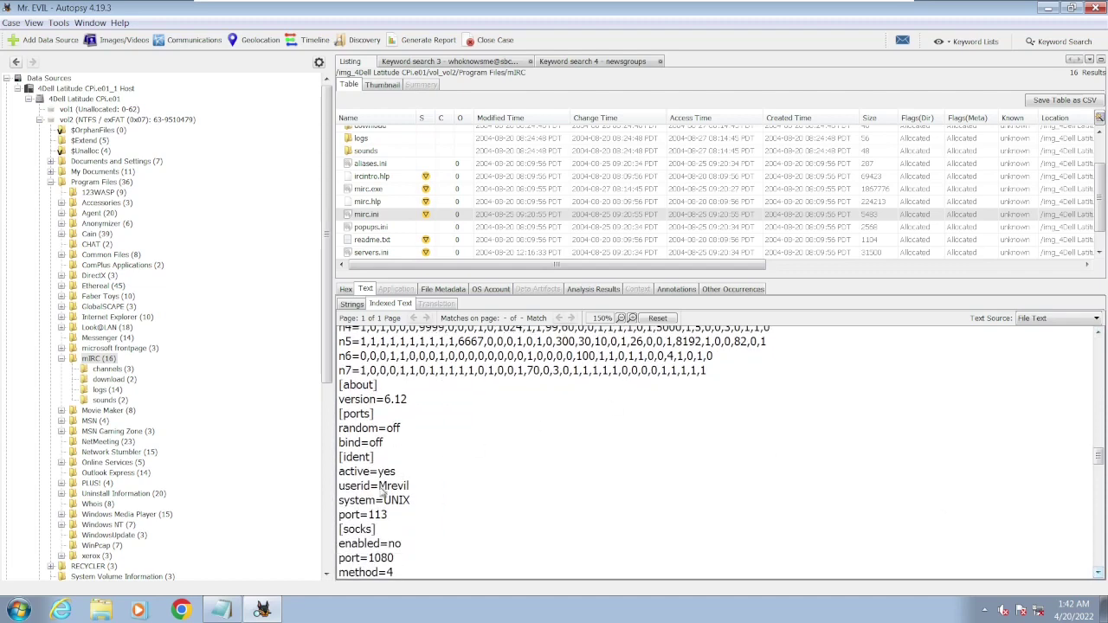
{"action": "left_click_drag", "start_coordinate": [379, 488], "coordinate": [416, 491]}
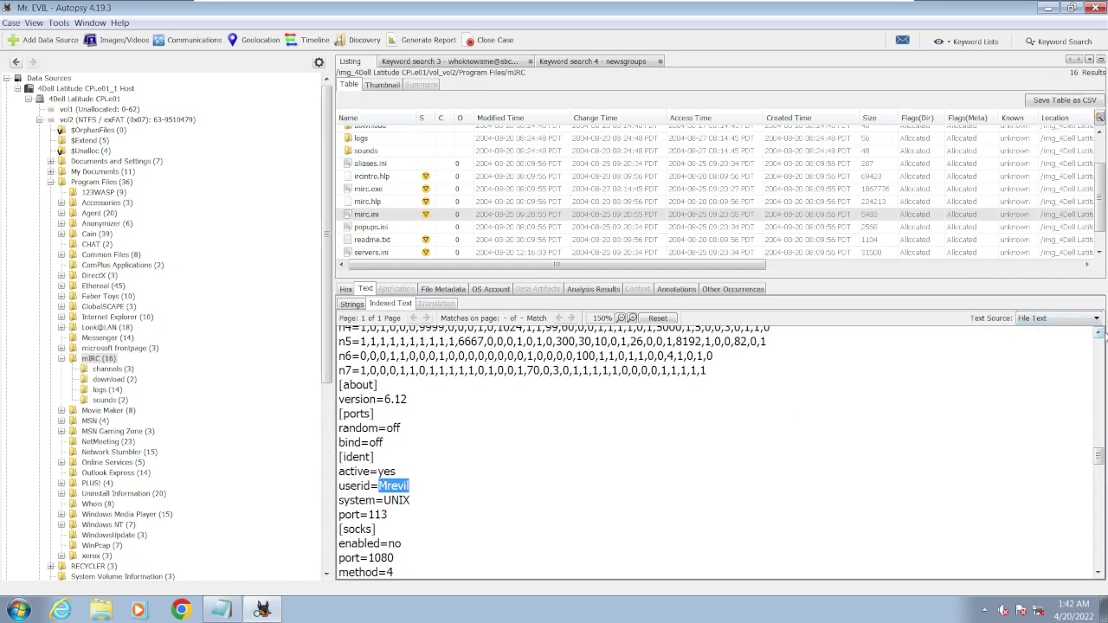
{"action": "left_click", "coordinate": [1099, 335]}
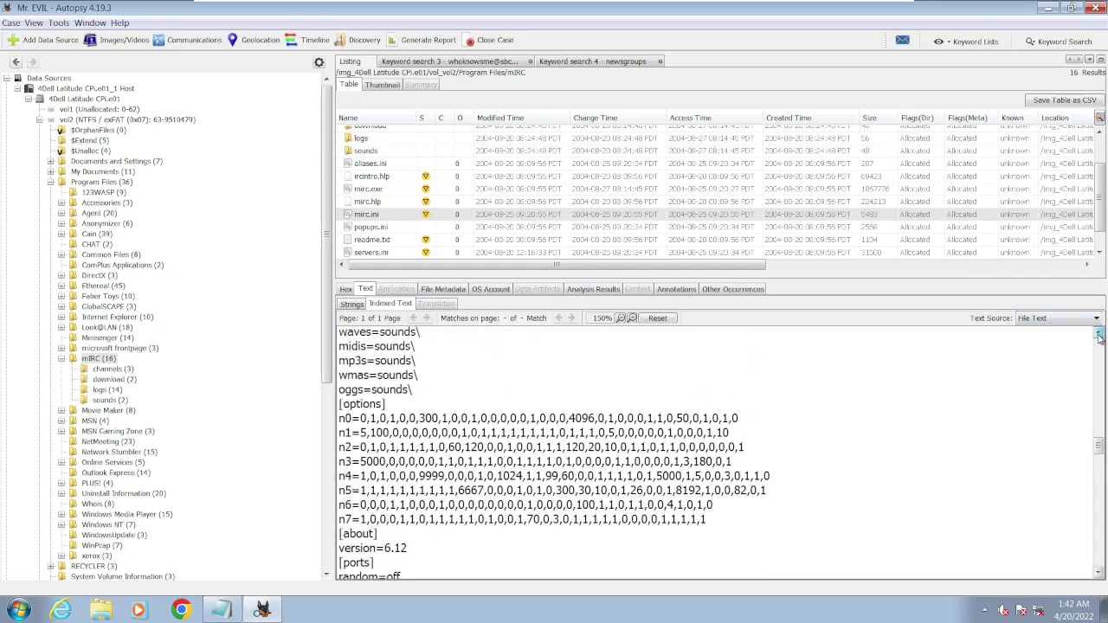
{"action": "left_click", "coordinate": [1099, 334]}
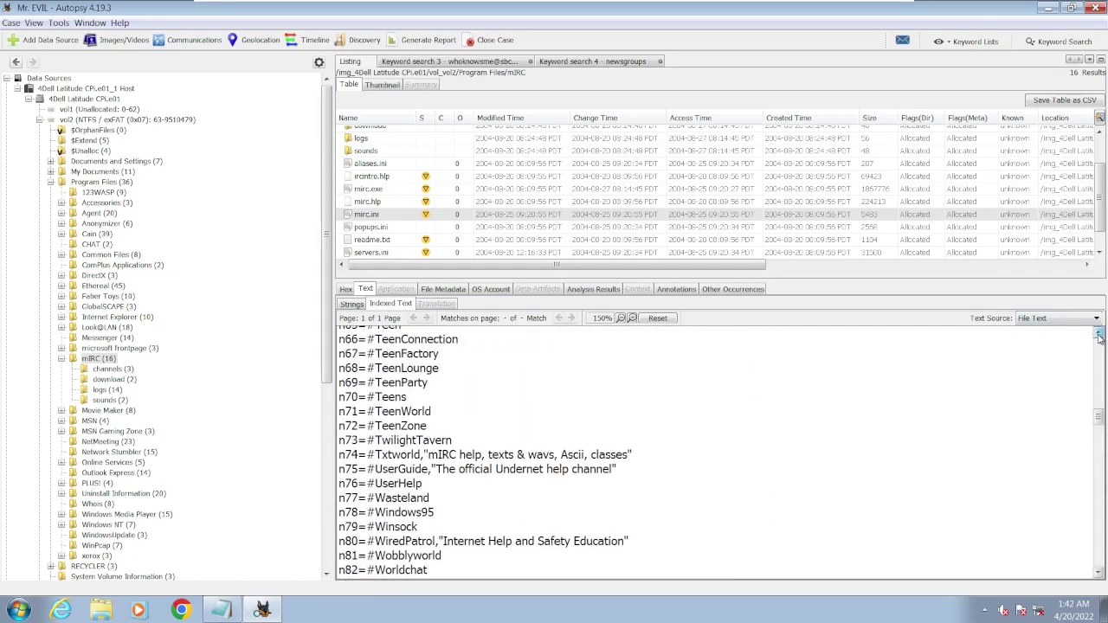
{"action": "left_click", "coordinate": [1099, 335]}
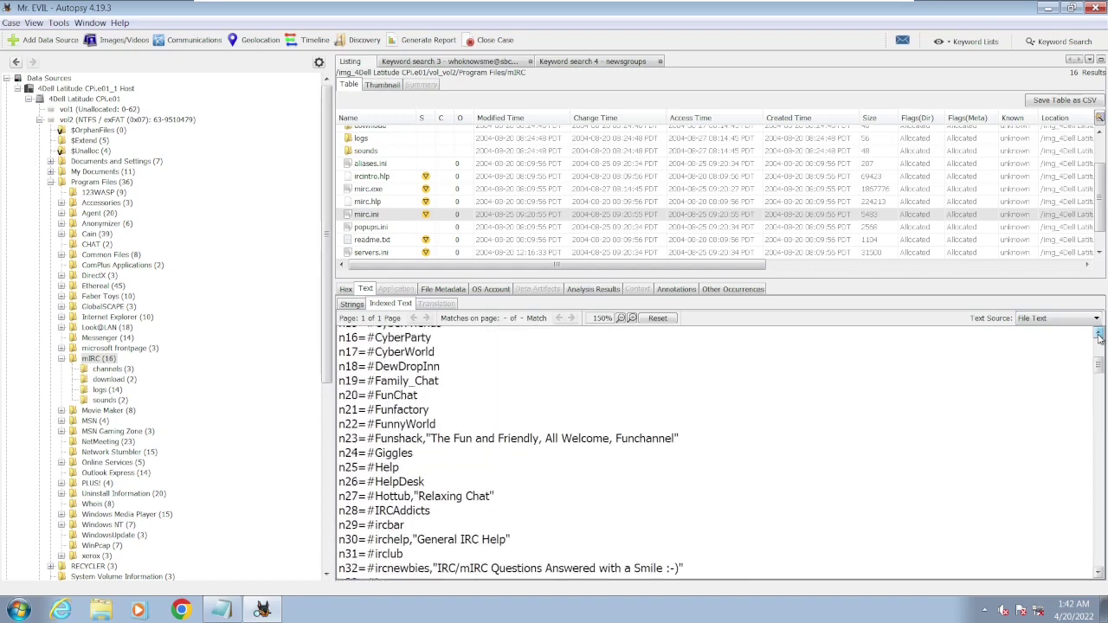
{"action": "left_click", "coordinate": [1100, 335]}
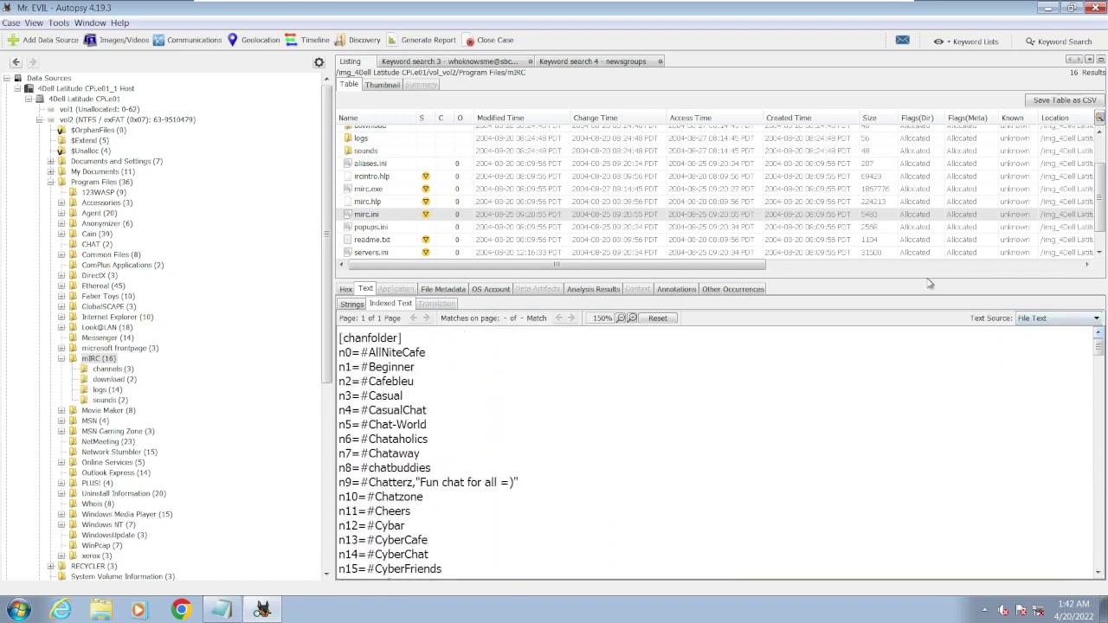
{"action": "left_click_drag", "start_coordinate": [928, 283], "coordinate": [941, 374]}
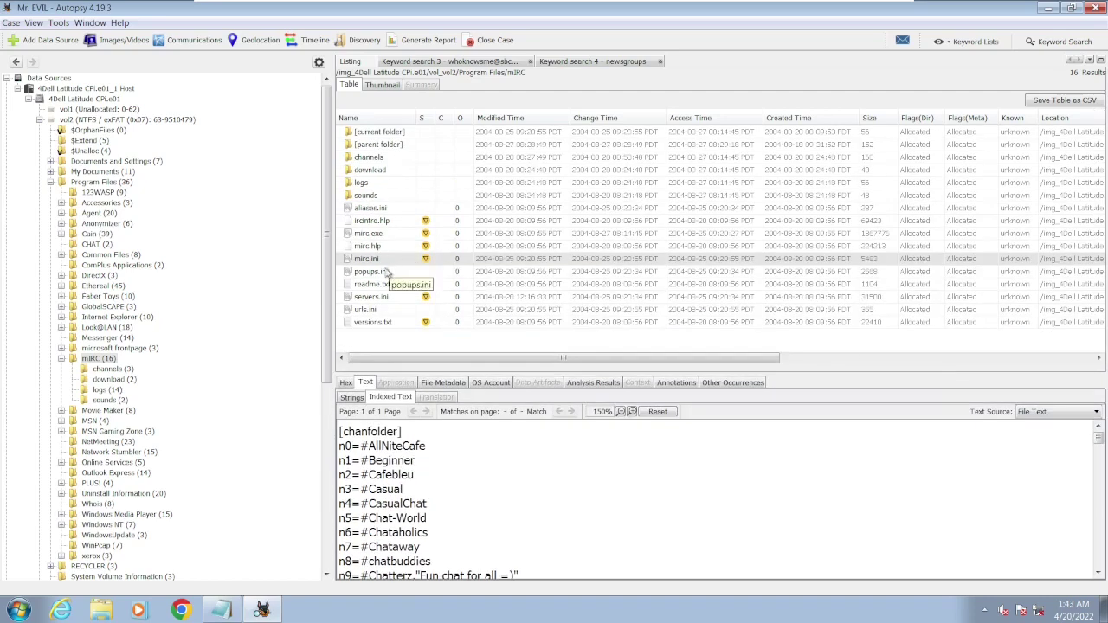
- Check mirc.ini's File Metadata and Analysis Results, highlighting the e-mail setting in the Keyword Preview
{"action": "left_click", "coordinate": [457, 383]}
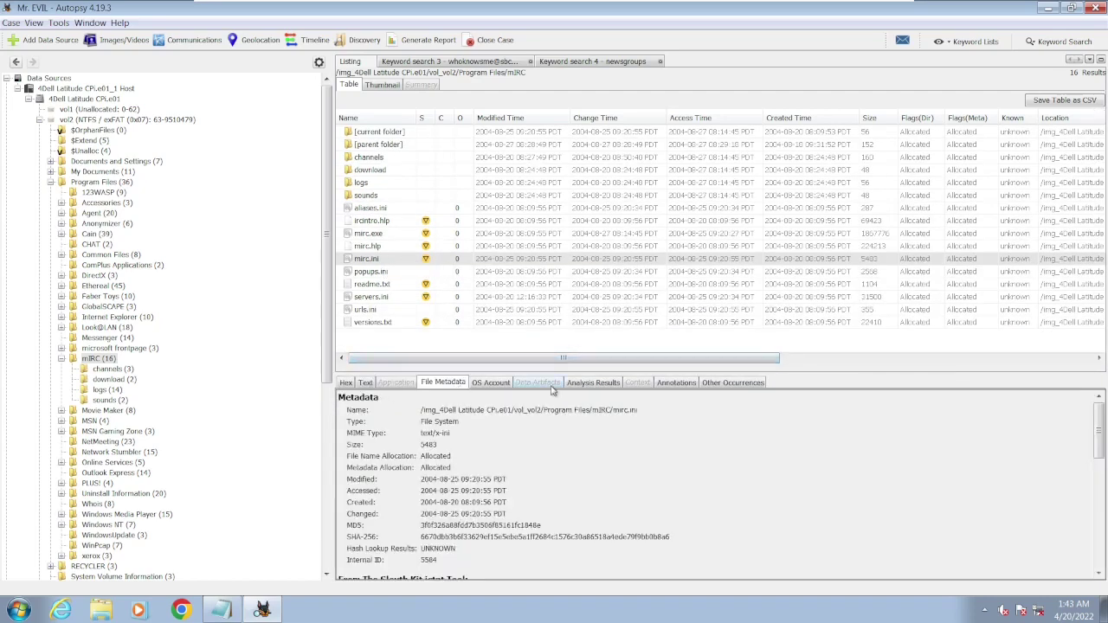
{"action": "left_click", "coordinate": [611, 386]}
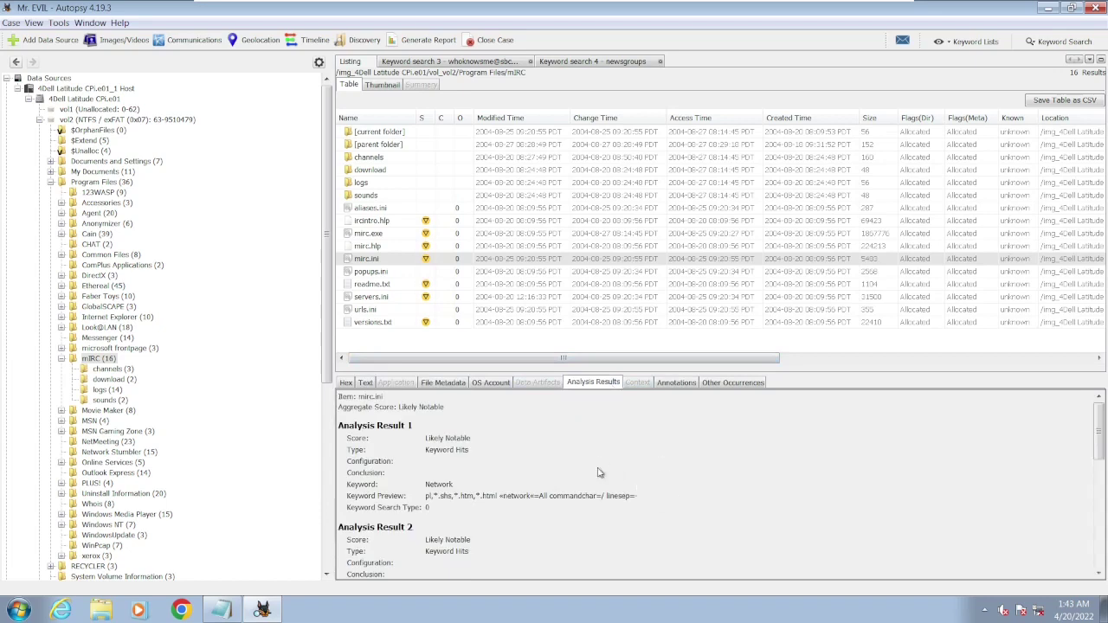
{"action": "left_click", "coordinate": [1098, 573]}
{"action": "left_click", "coordinate": [1098, 574]}
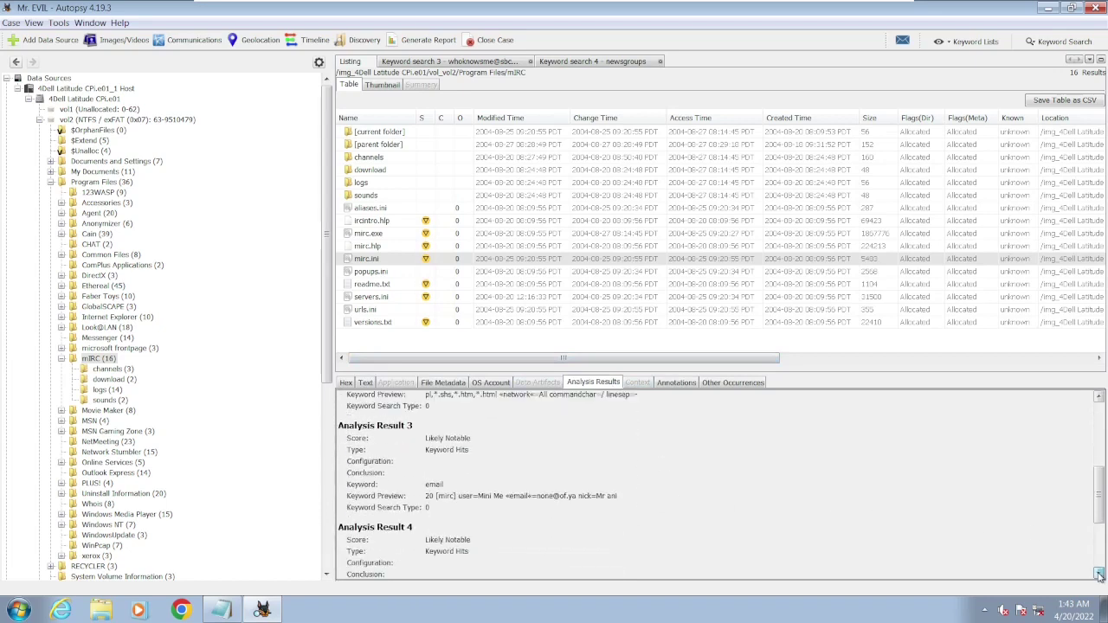
{"action": "left_click", "coordinate": [1099, 574]}
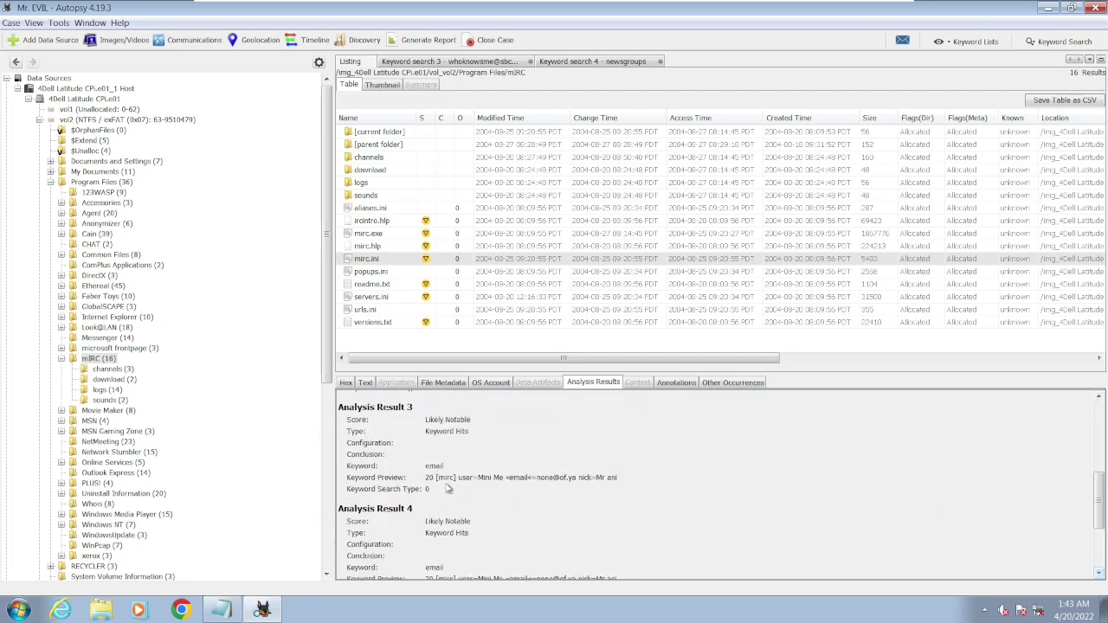
{"action": "left_click_drag", "start_coordinate": [458, 481], "coordinate": [577, 484]}
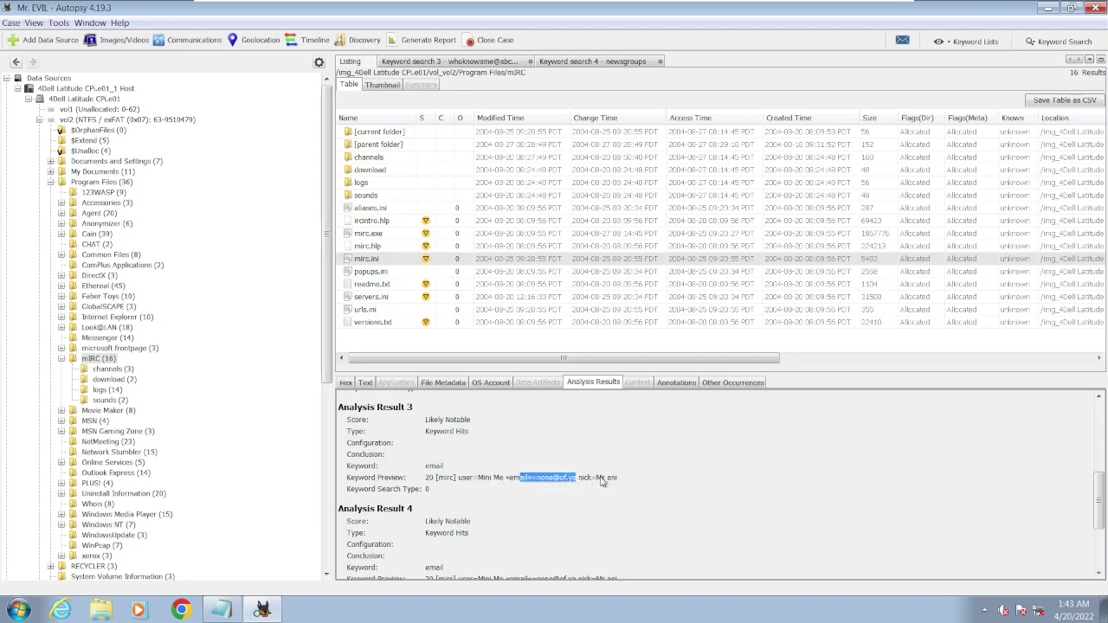
{"action": "scroll", "coordinate": [522, 516], "scroll_direction": "down", "scroll_amount": 3}
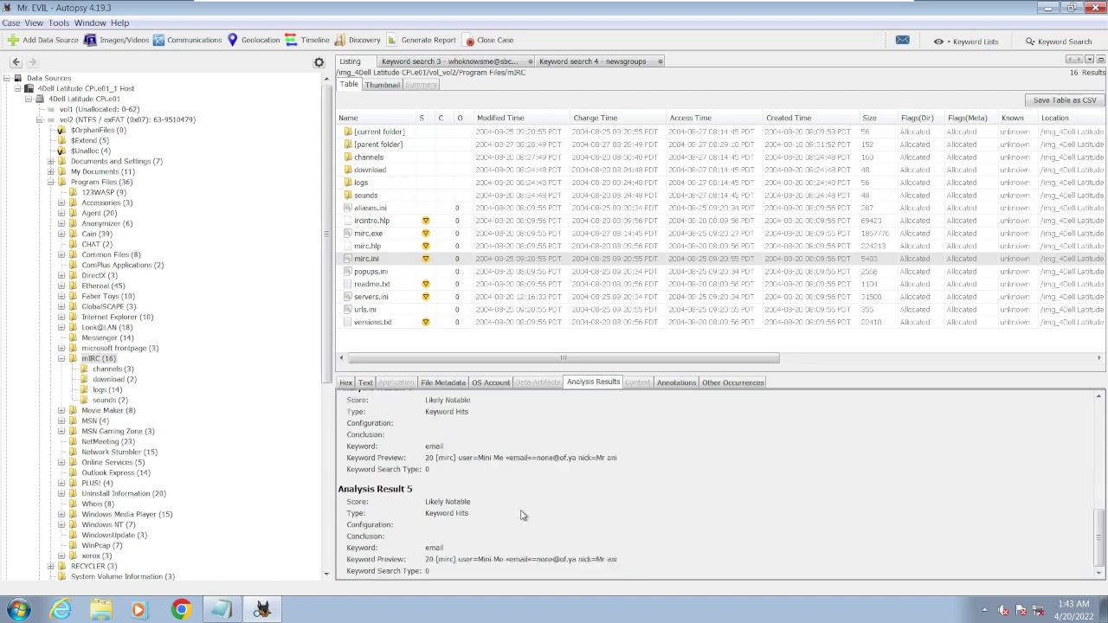
- Open the mIRC logs folder, read the #Chataholics, #CyberCafe and m5tar chat logs, then go back up
{"action": "left_click", "coordinate": [374, 247]}
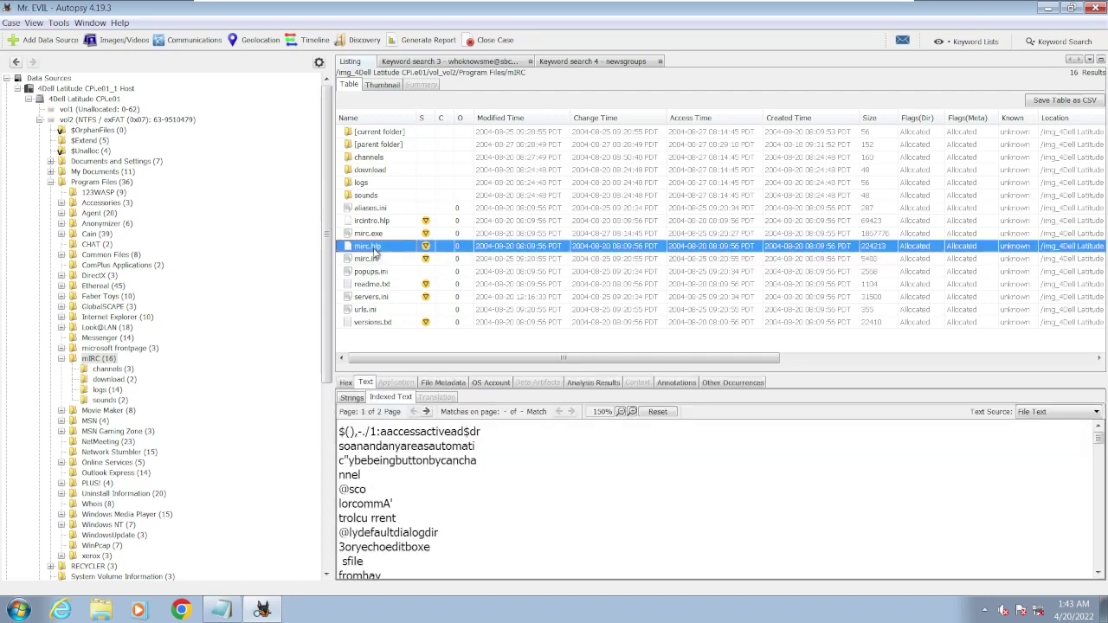
{"action": "key", "text": "Up"}
{"action": "key", "text": "Up"}
{"action": "key", "text": "Up"}
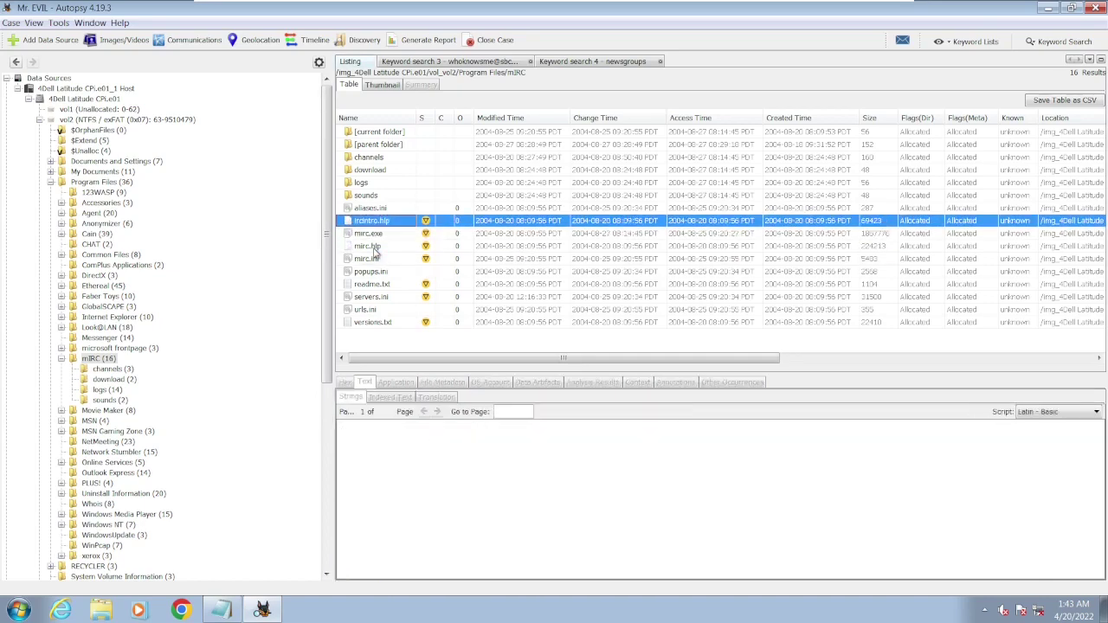
{"action": "key", "text": "Up"}
{"action": "key", "text": "Up"}
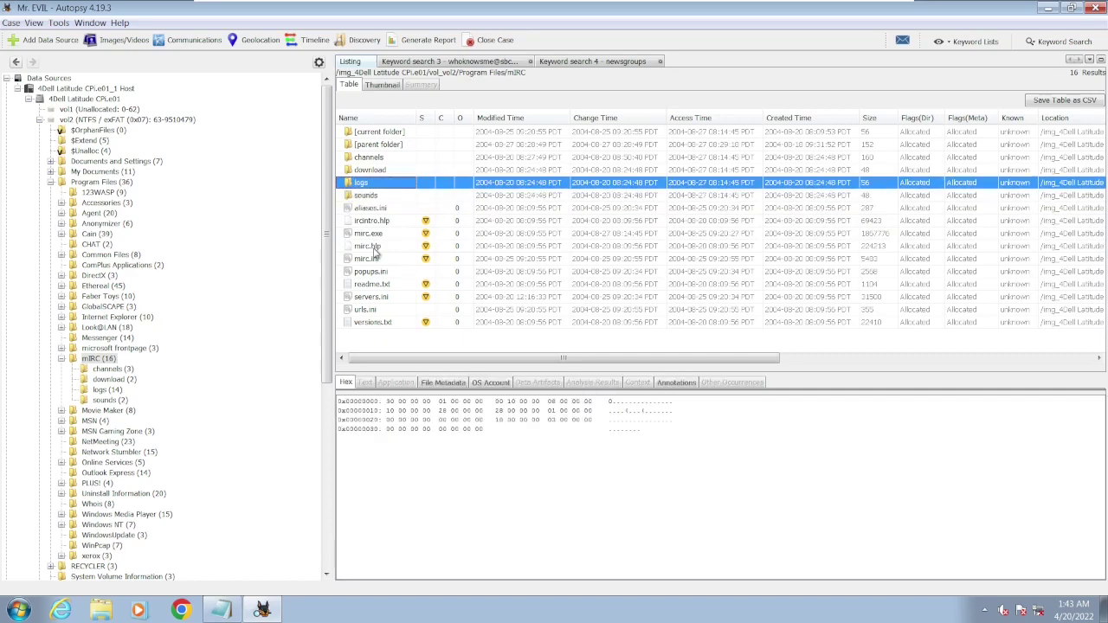
{"action": "key", "text": "Return"}
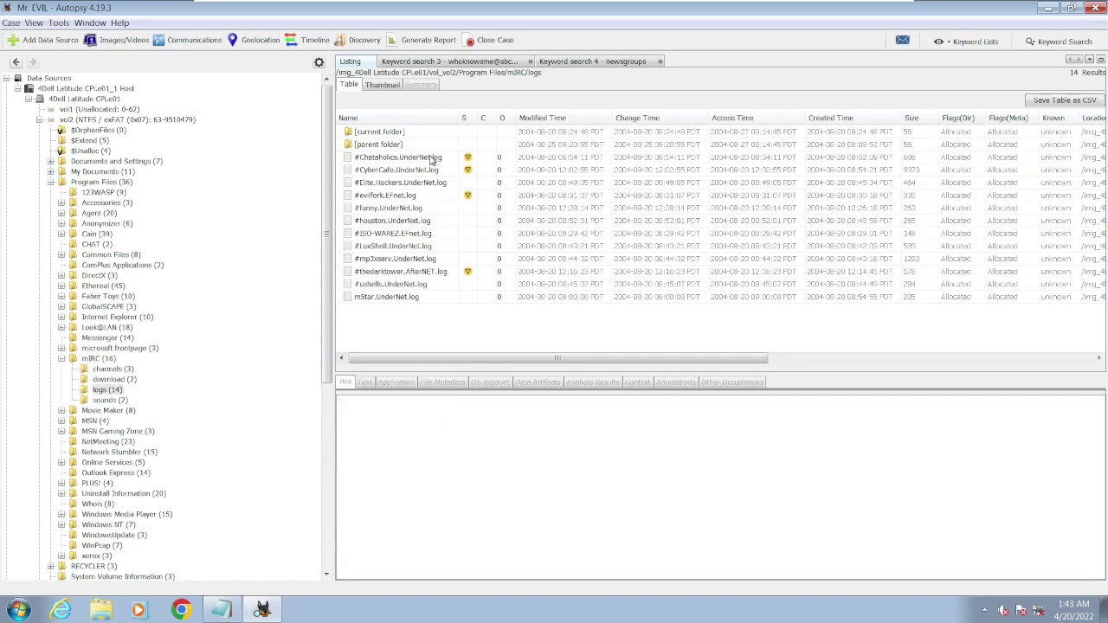
{"action": "left_click", "coordinate": [432, 159]}
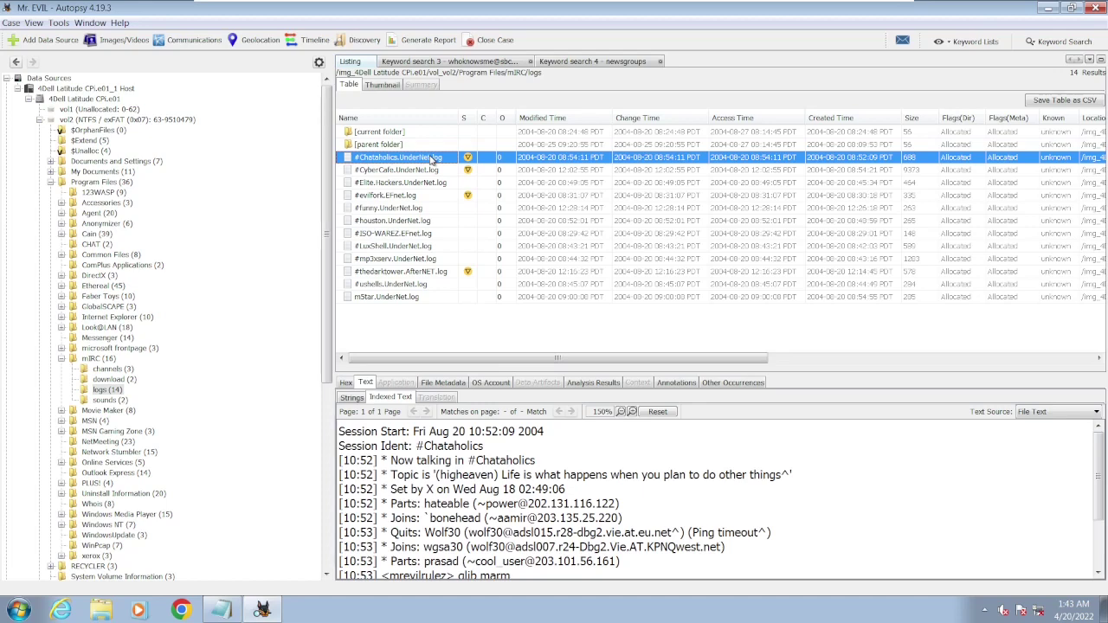
{"action": "left_click", "coordinate": [435, 171]}
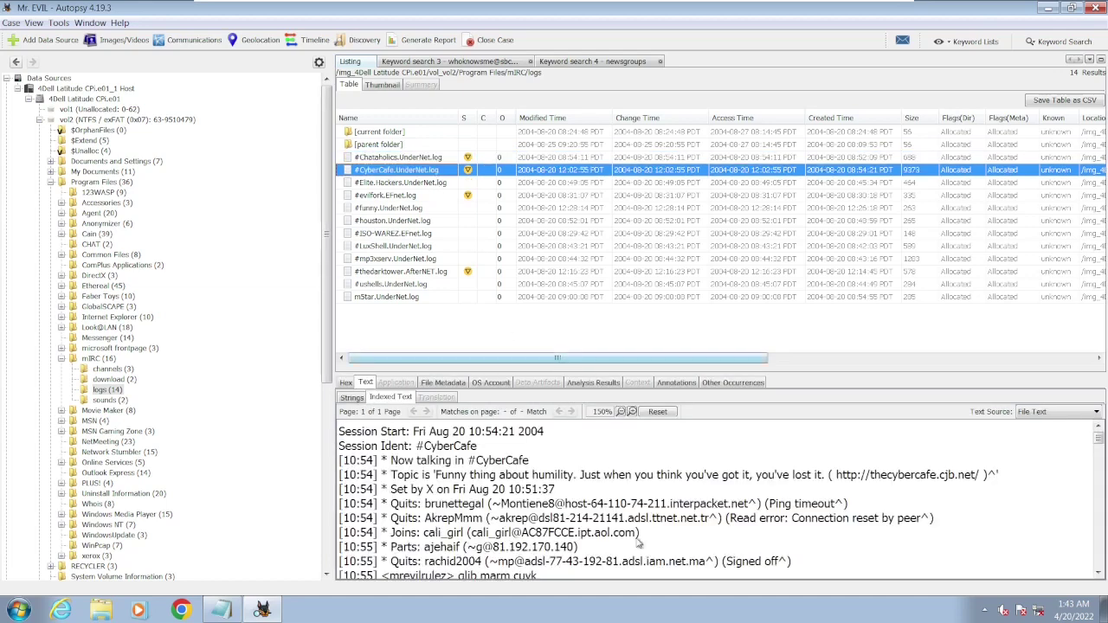
{"action": "scroll", "coordinate": [698, 512], "scroll_direction": "down", "scroll_amount": 20}
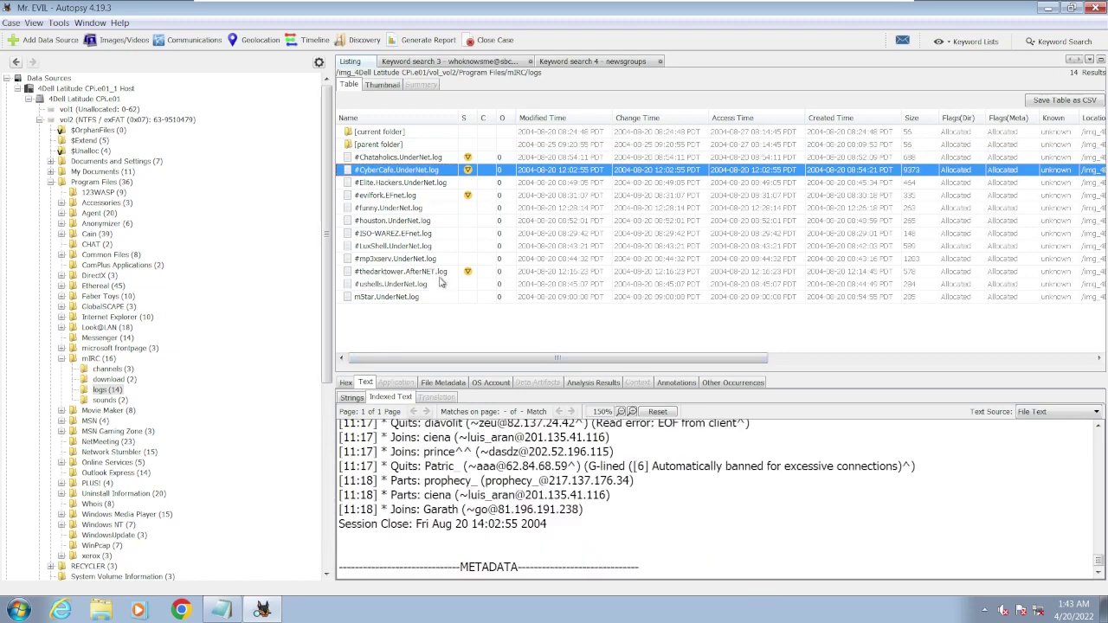
{"action": "left_click", "coordinate": [437, 298]}
{"action": "double_click", "coordinate": [390, 144]}
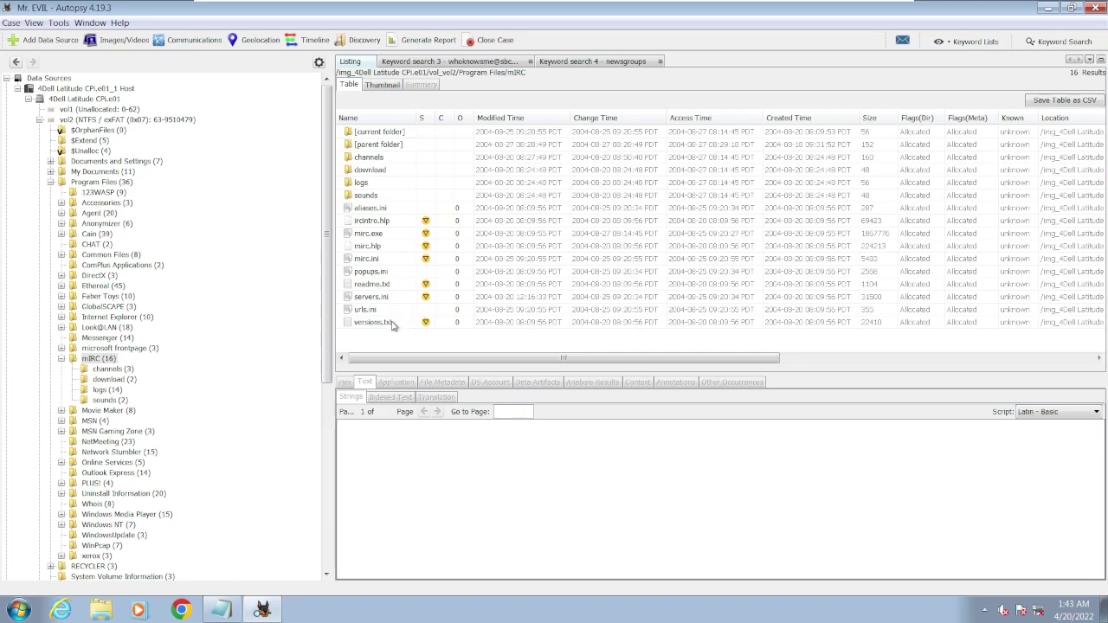
- Recheck urls.ini, servers.ini and popups.ini, then scroll mirc.ini's channel list down to #NewsTalk and #TeenLounge
{"action": "left_click", "coordinate": [379, 311]}
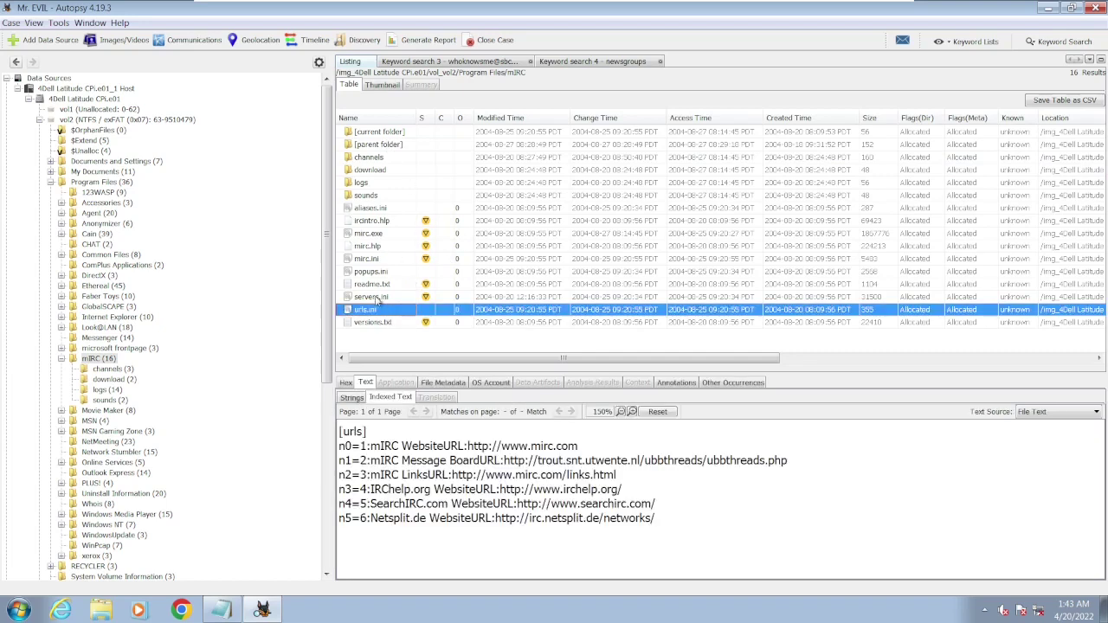
{"action": "left_click", "coordinate": [381, 297]}
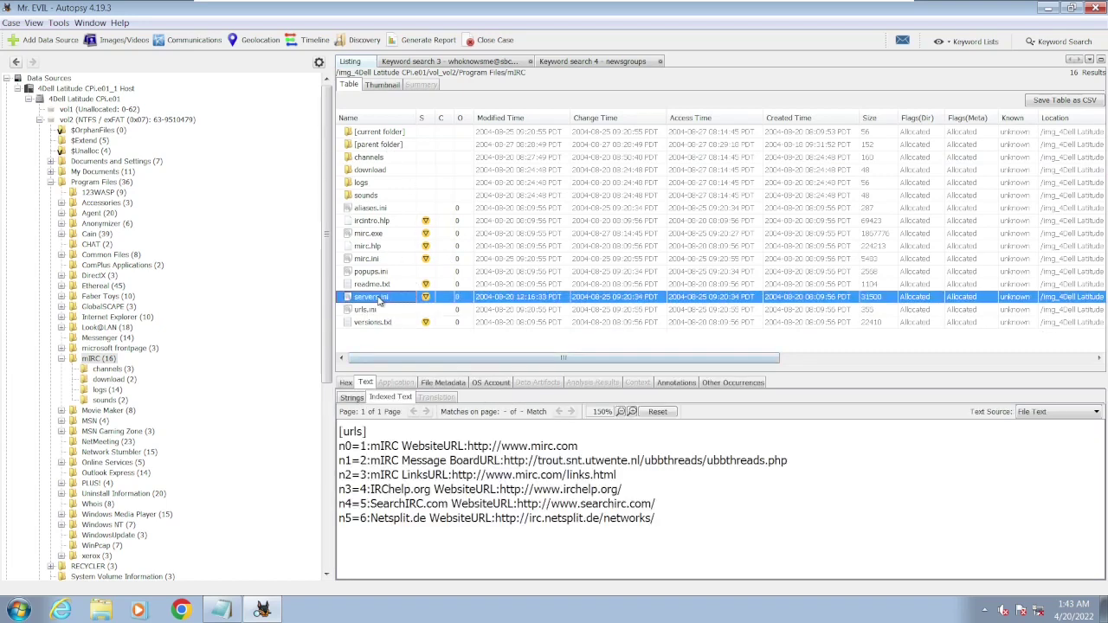
{"action": "scroll", "coordinate": [484, 514], "scroll_direction": "down", "scroll_amount": 20}
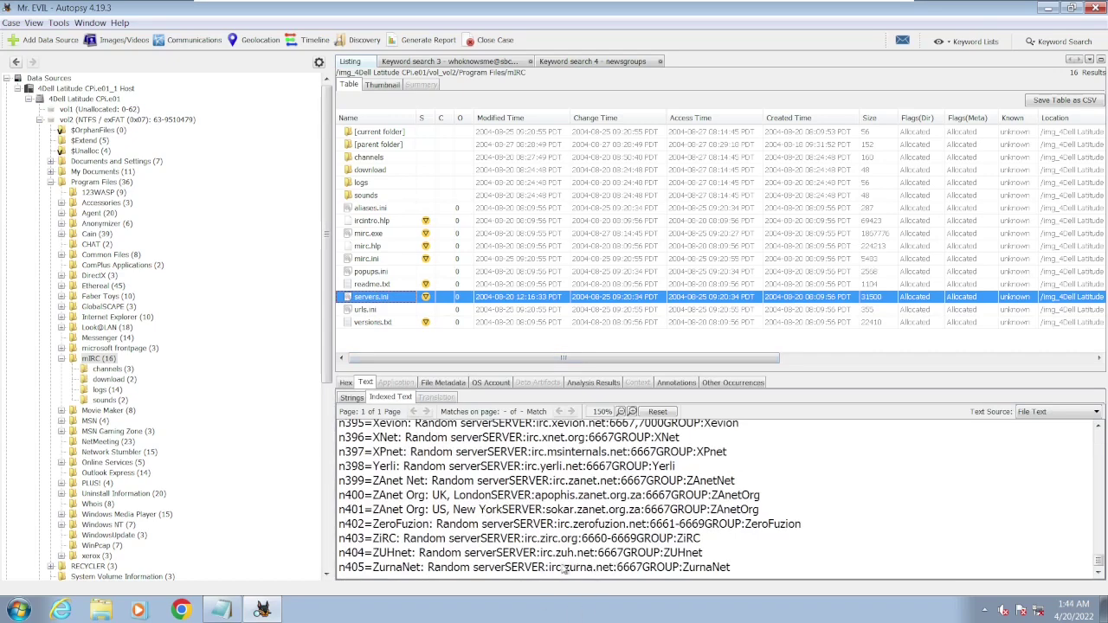
{"action": "left_click", "coordinate": [372, 272]}
{"action": "left_click", "coordinate": [370, 259]}
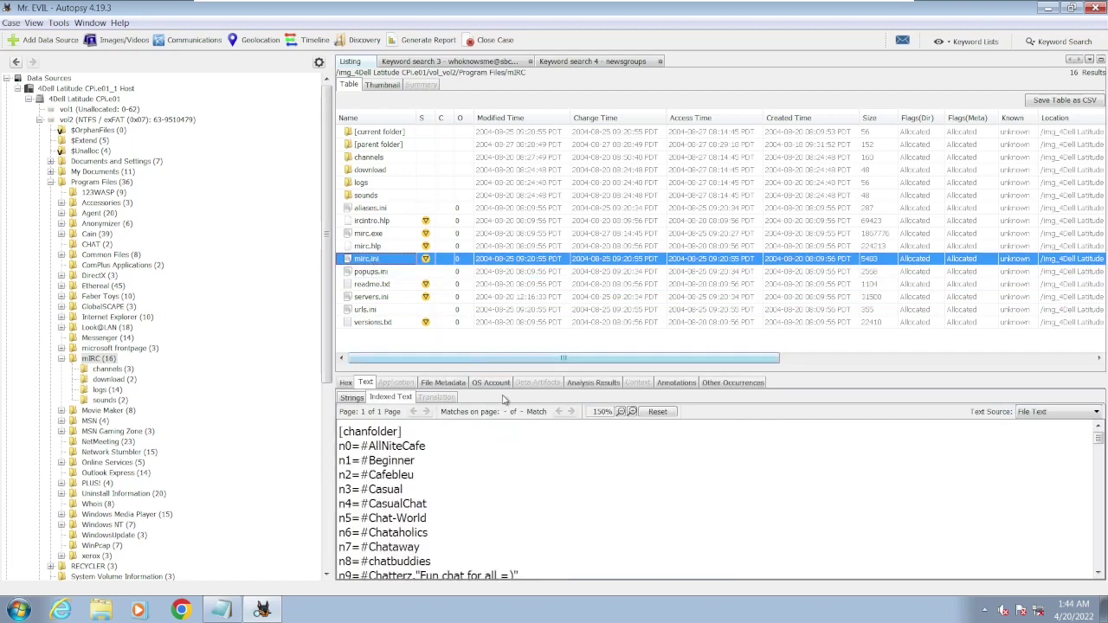
{"action": "left_click", "coordinate": [1099, 573]}
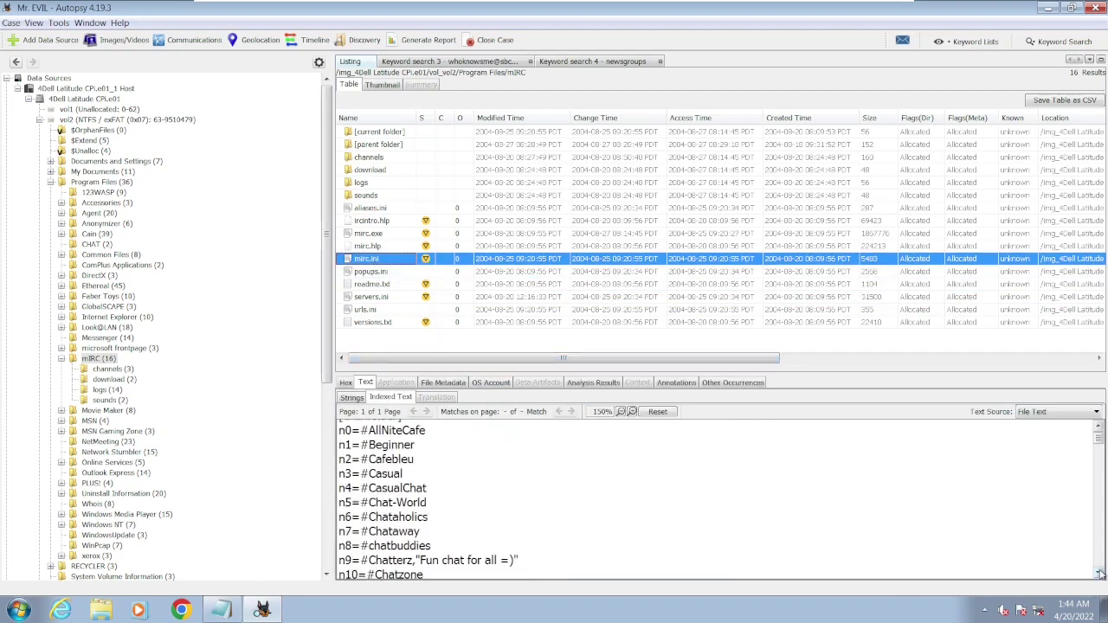
{"action": "scroll", "coordinate": [1099, 573], "scroll_direction": "down", "scroll_amount": 8}
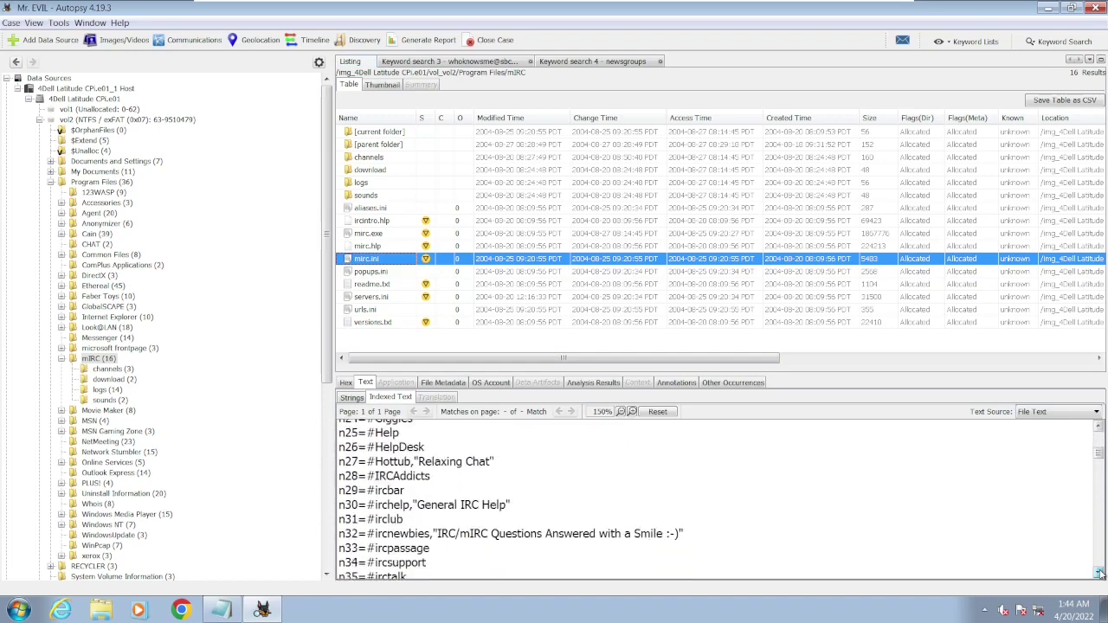
{"action": "scroll", "coordinate": [1100, 573], "scroll_direction": "down", "scroll_amount": 11}
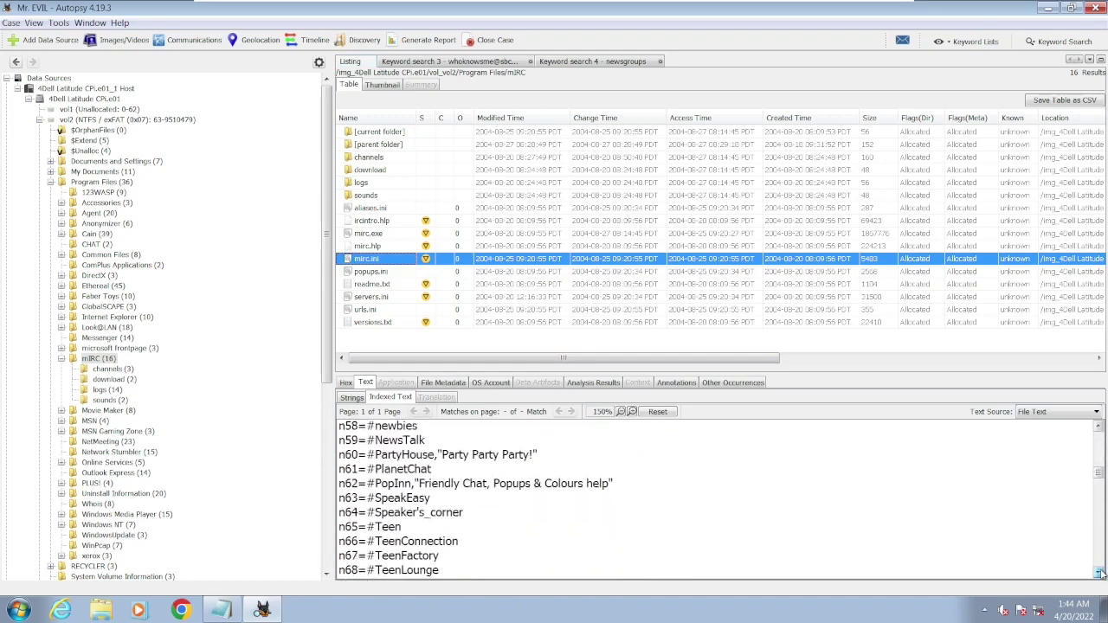
{"action": "scroll", "coordinate": [1099, 573], "scroll_direction": "down", "scroll_amount": 8}
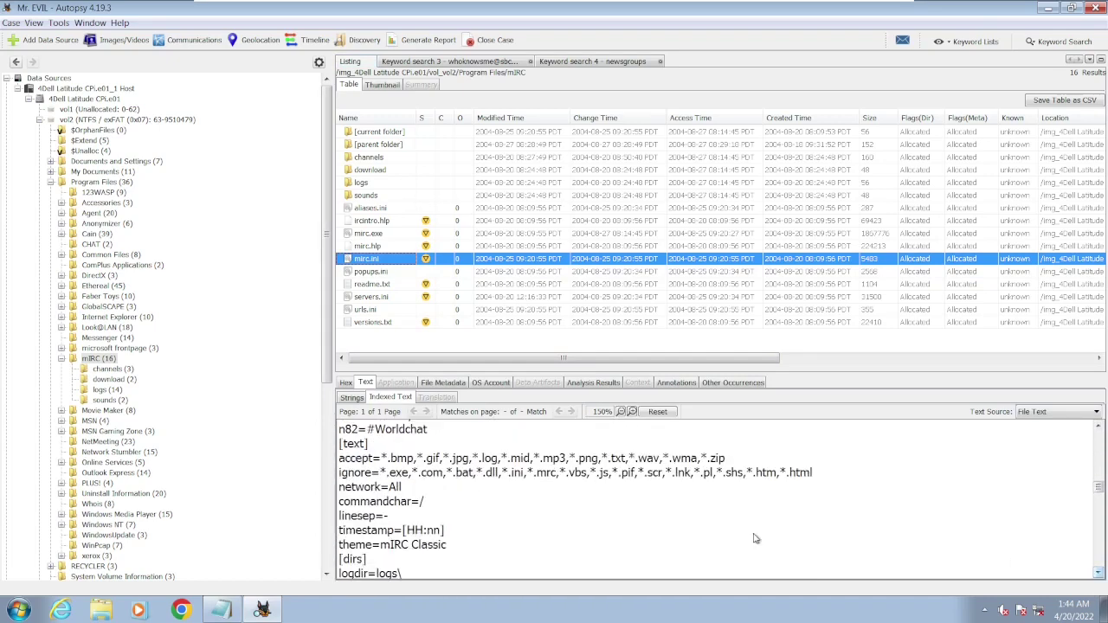
- Start a new line after question 21 in CONTEXT.txt and enter the answer 'Done.'
{"action": "left_click", "coordinate": [222, 610]}
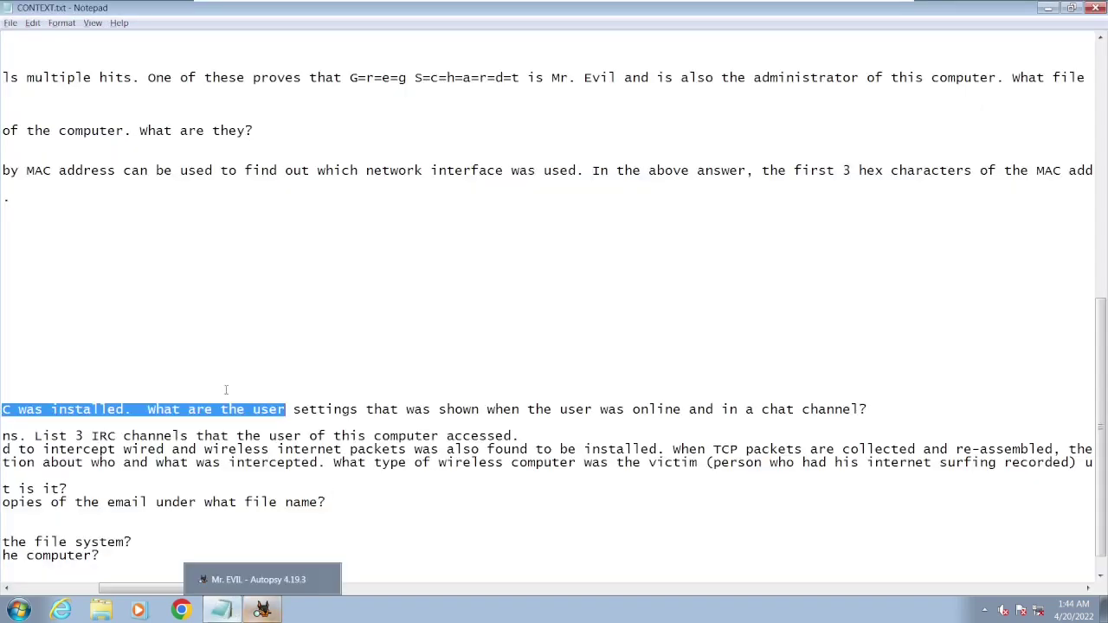
{"action": "left_click", "coordinate": [894, 408]}
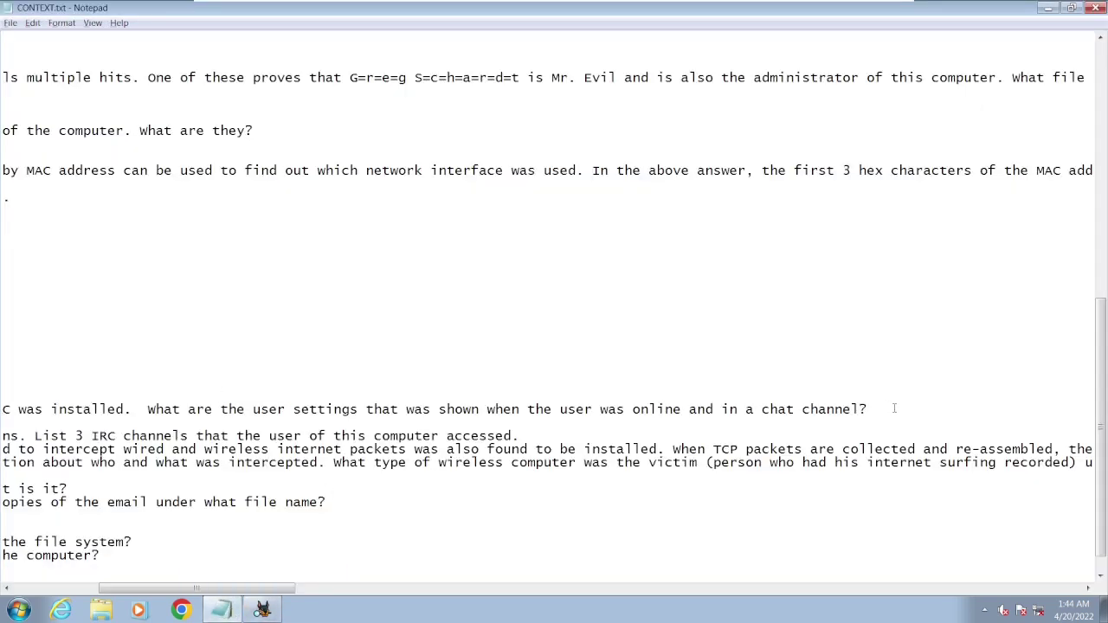
{"action": "key", "text": "Return"}
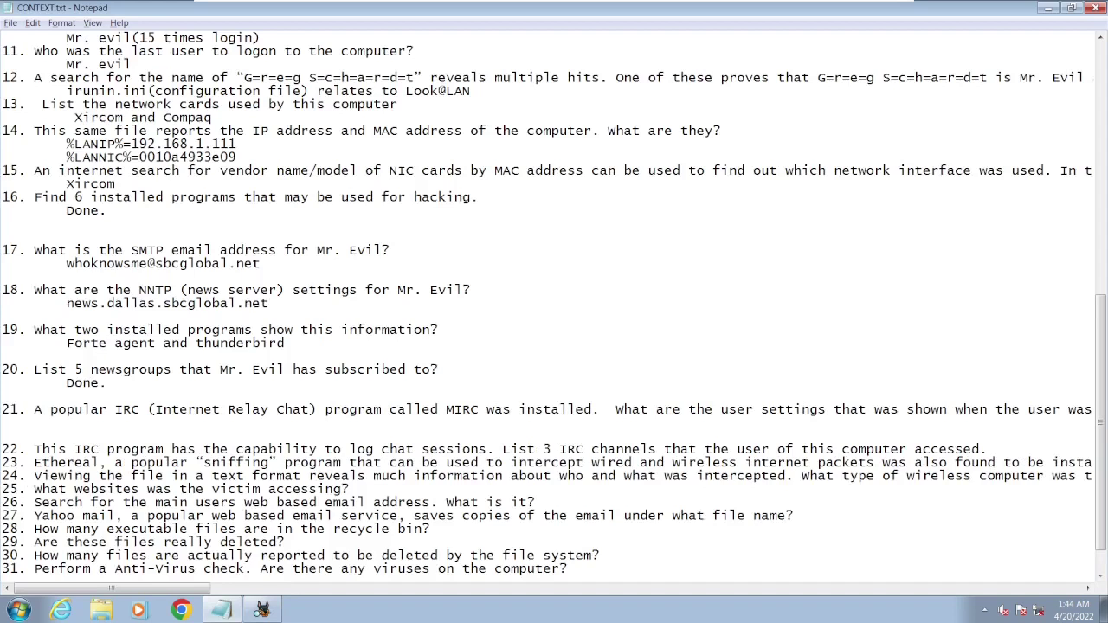
{"action": "type", "text": "Doe"}
{"action": "key", "text": "BackSpace"}
{"action": "key", "text": "BackSpace"}
{"action": "type", "text": "ne."}
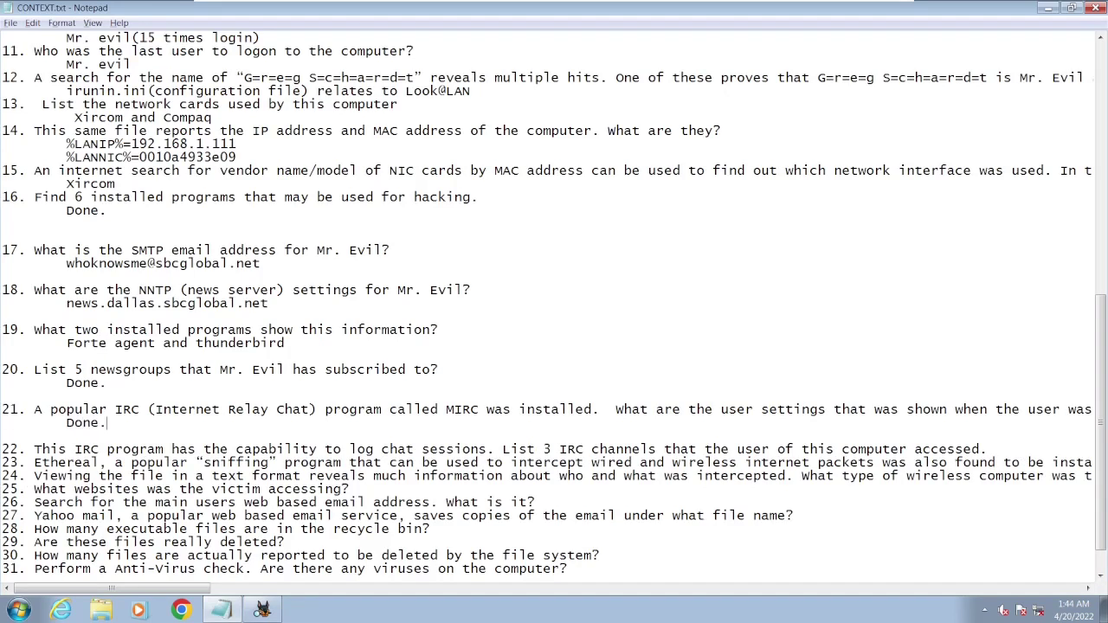